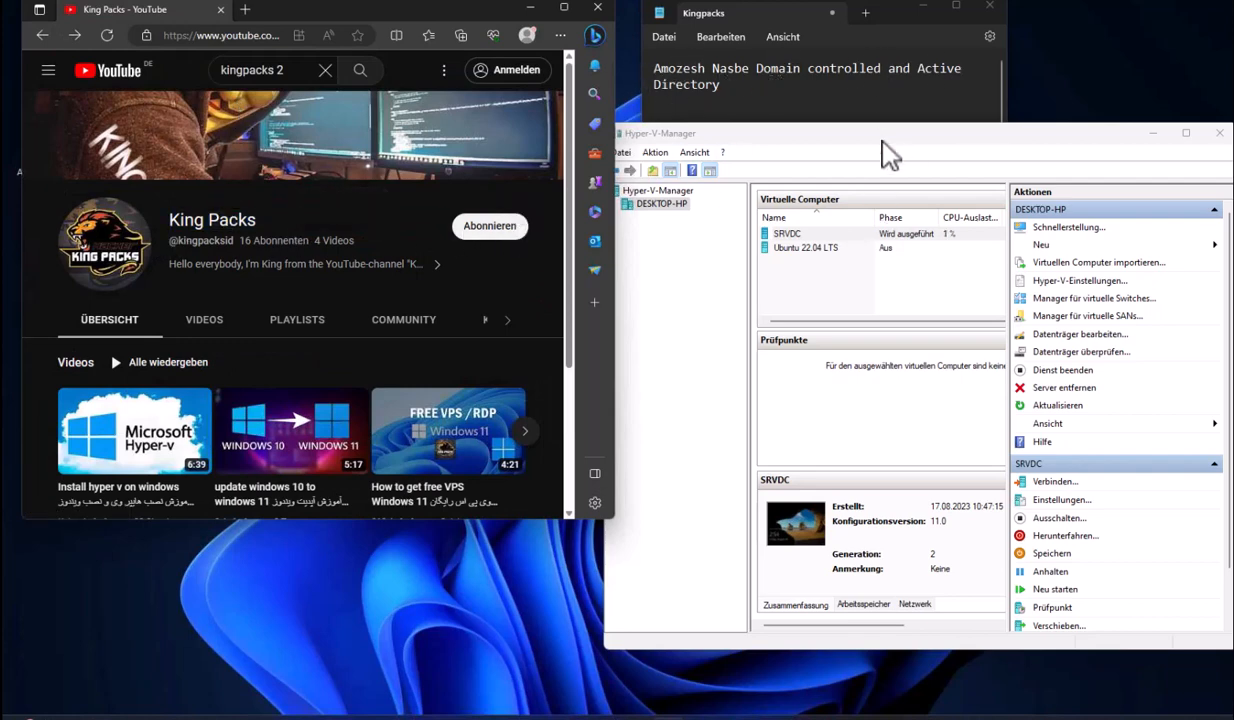
Connect to SRVDC, sign in as Administrator, and launch Server Manager from Start
double_click(827, 236)
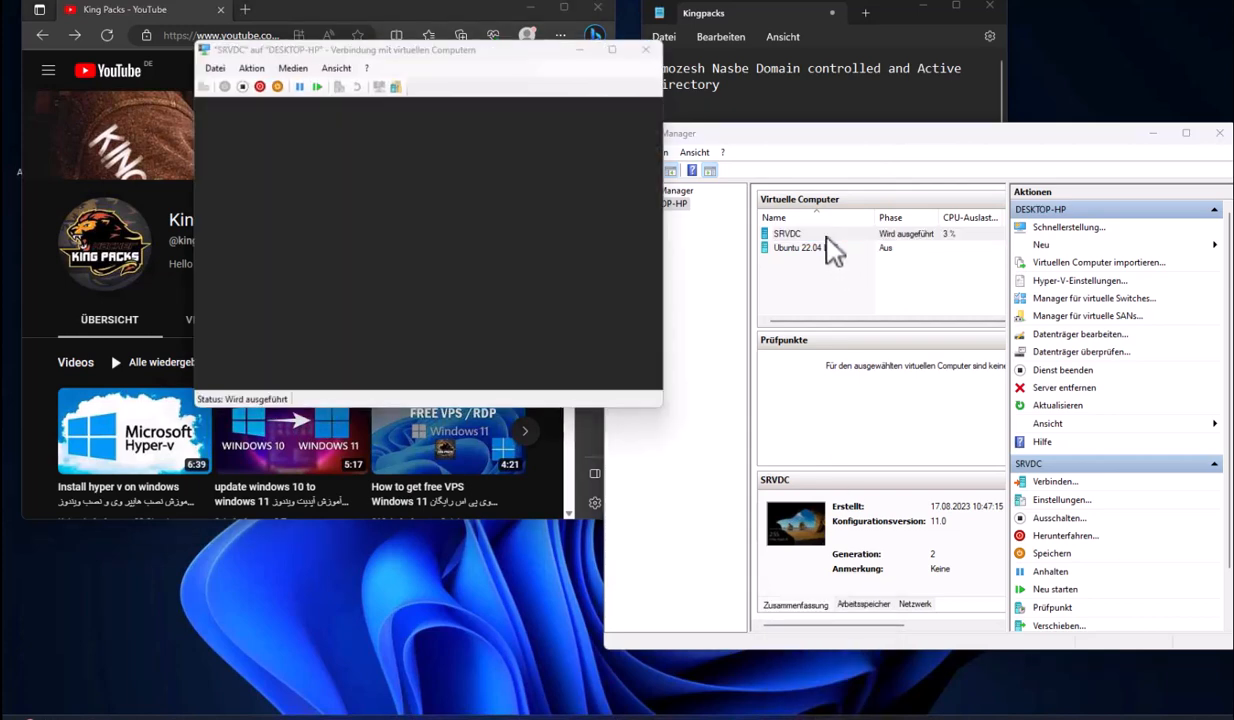
left_click(488, 286)
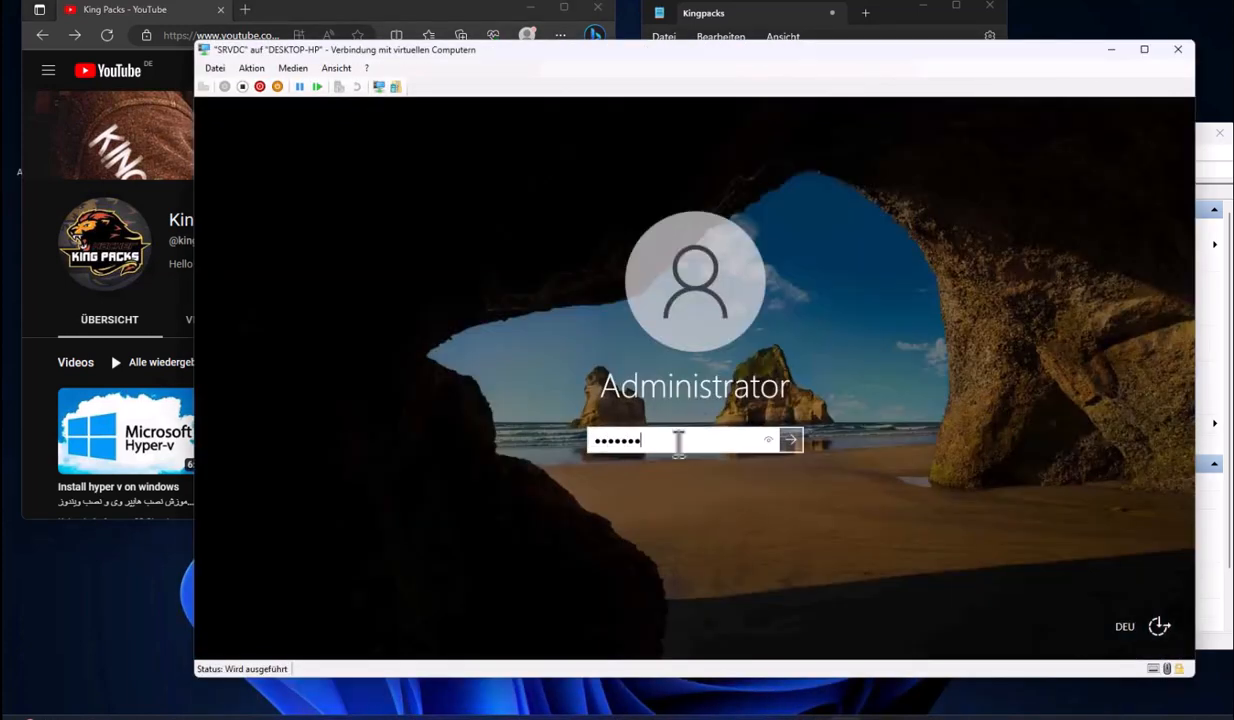
key("Return")
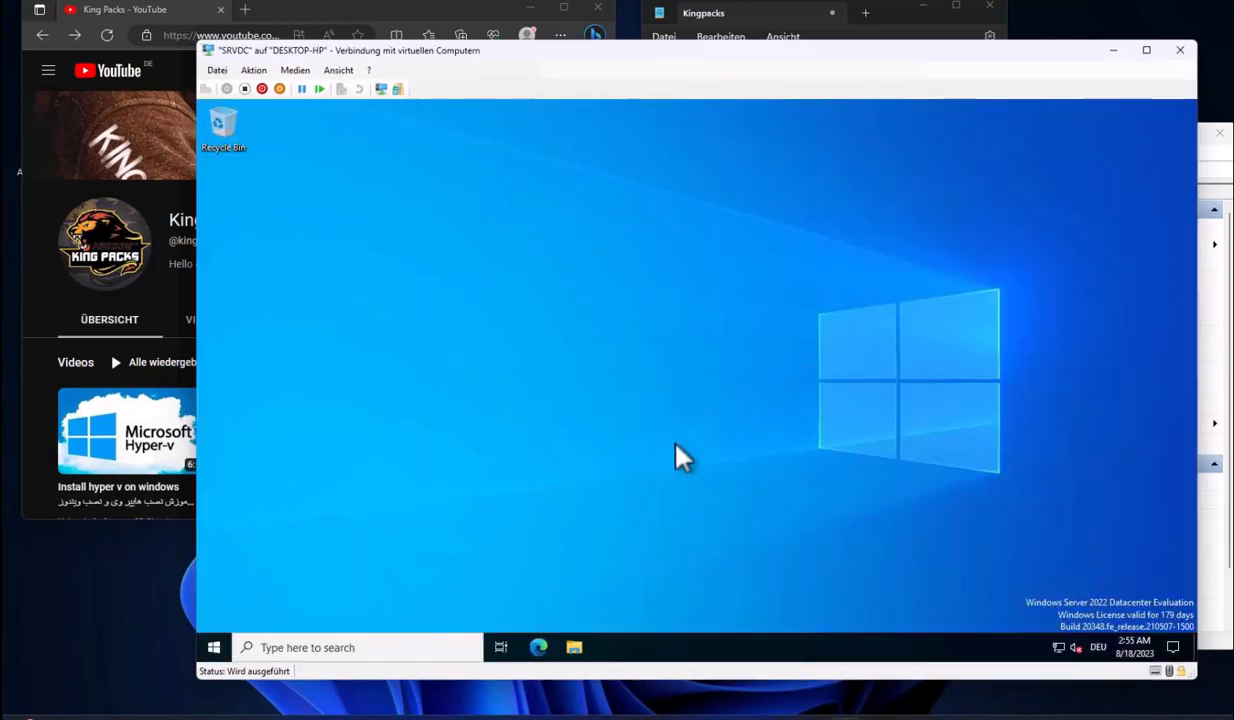
left_click(213, 647)
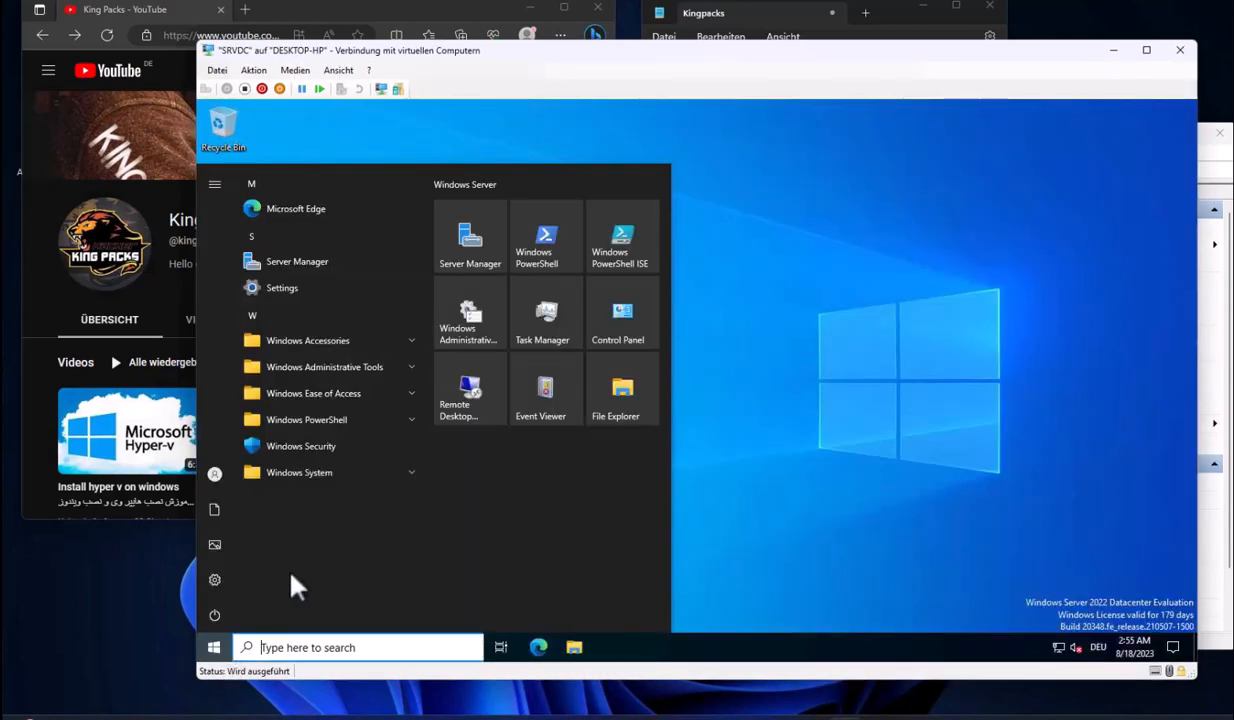
left_click(490, 272)
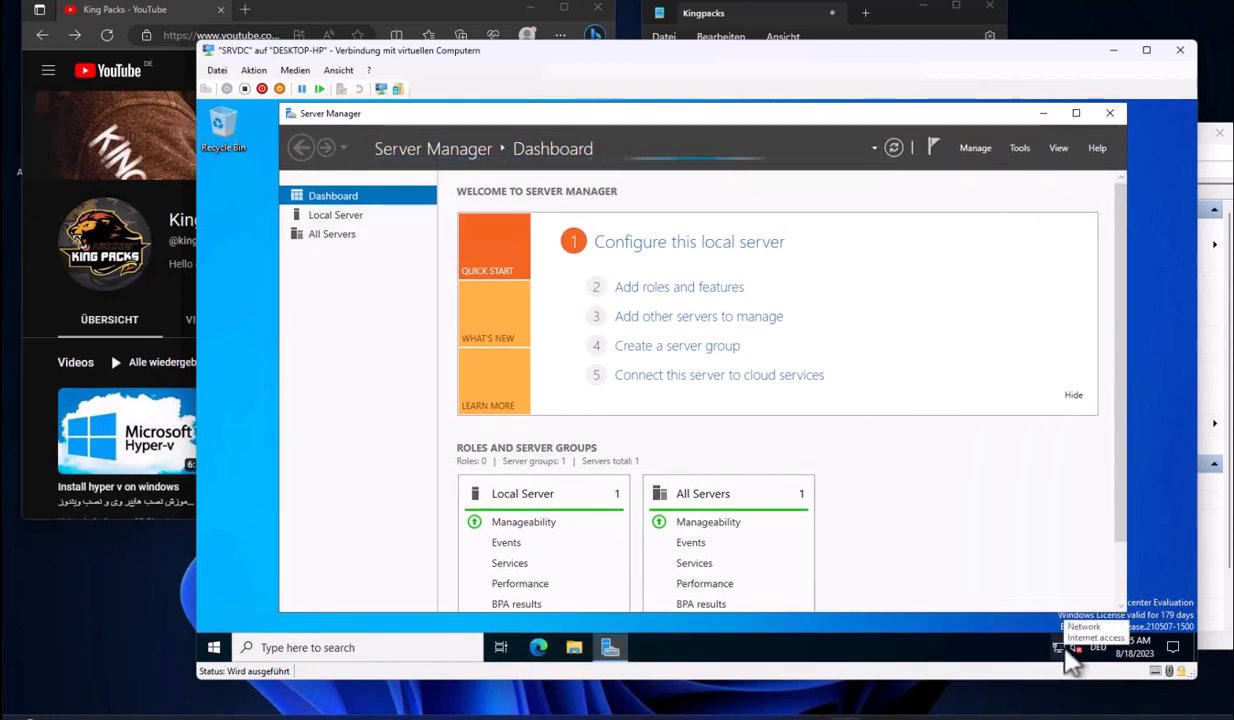
Run ping google.com from an administrator Command Prompt on SRVDC
left_click(212, 648)
type("cmd")
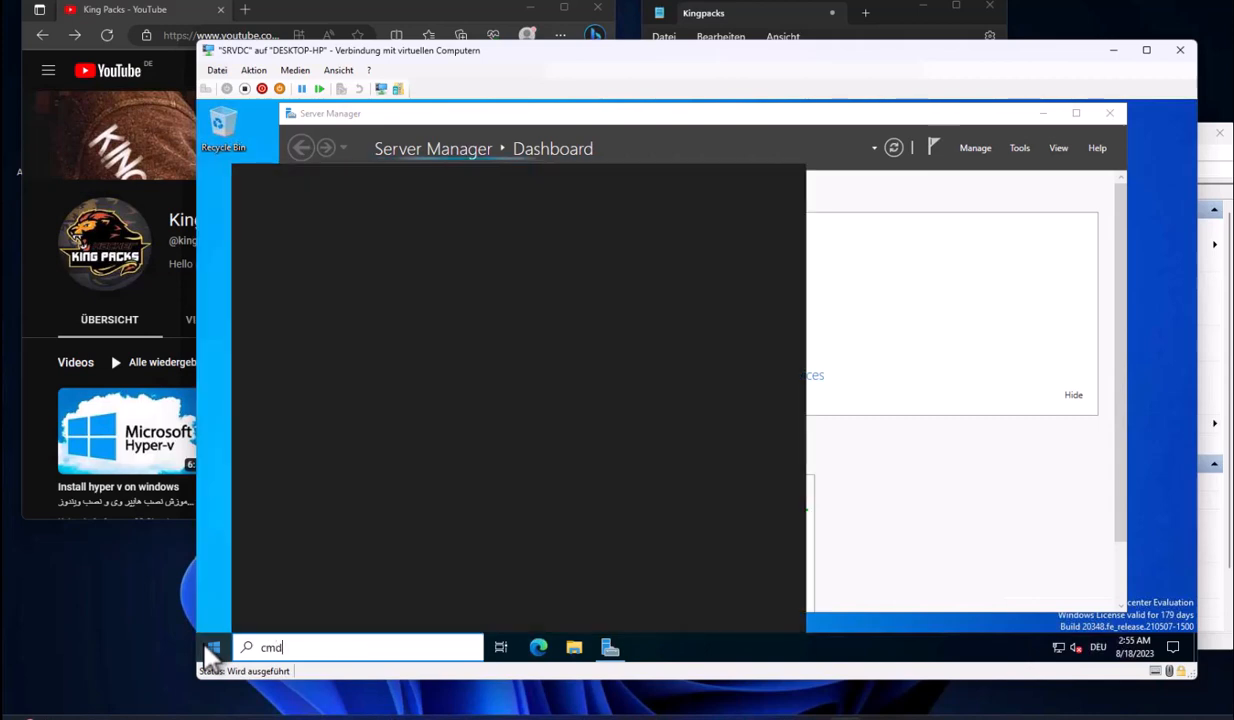
key("Return")
type("ping ")
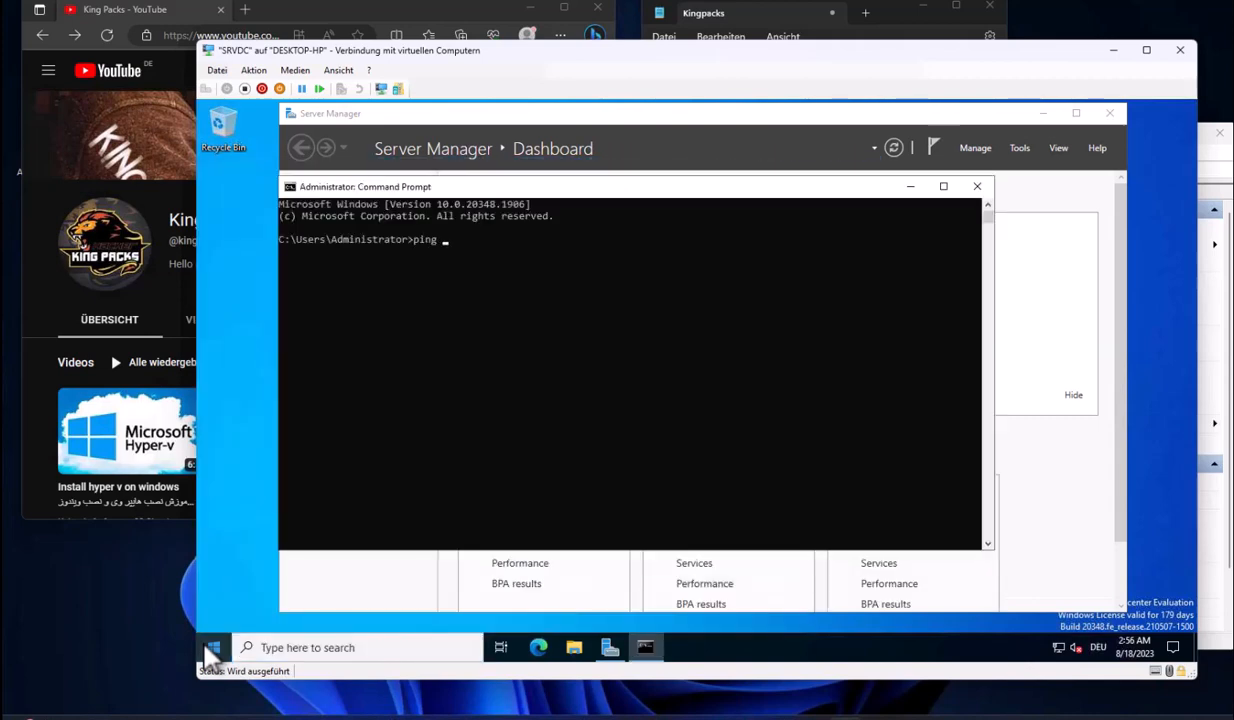
type("google.com")
key("Return")
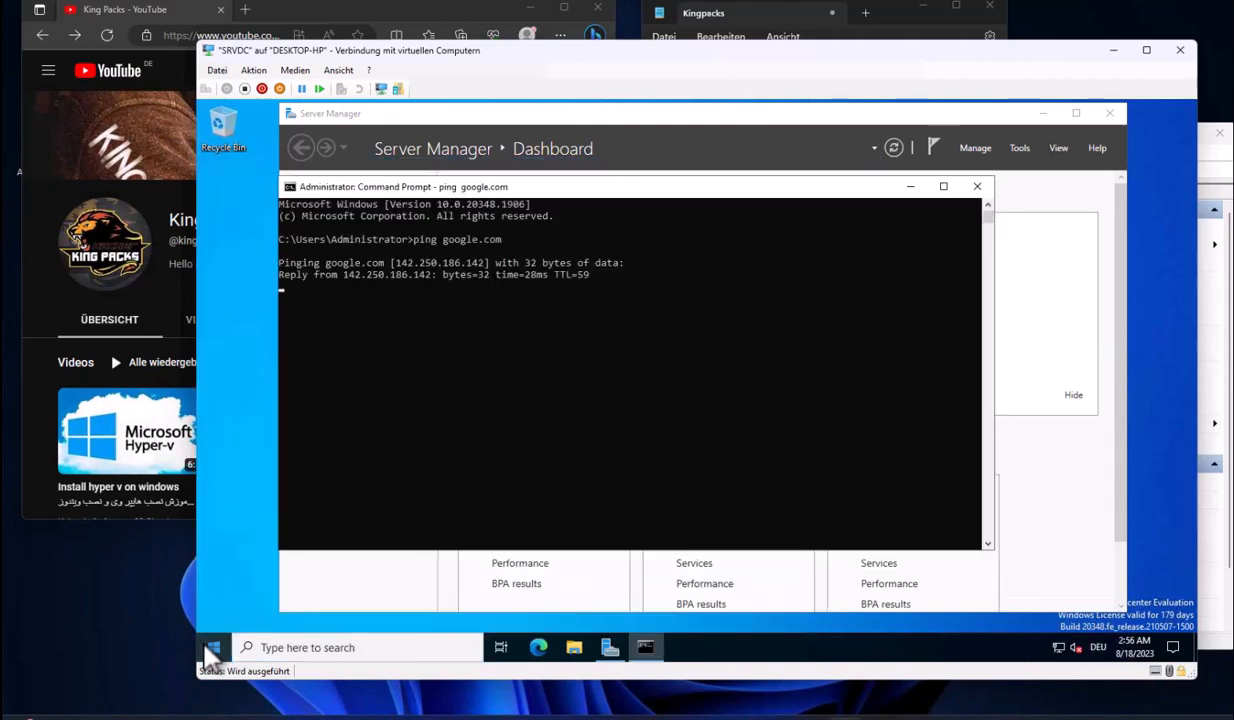
left_click(421, 274)
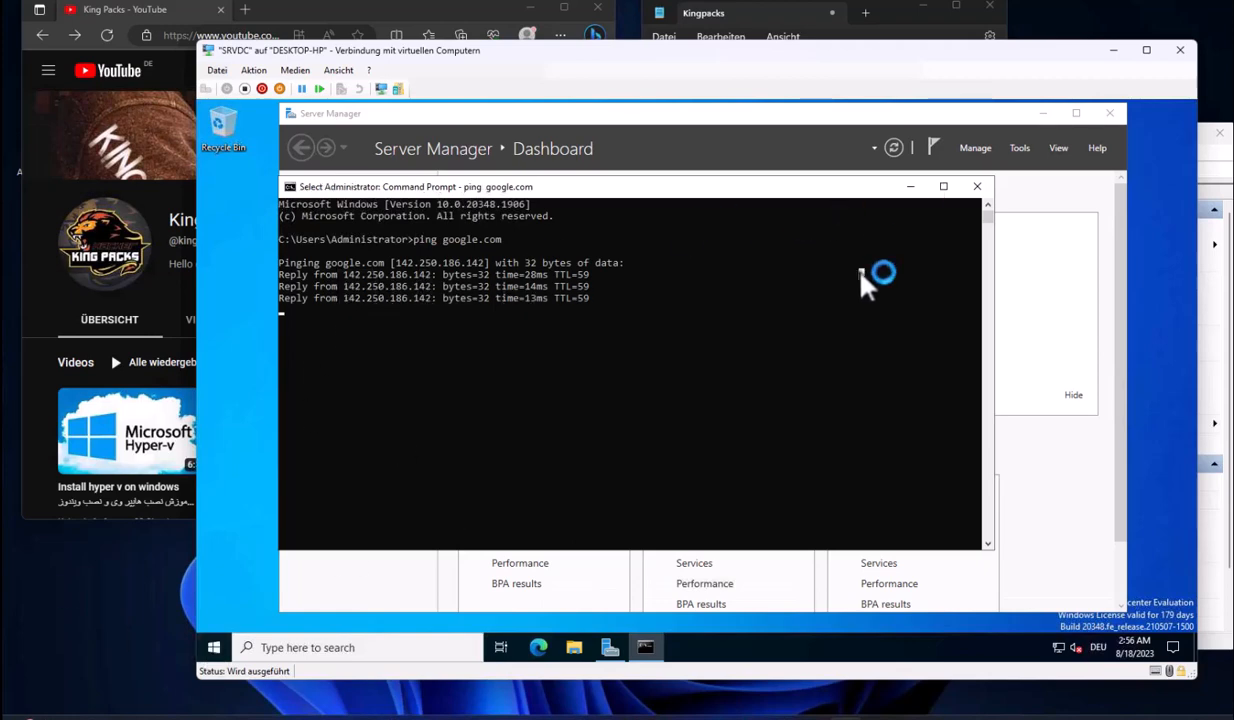
key("Escape")
Minimize Command Prompt, Server Manager and the SRVDC connection window
left_click(910, 186)
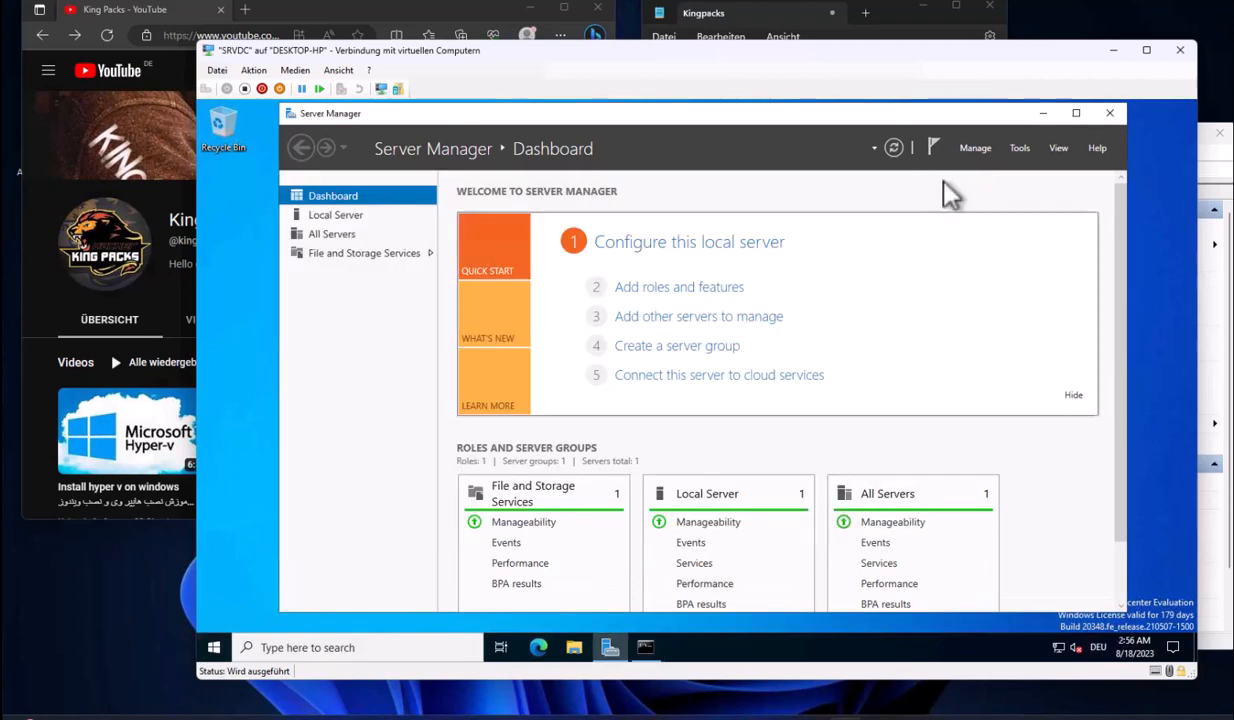
left_click(1042, 113)
left_click(1113, 50)
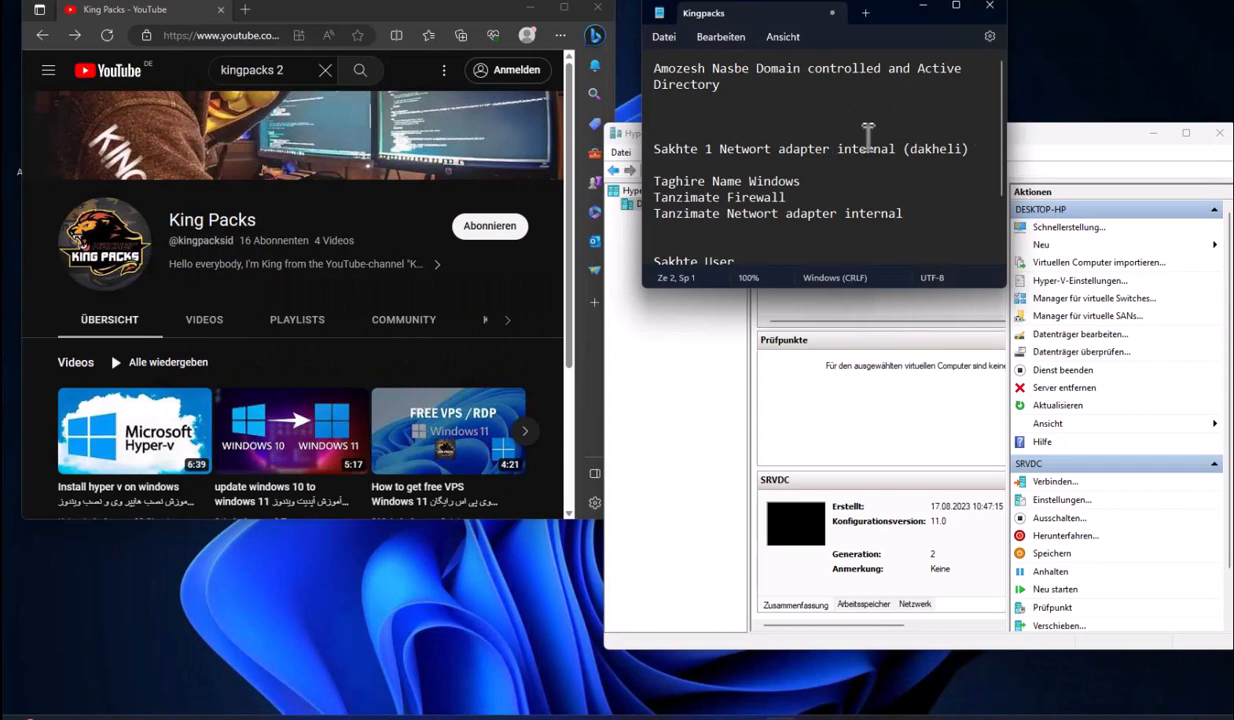
Remove the blank lines in the notes and mark the Sakhte 1 network adapter line
key("Delete")
key("Delete")
left_click_drag(653, 117, 969, 121)
left_click(972, 121)
Create an internal-network virtual switch named Internal in the Virtual Switch Manager
left_click(1092, 139)
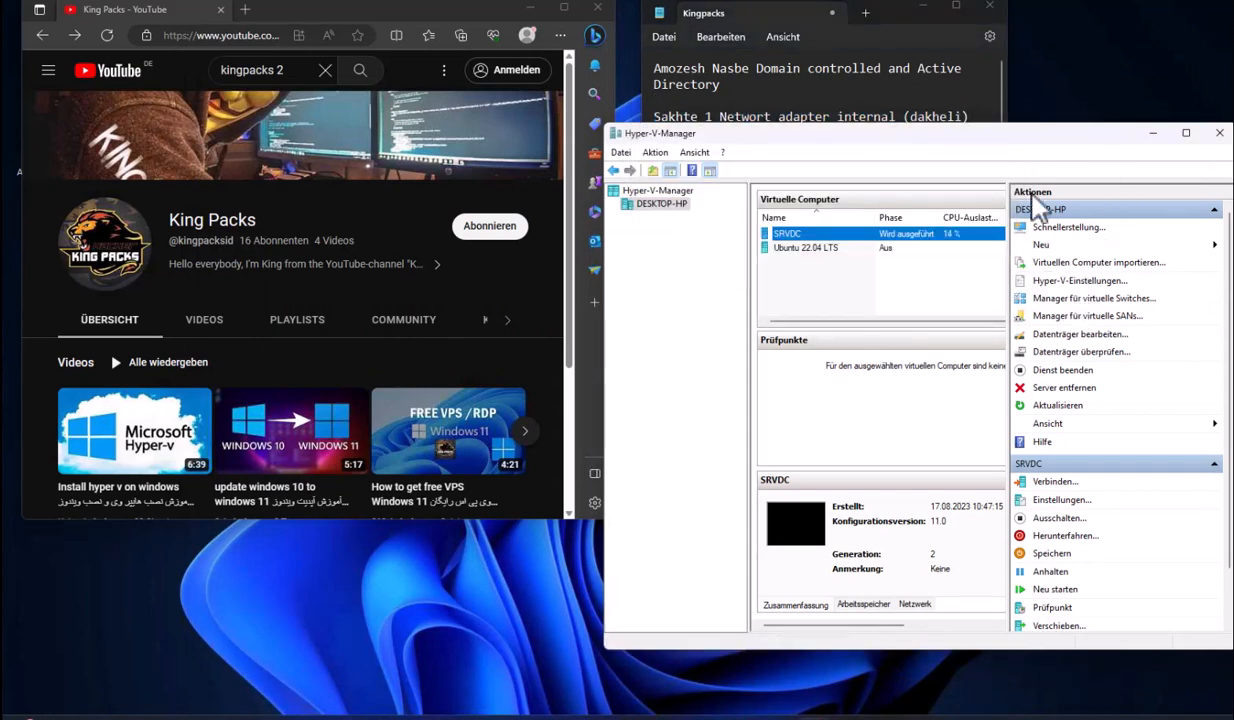
left_click(1080, 310)
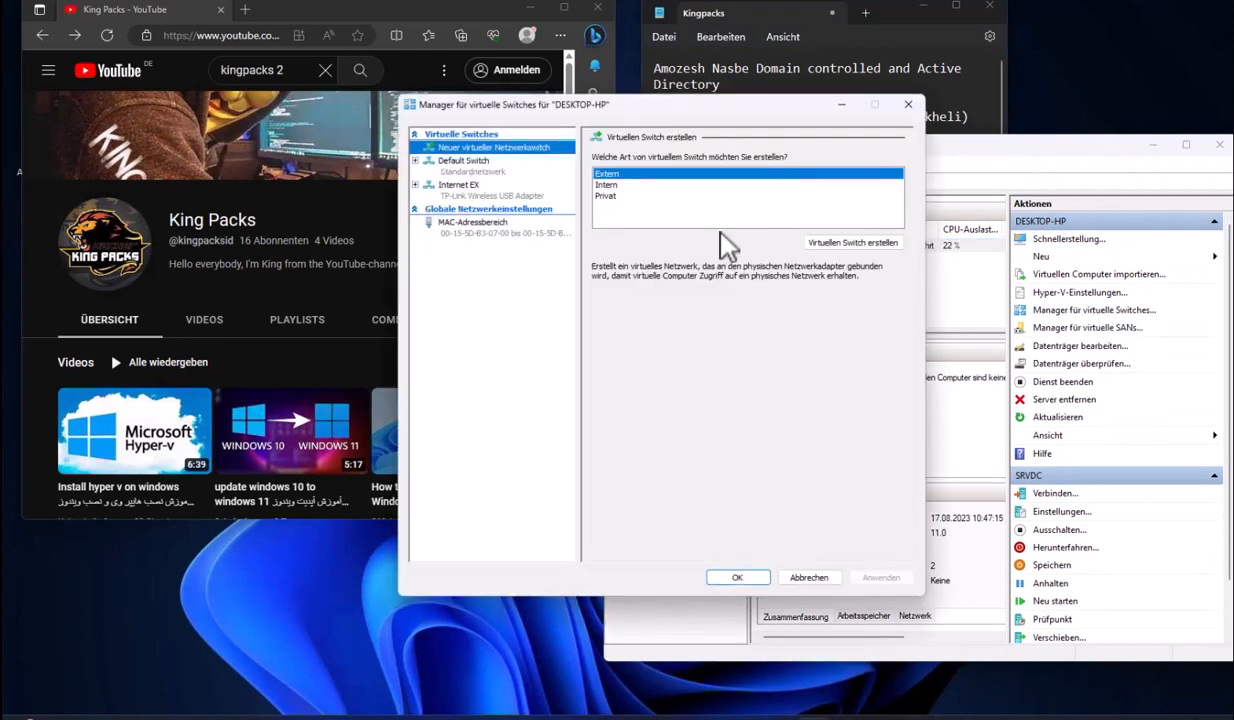
left_click(606, 184)
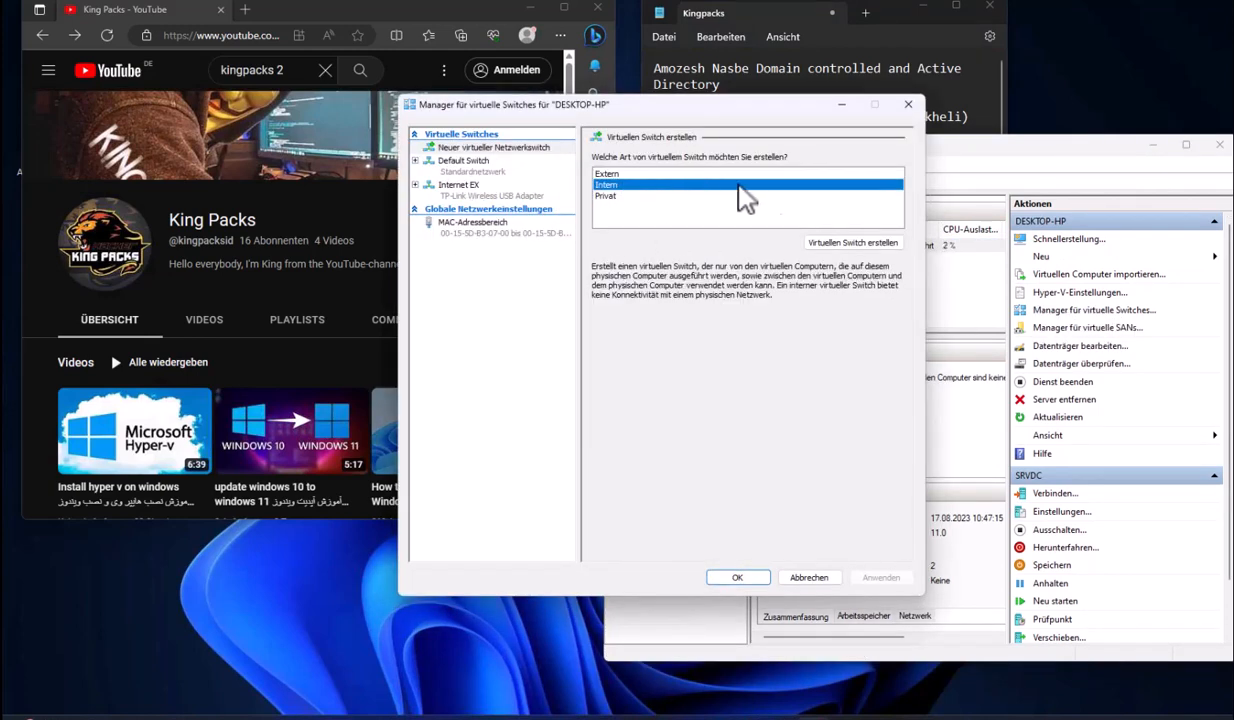
left_click(852, 243)
left_click_drag(676, 174, 585, 173)
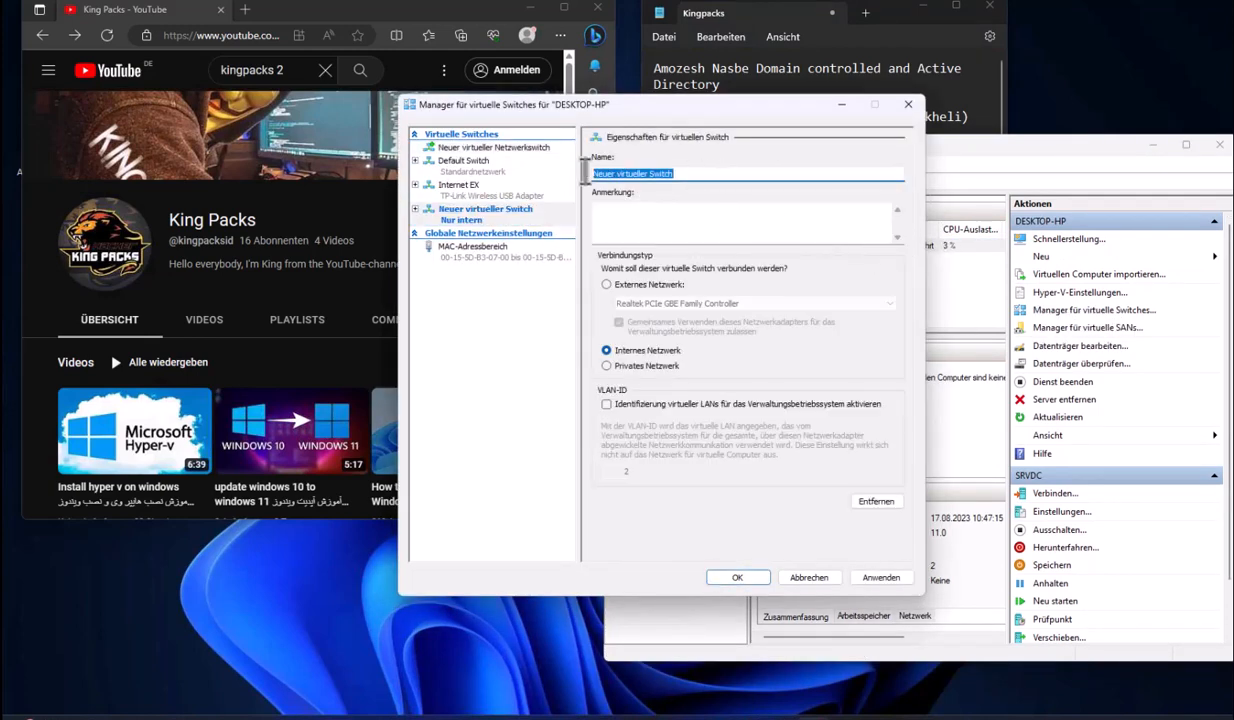
type("N")
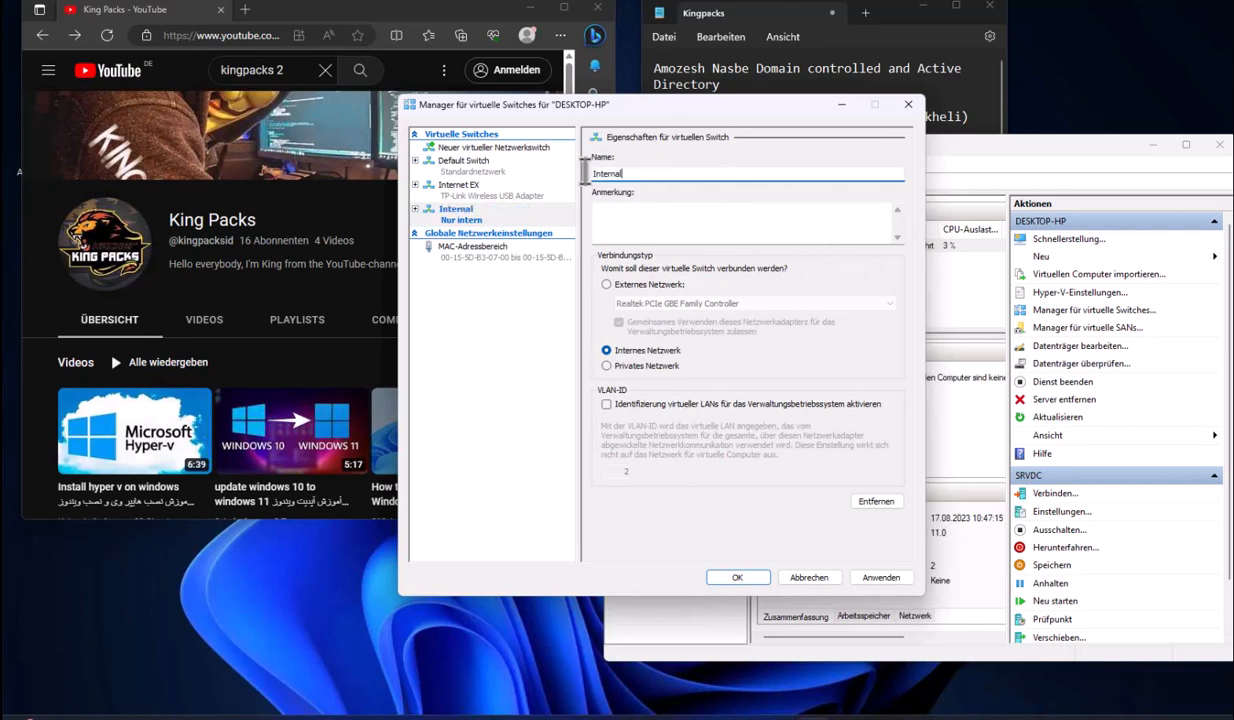
left_click(647, 364)
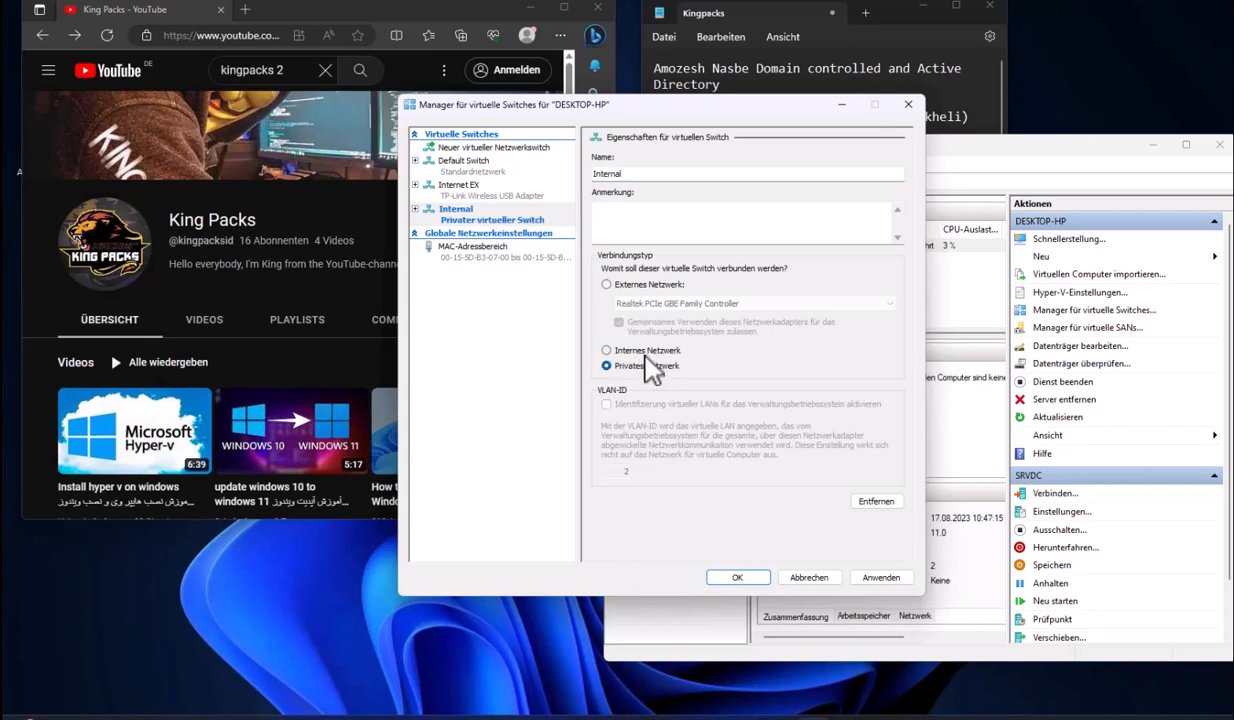
left_click(645, 354)
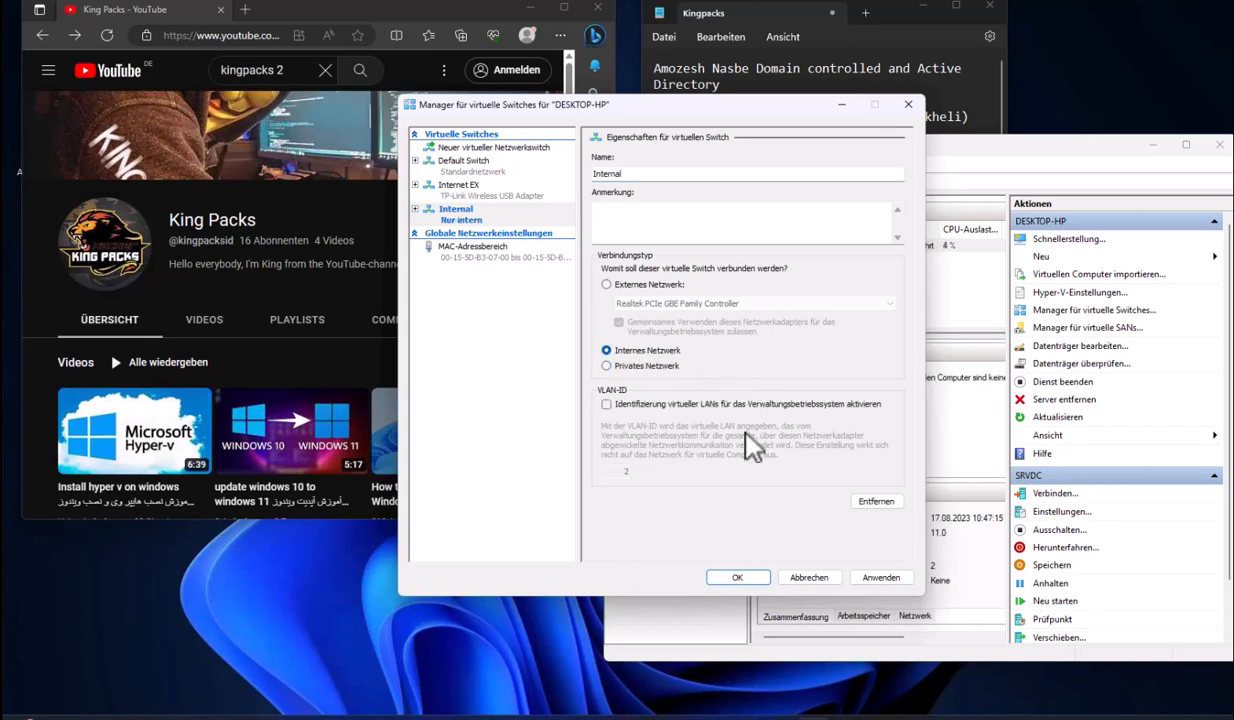
left_click(864, 576)
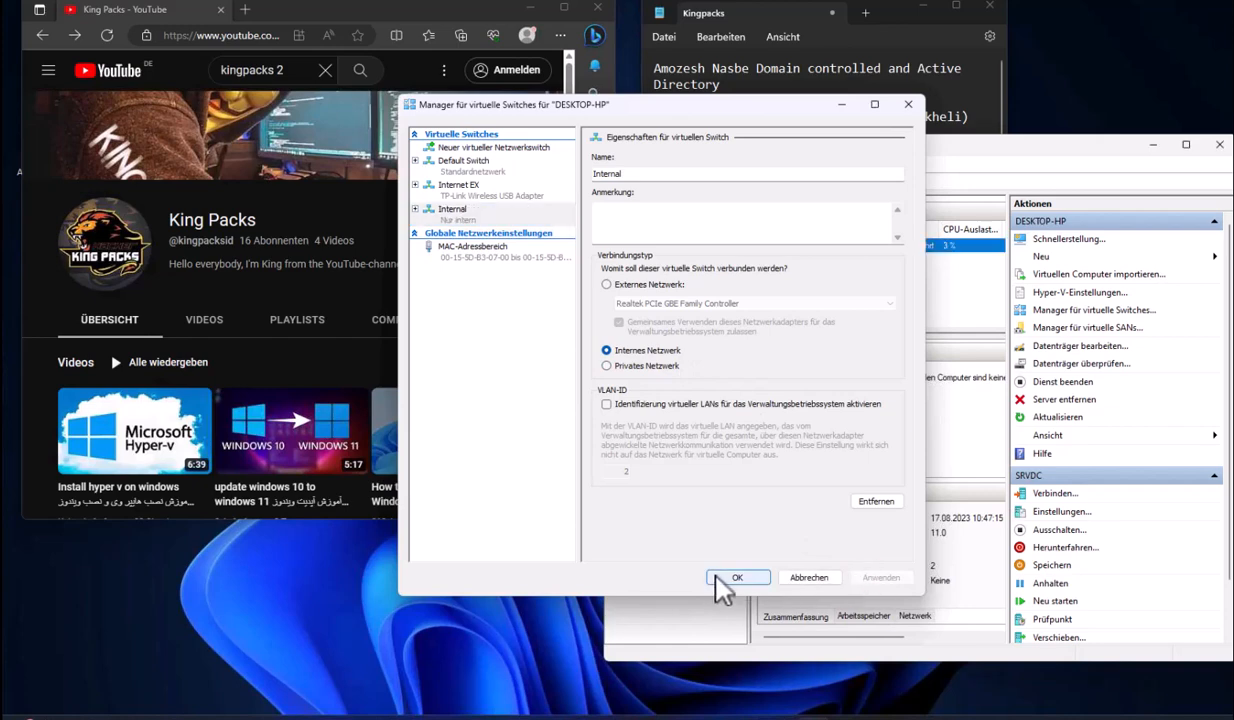
left_click(724, 579)
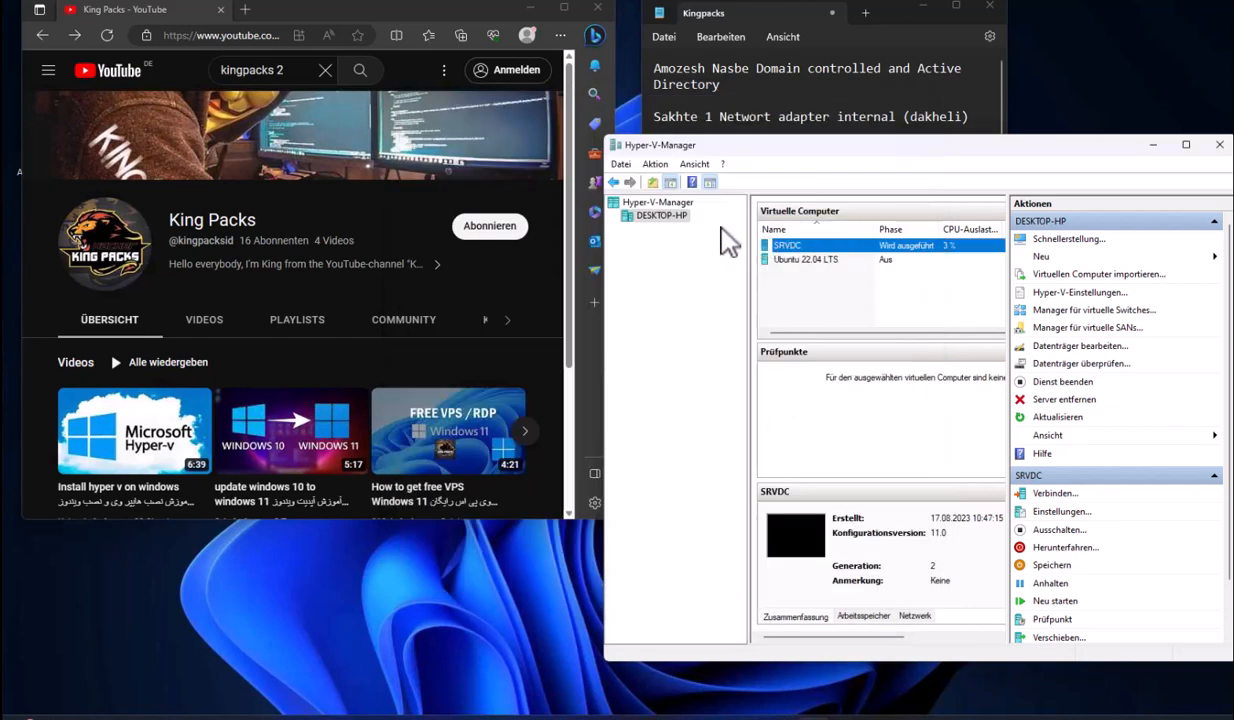
Connect SRVDC's network adapter to the Internal switch instead of Internet EX, then return to the VM
right_click(795, 246)
left_click(830, 272)
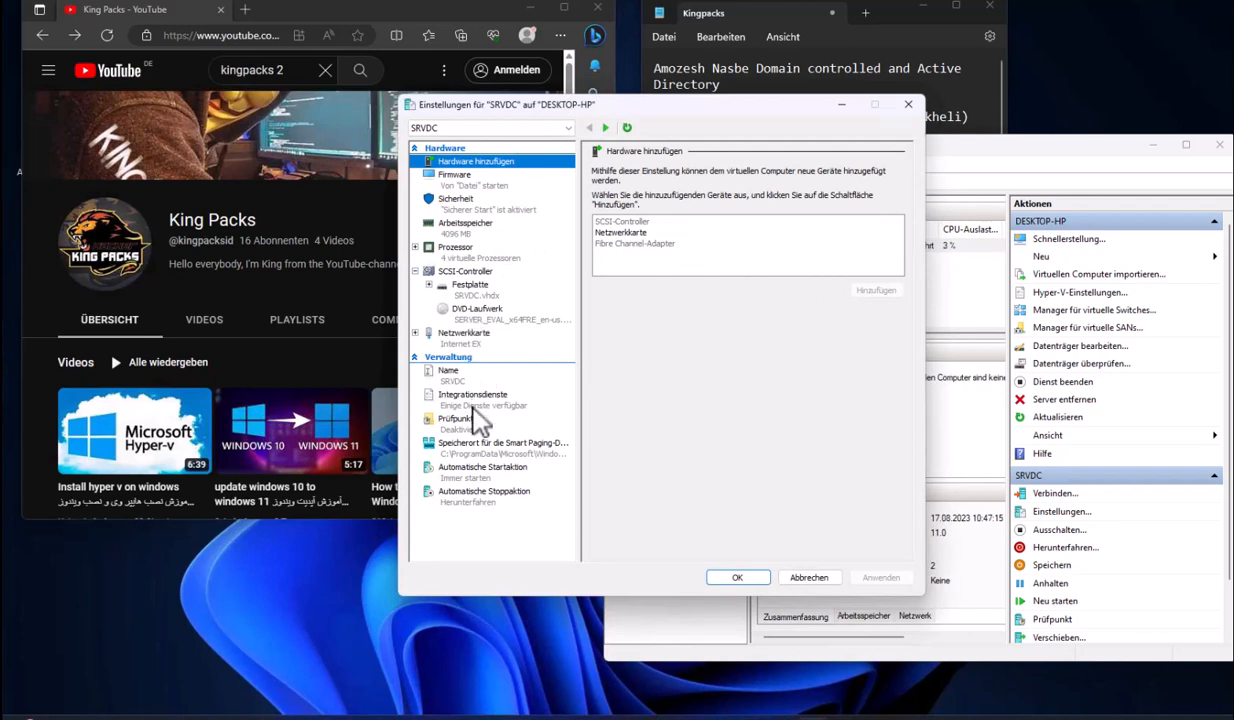
left_click(464, 333)
left_click(712, 199)
left_click(683, 241)
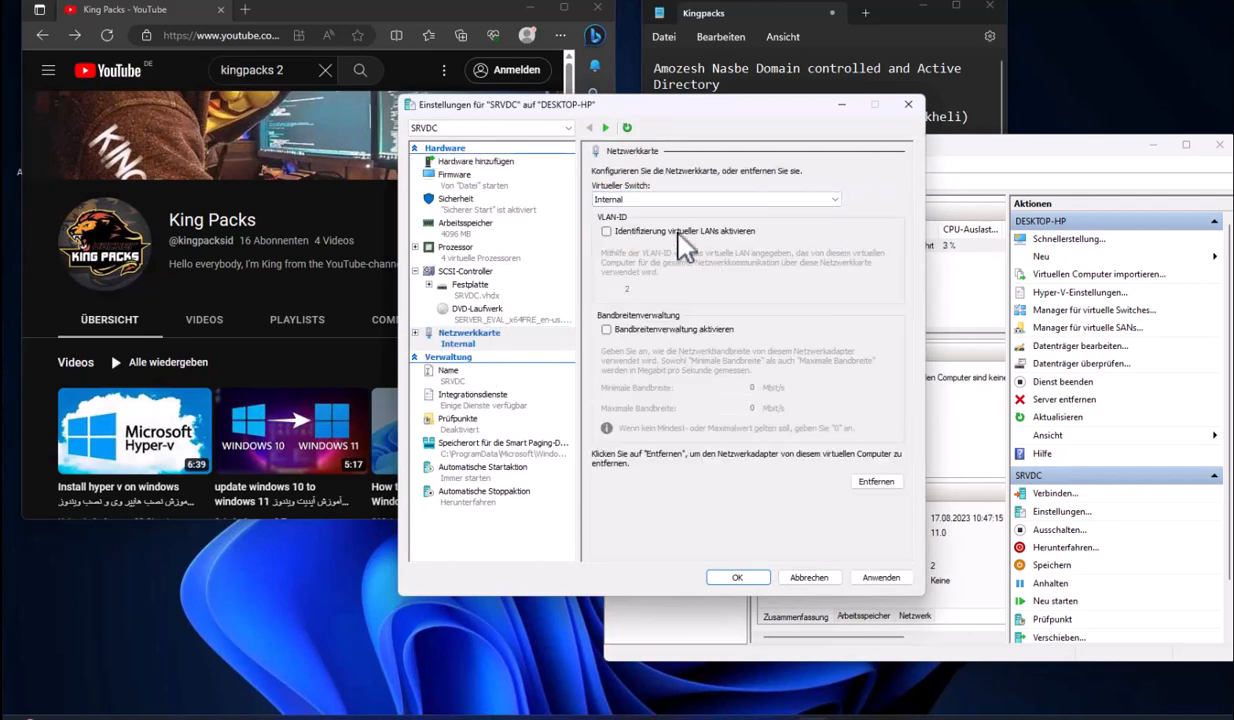
left_click(737, 577)
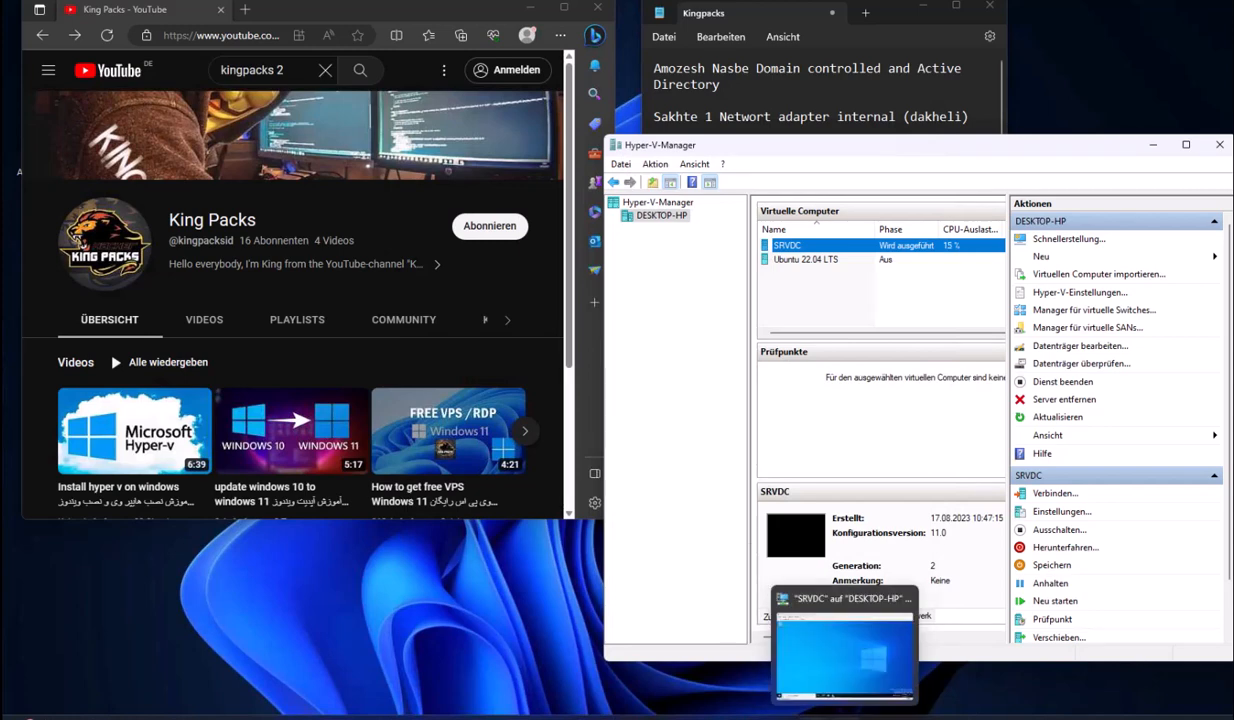
left_click(820, 713)
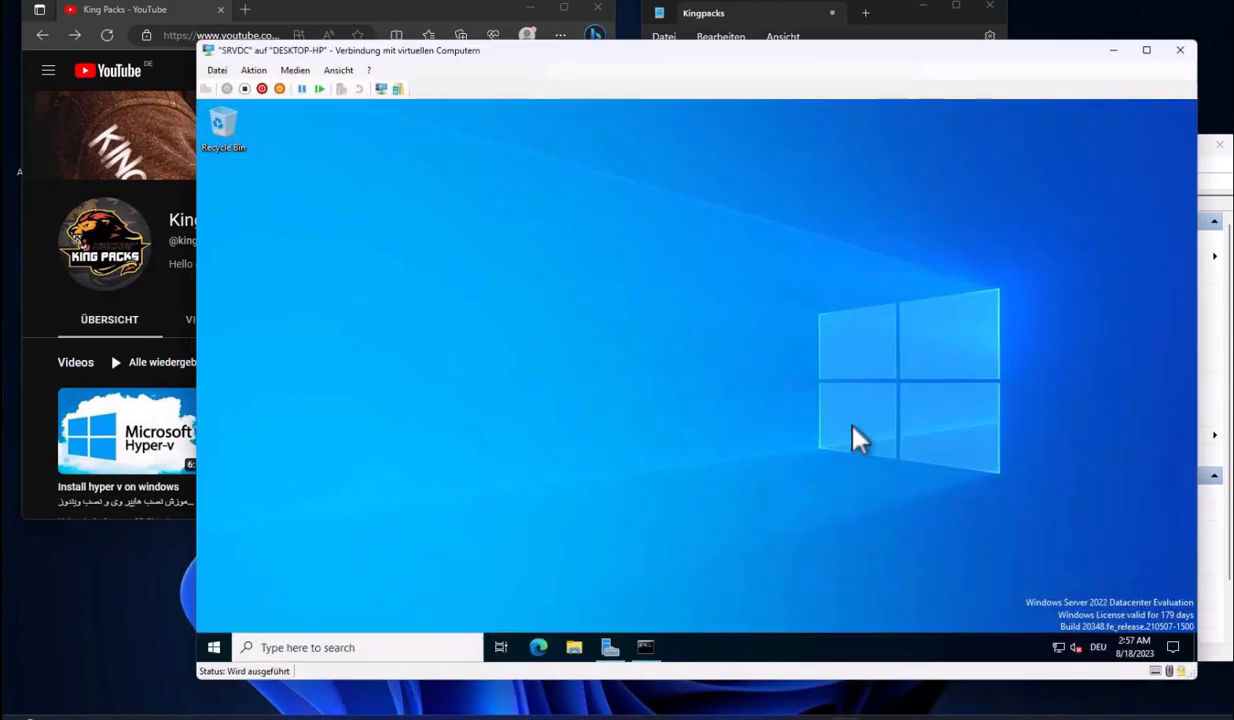
Rerun the google.com ping and test a page in Edge, then close Edge and Command Prompt
left_click(645, 647)
key("Up")
key("Return")
left_click(538, 647)
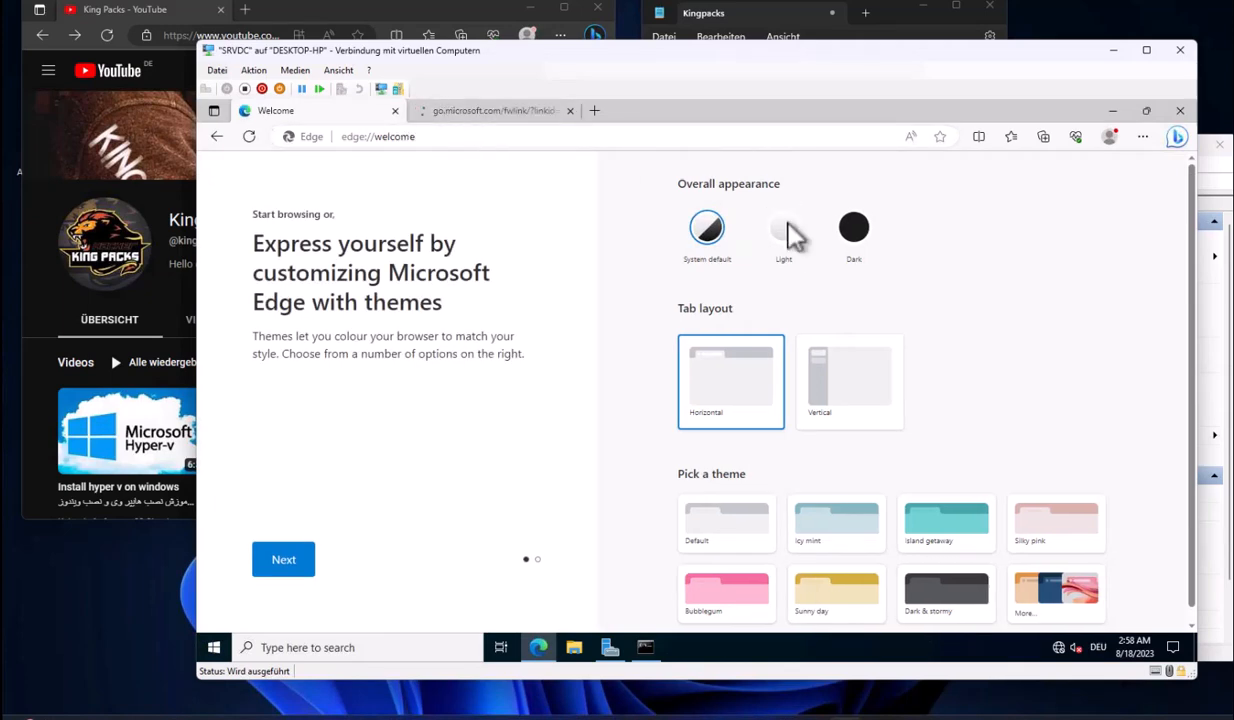
left_click(854, 227)
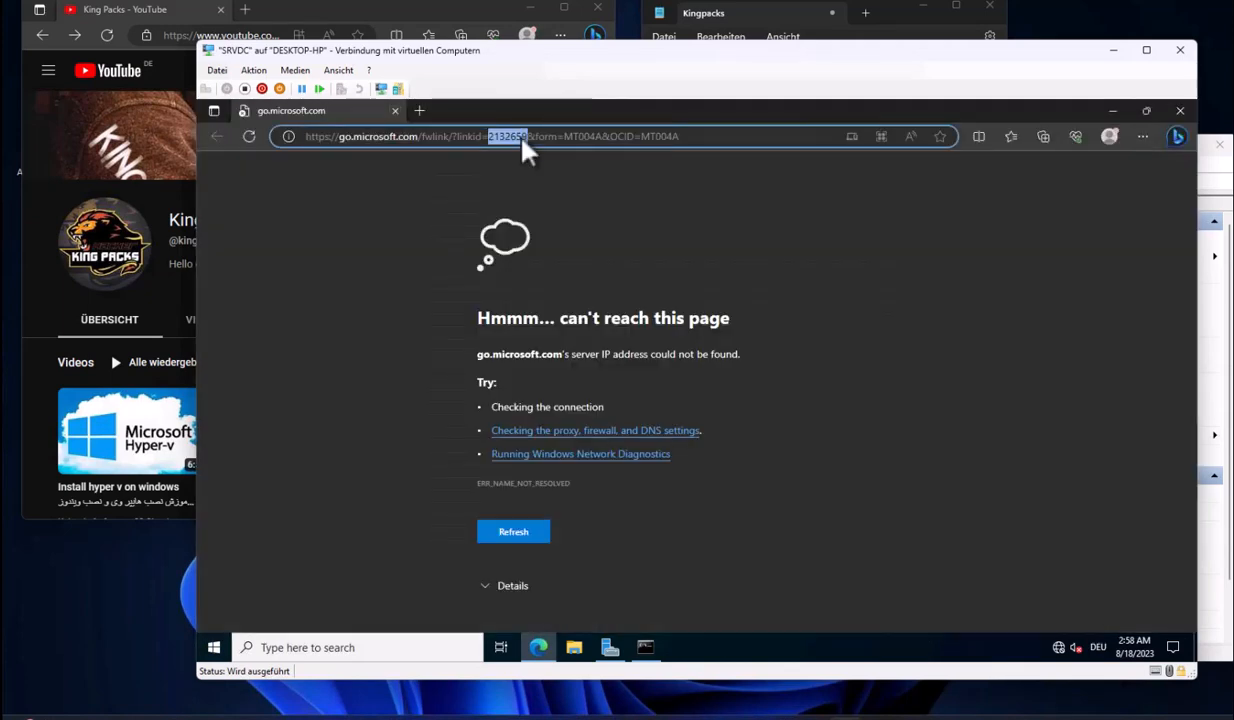
triple_click(501, 129)
left_click(1181, 111)
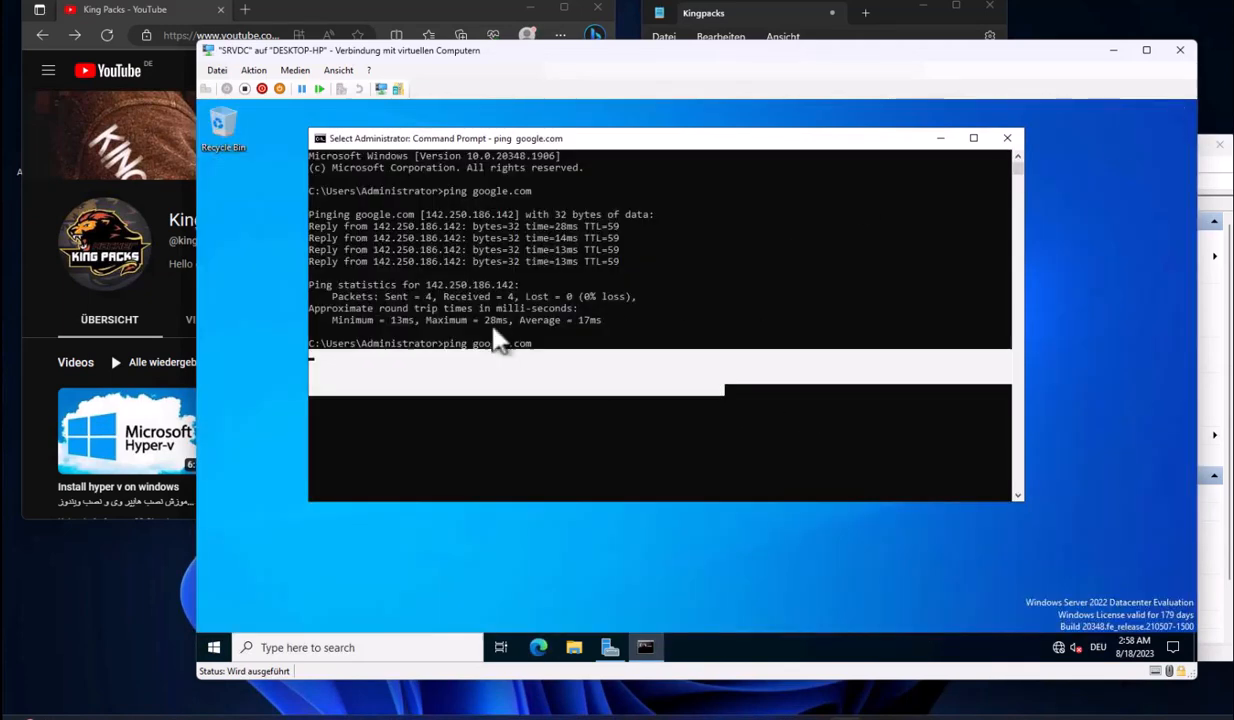
left_click(1012, 141)
left_click(614, 656)
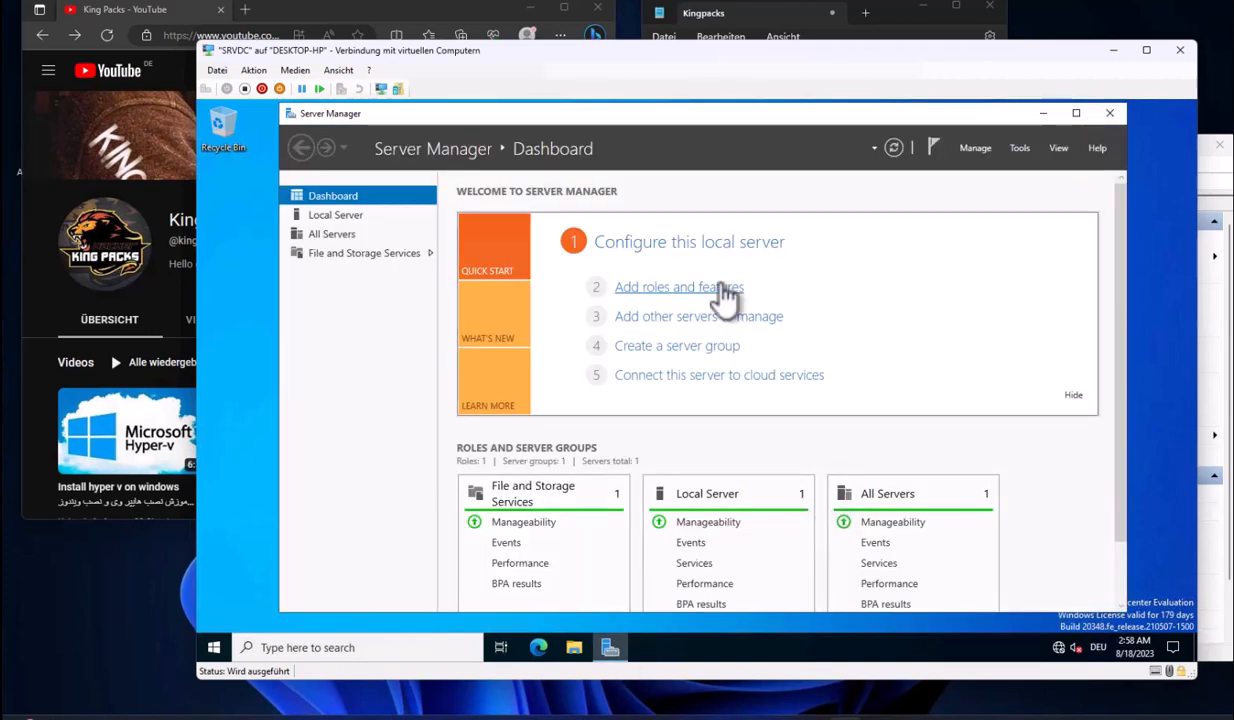
Mark the Taghire Name Windows and following to-do lines in the Kingpacks notes
left_click(910, 32)
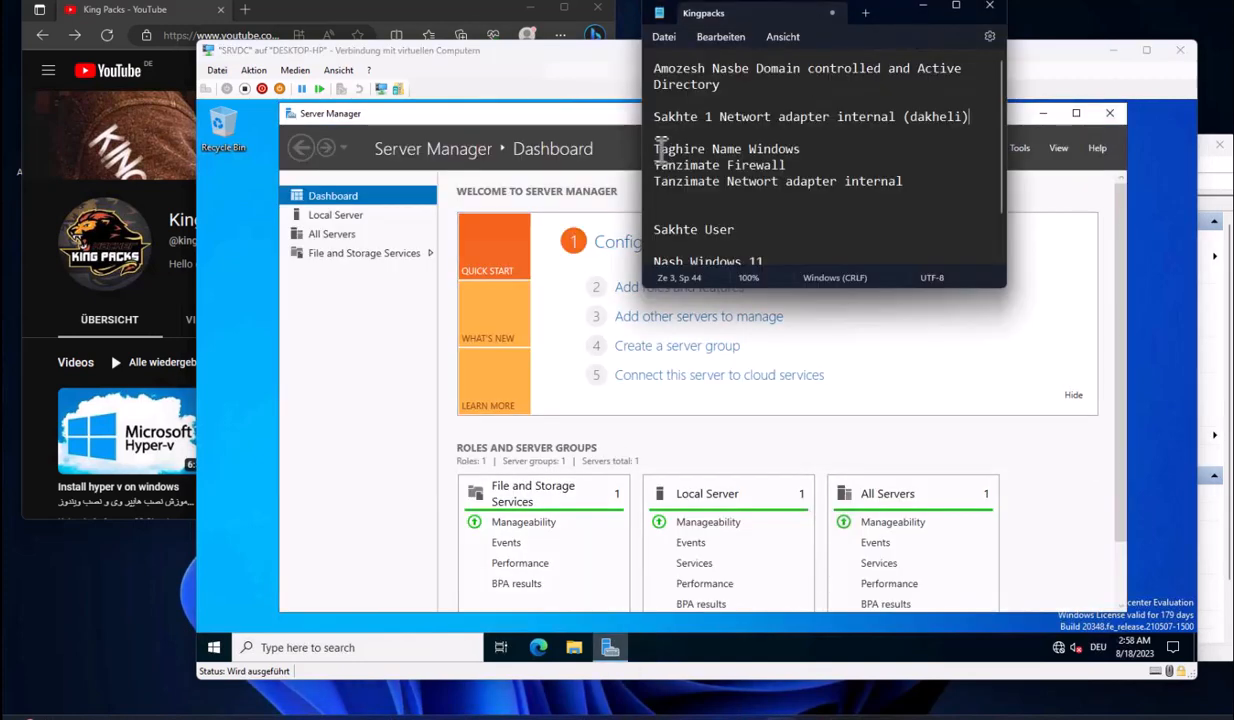
left_click_drag(654, 149, 806, 149)
left_click_drag(654, 165, 922, 185)
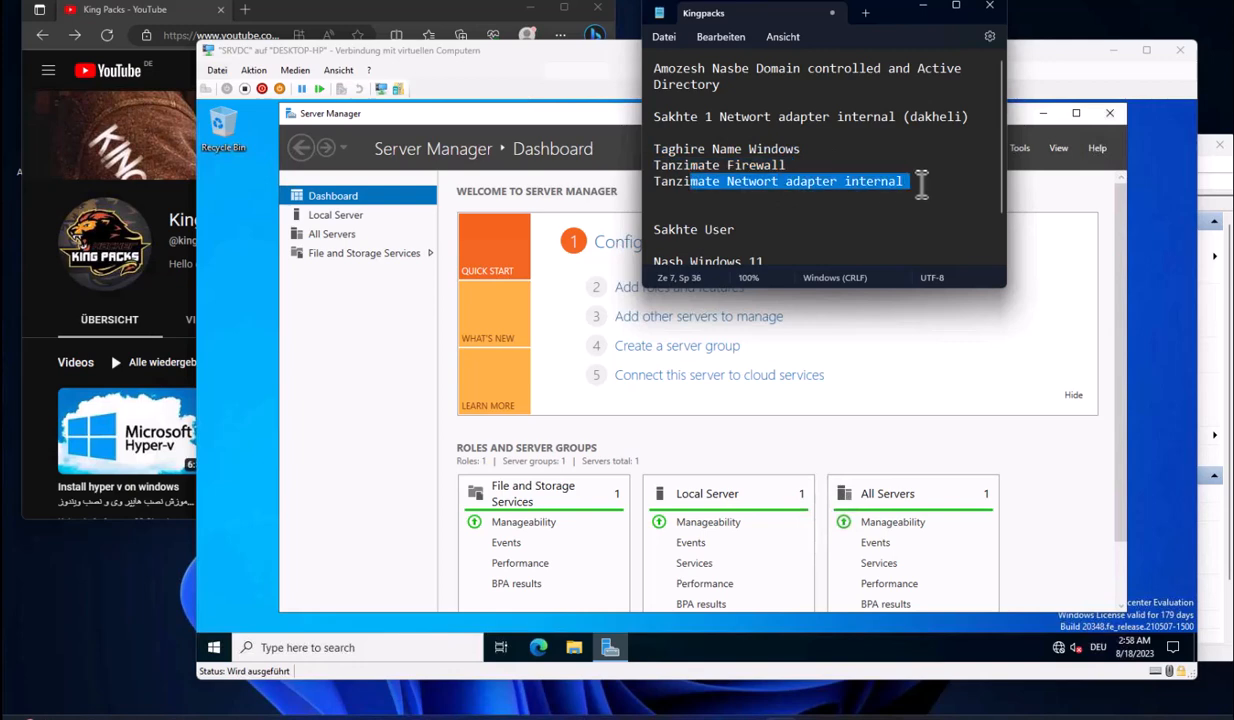
left_click(922, 185)
left_click(1080, 237)
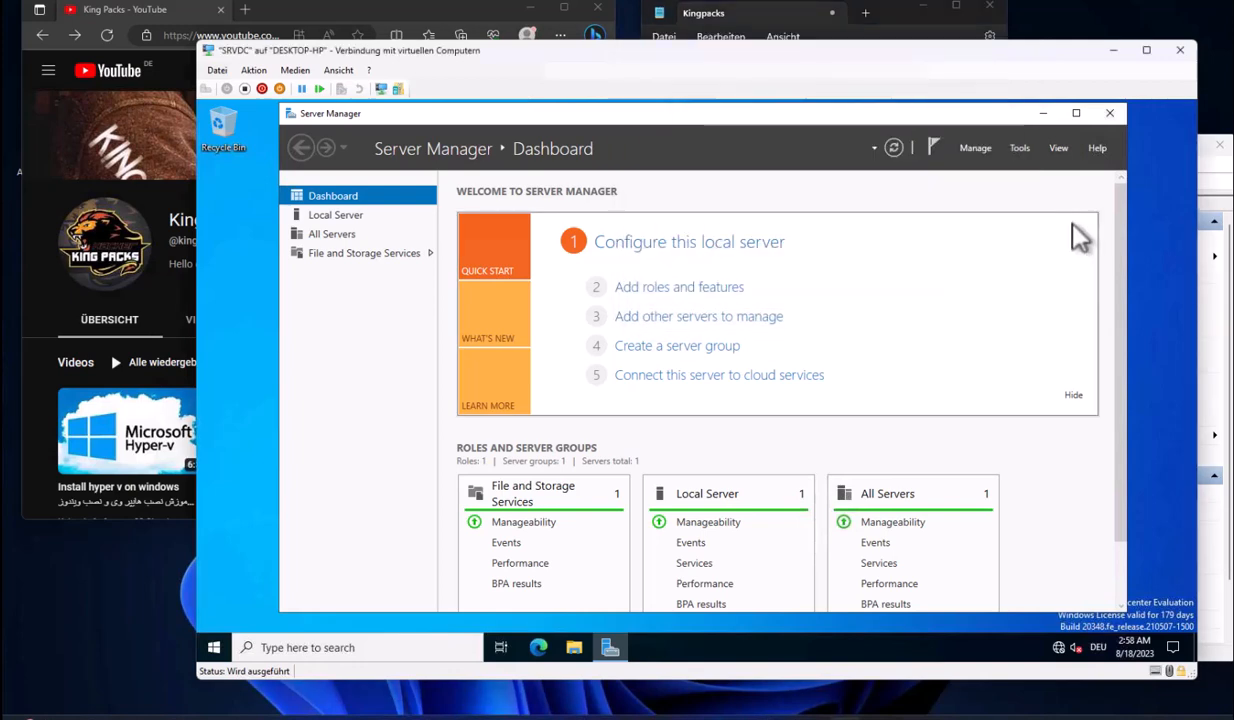
Rename the computer to SRVDC from Local Server, postponing the restart
left_click(337, 220)
left_click(625, 224)
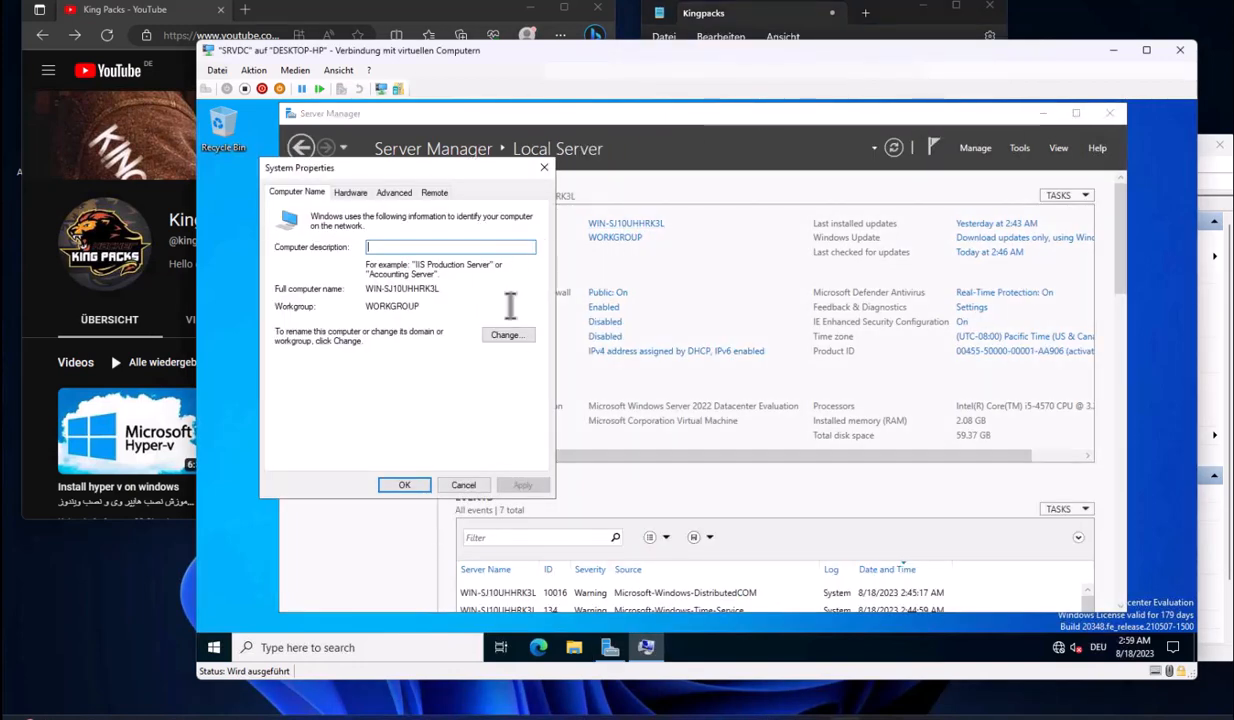
left_click(506, 335)
type("SER")
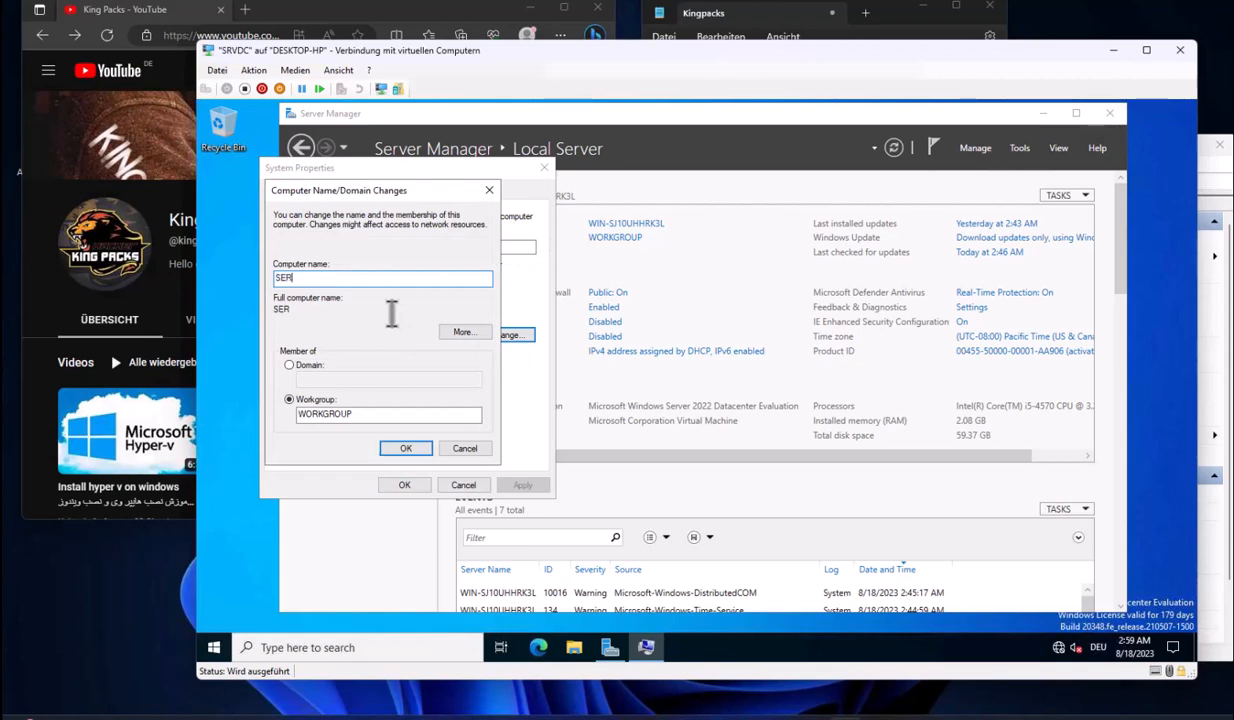
type("DC")
left_click_drag(273, 278, 380, 280)
left_click(285, 278)
key("BackSpace")
left_click(406, 449)
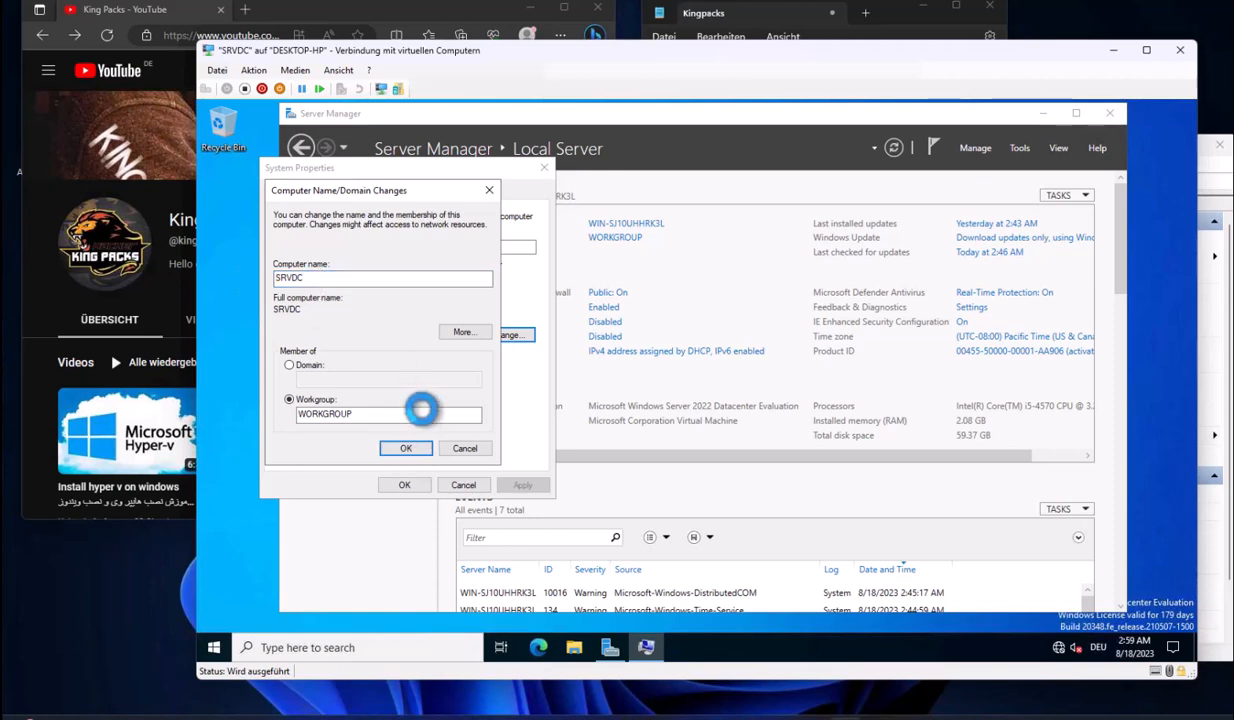
left_click(775, 389)
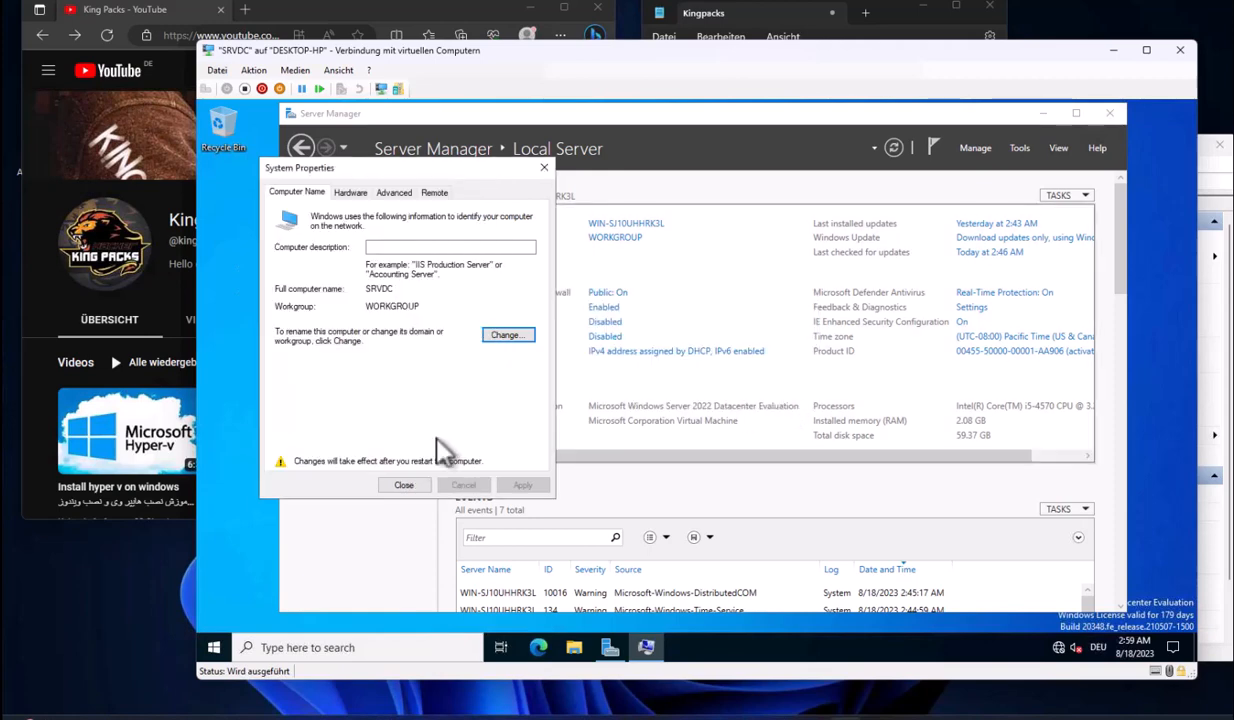
left_click(403, 485)
left_click_drag(752, 289, 369, 492)
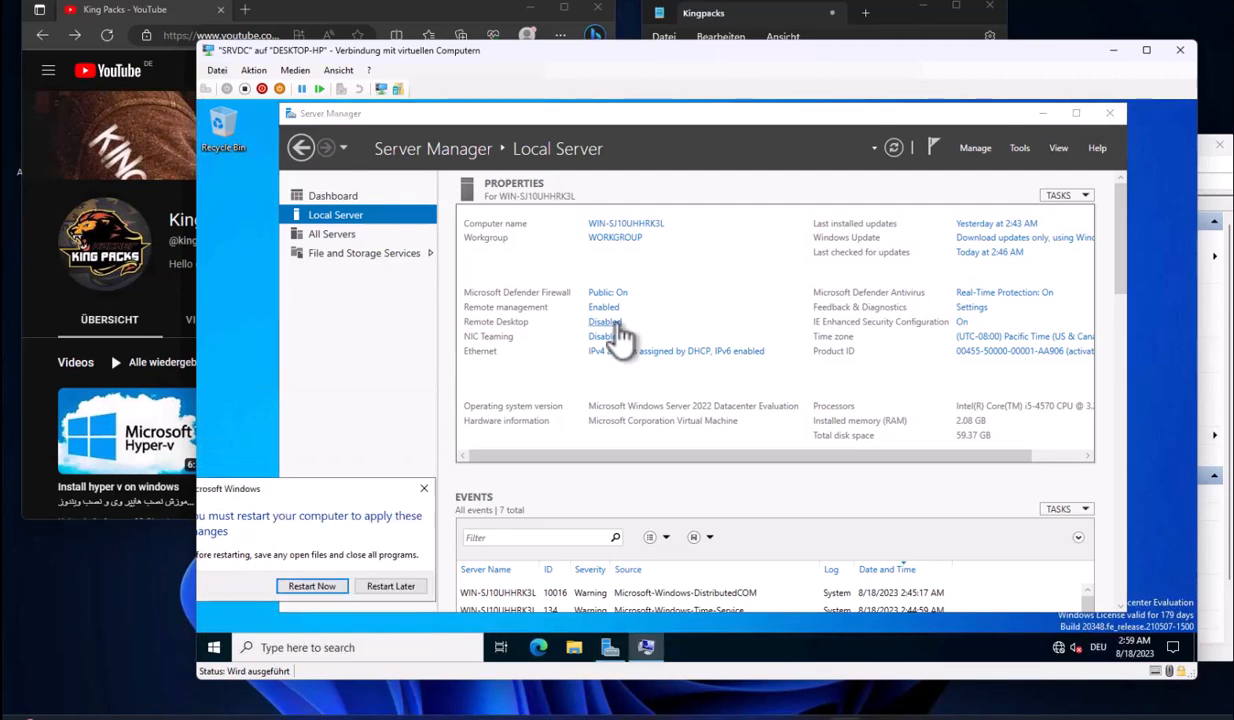
left_click(424, 488)
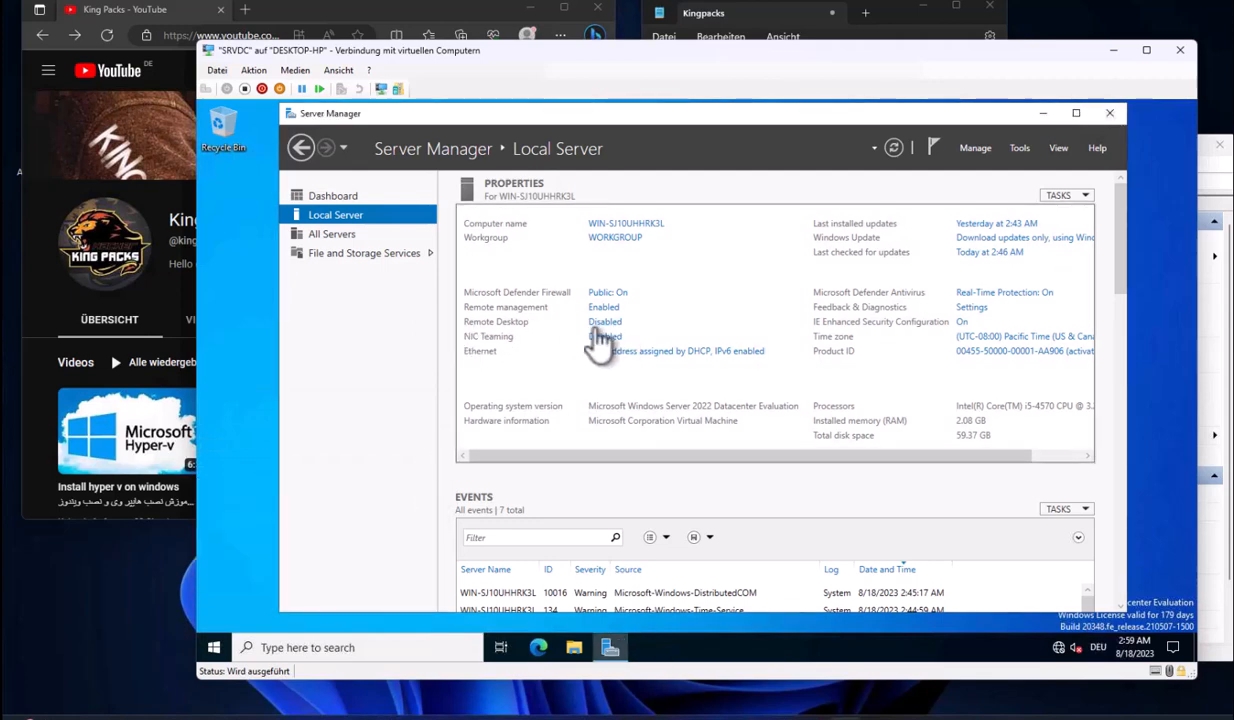
Allow Remote Desktop connections to this server
left_click(604, 322)
left_click(375, 438)
left_click(446, 394)
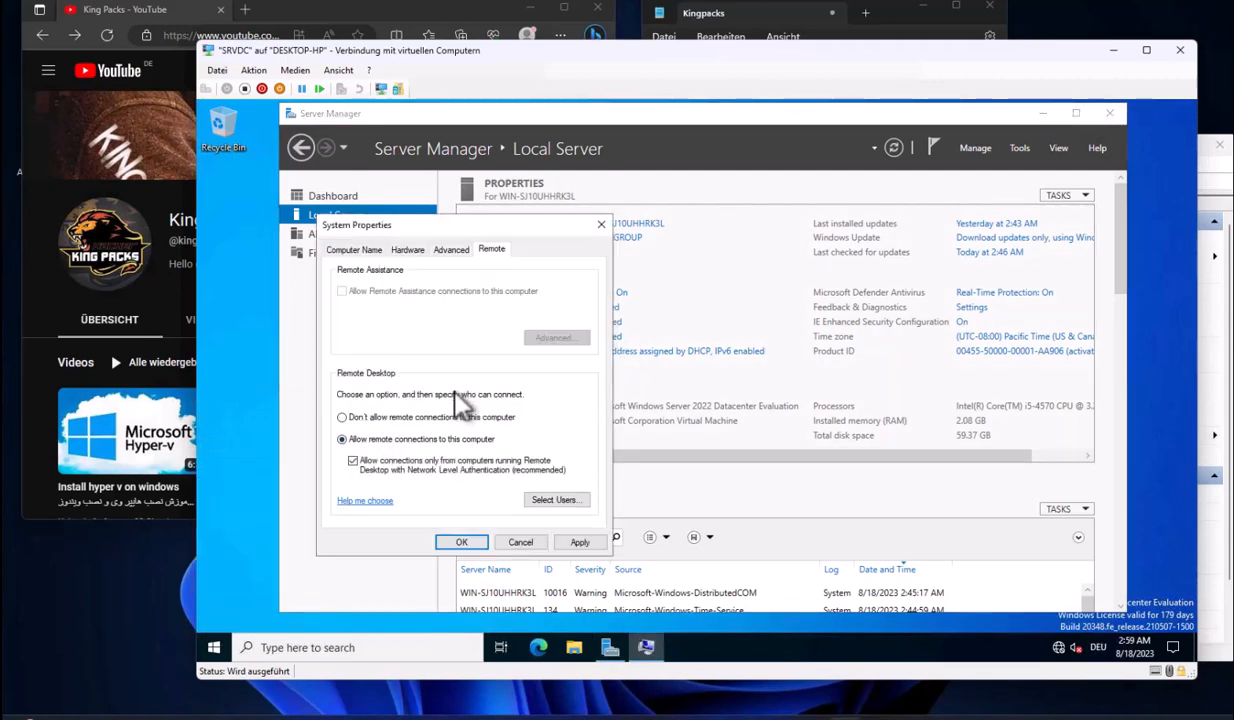
left_click(461, 542)
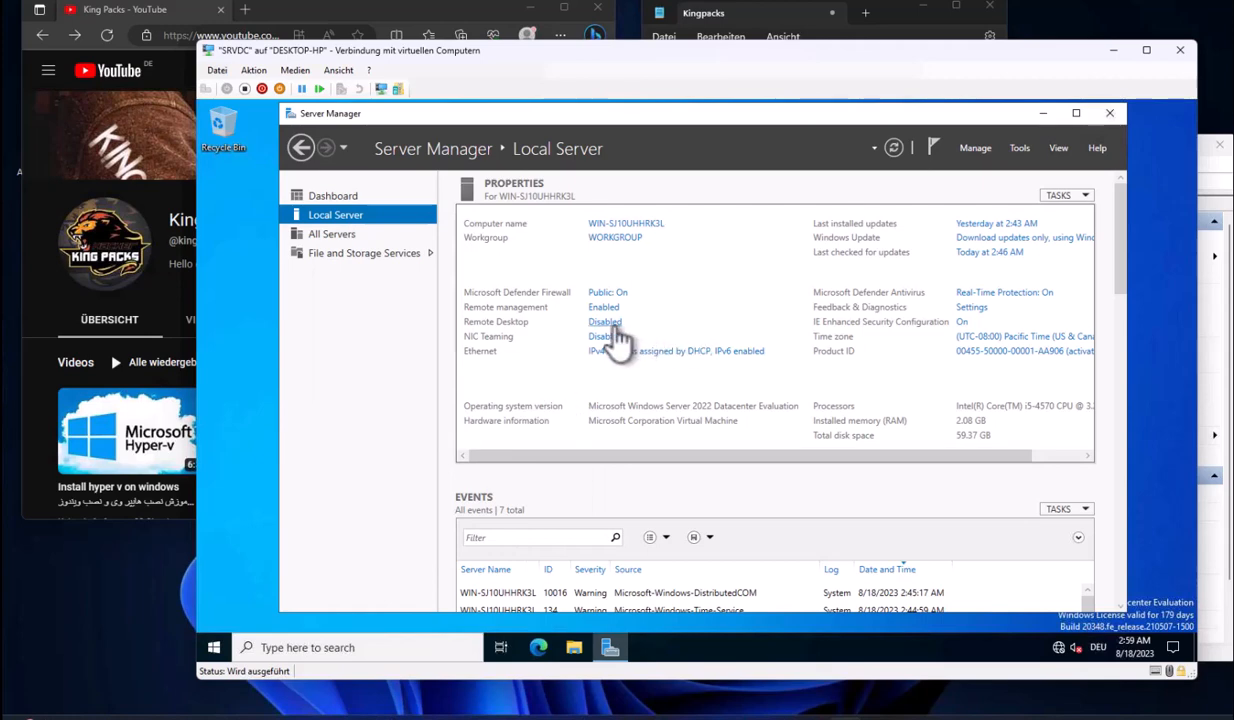
left_click(611, 325)
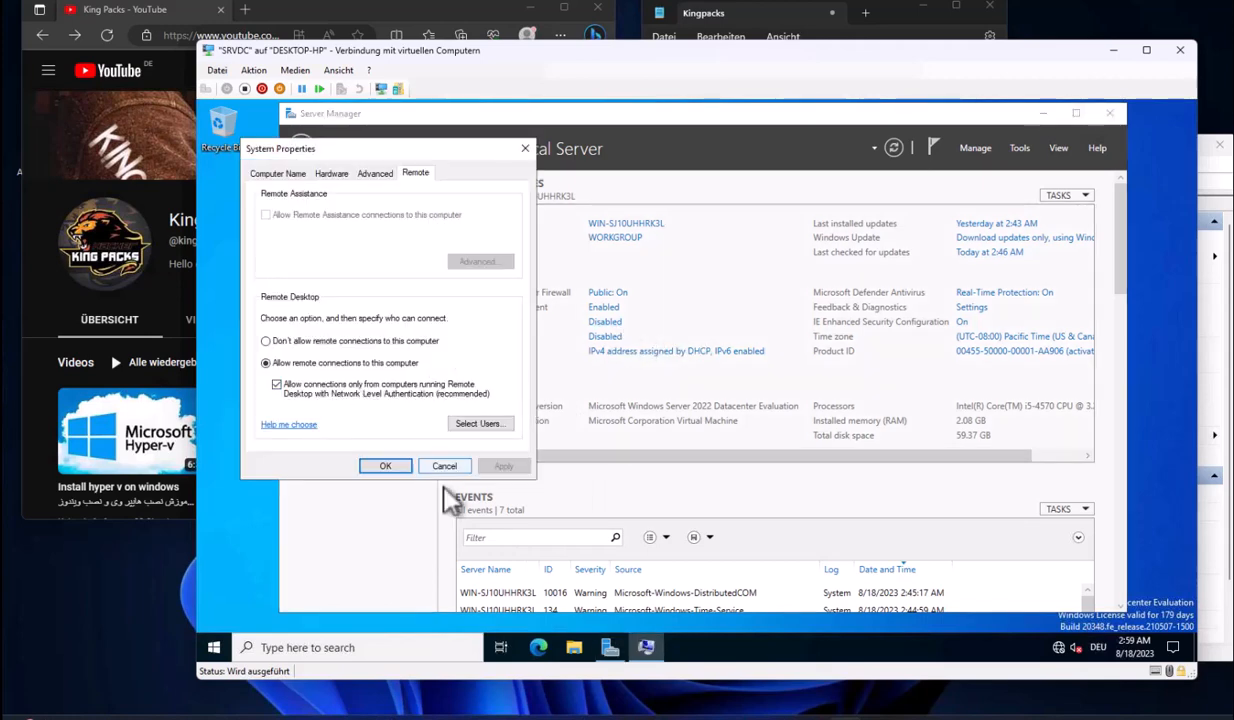
left_click(442, 451)
Turn IE Enhanced Security Configuration off for administrators
left_click(962, 322)
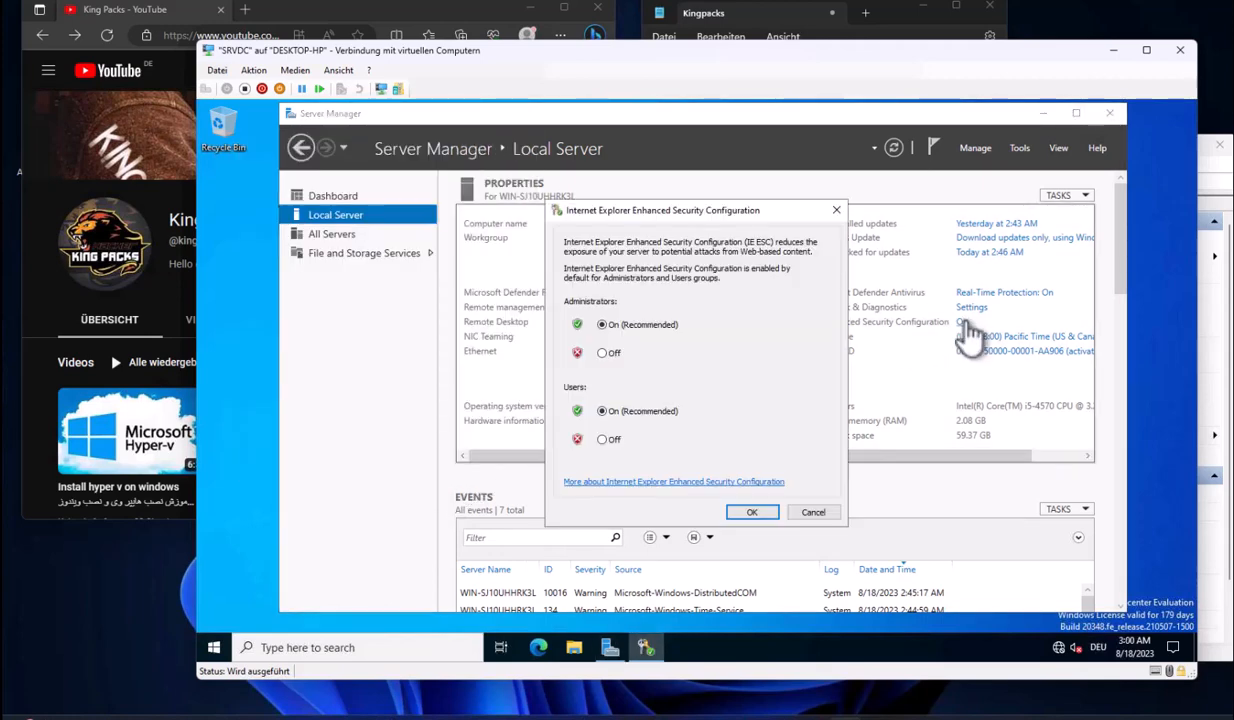
left_click(752, 512)
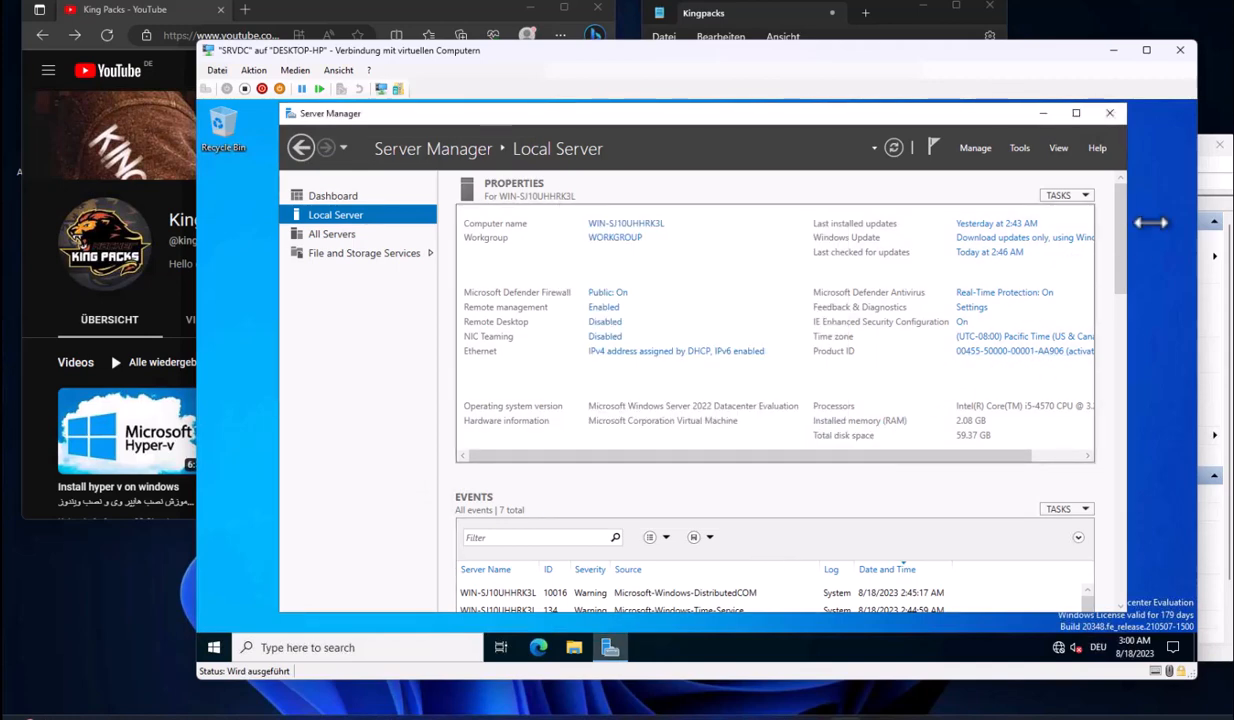
scroll(1125, 408, "down", 5)
Close Server Manager, restart the server, and sign back in as Administrator
left_click(1109, 113)
left_click(213, 647)
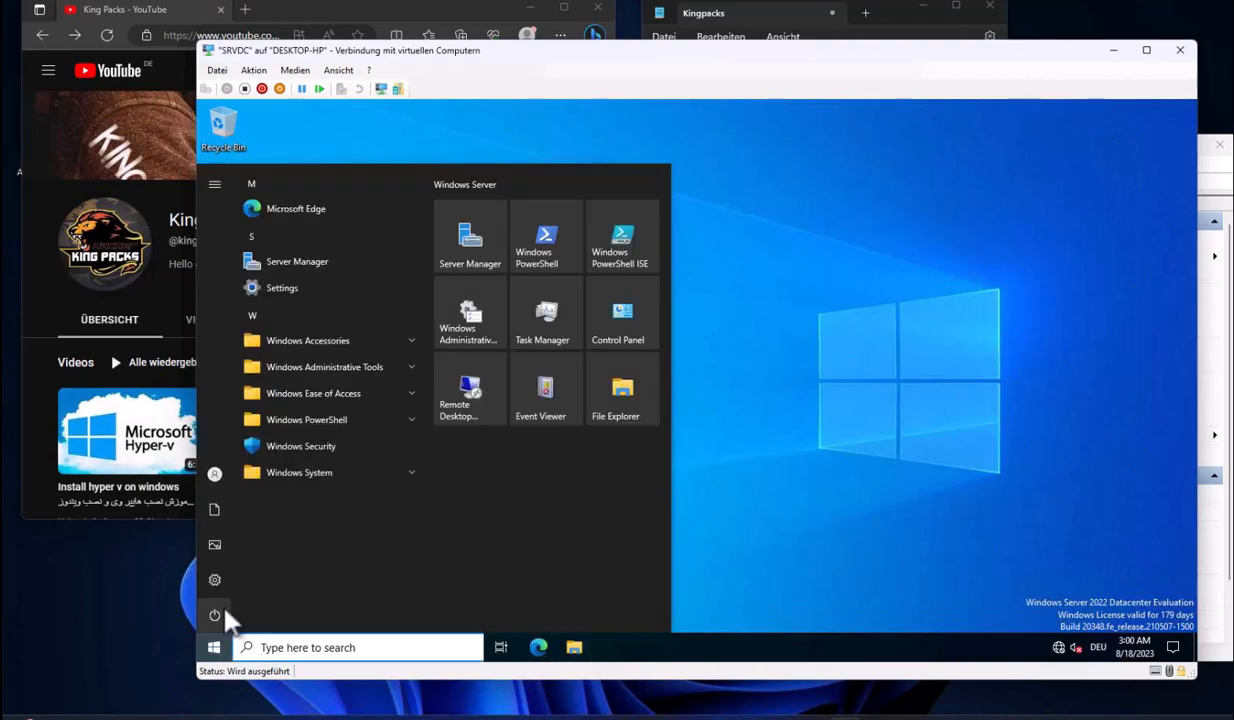
left_click(214, 612)
left_click(265, 553)
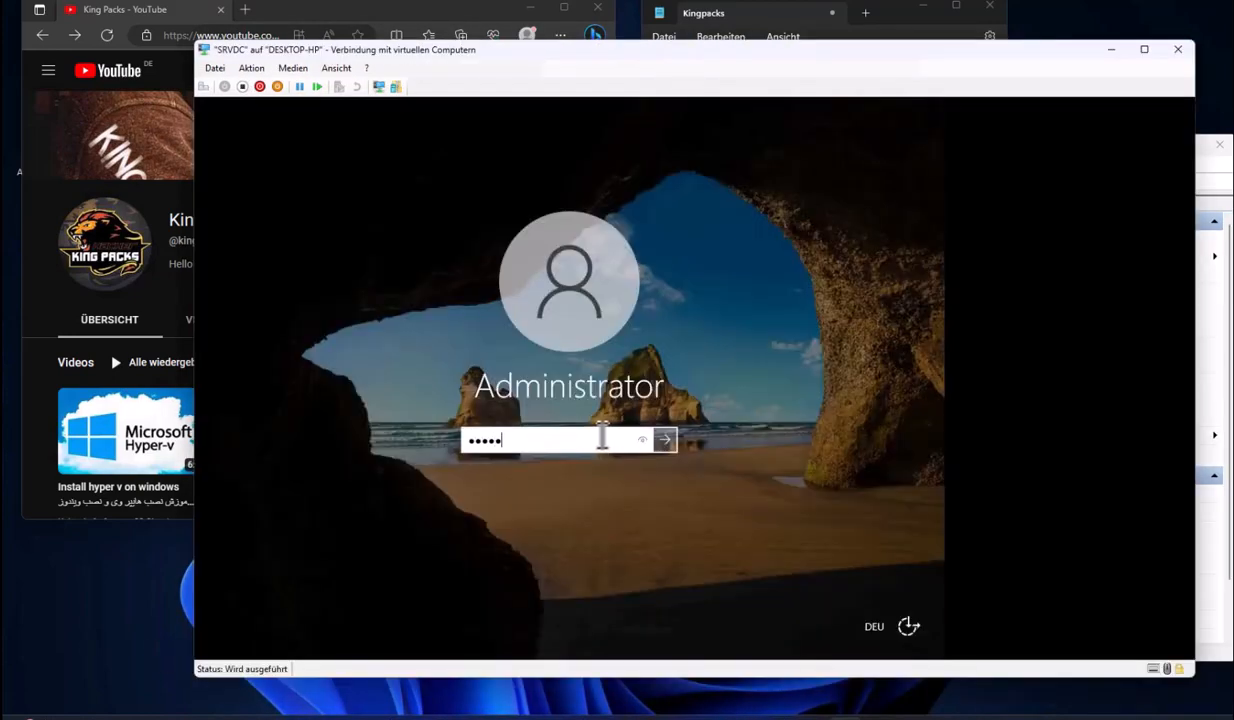
key("Return")
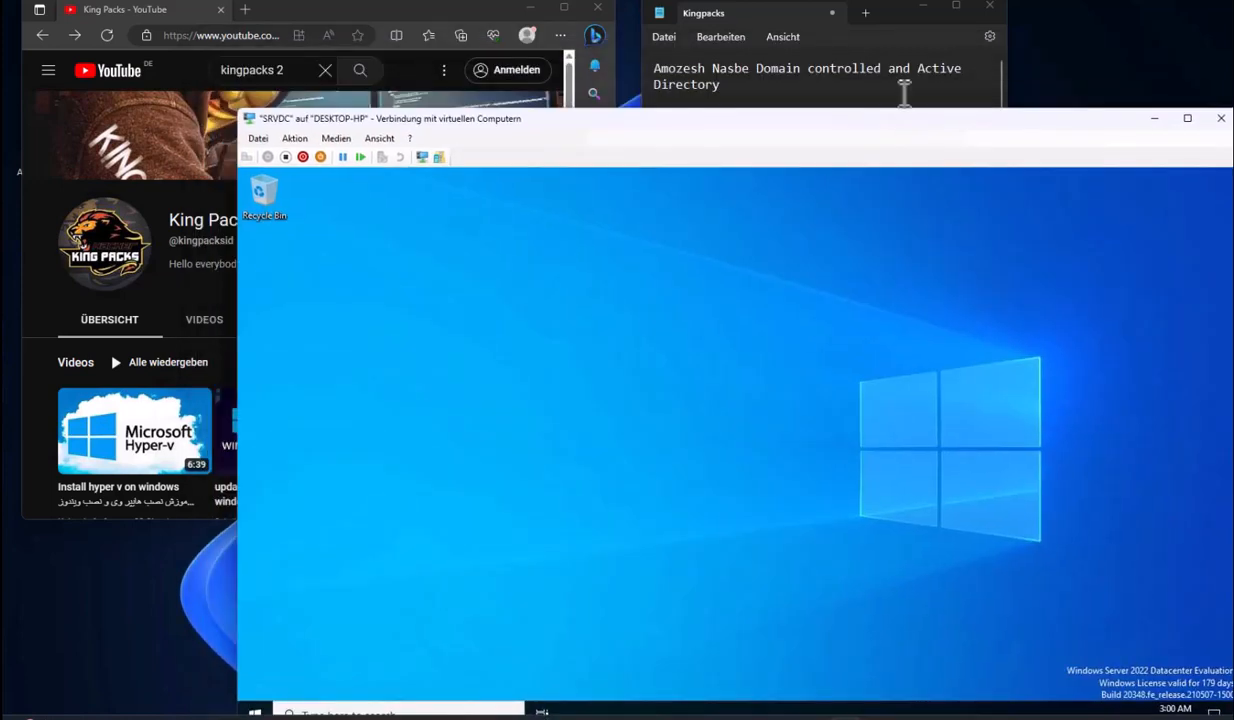
Mark the firewall and network adapter steps in the notes and rearrange the VM windows
left_click_drag(790, 165, 672, 168)
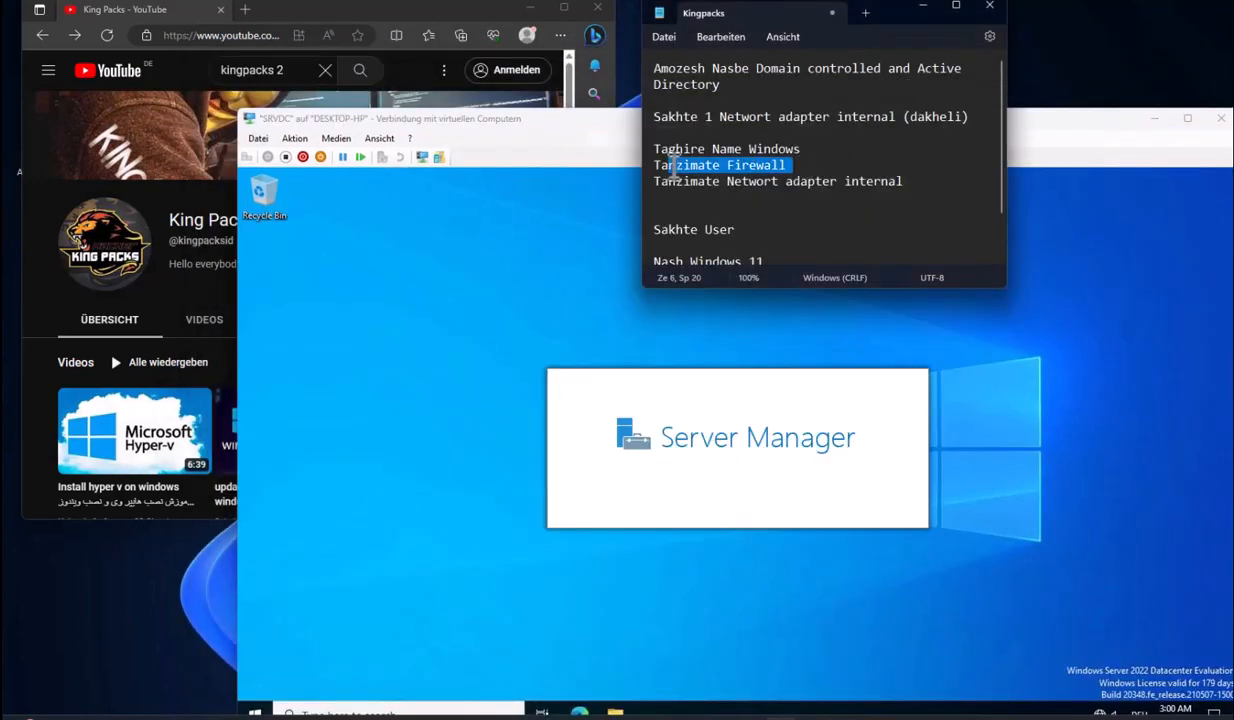
left_click_drag(903, 181, 663, 177)
left_click_drag(600, 114, 540, 38)
left_click_drag(655, 210, 619, 107)
Give the Ethernet adapter static IPv4 10.11.11.1, mask 255.0.0.0, DNS 127.0.0.1
left_click(322, 213)
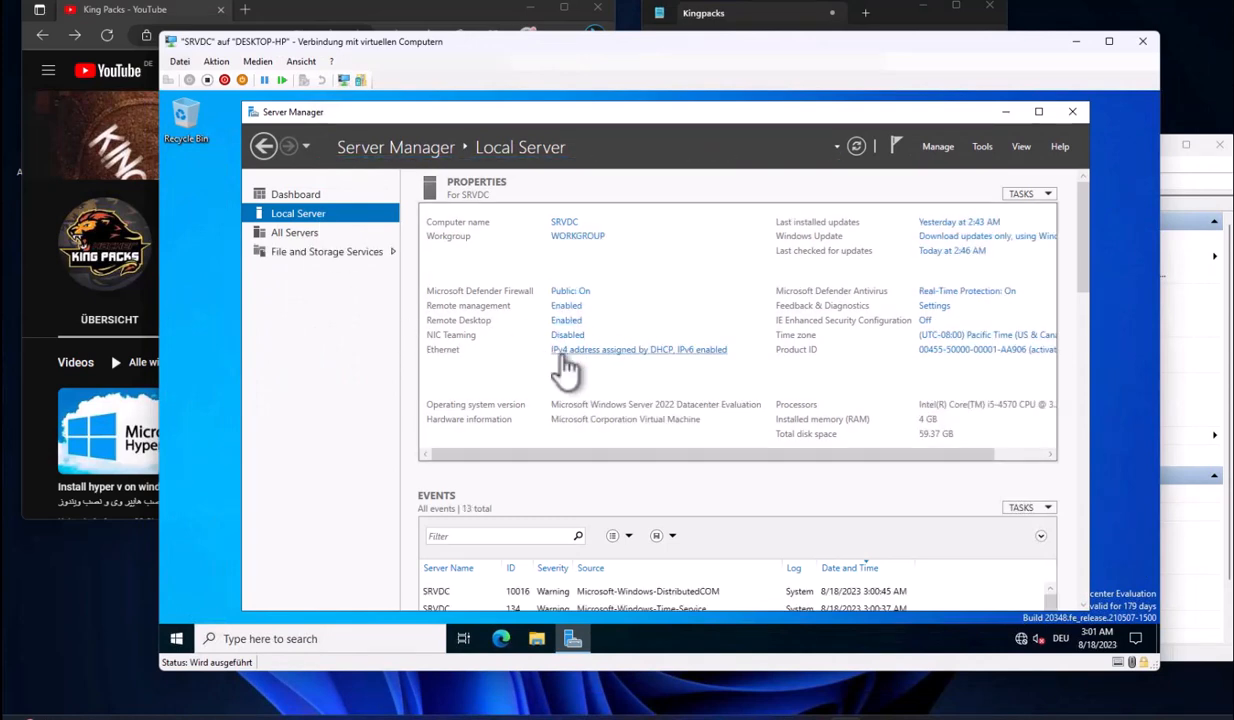
left_click(568, 352)
left_click(345, 238)
right_click(356, 241)
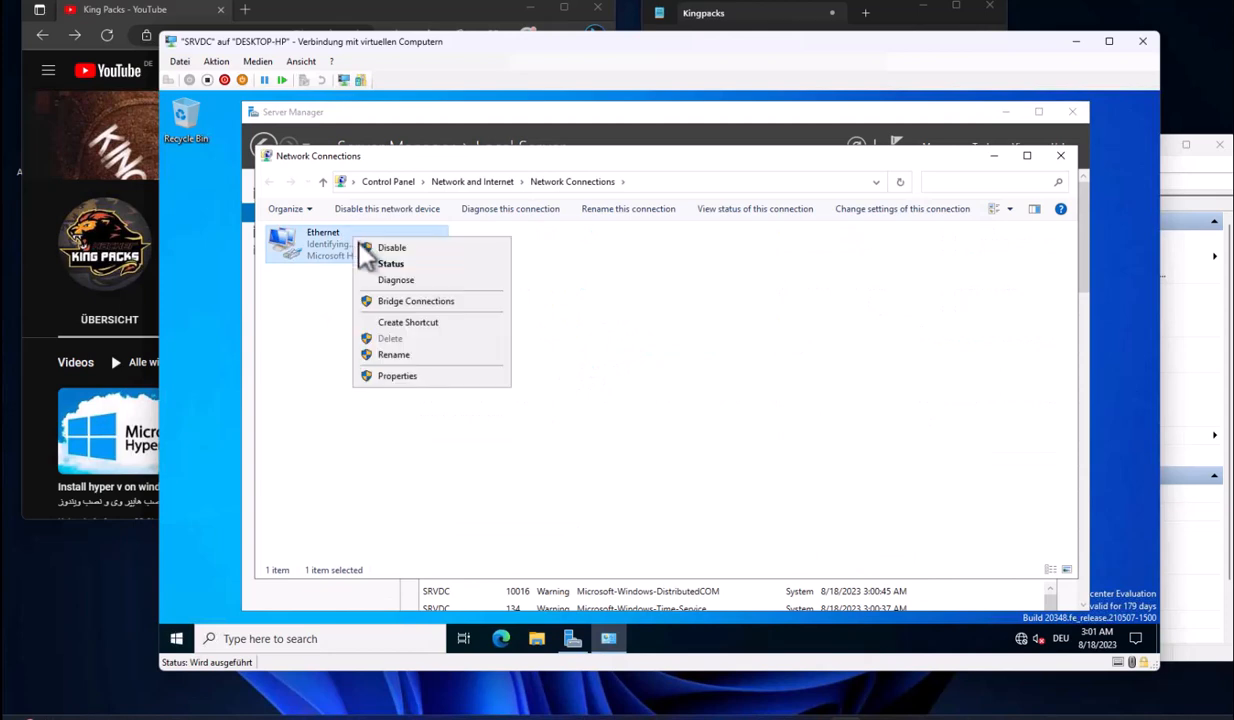
left_click(398, 375)
double_click(405, 391)
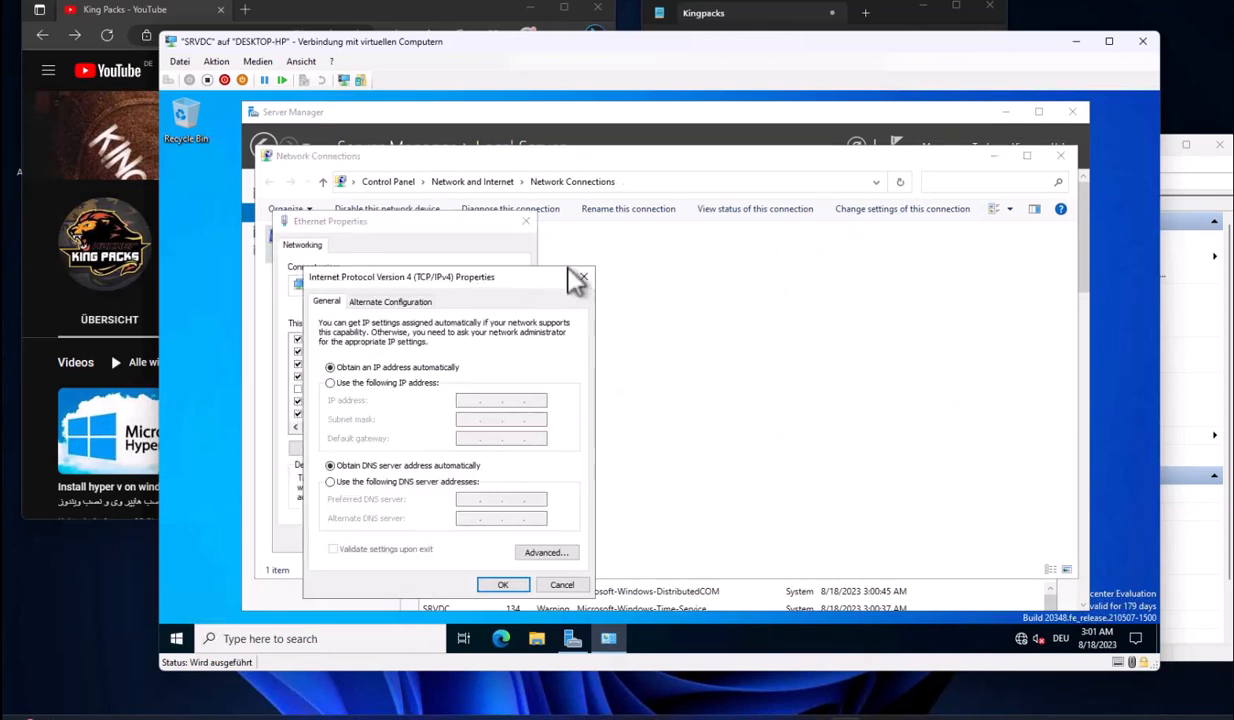
left_click(546, 332)
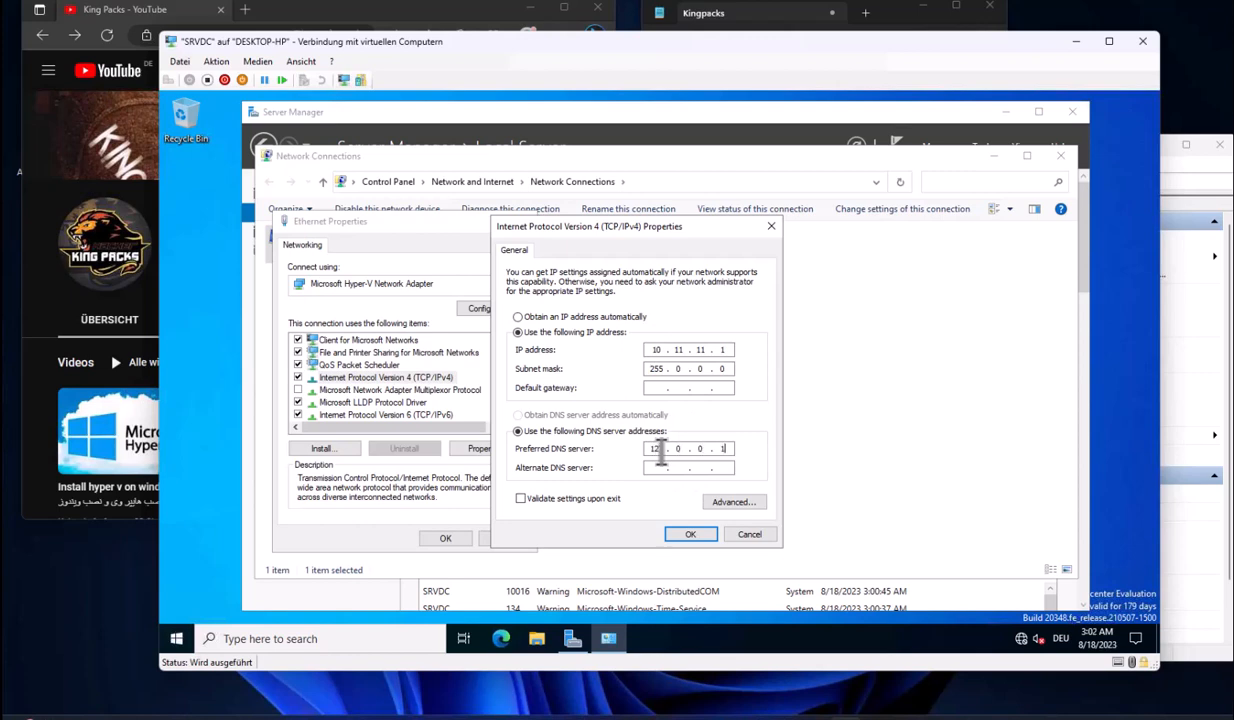
left_click(690, 534)
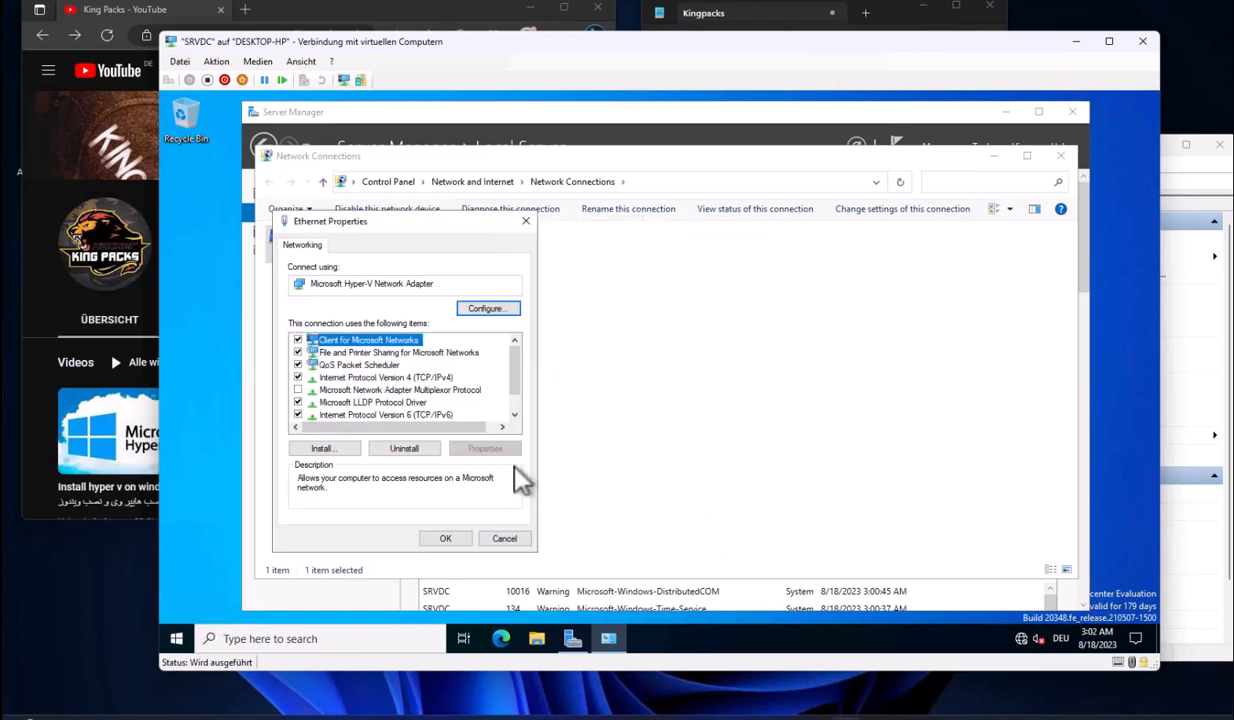
left_click(462, 540)
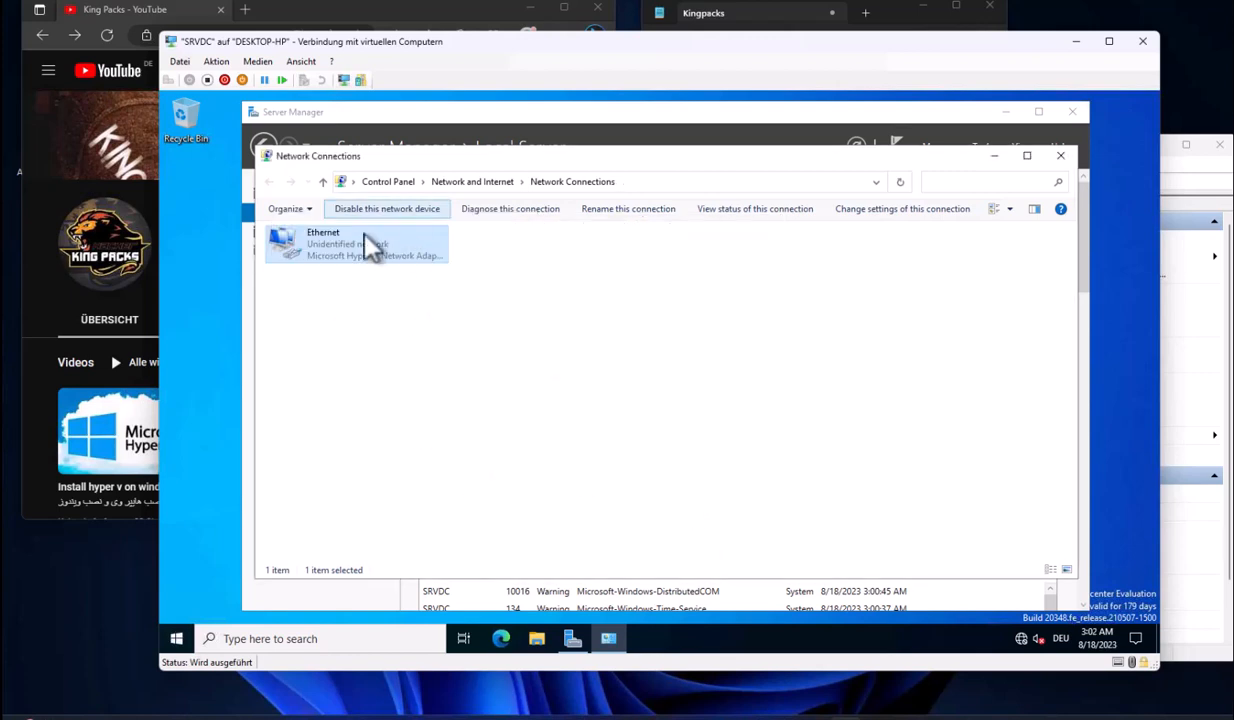
left_click(1063, 162)
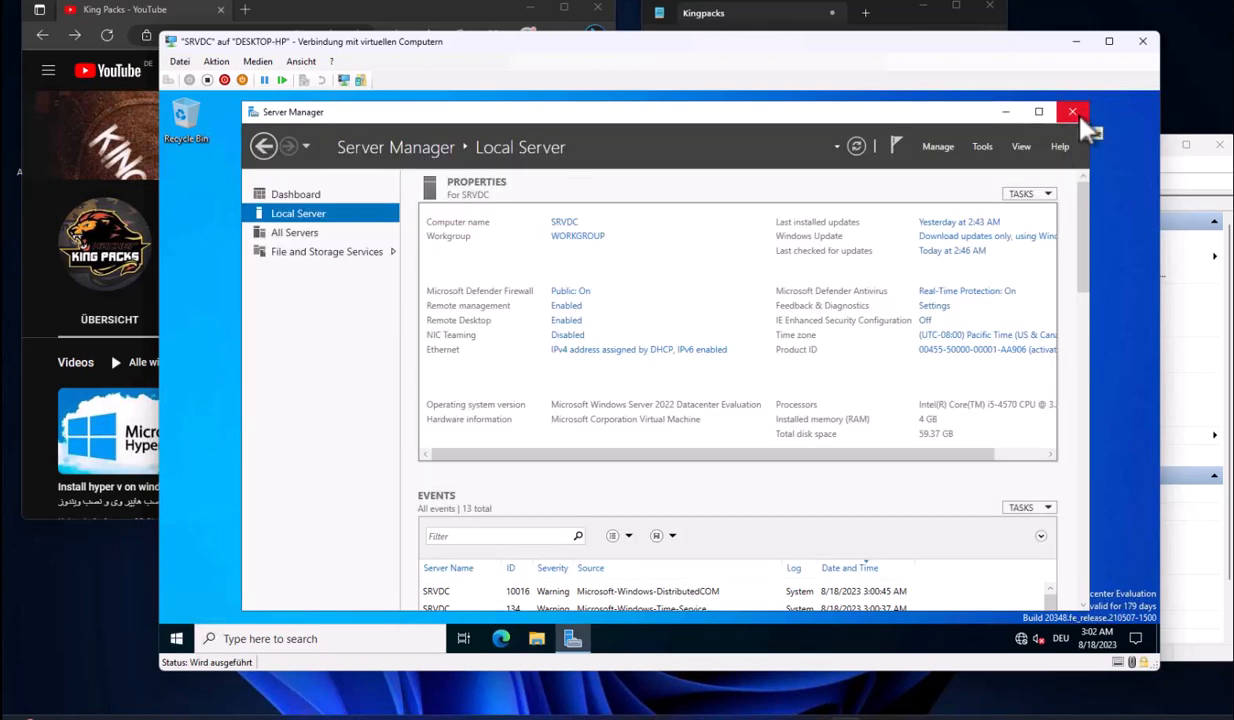
Start a role-based Add Roles and Features installation targeting SRVDC
left_click(312, 194)
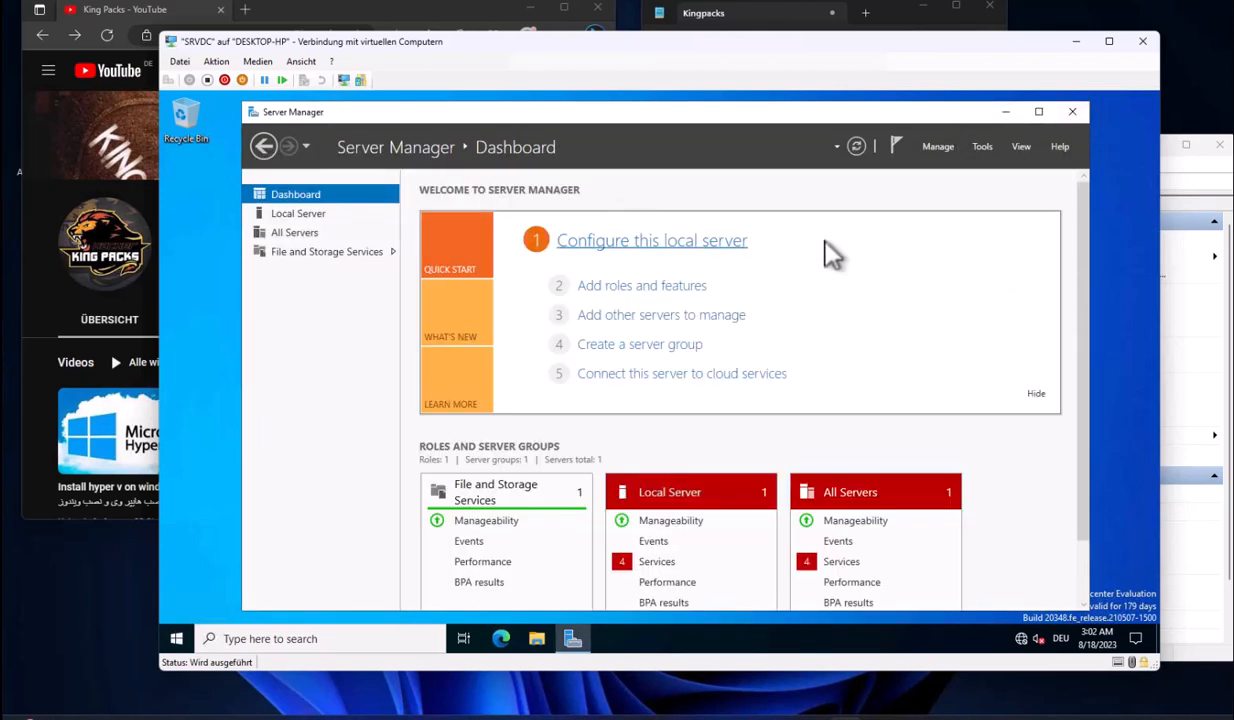
left_click(938, 148)
left_click(1035, 168)
left_click(574, 504)
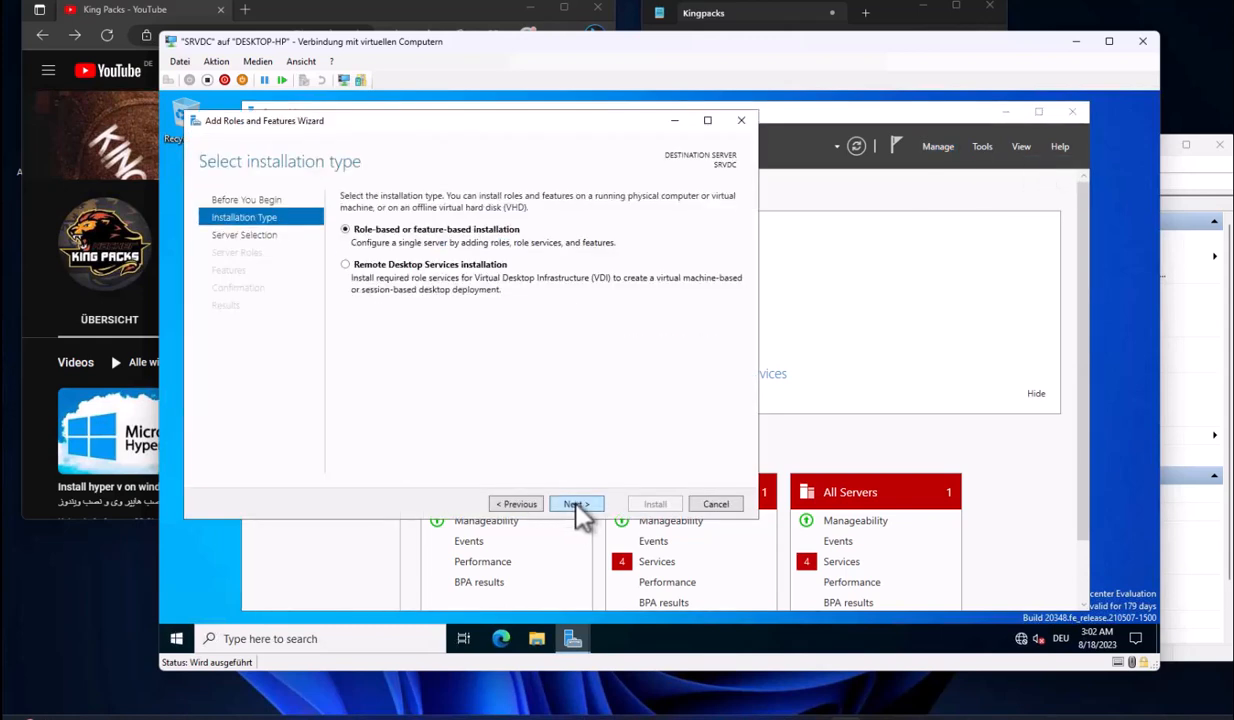
left_click(576, 504)
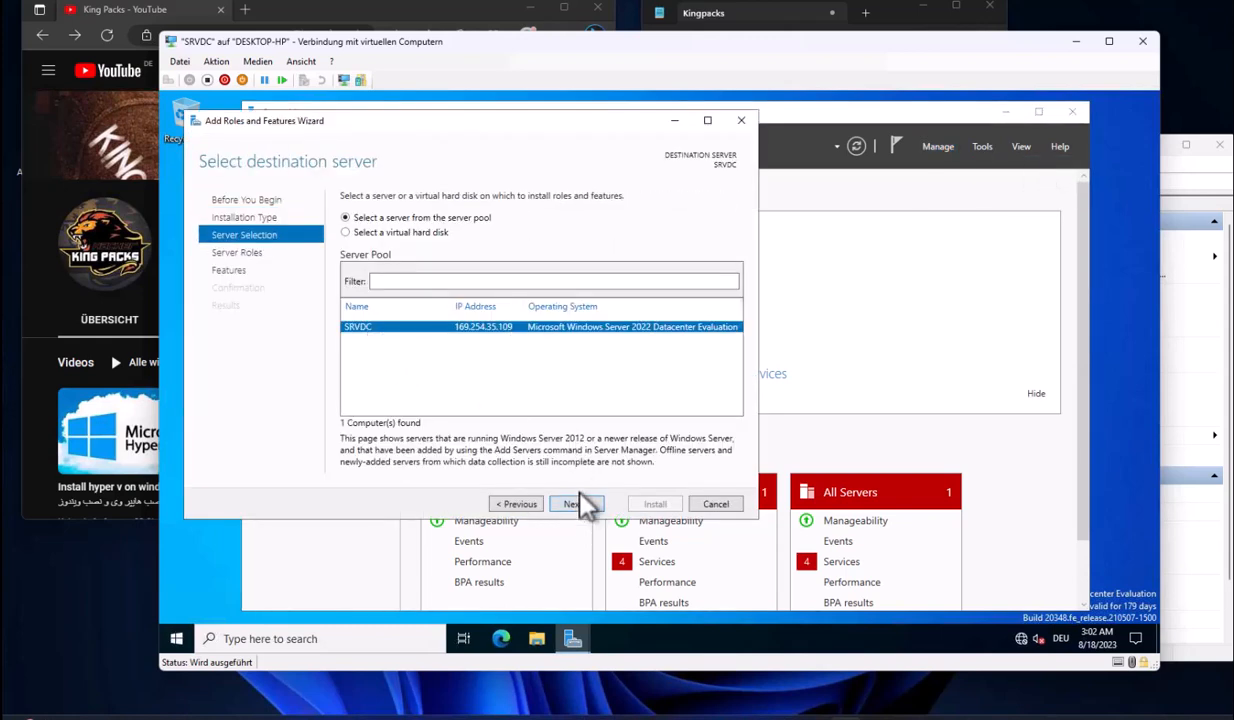
left_click(578, 504)
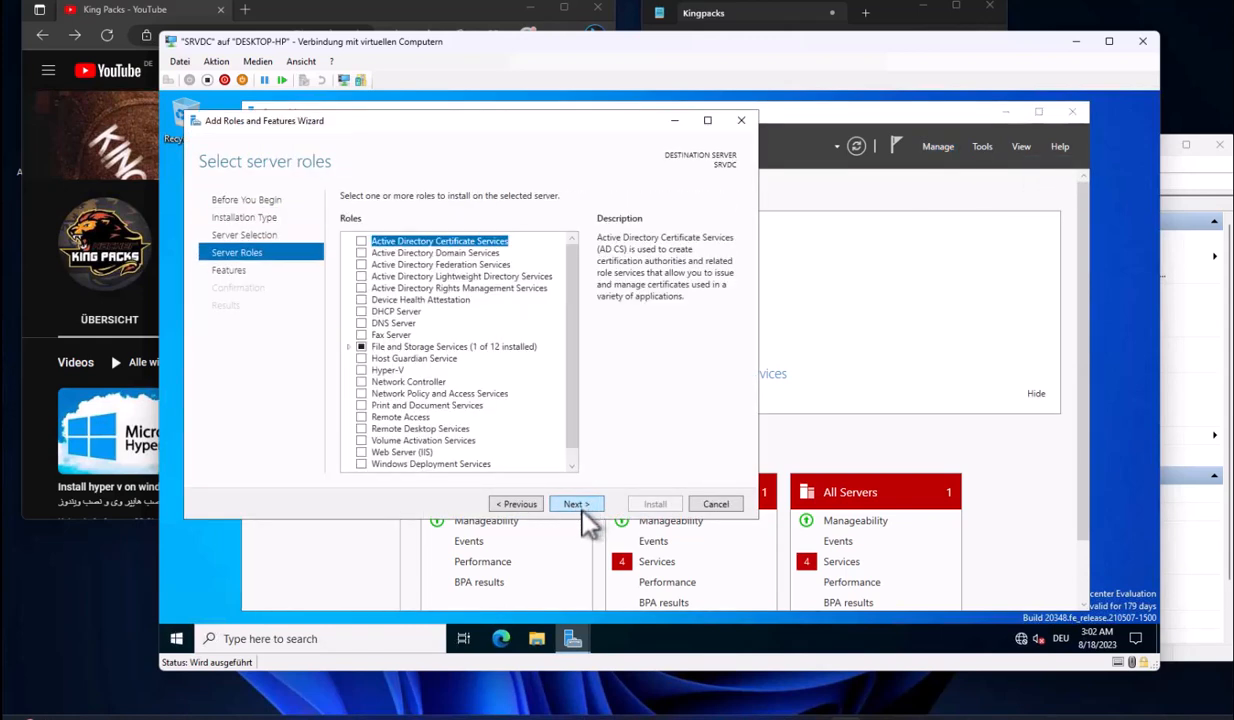
Install the Active Directory Domain Services role with its management features, allowing automatic restart
left_click(361, 253)
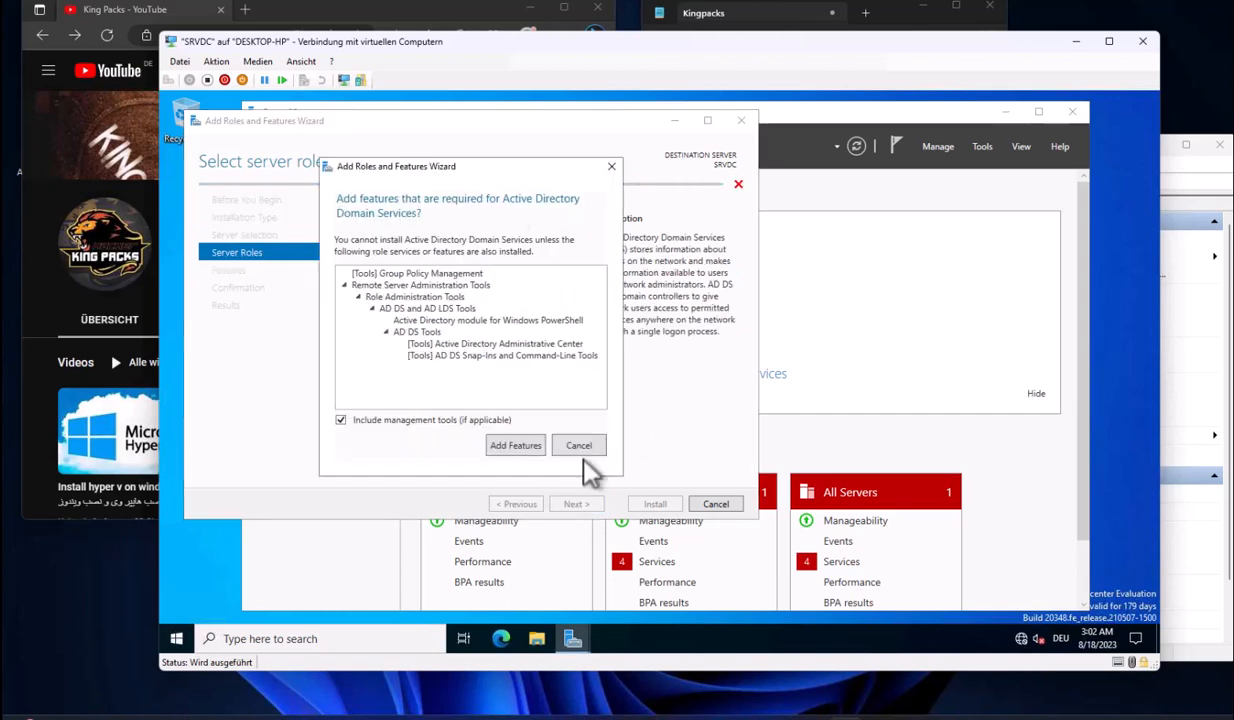
left_click(515, 445)
left_click(578, 504)
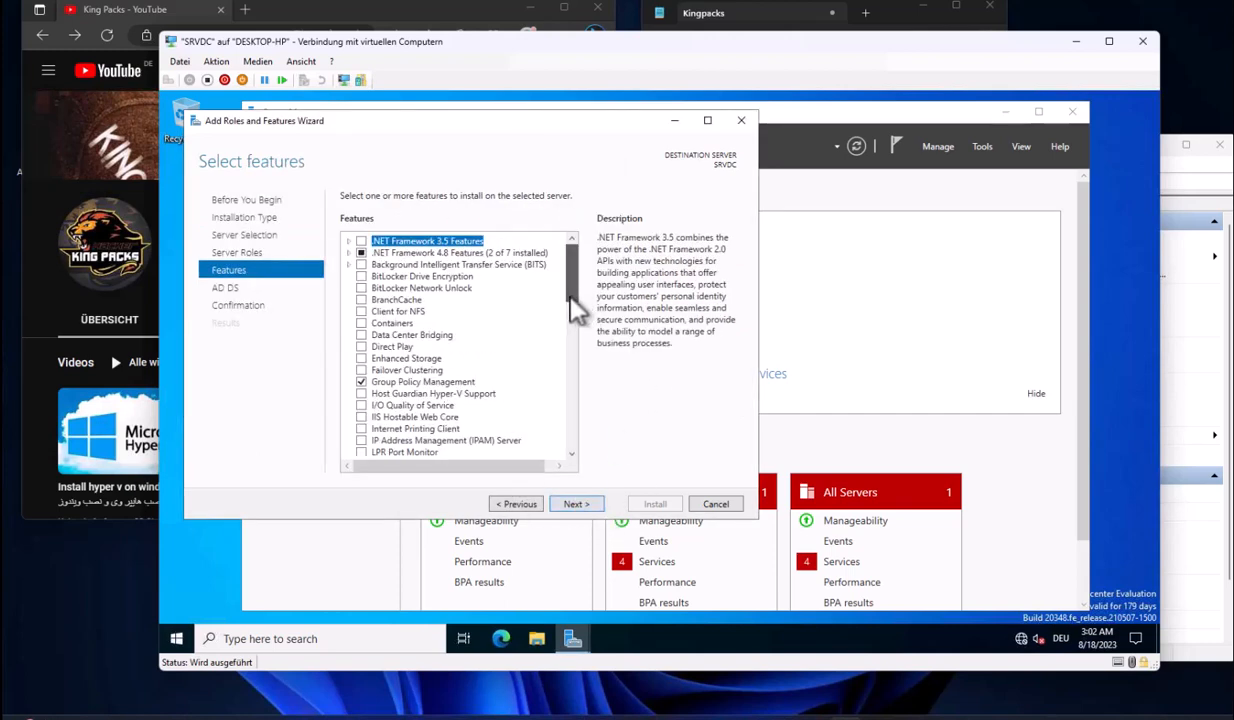
left_click_drag(578, 310, 578, 236)
left_click(576, 504)
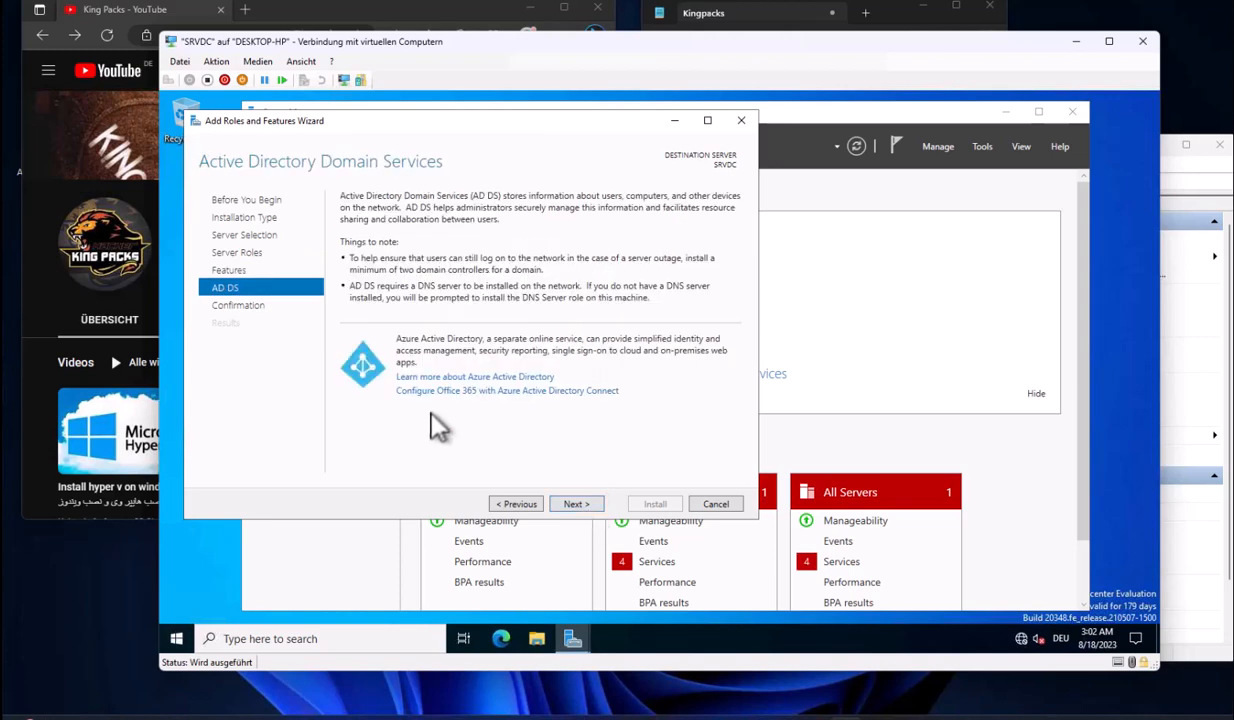
left_click(576, 504)
left_click(346, 217)
left_click(700, 413)
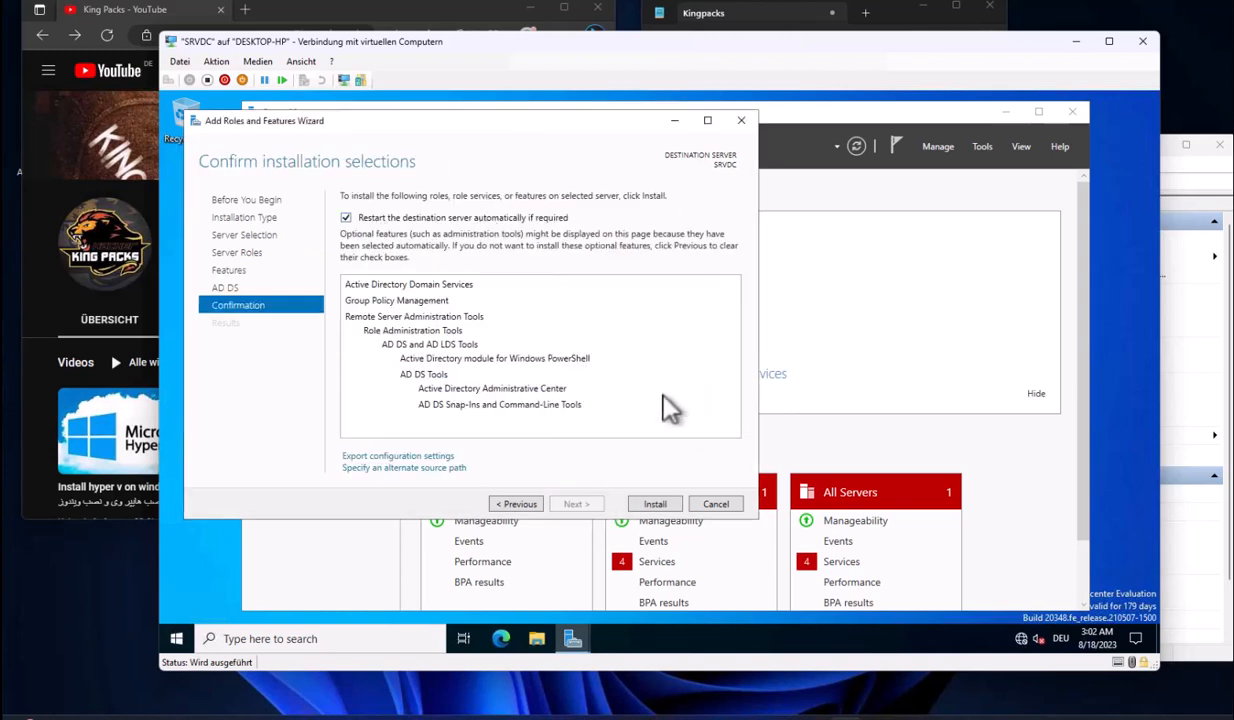
left_click(655, 507)
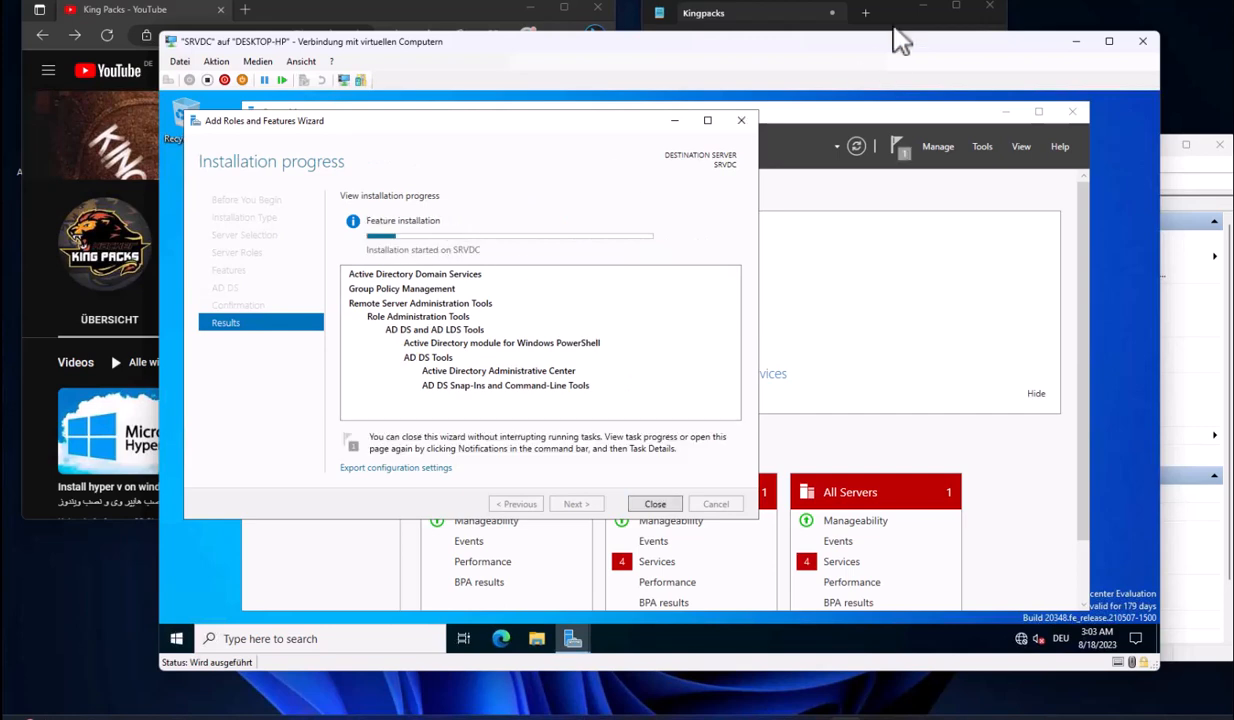
Move the notes aside and close the finished AD DS installation wizard
left_click(862, 22)
left_click(926, 208)
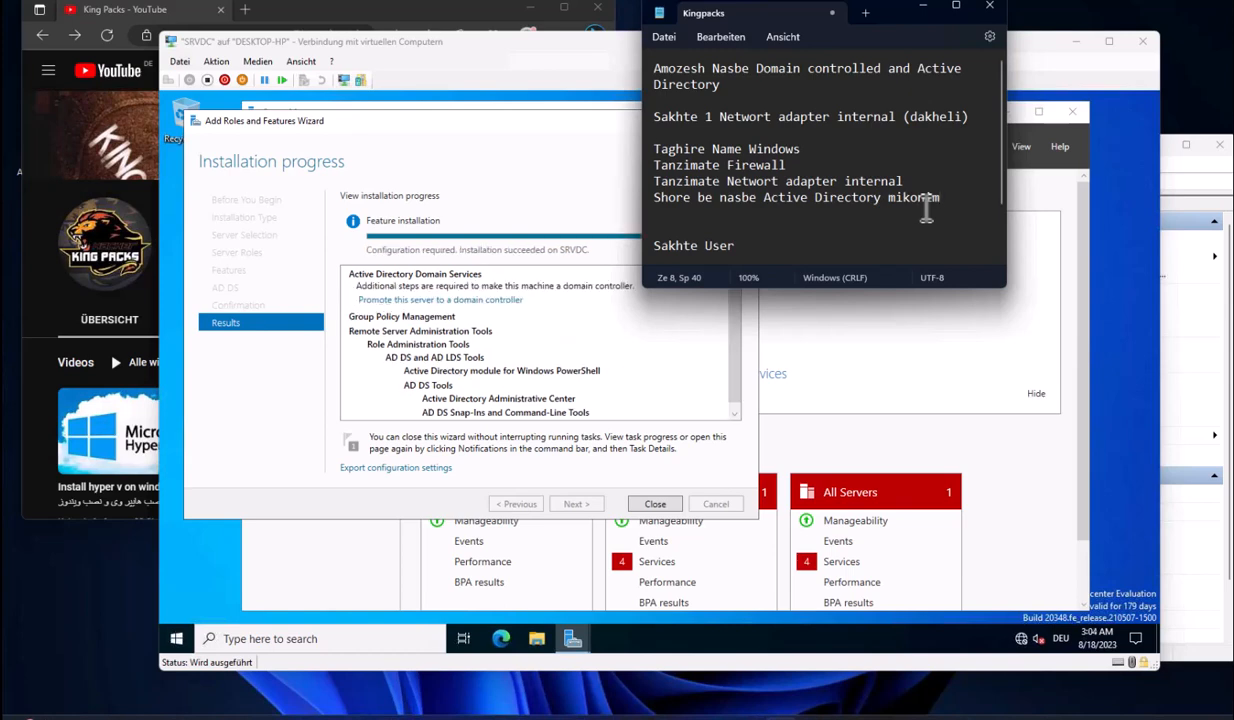
left_click_drag(847, 12, 958, 38)
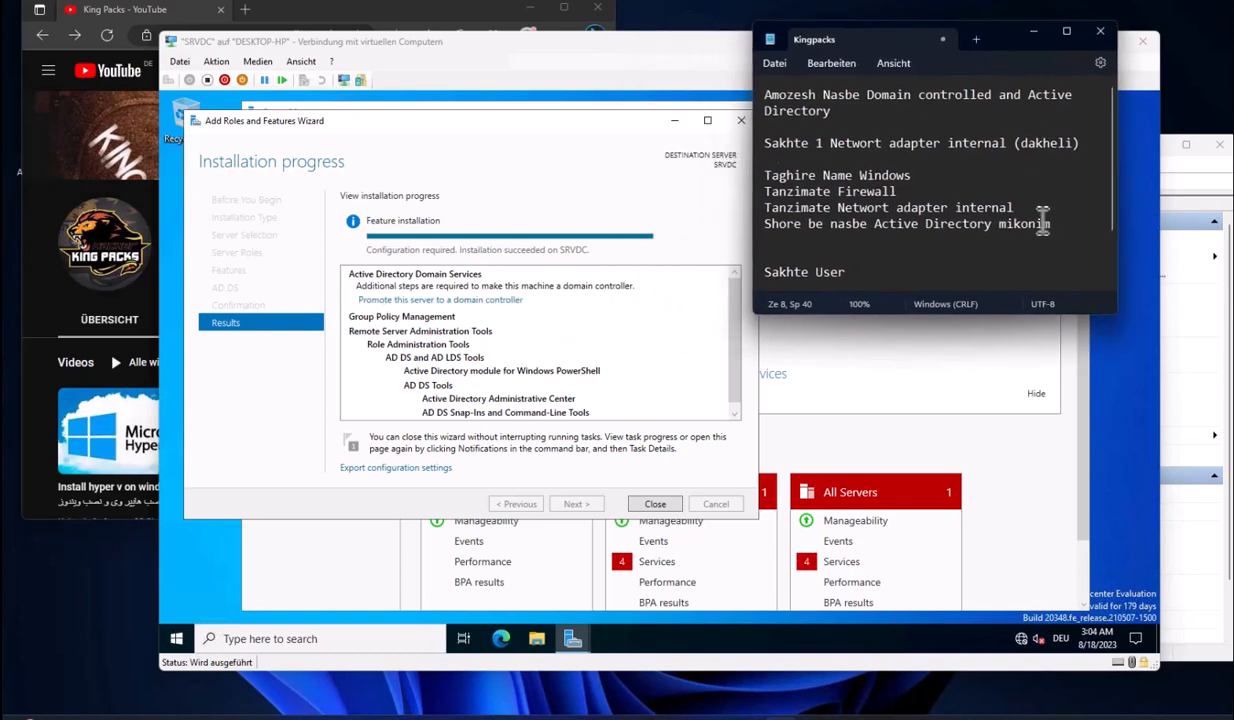
left_click(674, 445)
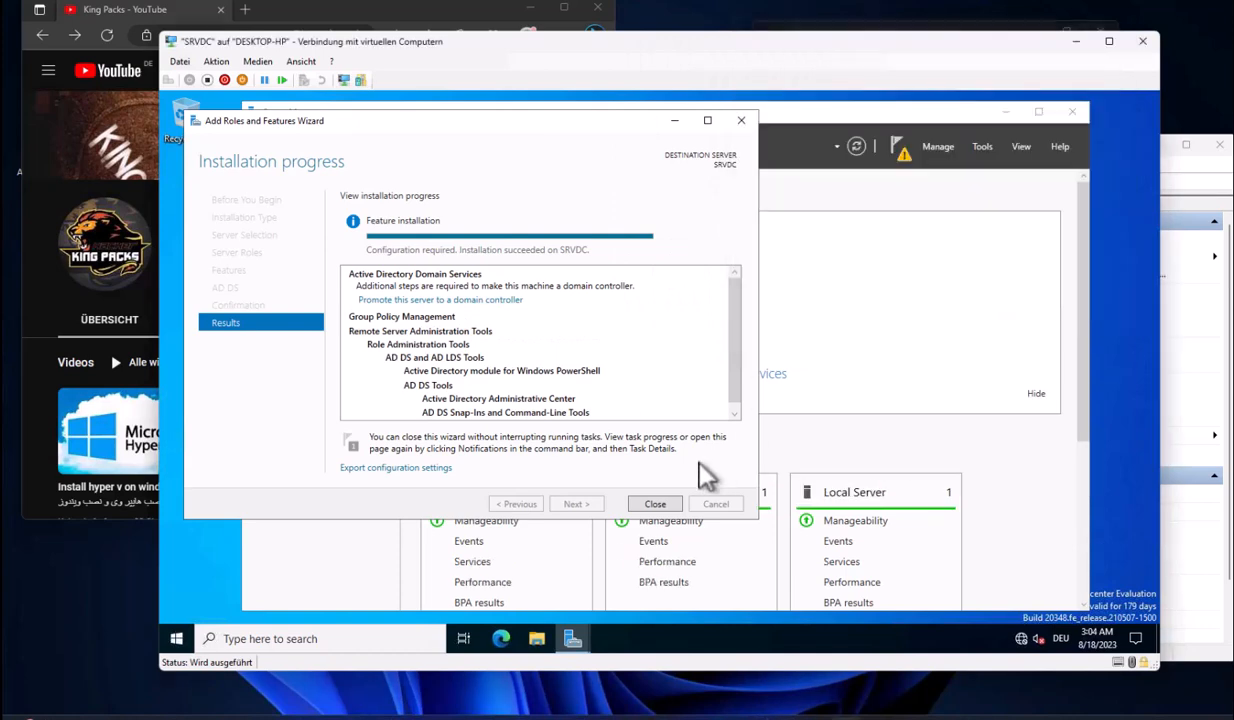
left_click(655, 503)
scroll(1000, 460, "down", 5)
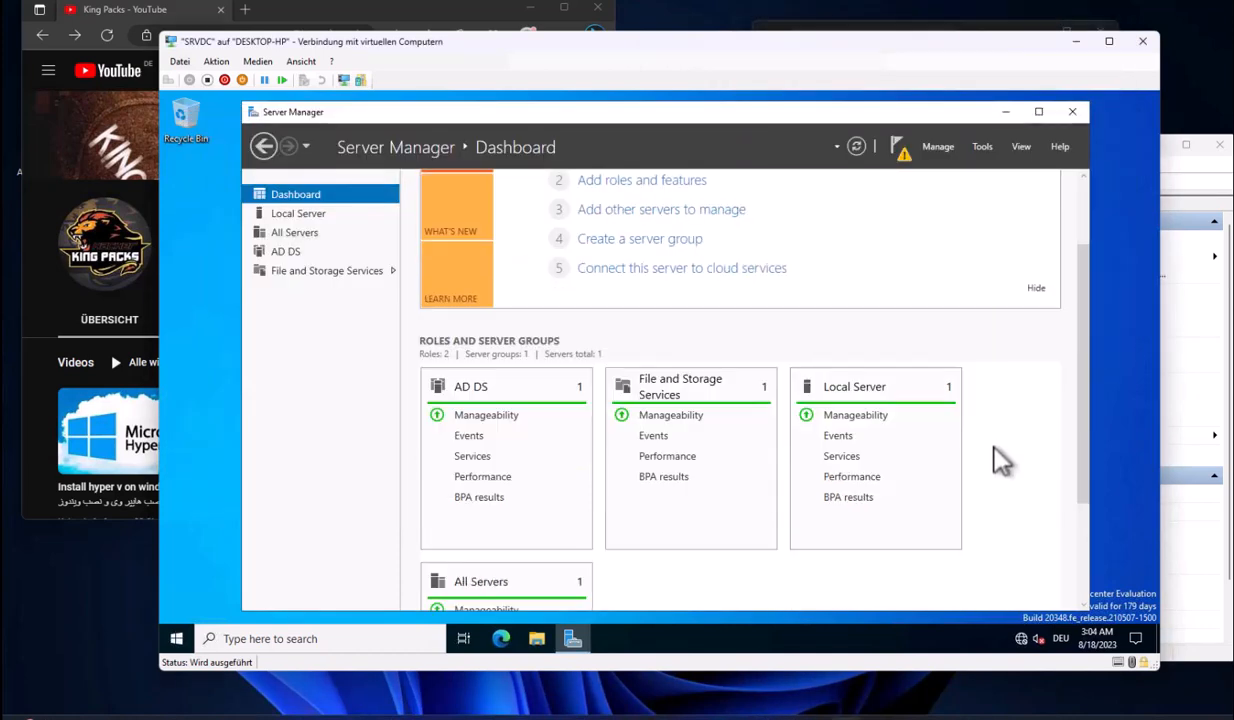
Start promoting the server to a domain controller and choose Add a new forest
left_click(903, 155)
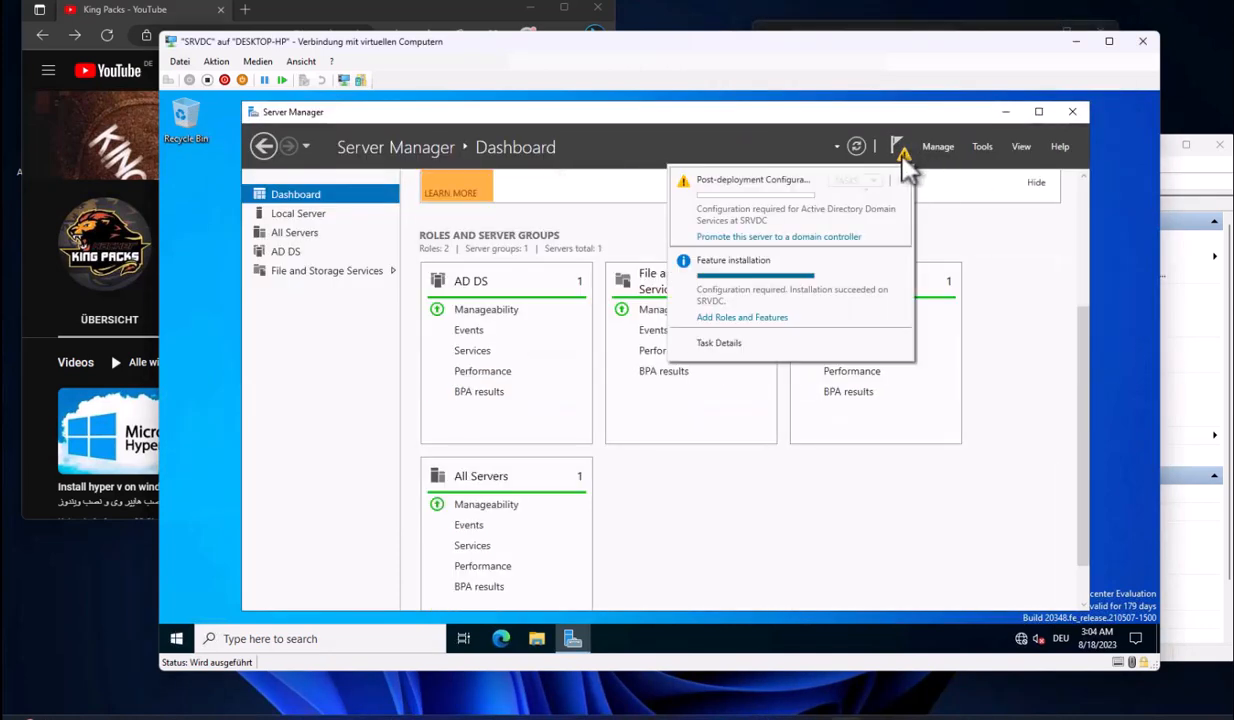
left_click(780, 237)
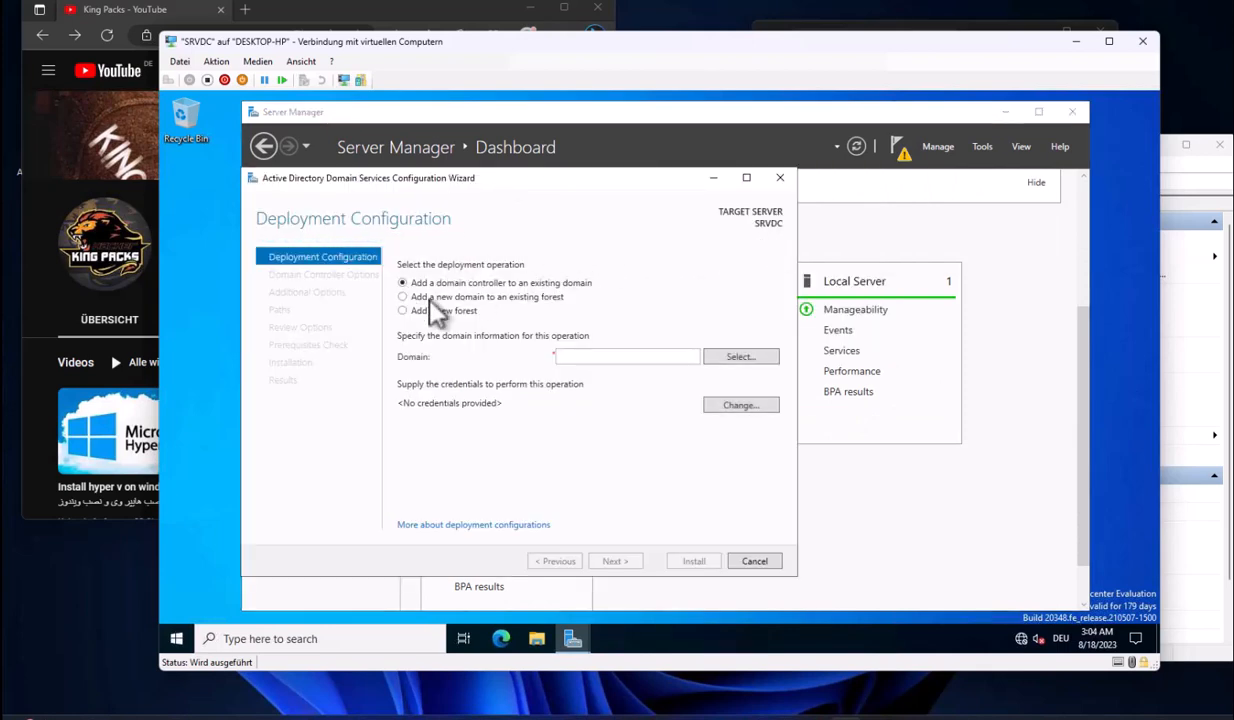
left_click(502, 298)
left_click(455, 311)
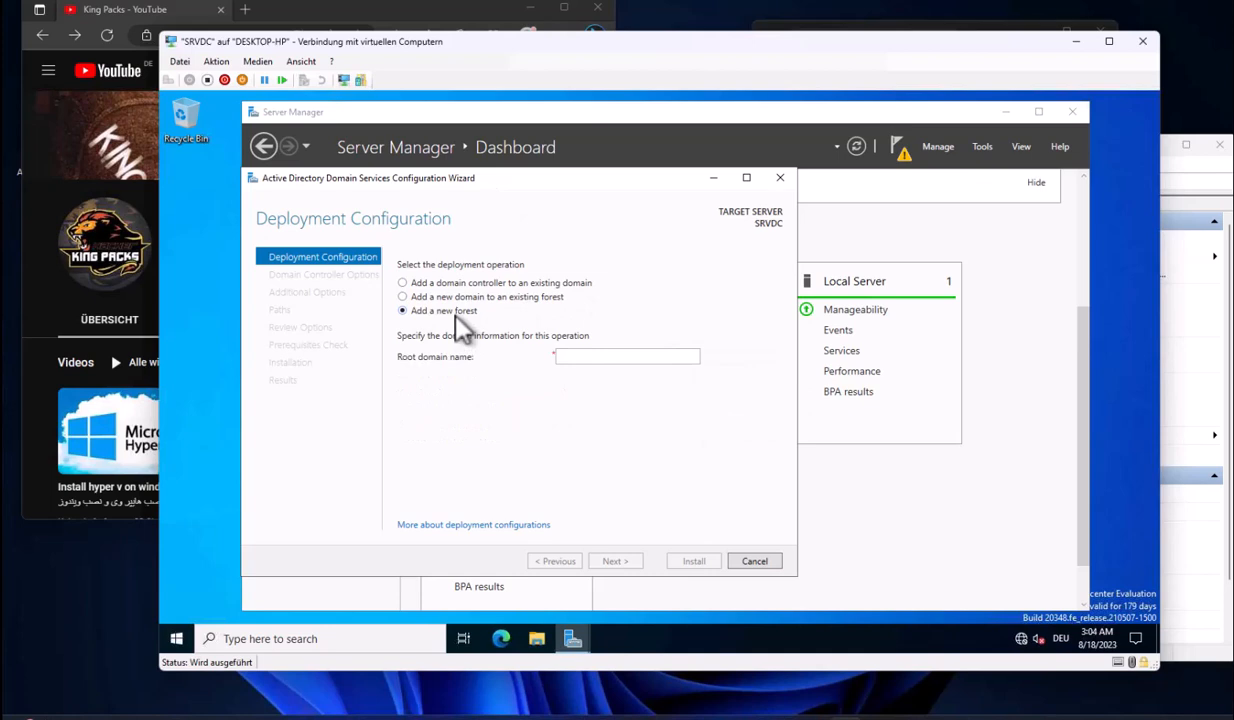
Set the root domain name to KINGPACKS.local and continue to Domain Controller Options
type("k")
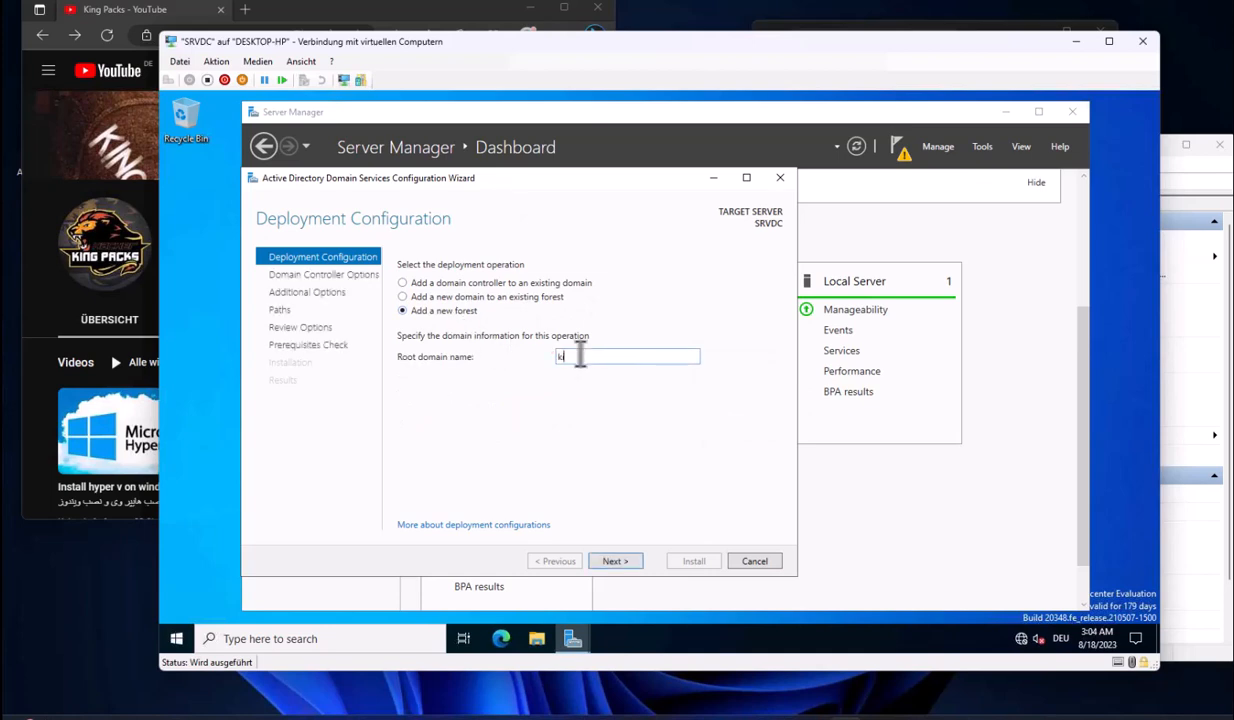
type("ing")
key("BackSpace")
key("BackSpace")
key("BackSpace")
key("BackSpace")
type("KIN")
left_click(630, 561)
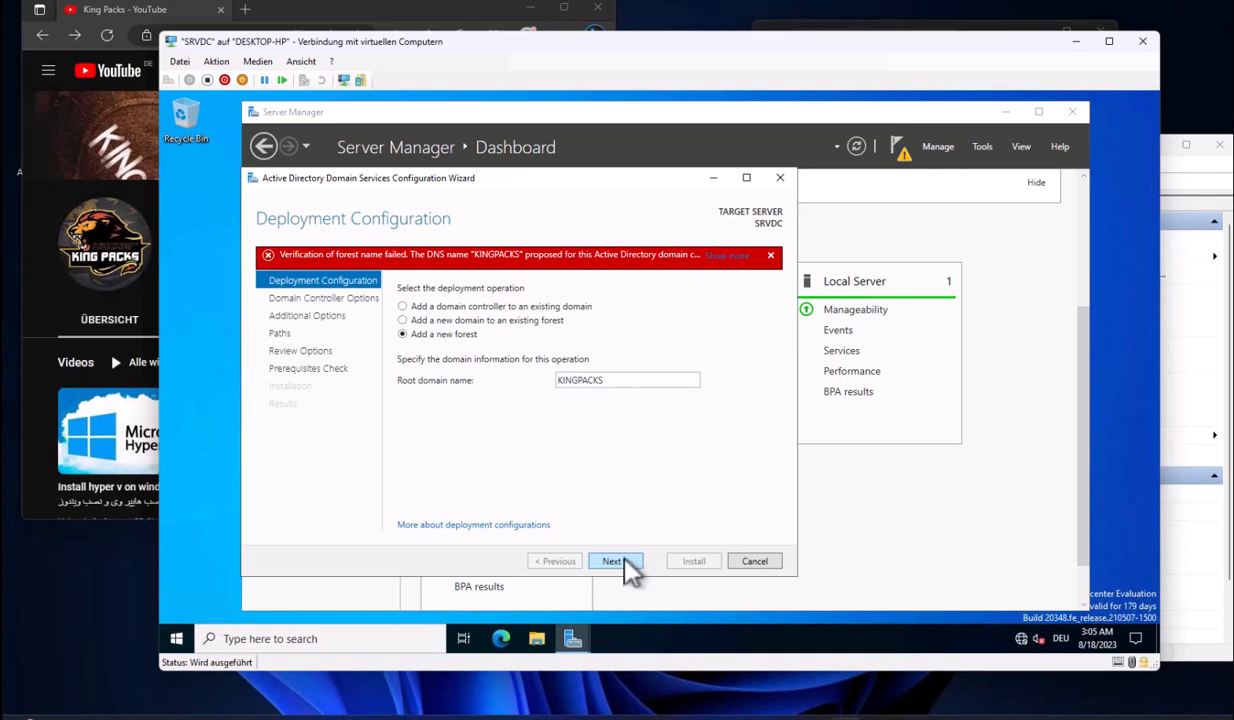
double_click(620, 380)
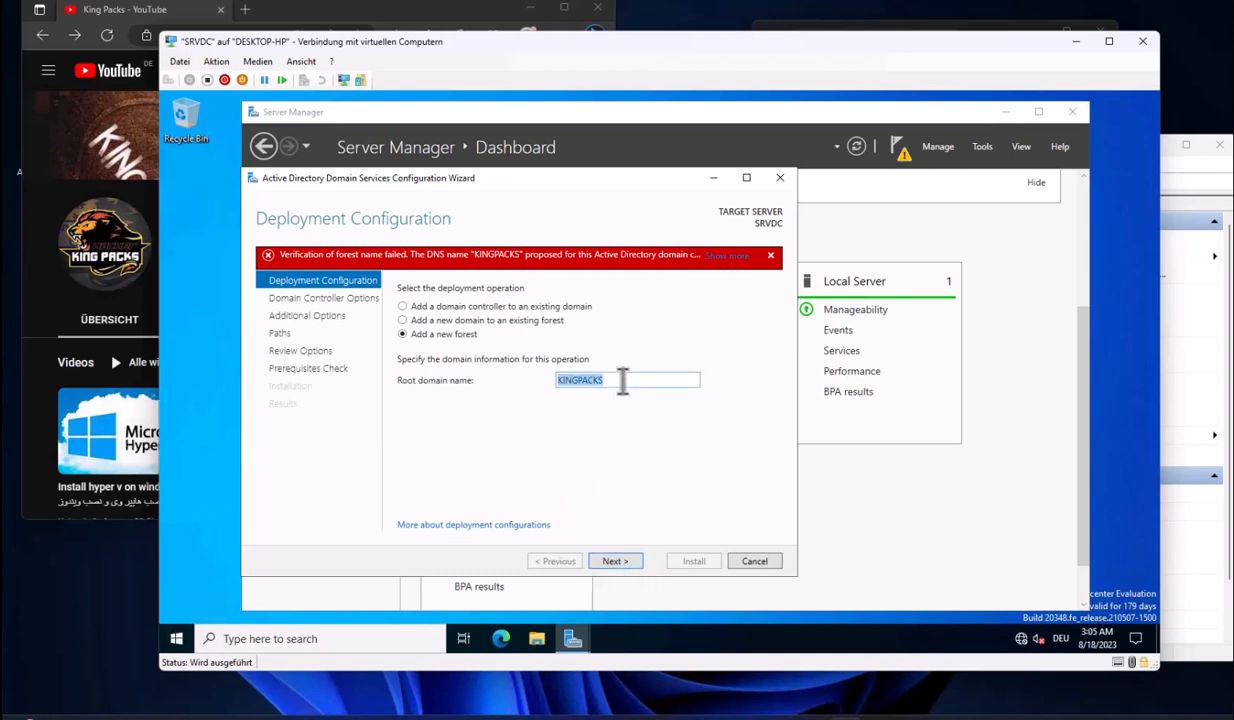
left_click(622, 380)
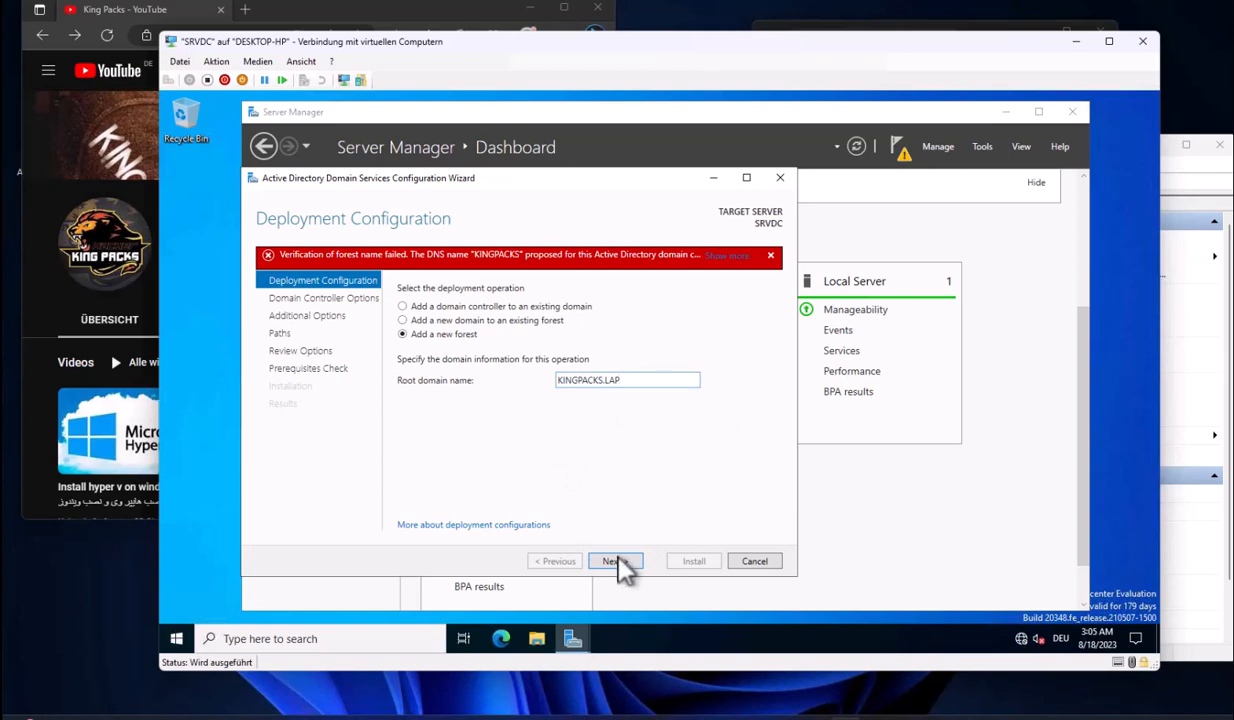
left_click_drag(604, 381, 675, 382)
left_click(627, 557)
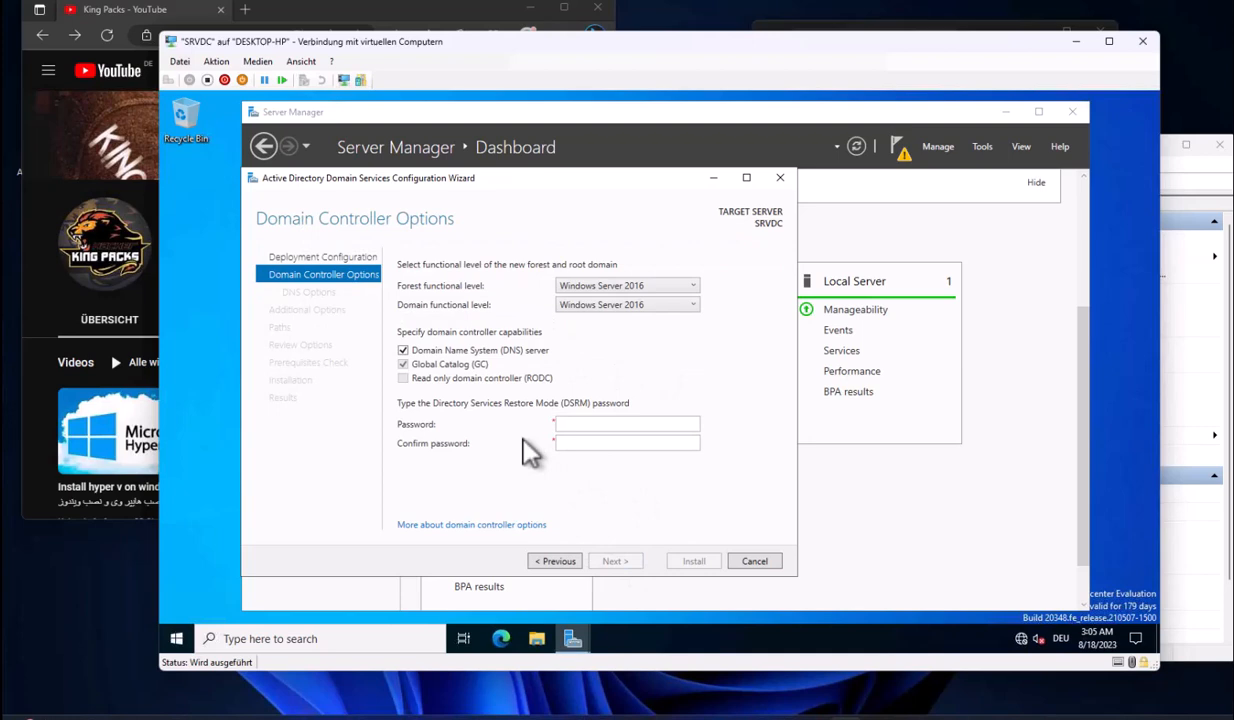
Keep Windows Server 2016 functional levels, enter and confirm the DSRM password, and pass DNS Options
left_click(650, 287)
left_click(670, 364)
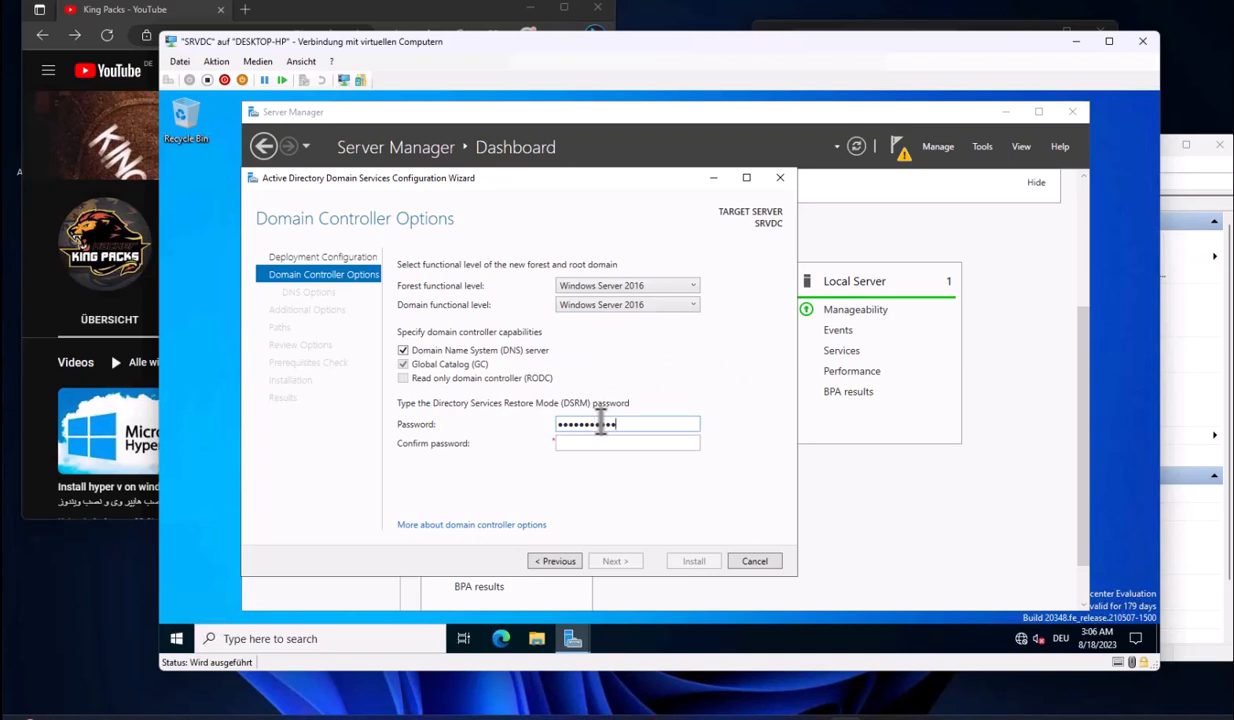
type("1")
key("Tab")
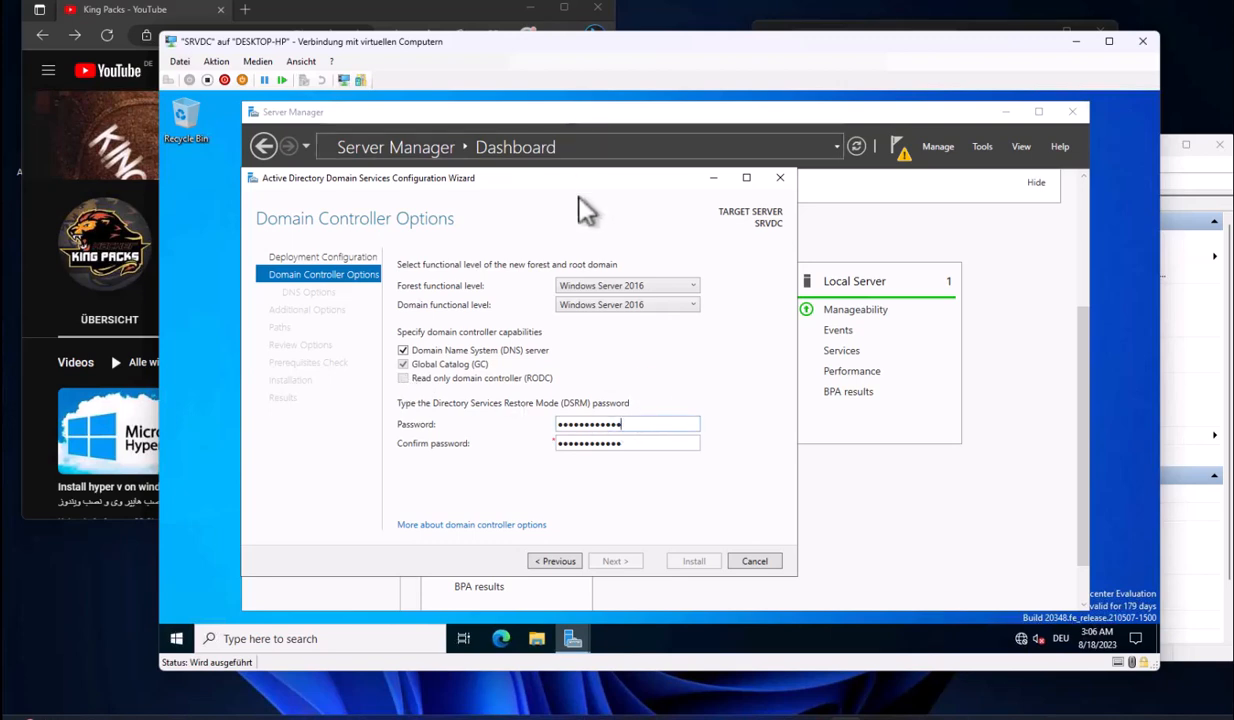
double_click(649, 443)
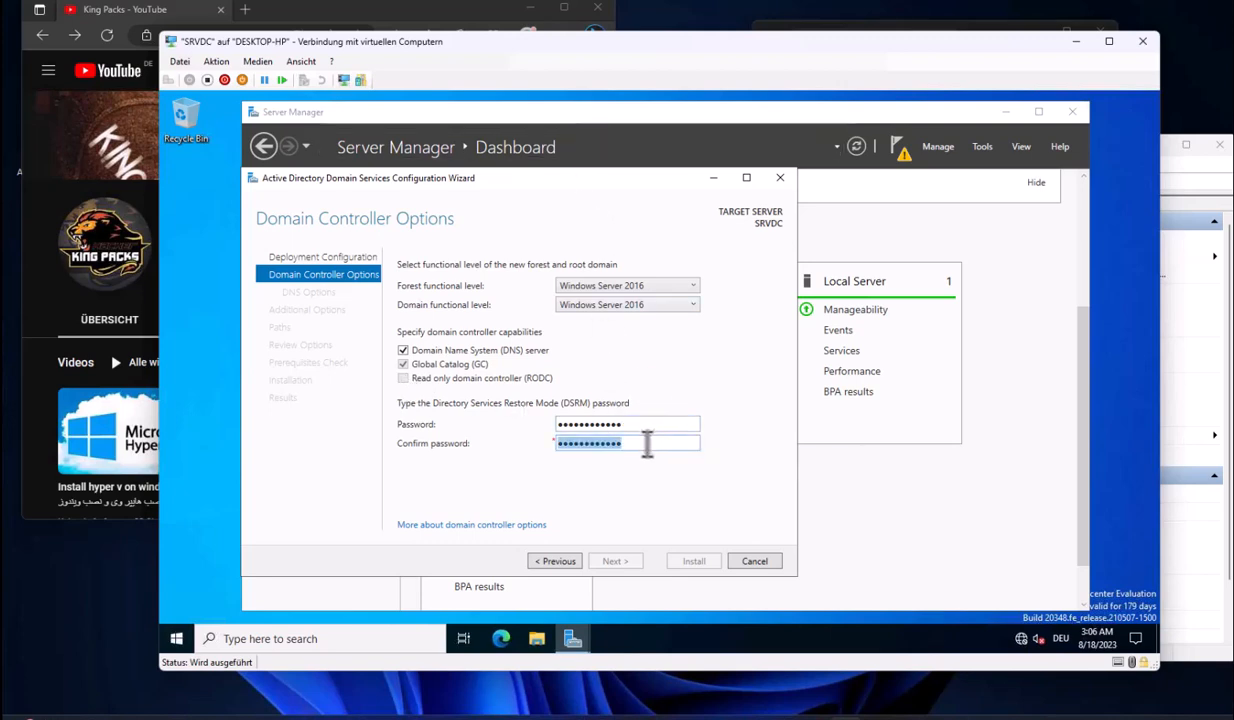
key("BackSpace")
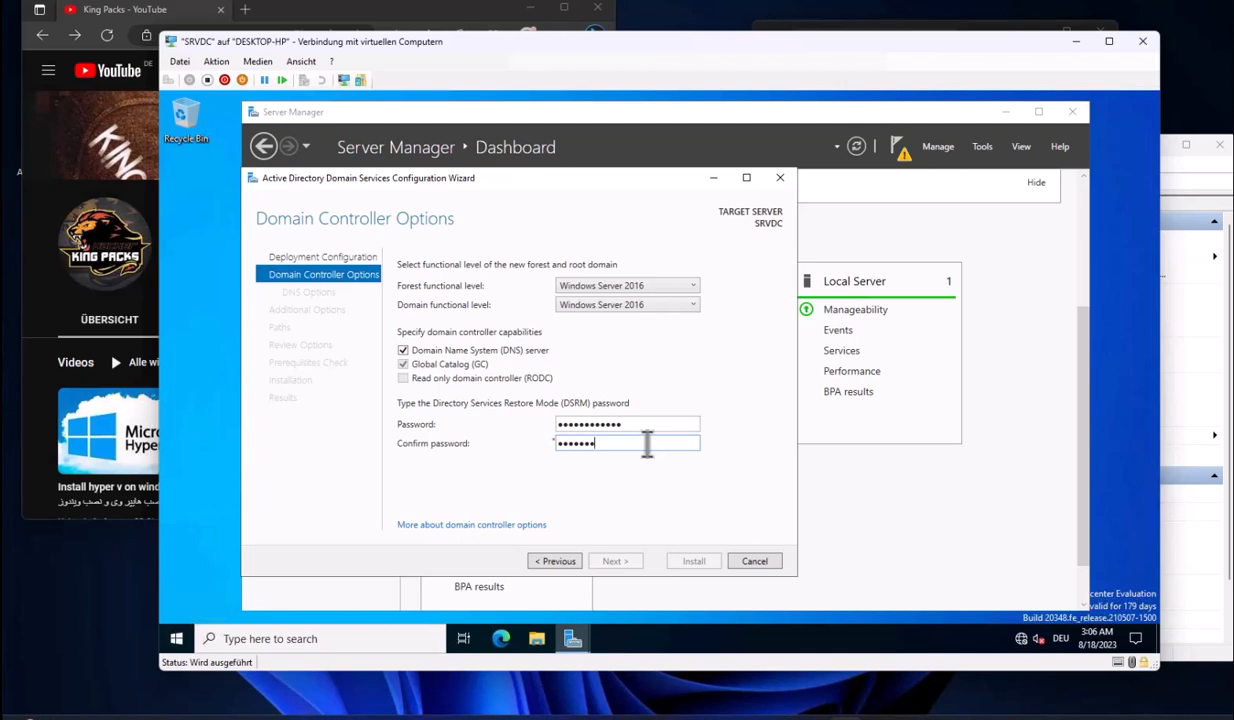
left_click_drag(635, 427, 543, 418)
type("••••••••••••")
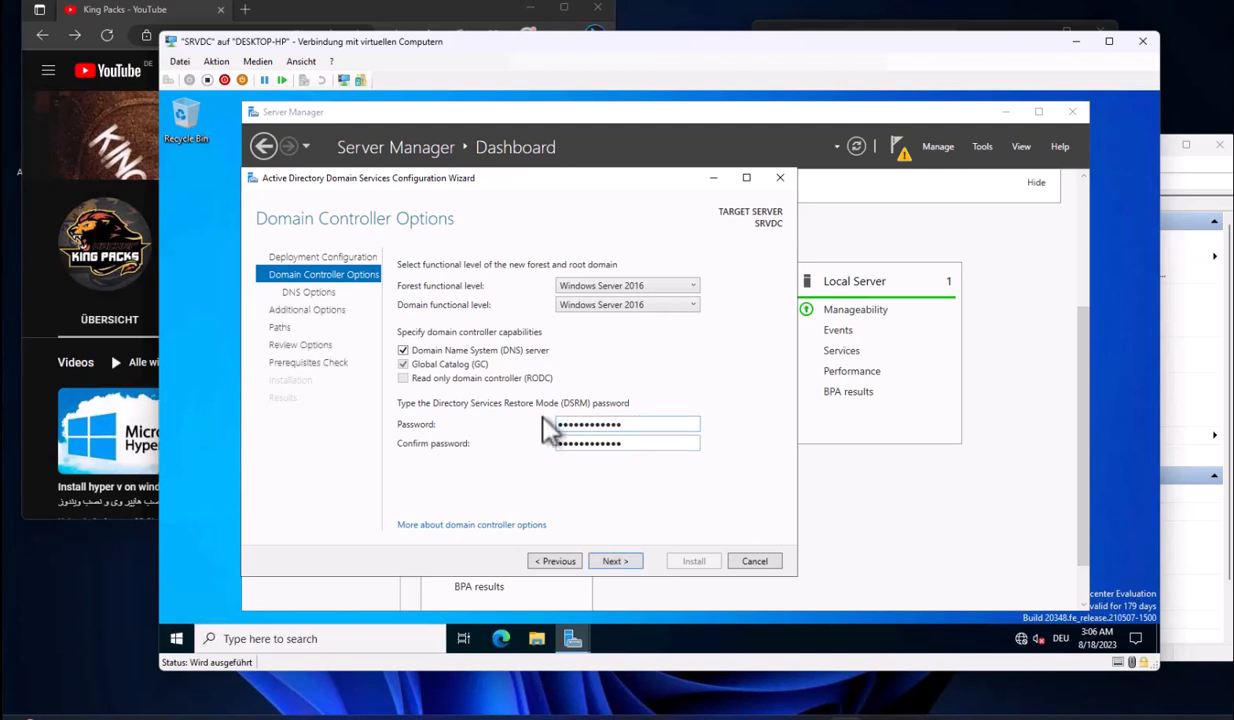
left_click(640, 443)
left_click(615, 561)
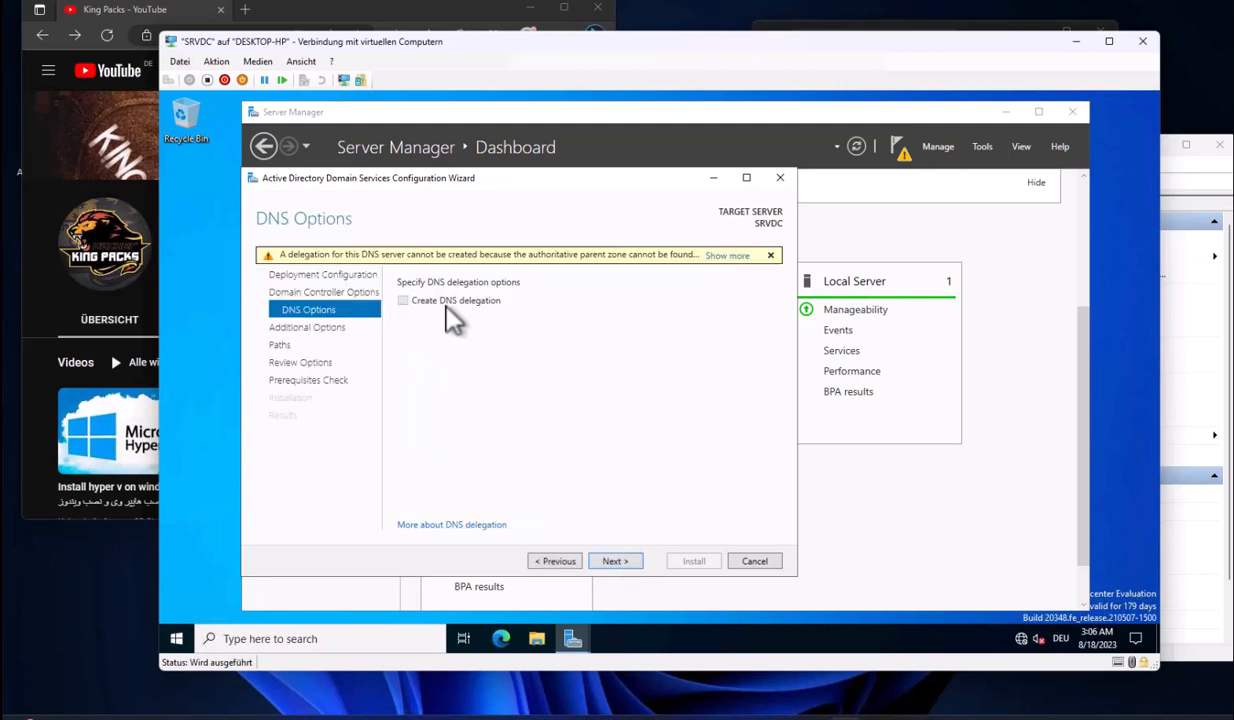
left_click(630, 561)
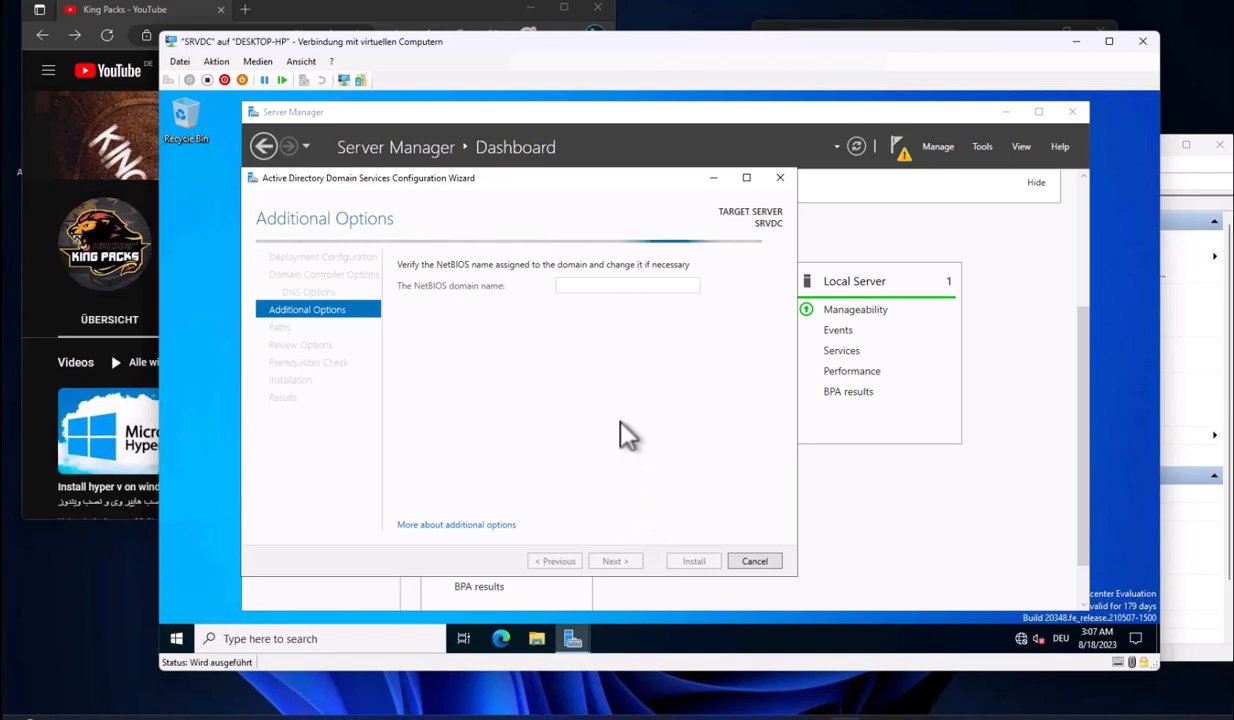
Accept NetBIOS name KINGPACKS, pass Paths and Review Options, and start installing the domain controller
left_click_drag(543, 52, 592, 75)
left_click(392, 9)
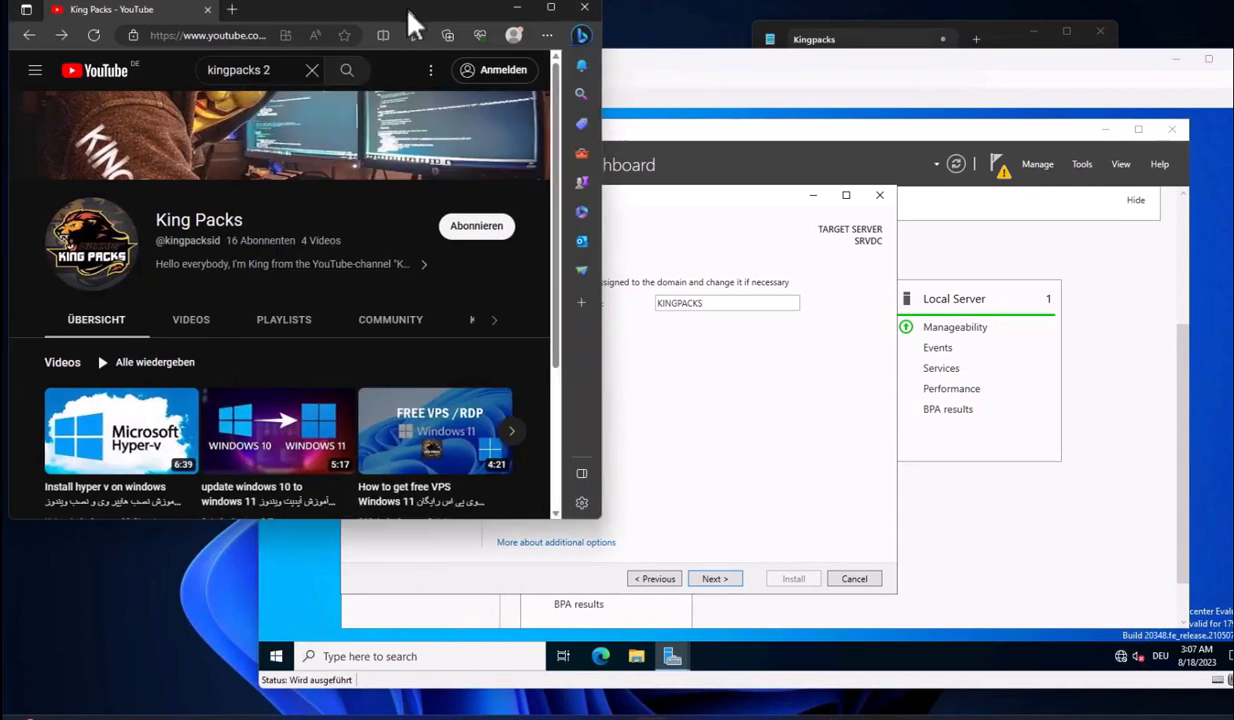
left_click(665, 60)
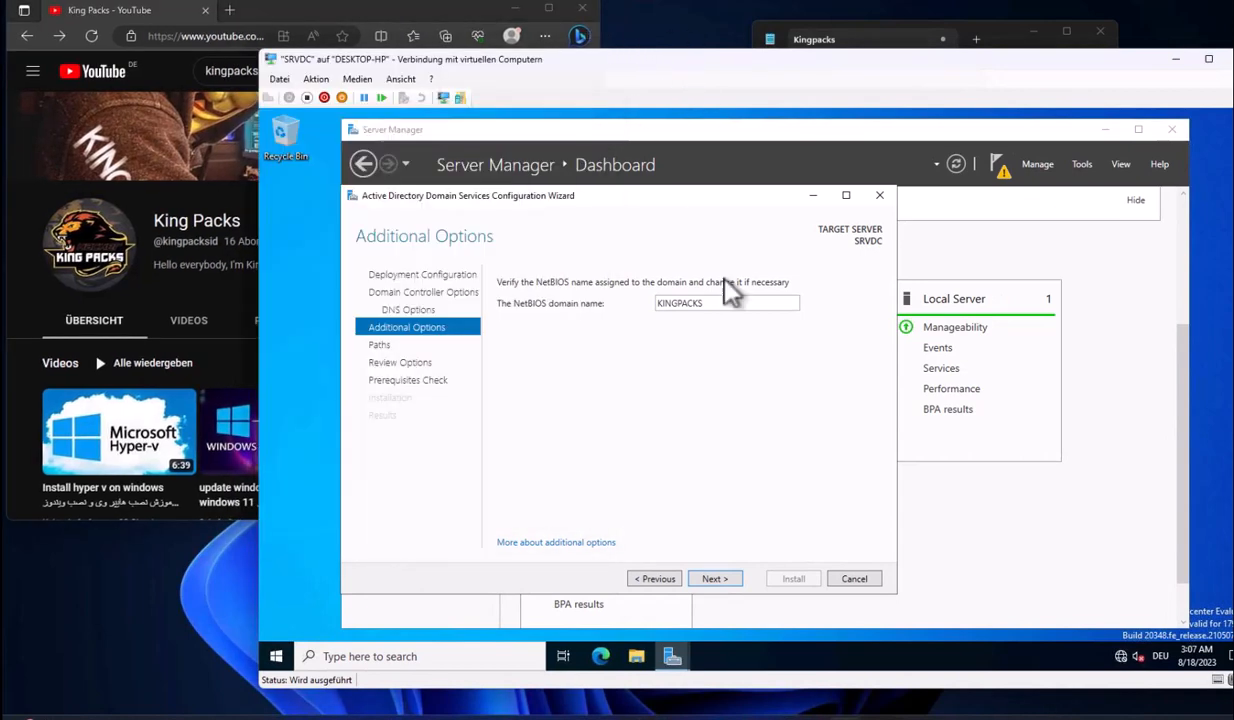
left_click(731, 580)
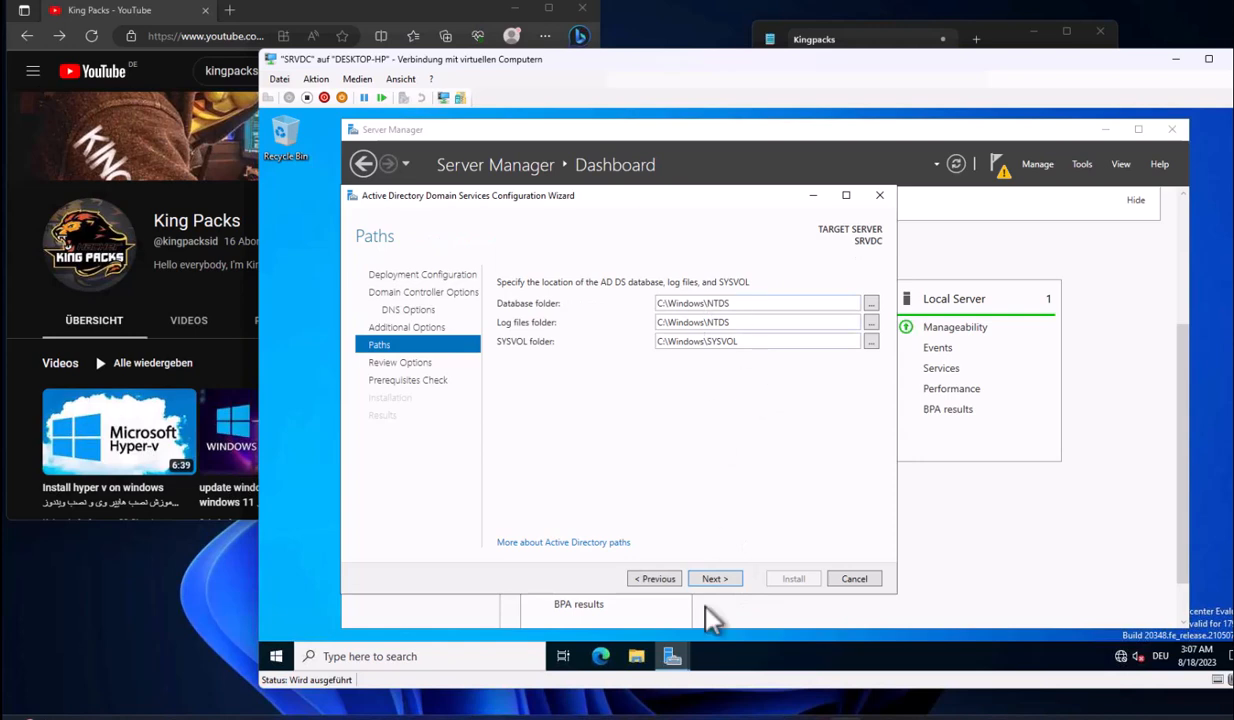
left_click(733, 580)
left_click(731, 580)
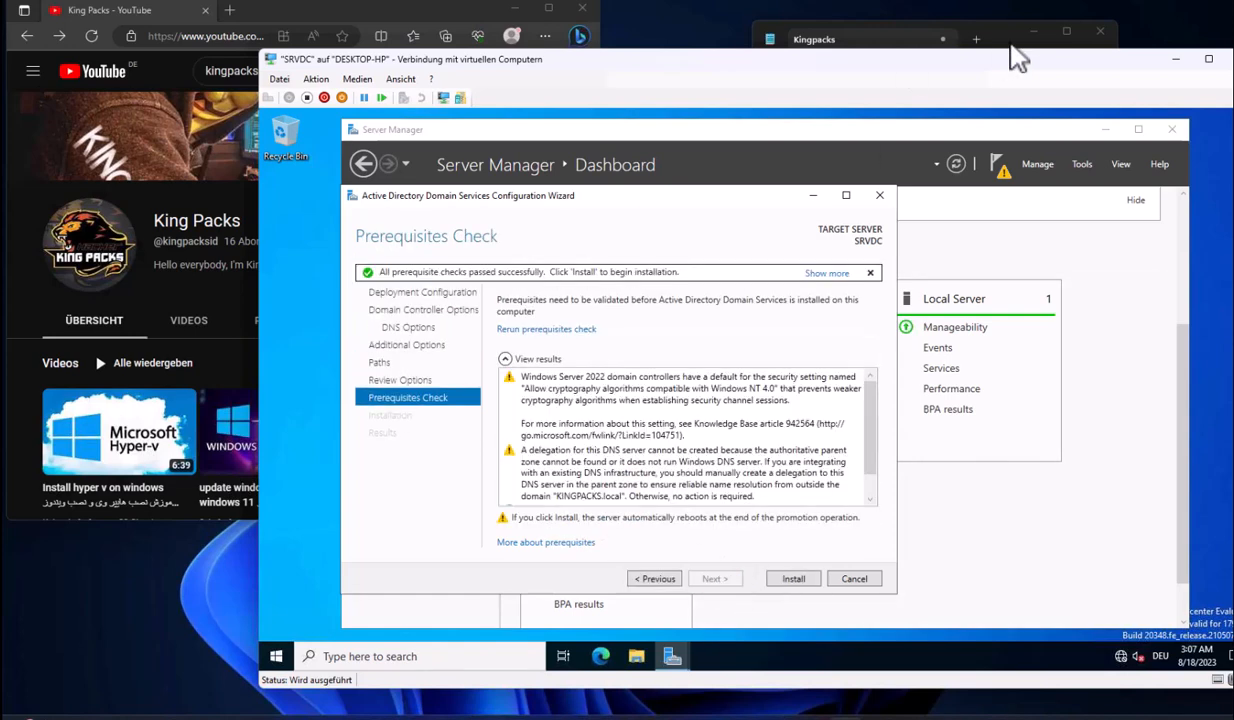
left_click(793, 578)
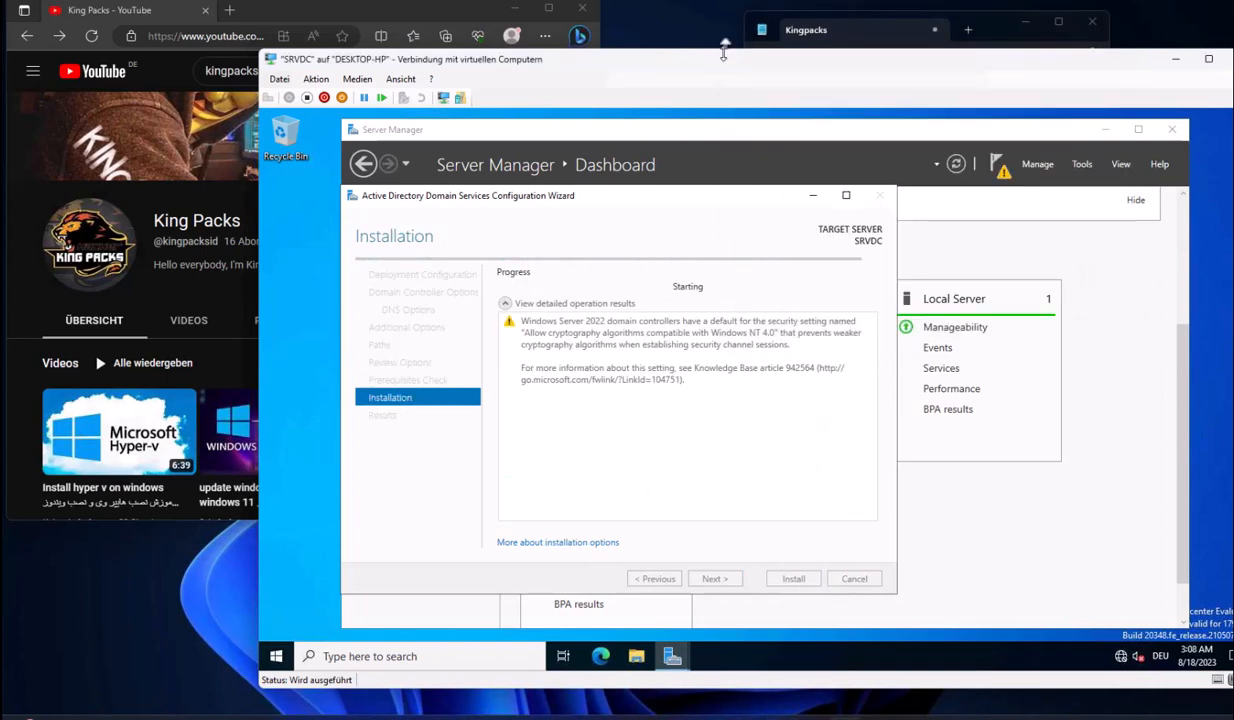
left_click_drag(722, 62, 718, 143)
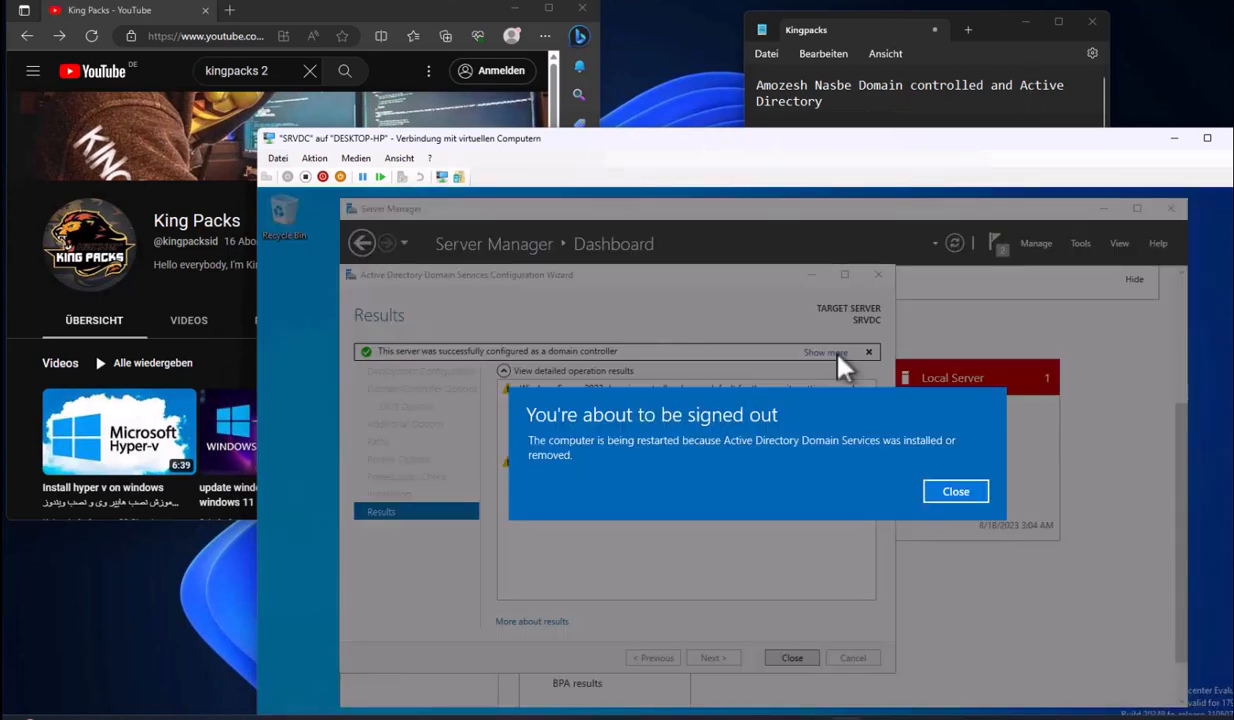
Dismiss the sign-out notice and reconnect to SRVDC after its reboot
left_click(953, 495)
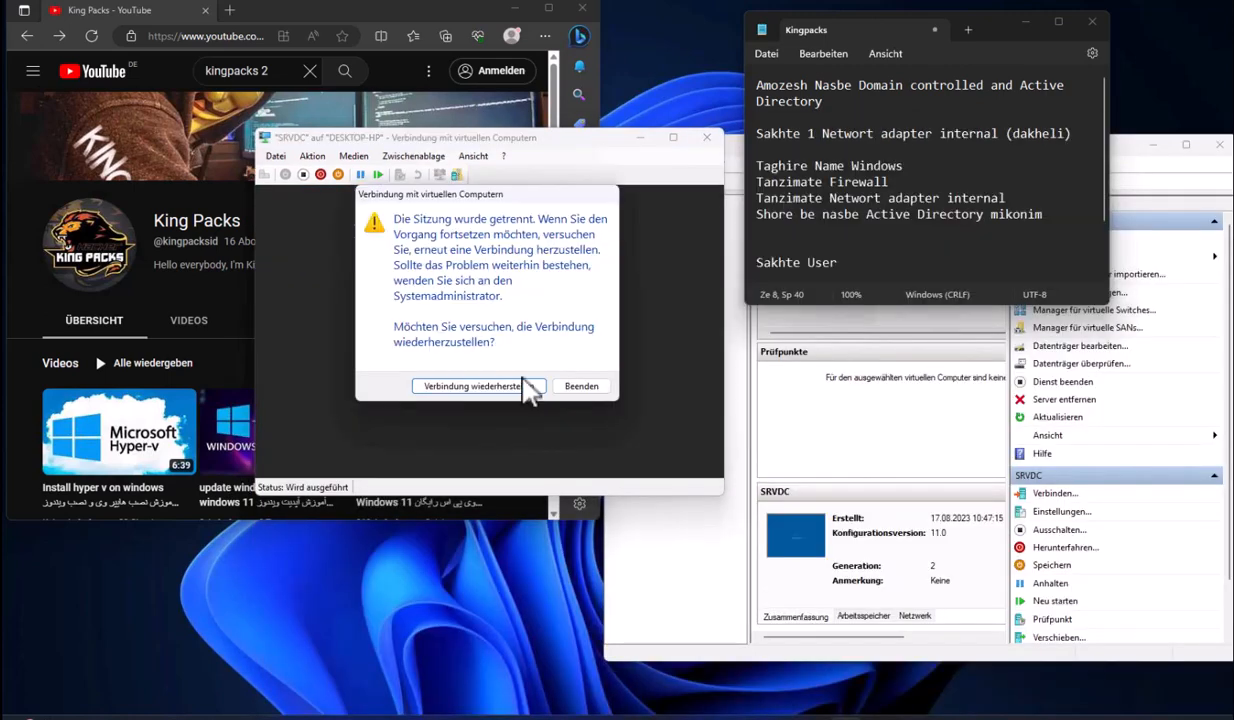
left_click(527, 388)
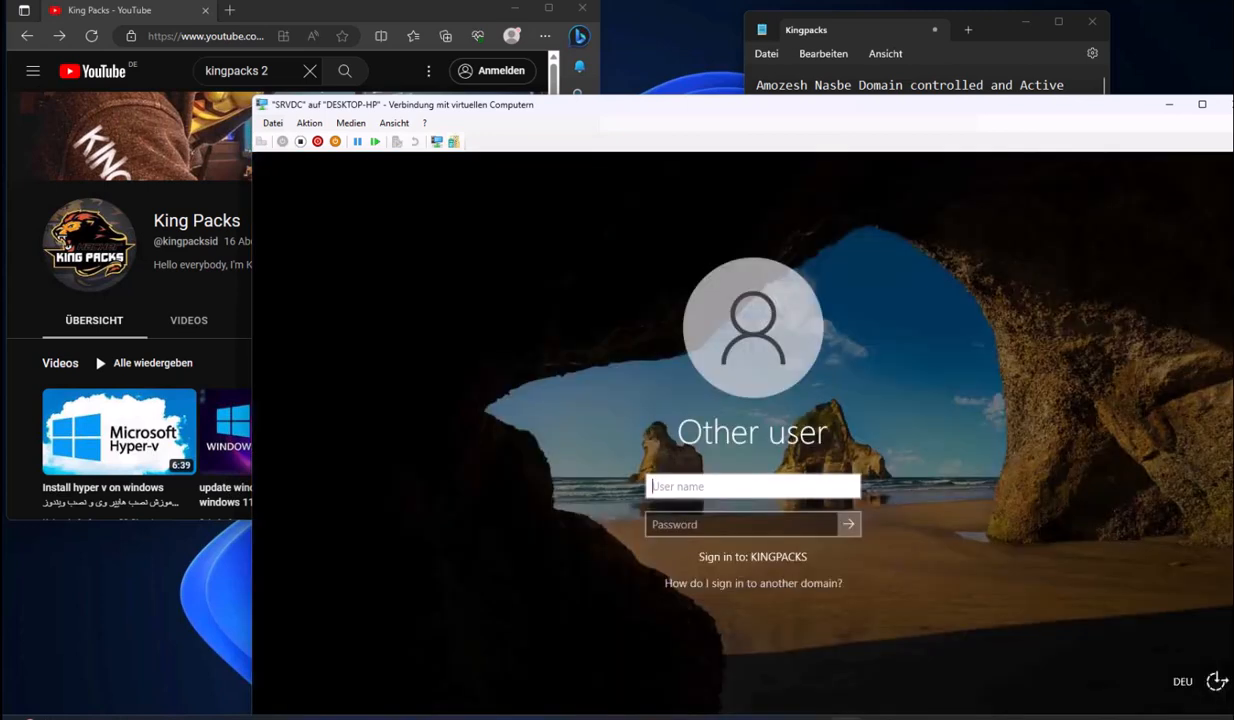
Sign in to SRVDC as Administrator with the account password and view Local Server
type("A")
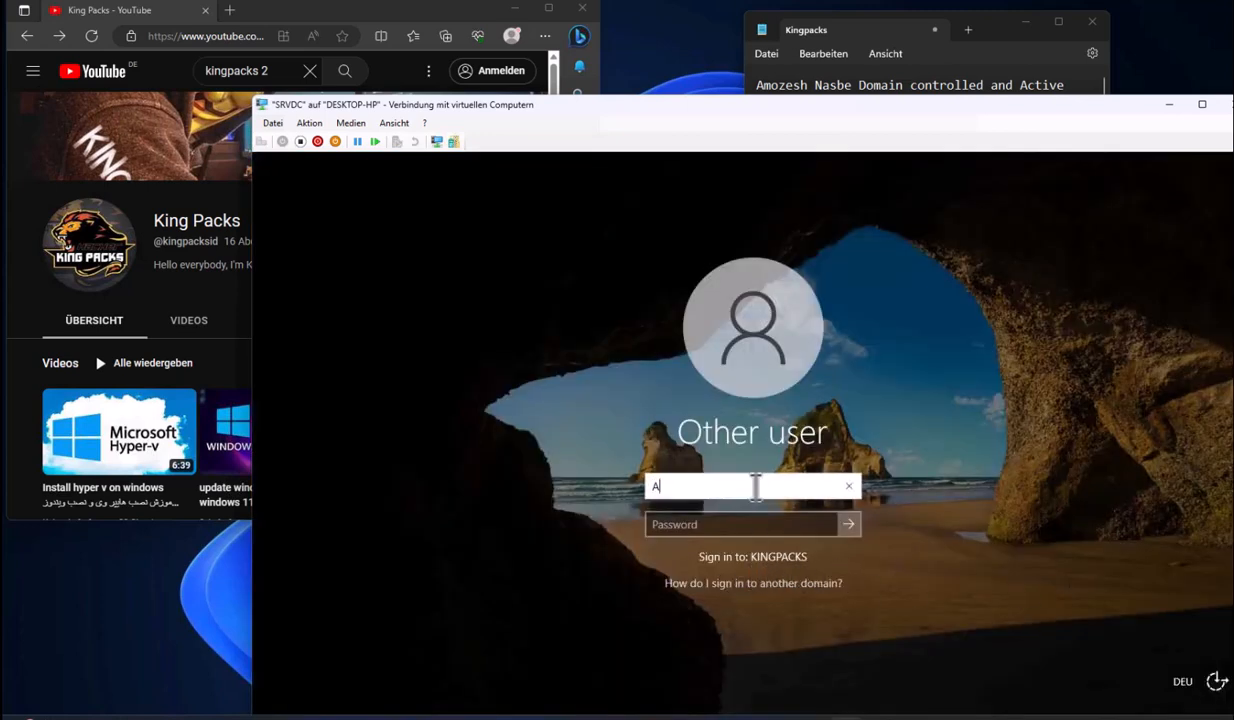
type("dministrator")
key("Tab")
type("P")
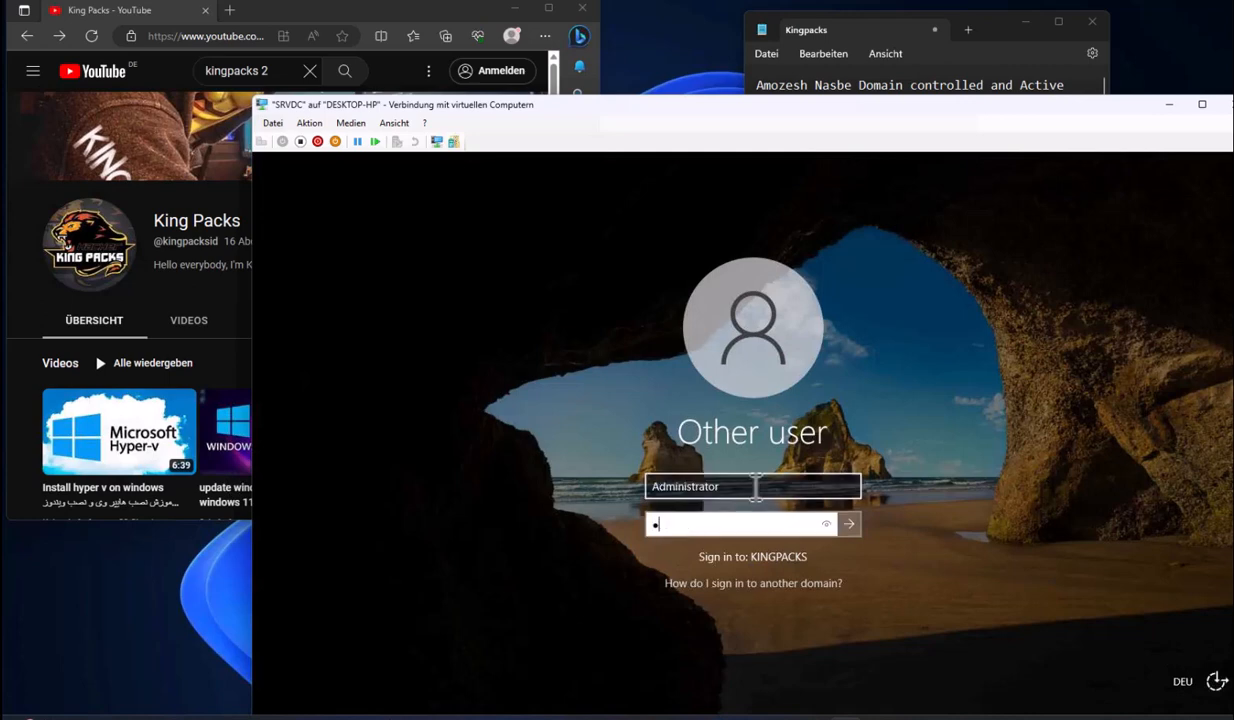
key("Return")
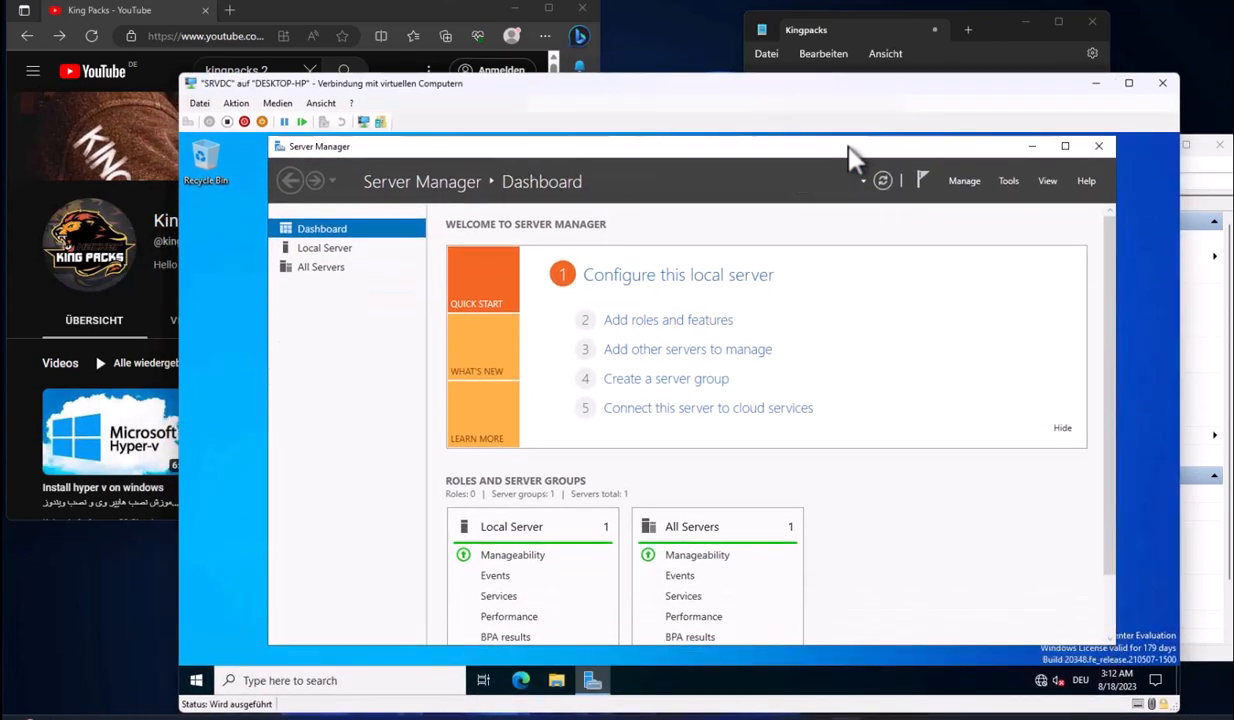
left_click(338, 252)
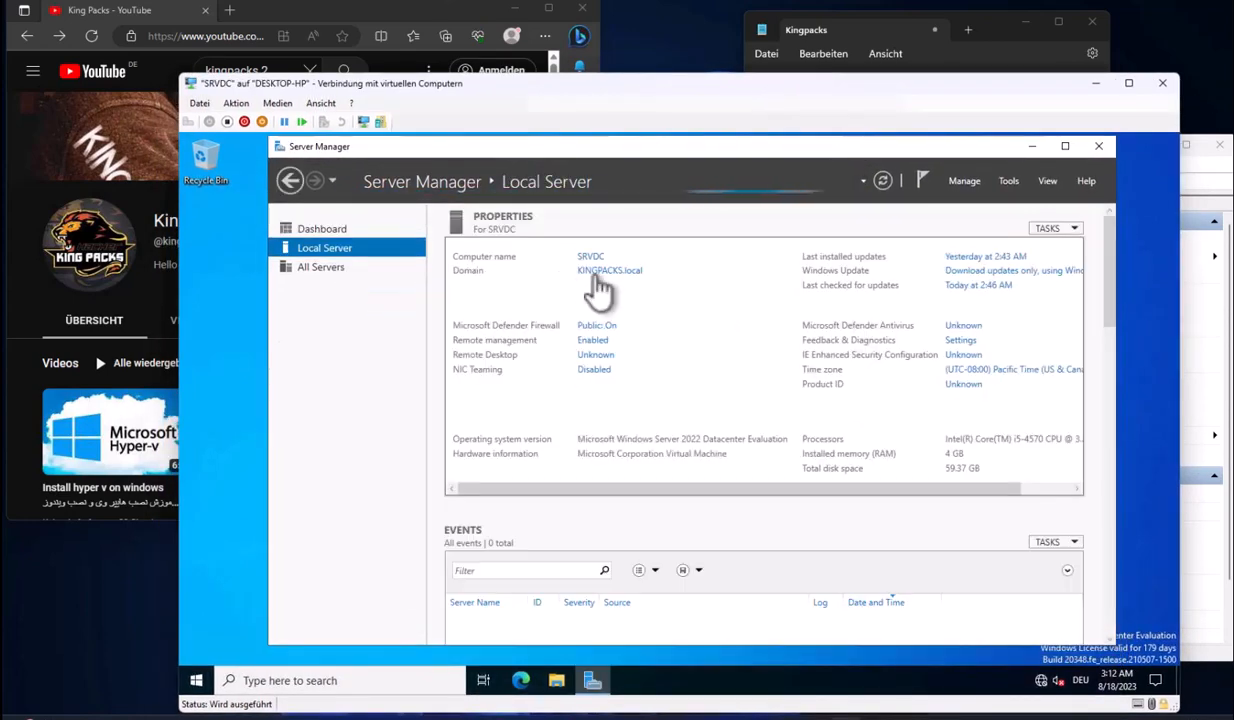
Run whoami in Command Prompt to confirm kingpacks\administrator, then close it
left_click(197, 681)
type("cmd")
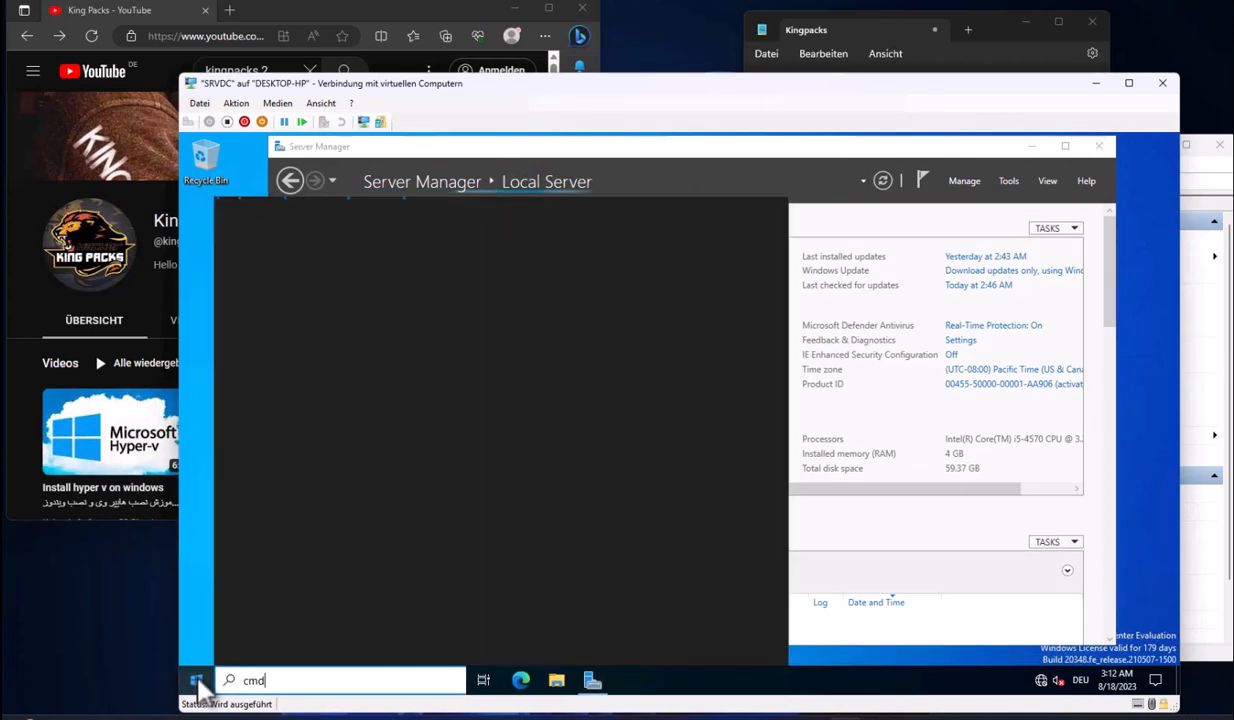
key("Return")
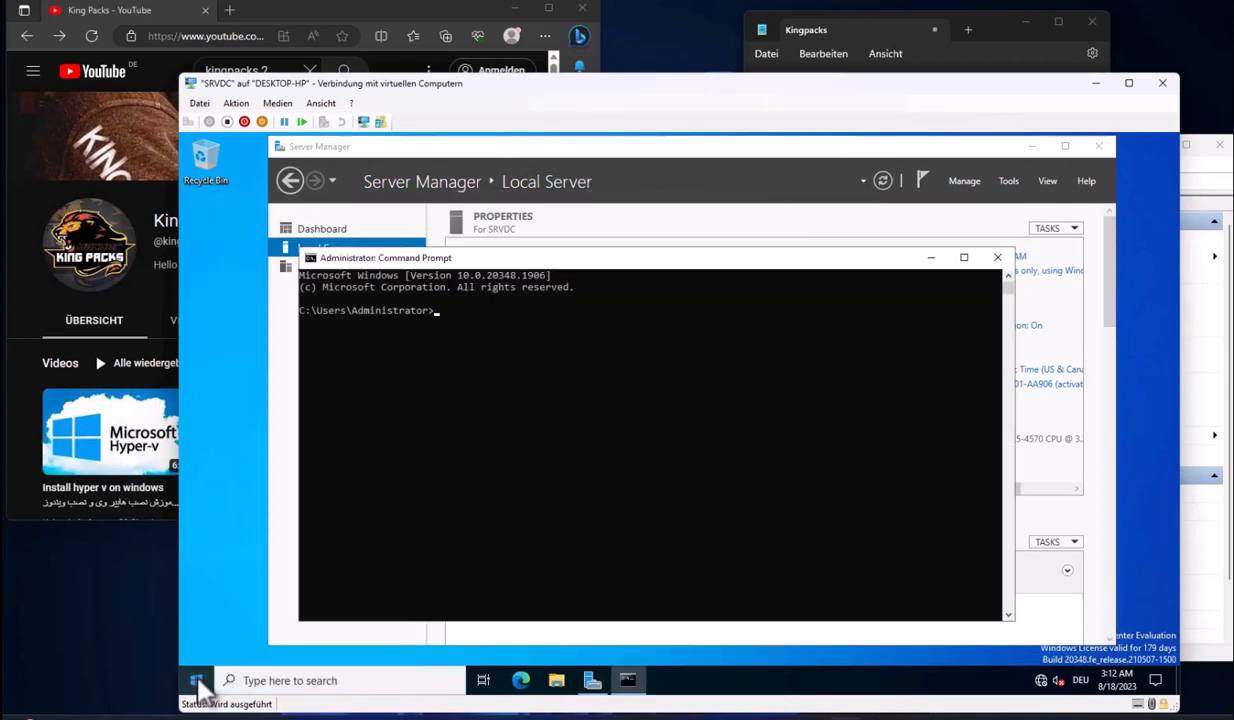
type("whoami")
key("Return")
left_click_drag(310, 357, 450, 357)
left_click_drag(303, 325, 436, 328)
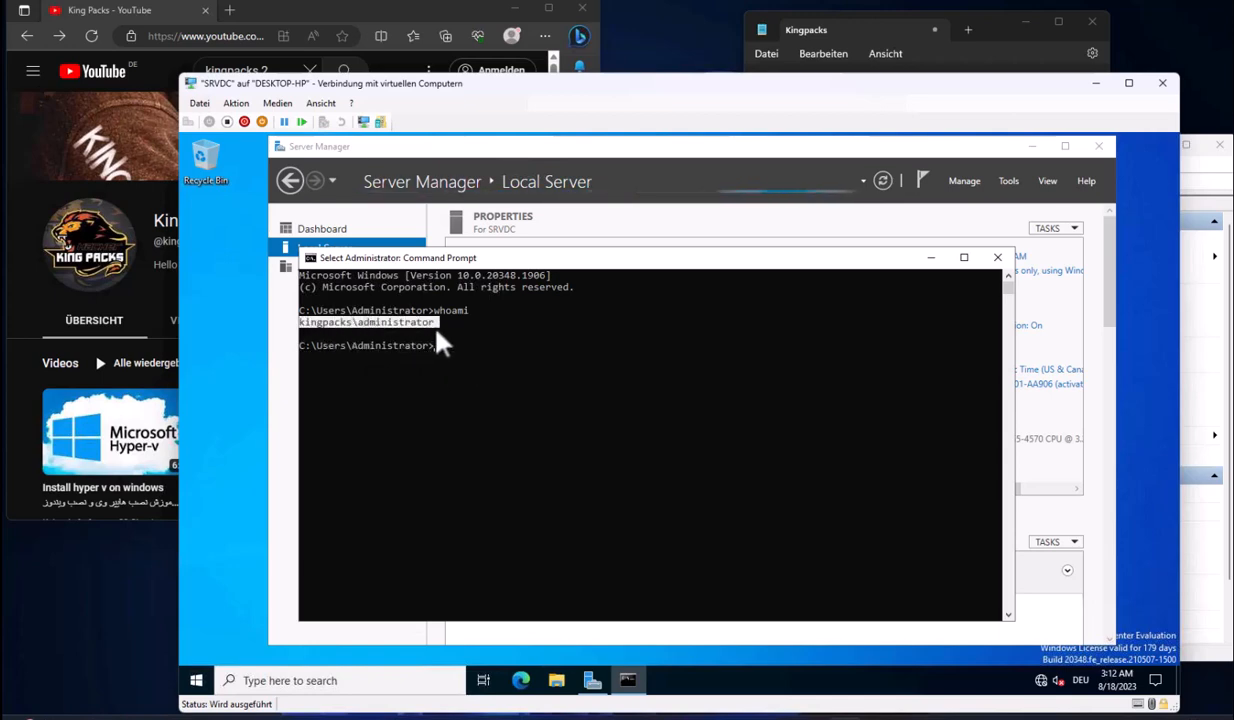
left_click(997, 257)
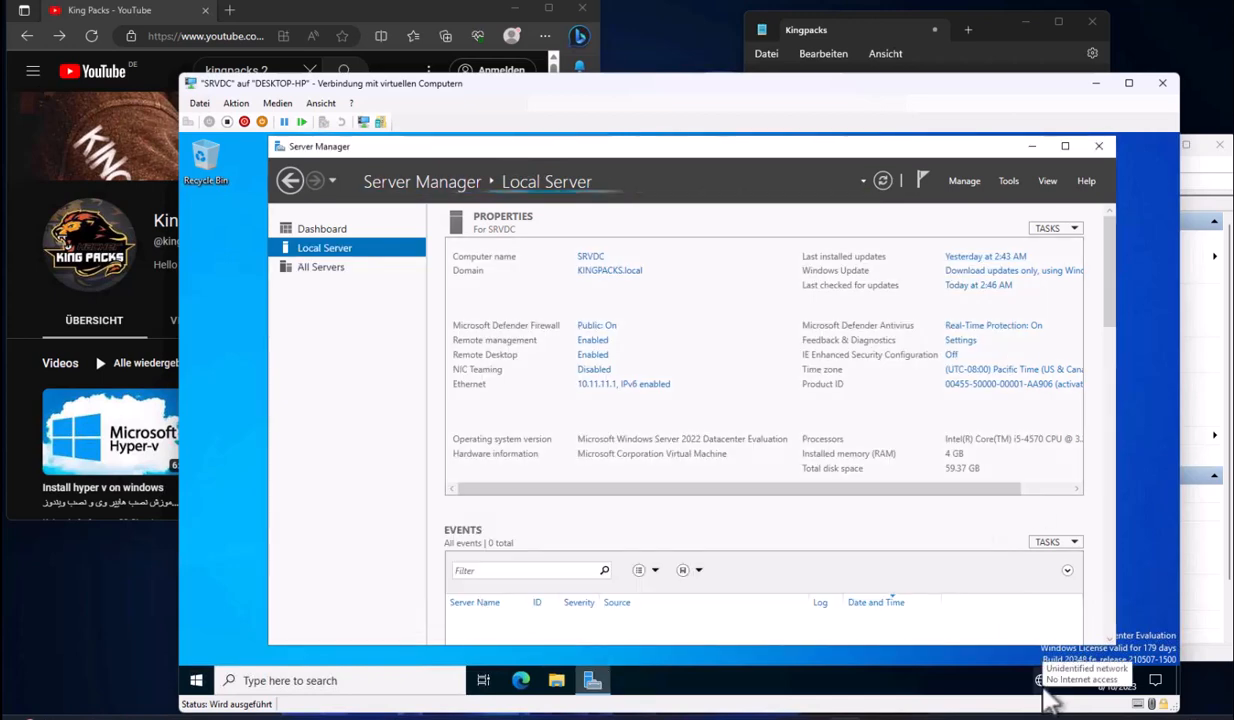
Check the network status, then browse the AD DS and DNS role pages
left_click(1042, 686)
left_click(967, 638)
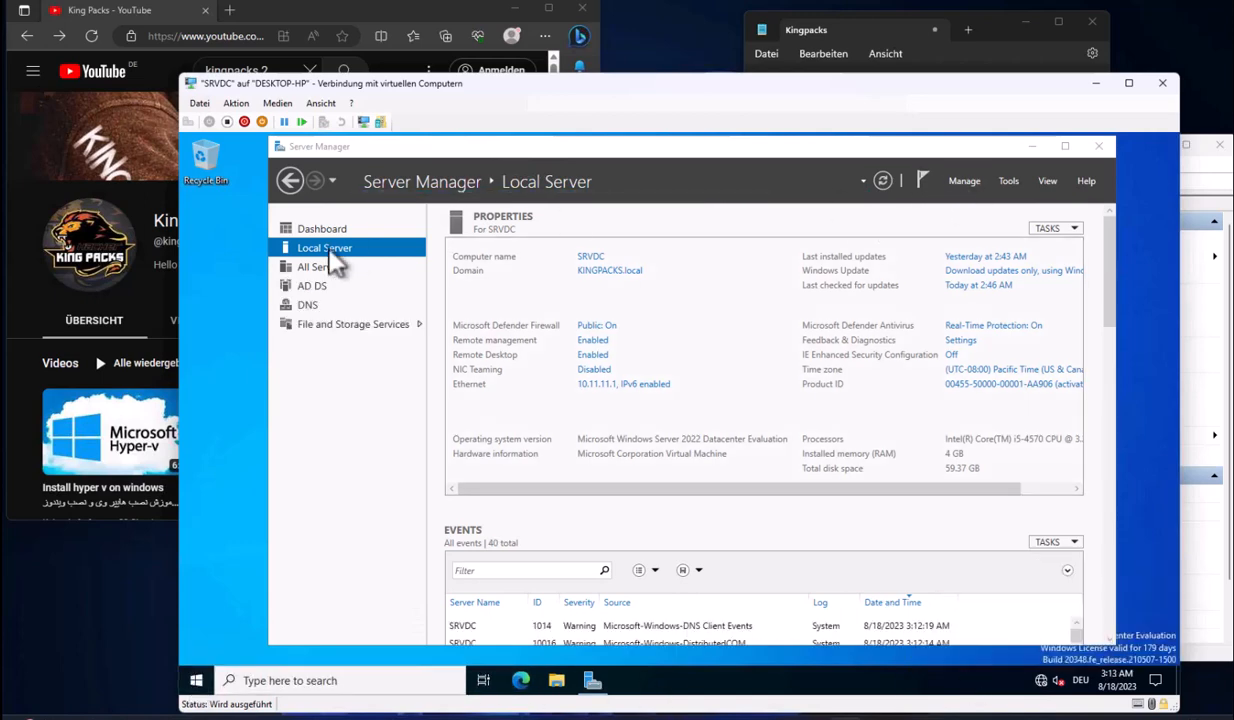
left_click(309, 288)
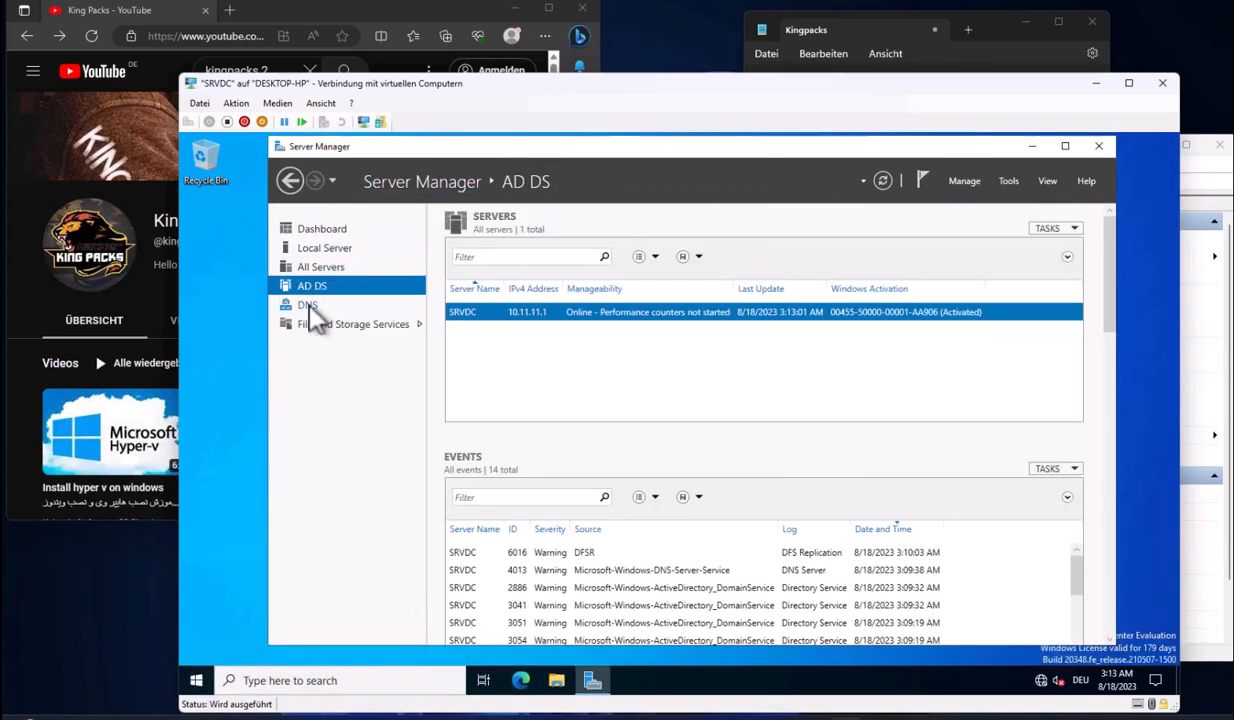
left_click(310, 304)
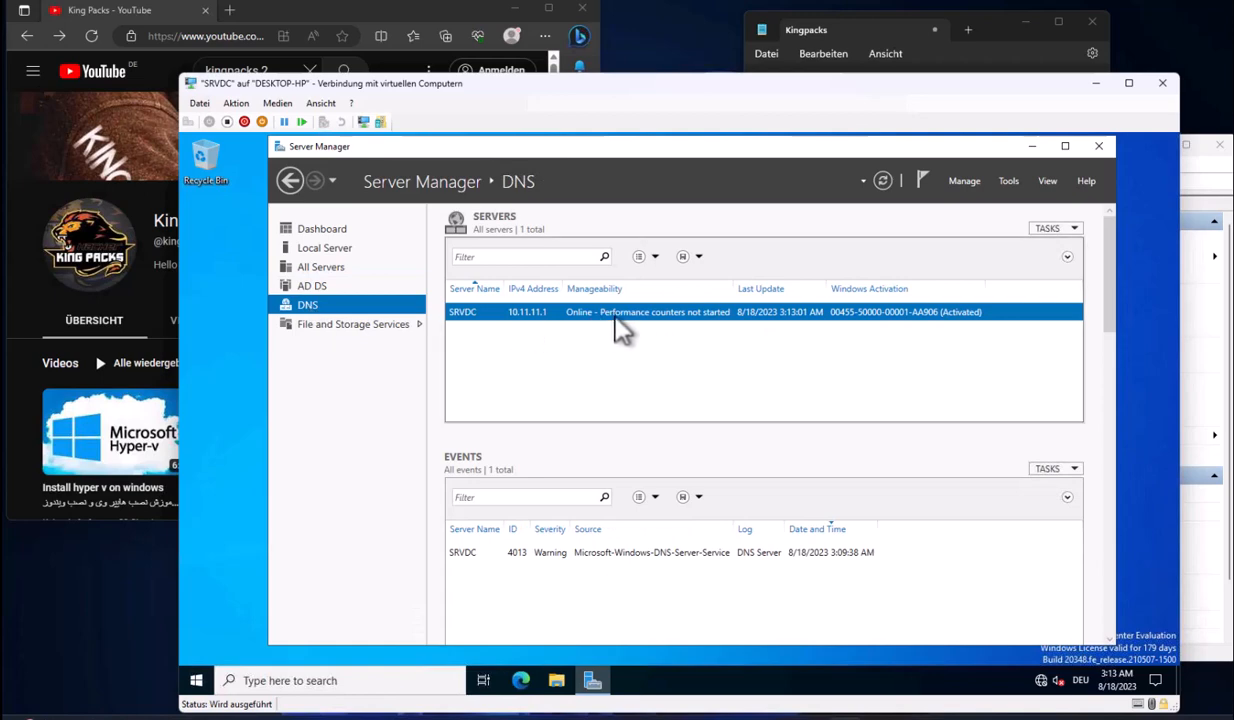
left_click(312, 286)
Launch Active Directory Users and Computers from Server Manager's Tools
right_click(700, 326)
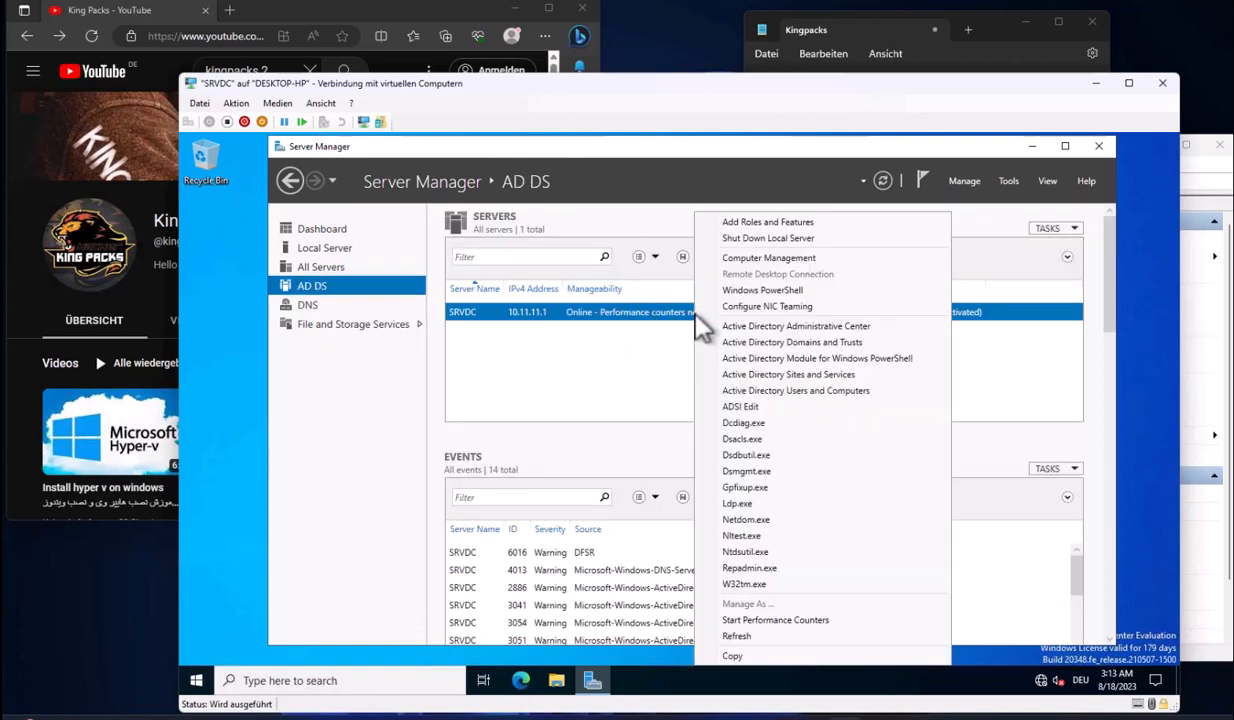
left_click(1008, 181)
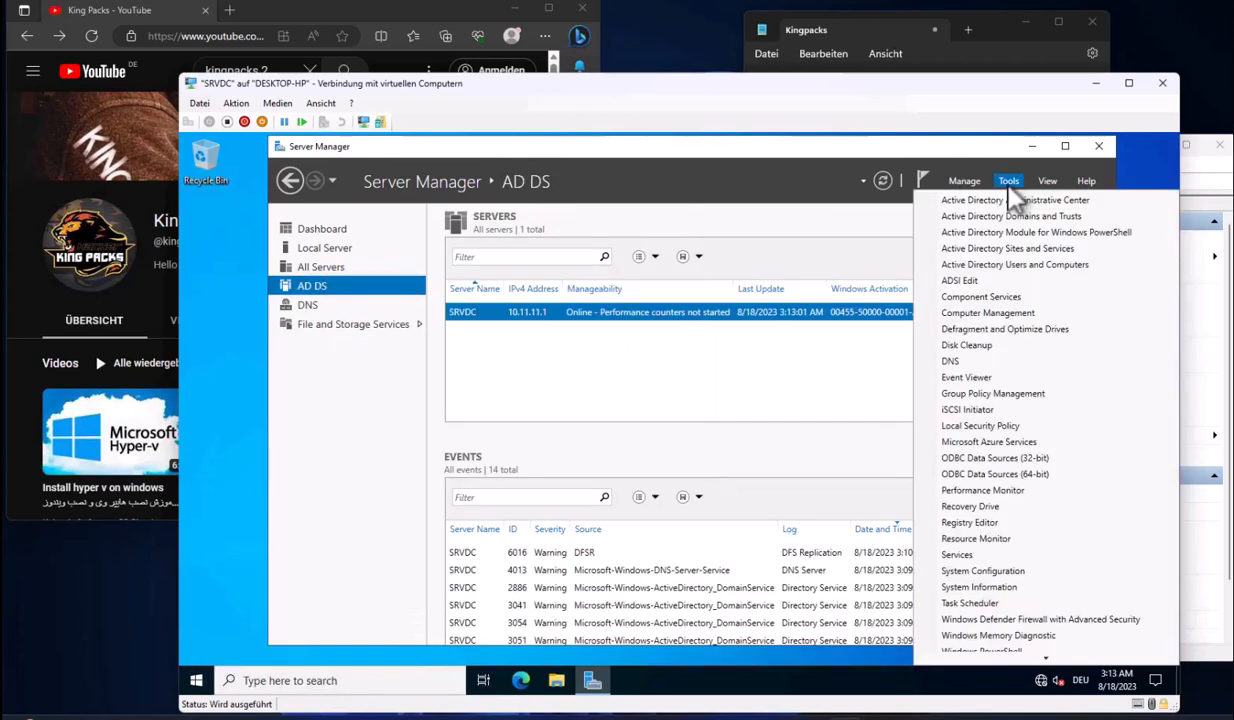
left_click(985, 262)
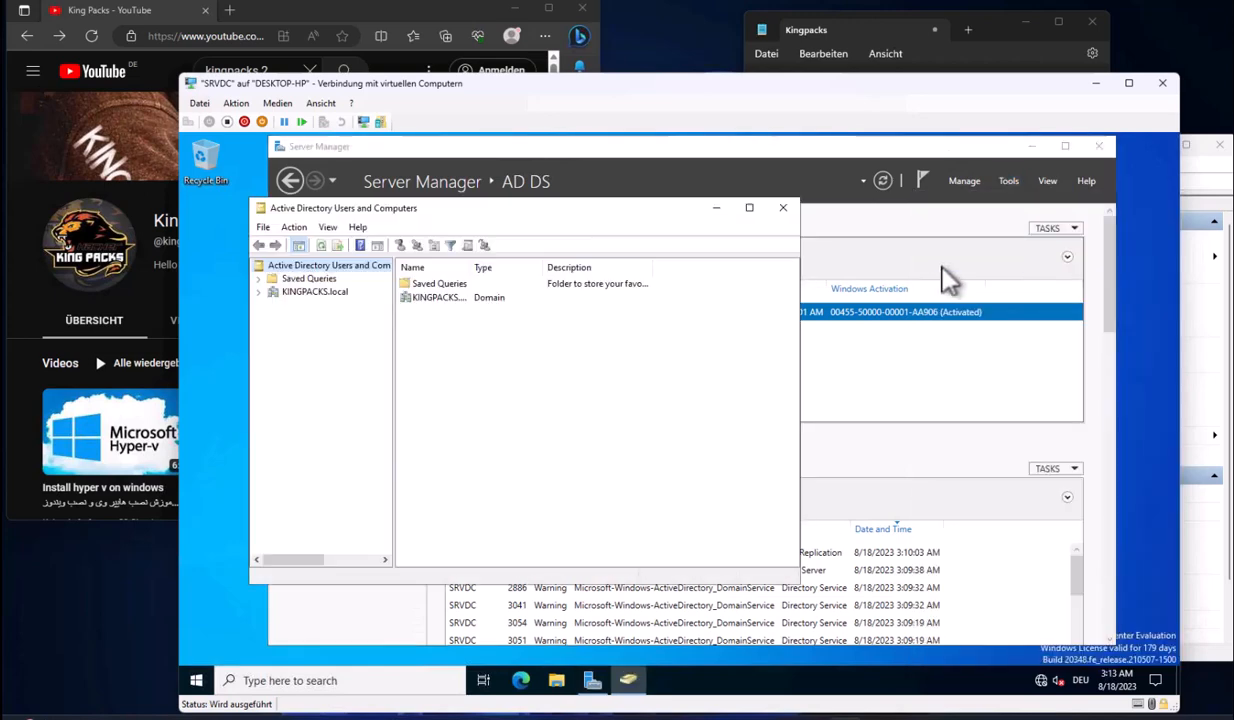
Expand KINGPACKS.local and browse the Computers, Domain Controllers and Users containers
left_click(362, 284)
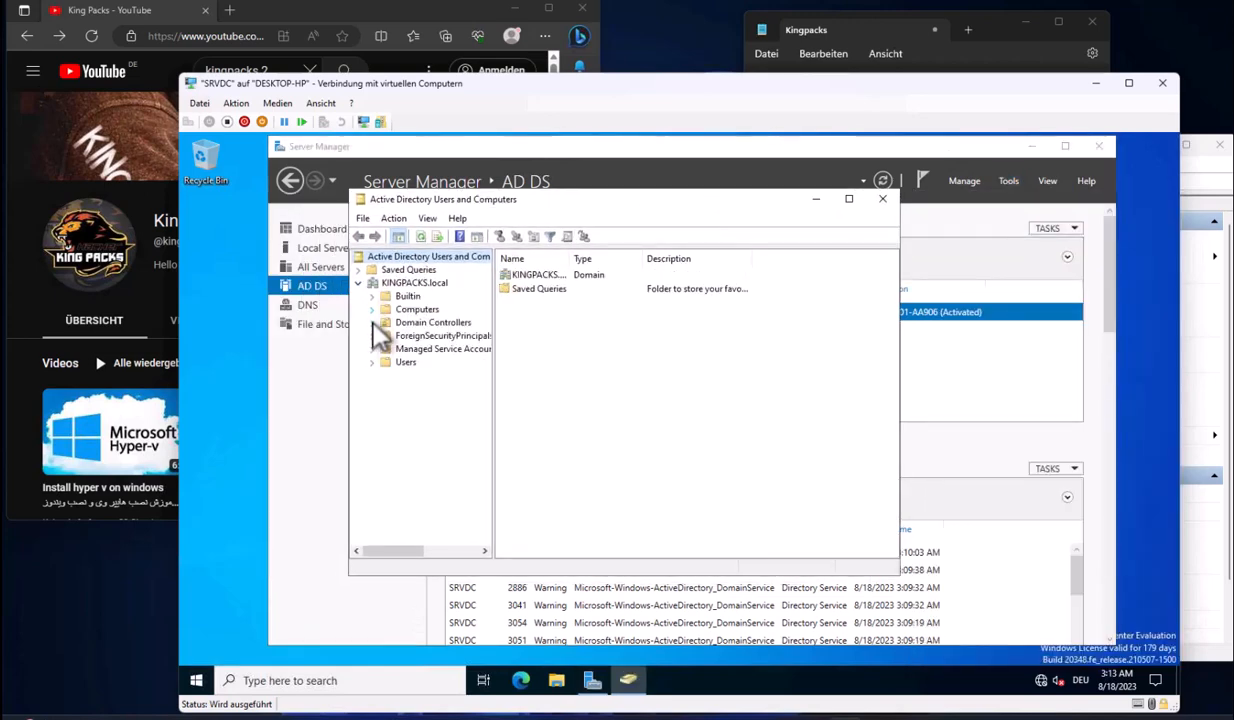
left_click(415, 310)
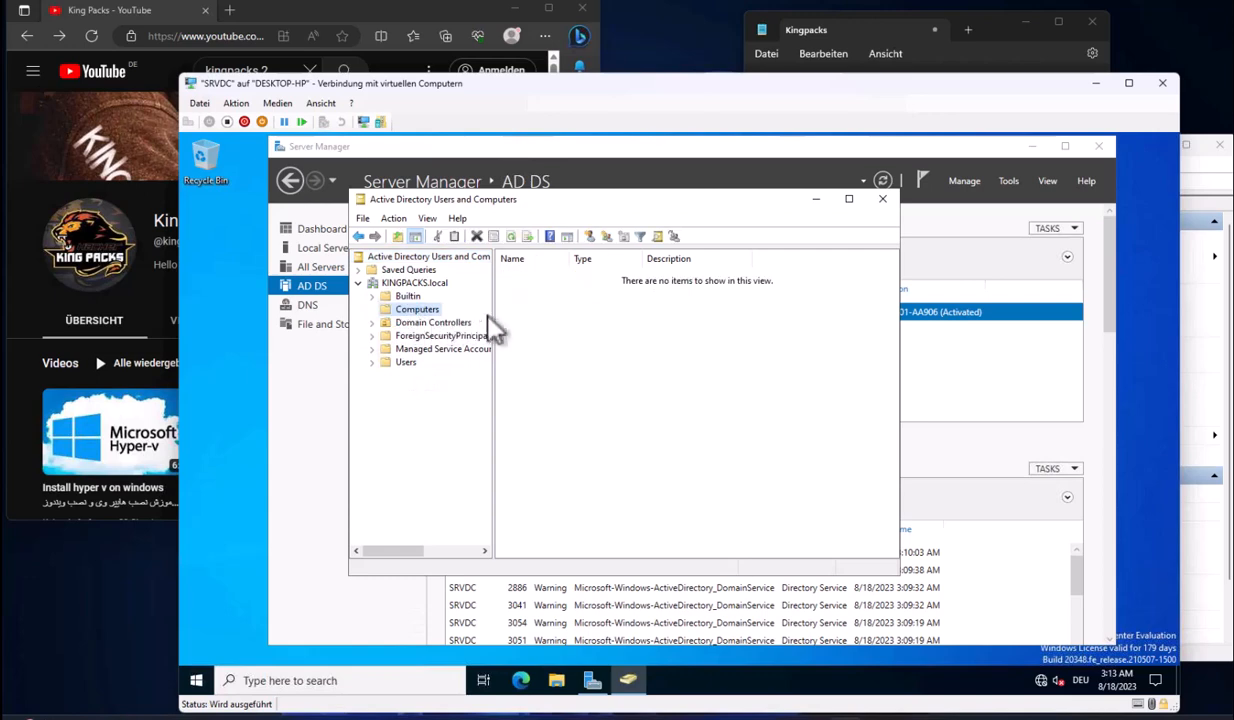
left_click_drag(492, 316, 524, 316)
left_click(430, 323)
left_click(704, 277)
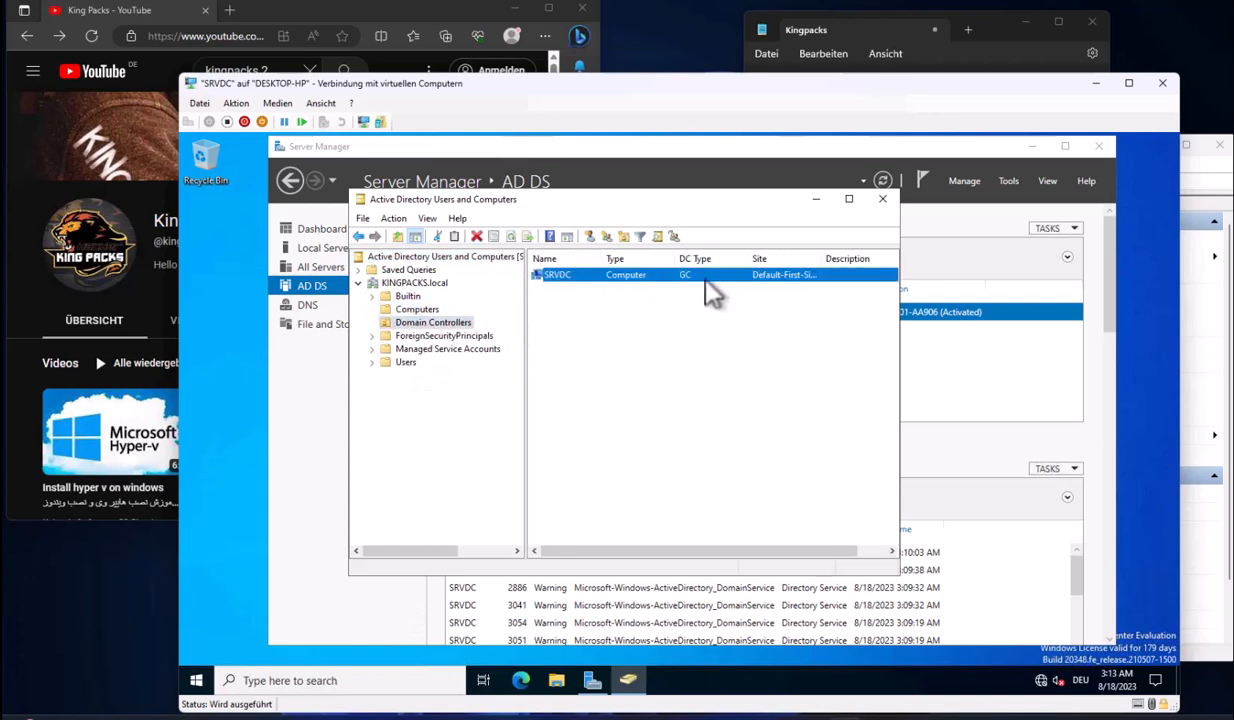
left_click(405, 362)
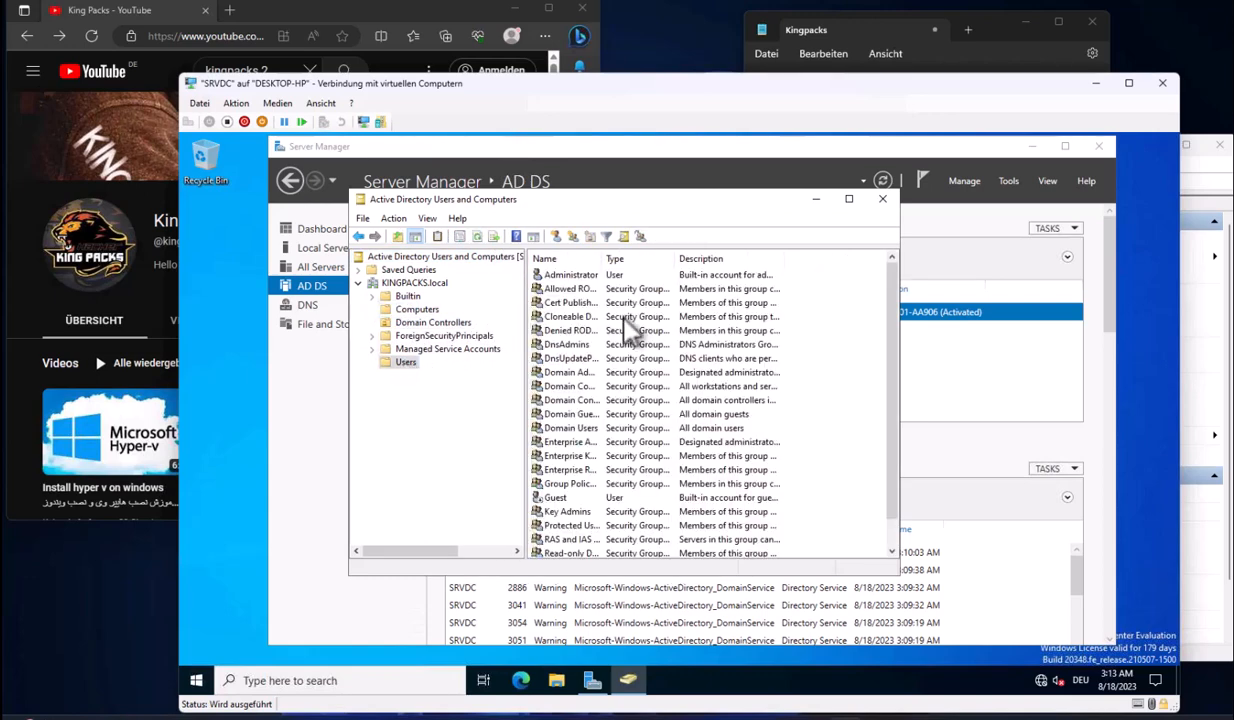
left_click_drag(899, 366, 967, 370)
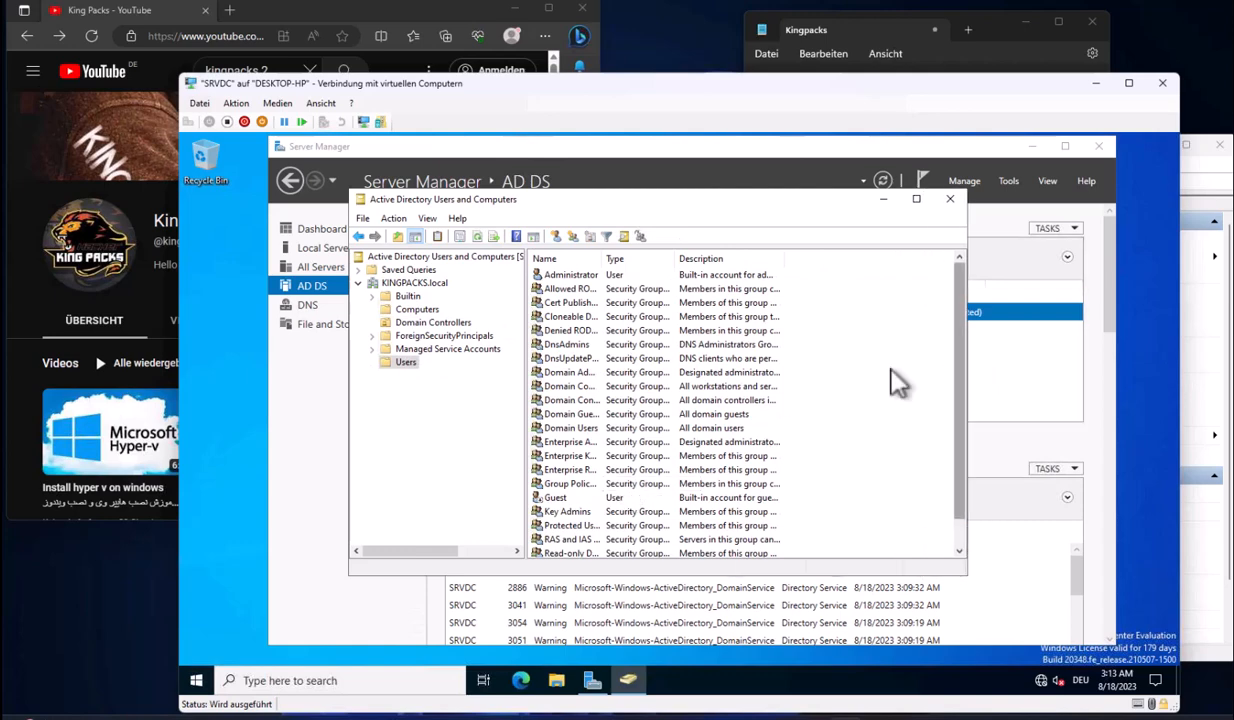
left_click_drag(570, 576, 567, 630)
left_click(417, 310)
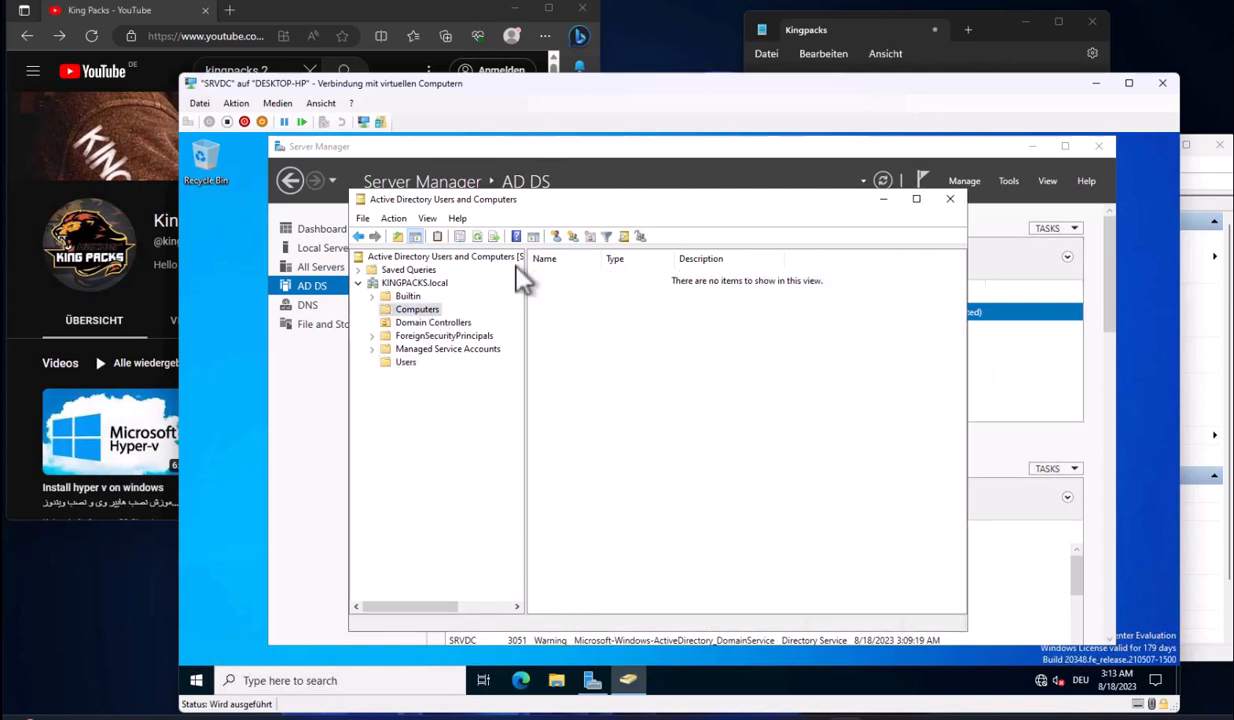
left_click_drag(656, 211, 593, 207)
Enable Advanced Features, leave View > Customize unchanged, and return to Server Manager
left_click(362, 214)
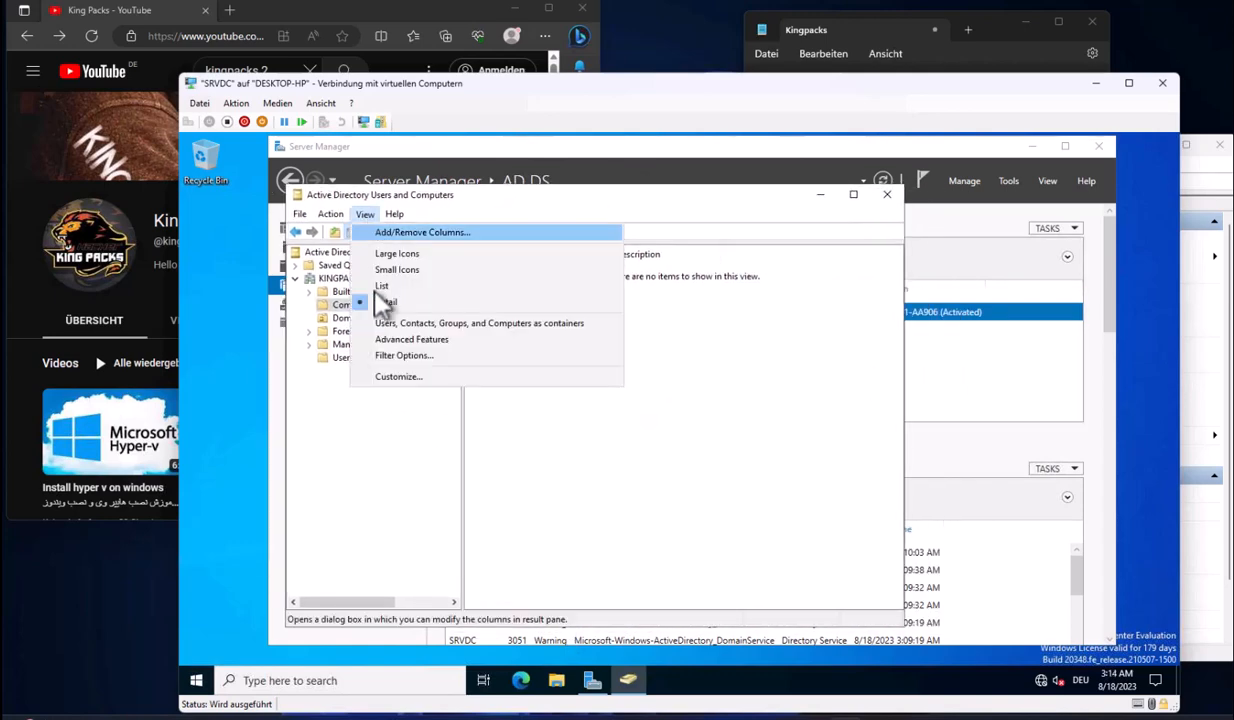
left_click(418, 326)
left_click(364, 214)
left_click(386, 356)
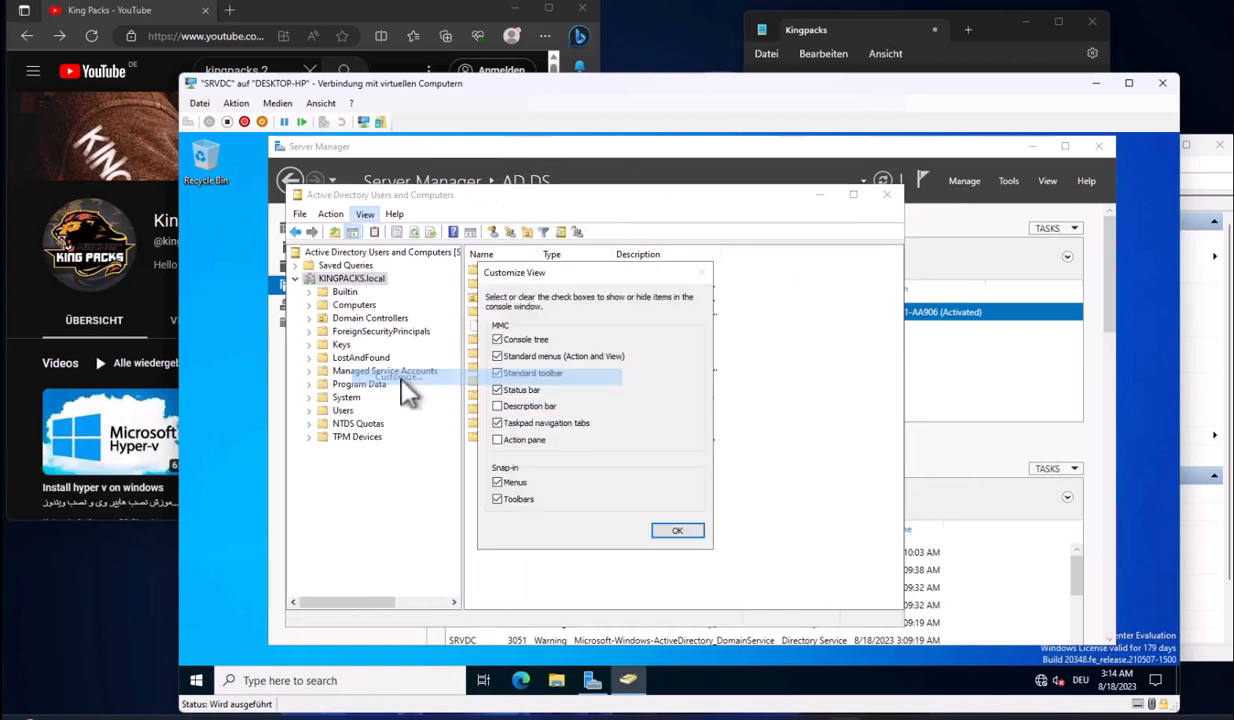
left_click(696, 533)
left_click(958, 436)
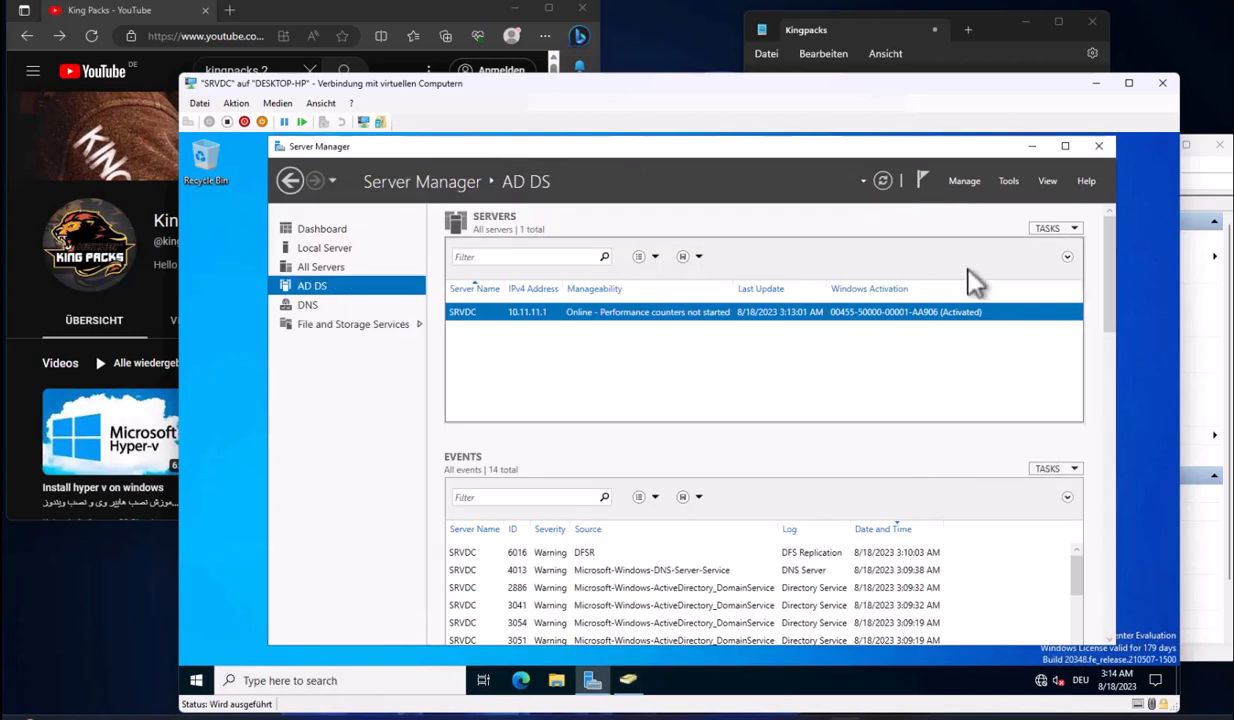
Open Active Directory Administrative Center maximized on the KINGPACKS (local) domain
left_click(962, 181)
left_click(1008, 181)
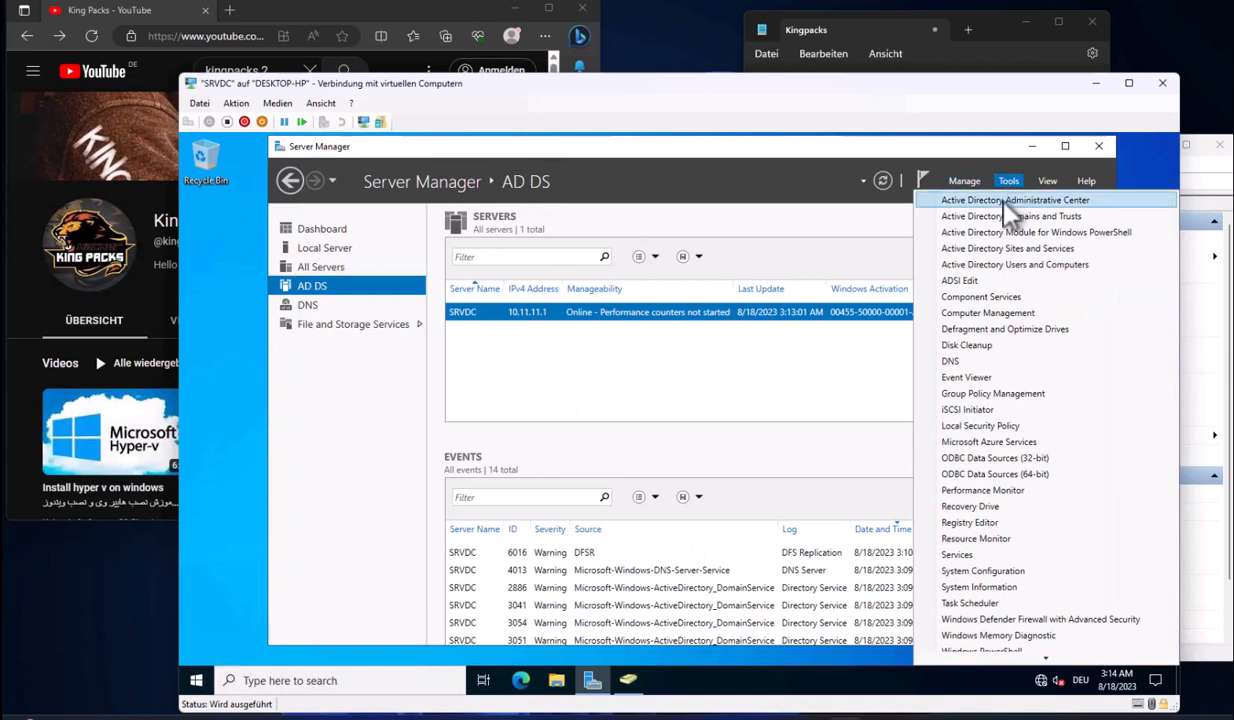
left_click(1005, 200)
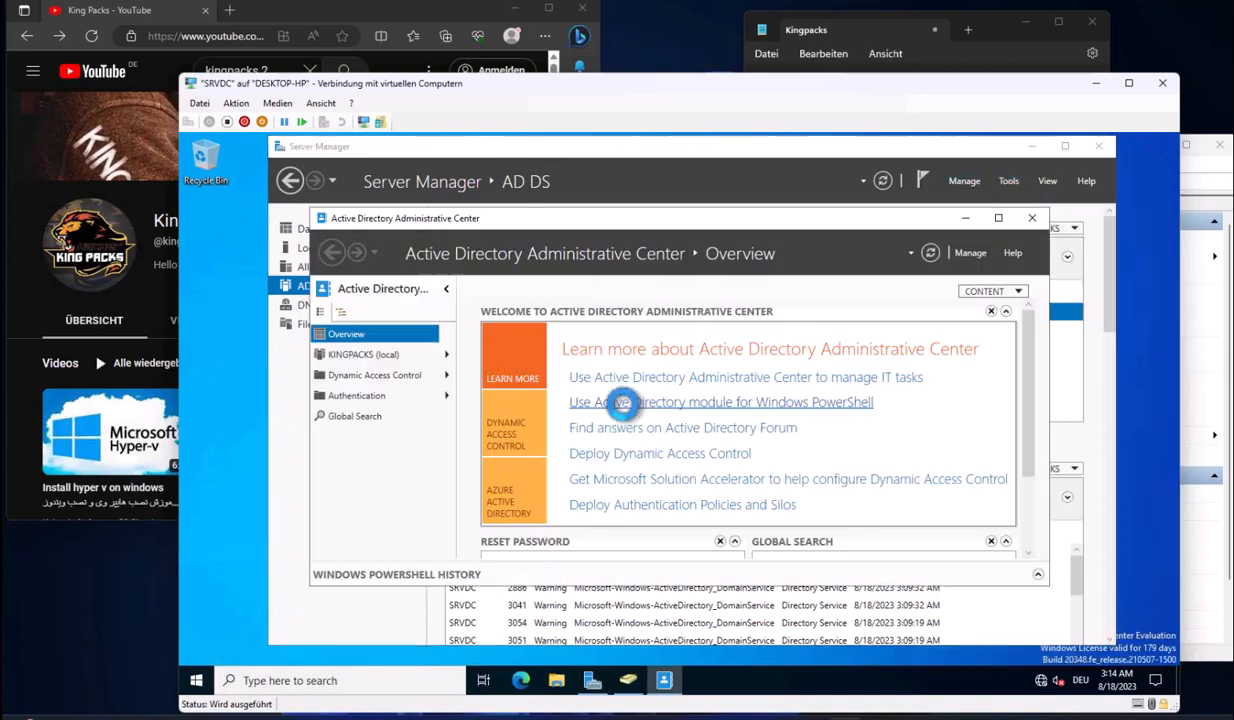
double_click(630, 213)
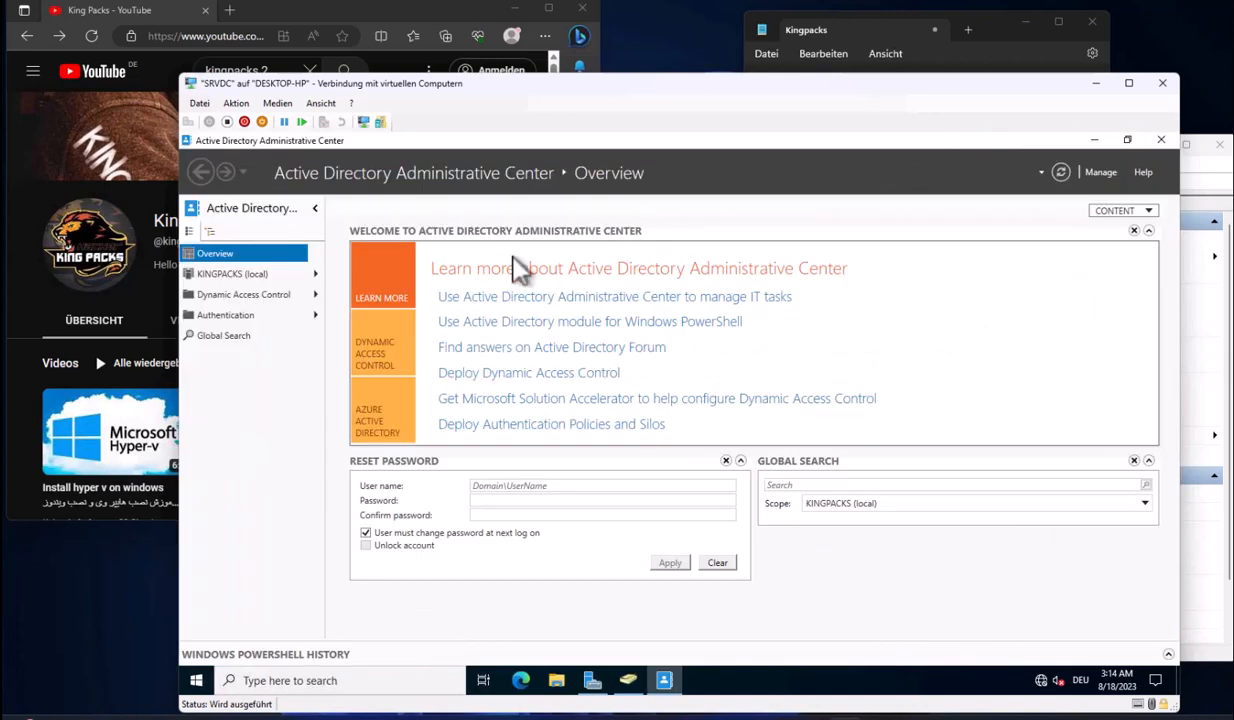
left_click(232, 275)
Write a Notepad note that the Recycle Bin lets deleted users or computers be restored
key("alt+Tab")
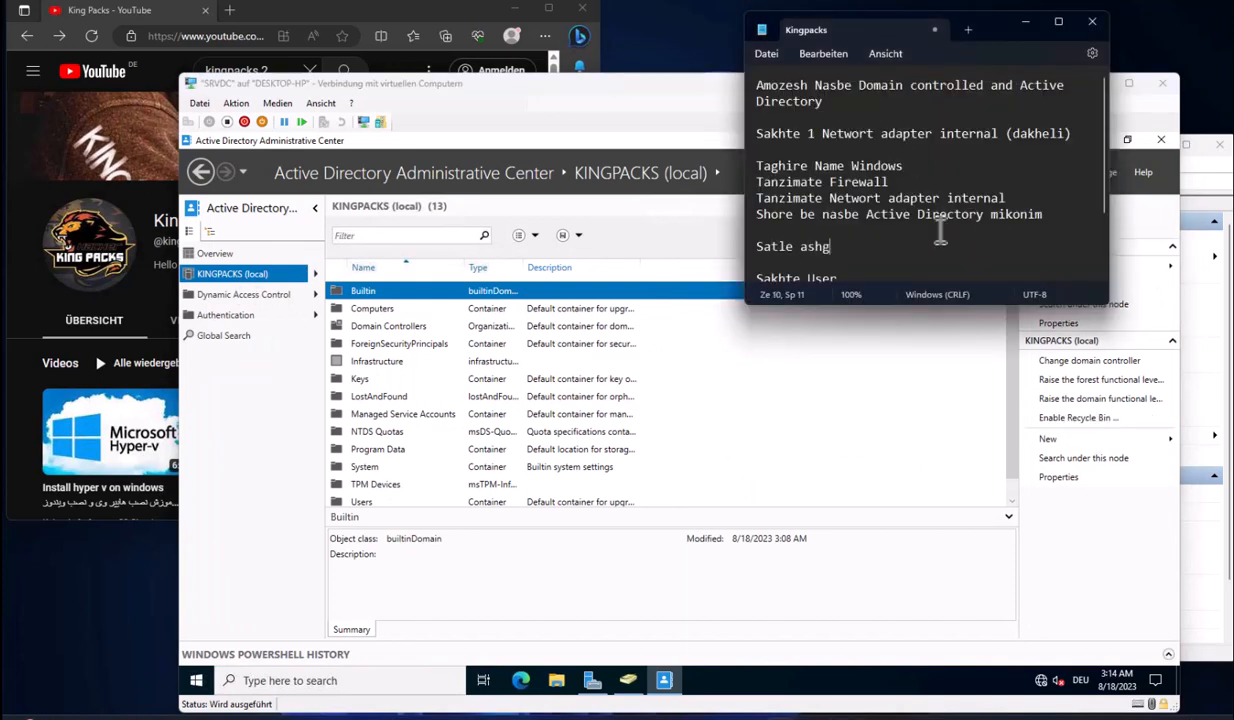
type("atle ashghale faal mikonid, ke ye mo")
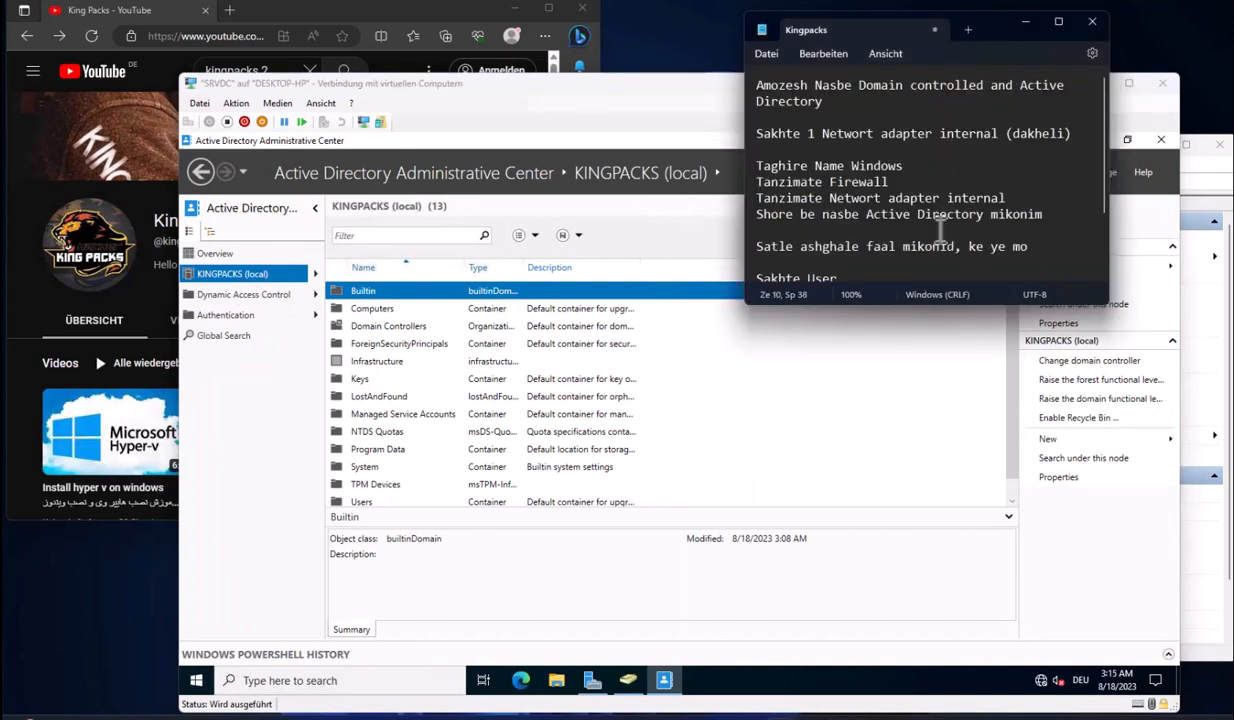
type("ghe 1 user r")
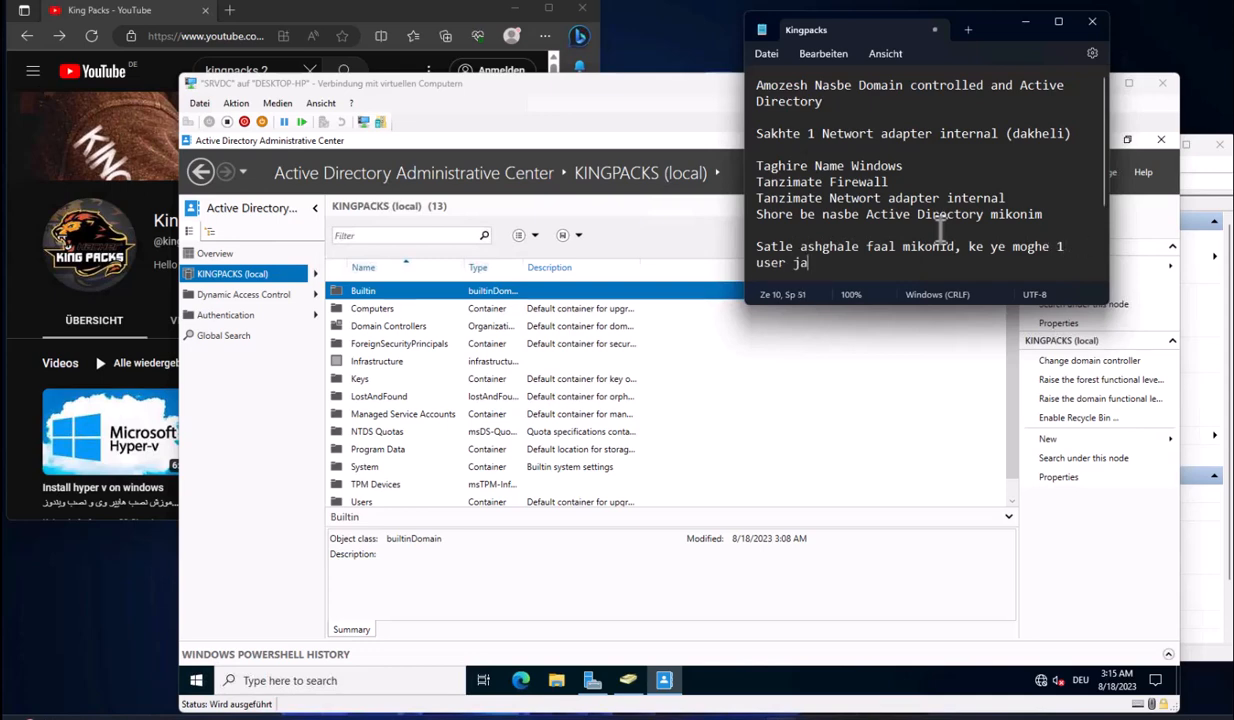
type("a computer ro pac")
key("BackSpace")
type("k kardid betonid az inja baresh gardonid")
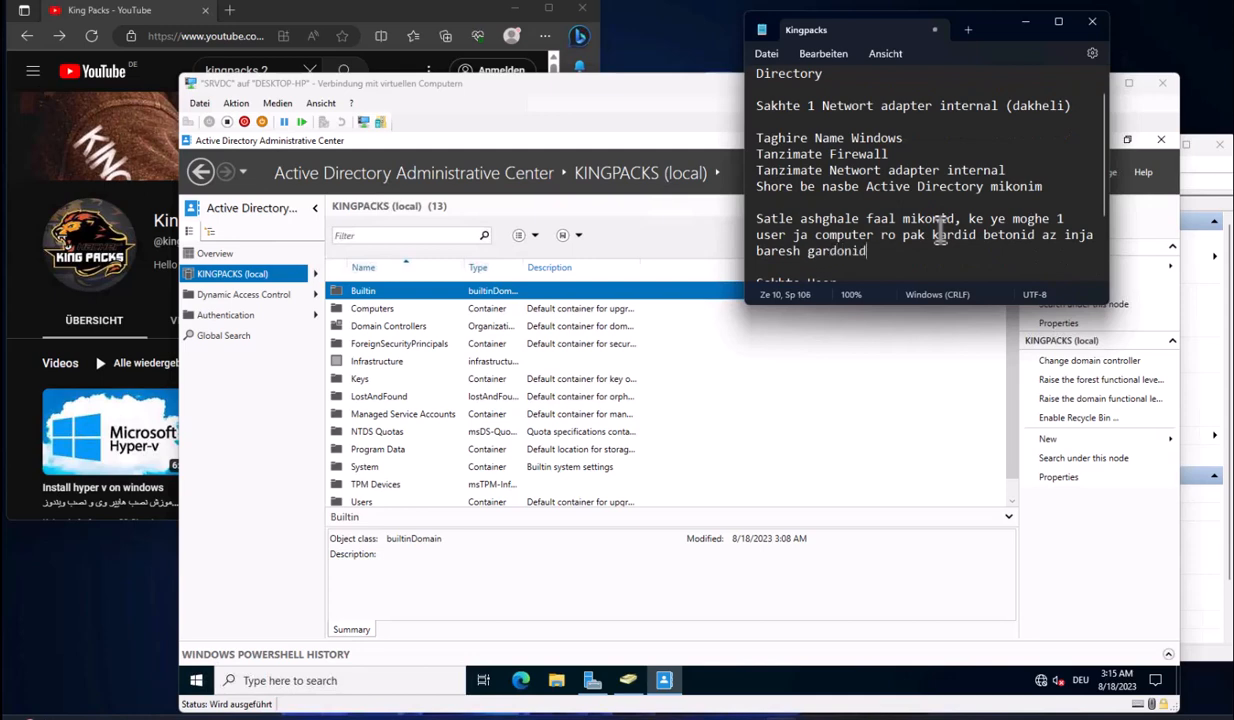
Enable the AD Recycle Bin for the KINGPACKS forest and acknowledge the refresh notice
left_click(1065, 418)
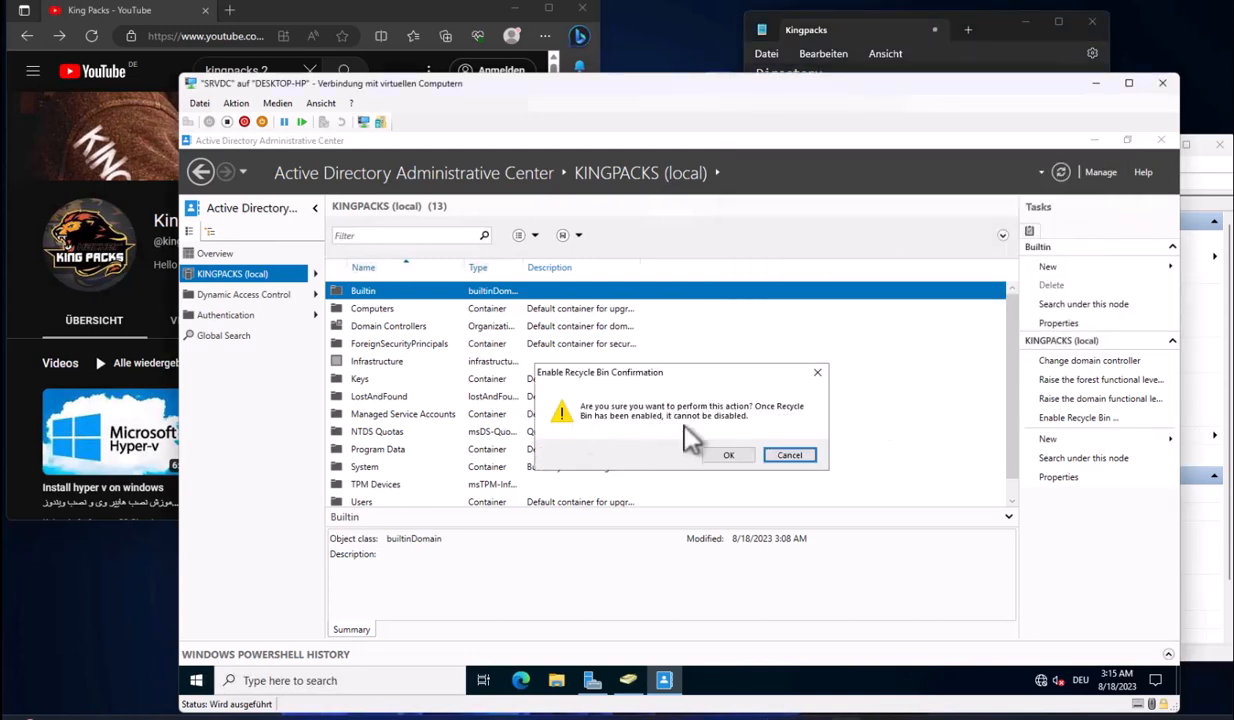
left_click(741, 454)
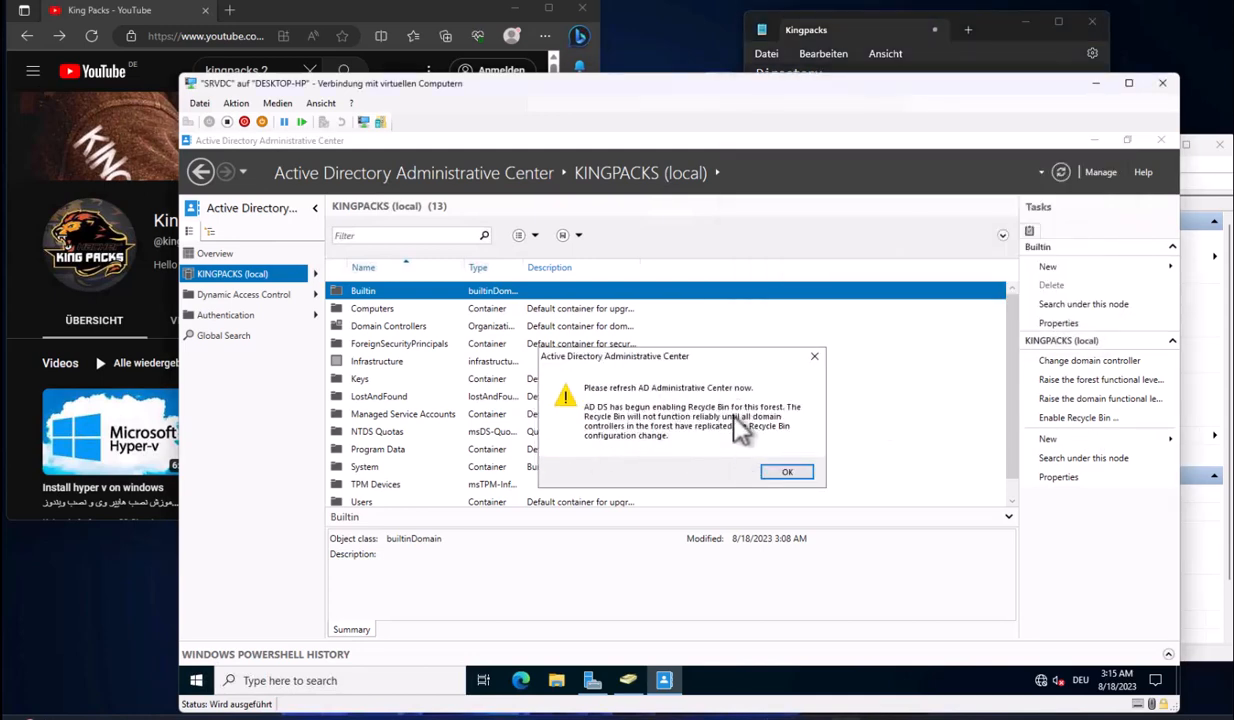
left_click(782, 471)
left_click(390, 308)
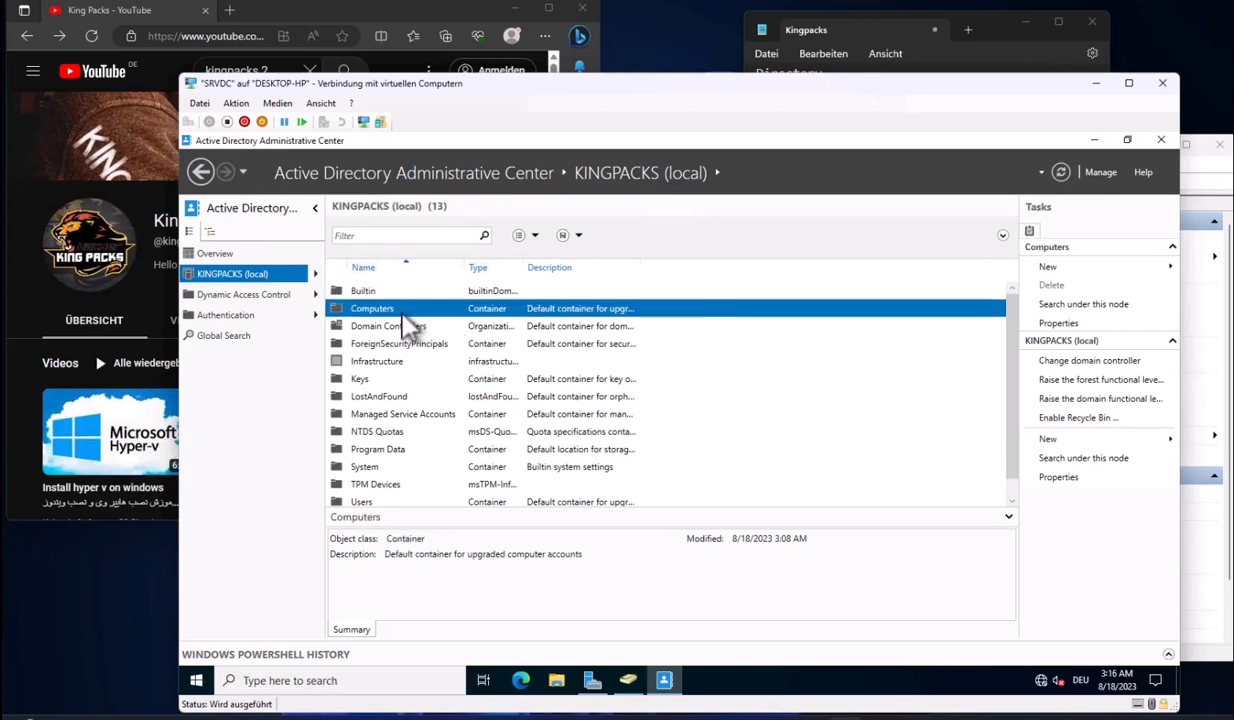
Close Administrative Center and delete the Recycle Bin paragraph from the Notepad notes
left_click(1160, 140)
left_click(955, 60)
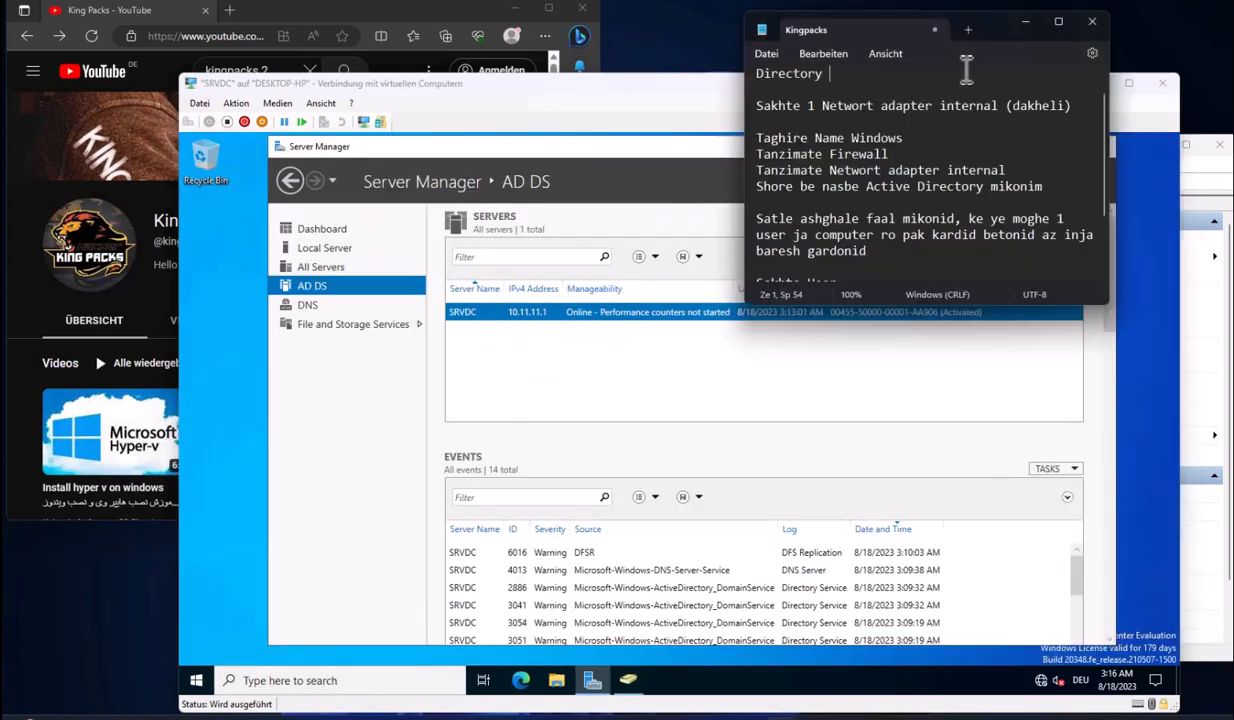
left_click_drag(866, 251, 757, 234)
triple_click(757, 234)
key("Delete")
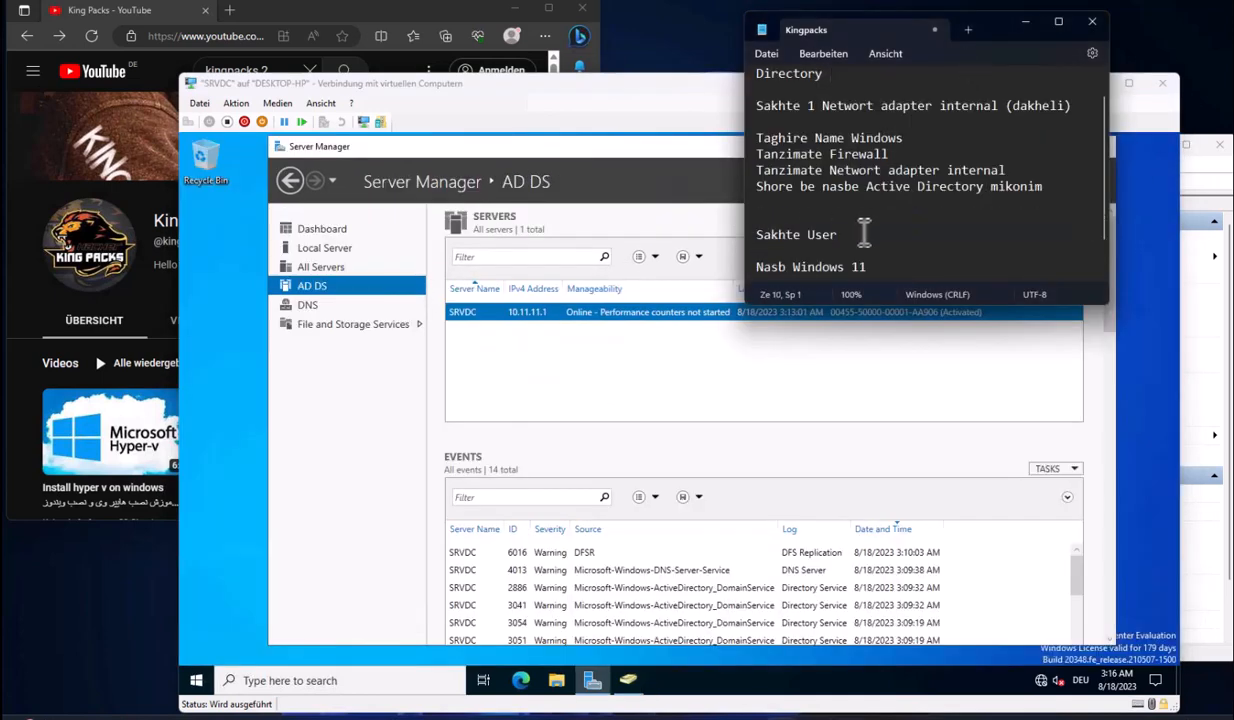
left_click(846, 234)
double_click(810, 234)
left_click(846, 234)
left_click_drag(852, 238, 757, 234)
Reopen Active Directory Users and Computers and bring up actions for KINGPACKS.local
left_click(718, 148)
left_click(1003, 184)
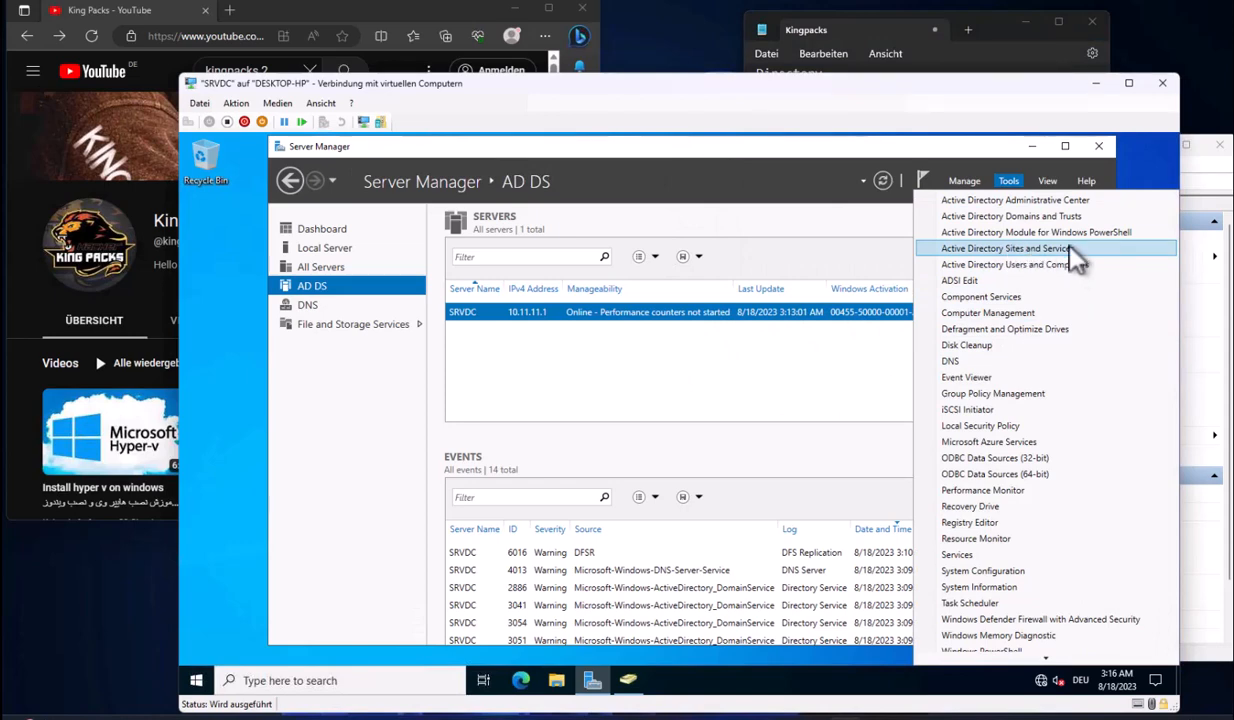
left_click(1020, 264)
left_click(260, 292)
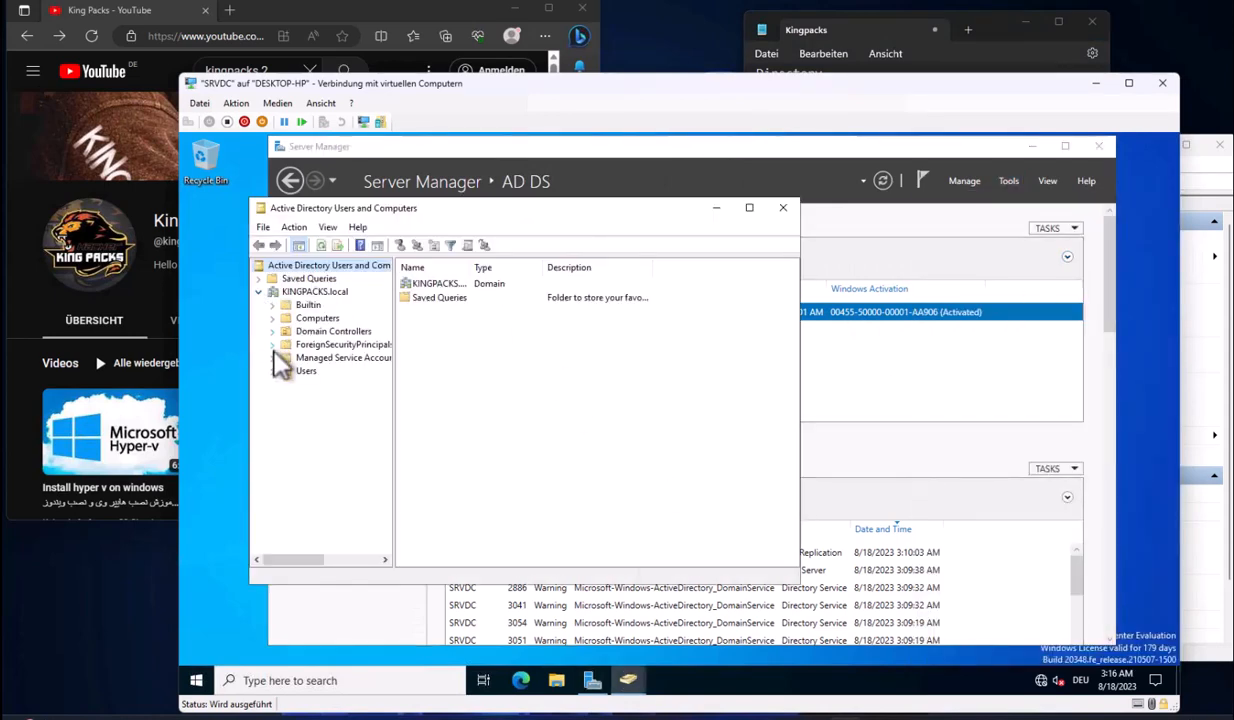
left_click(297, 371)
right_click(303, 372)
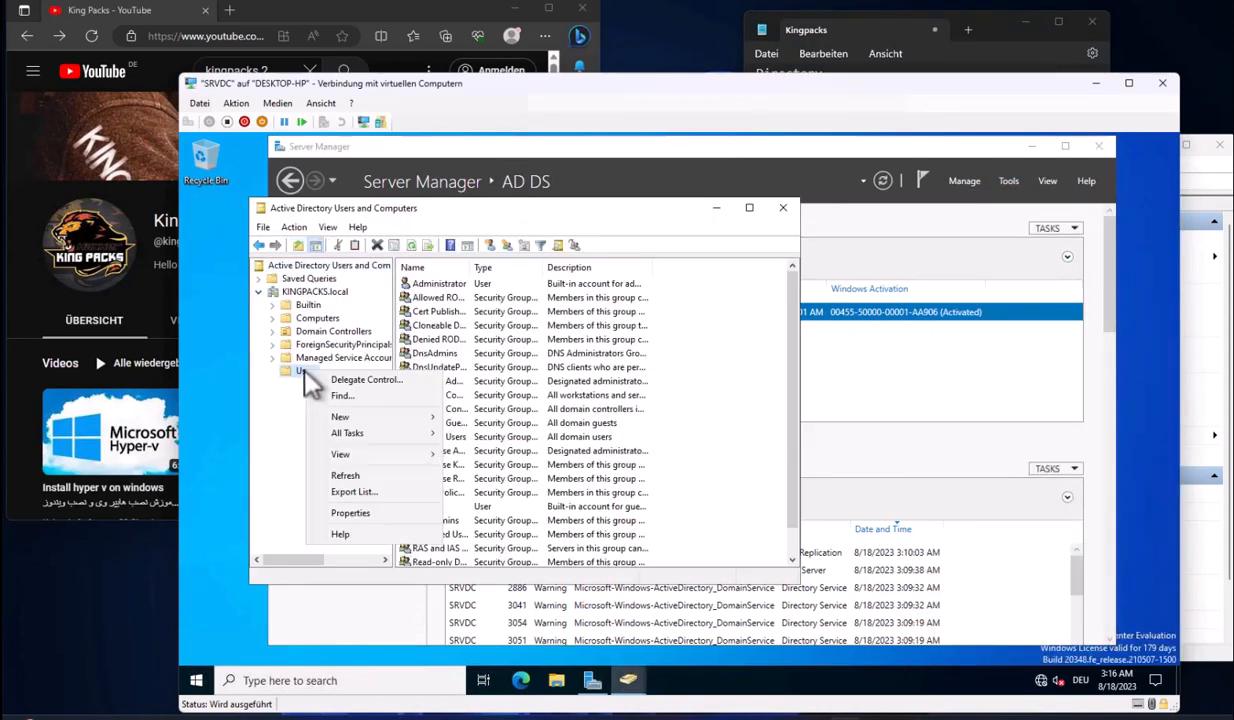
left_click(310, 292)
right_click(310, 292)
Create the Company organizational unit under KINGPACKS.local
mouse_move(424, 403)
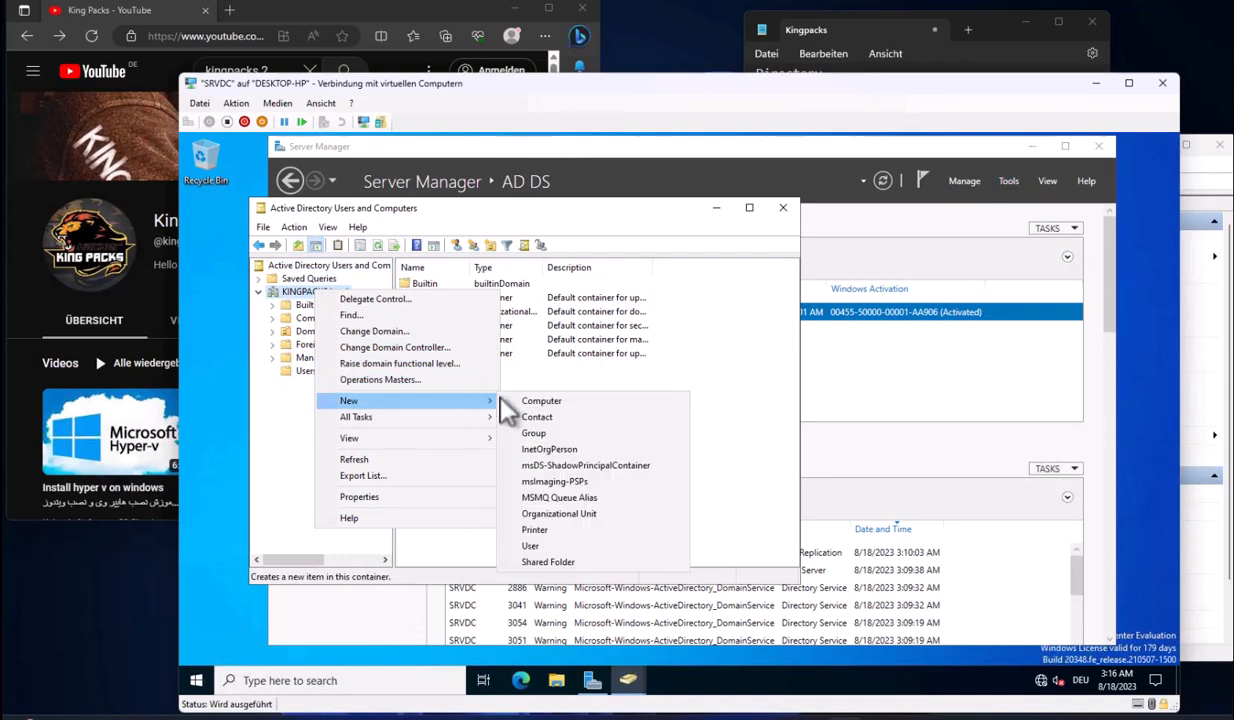
left_click(556, 513)
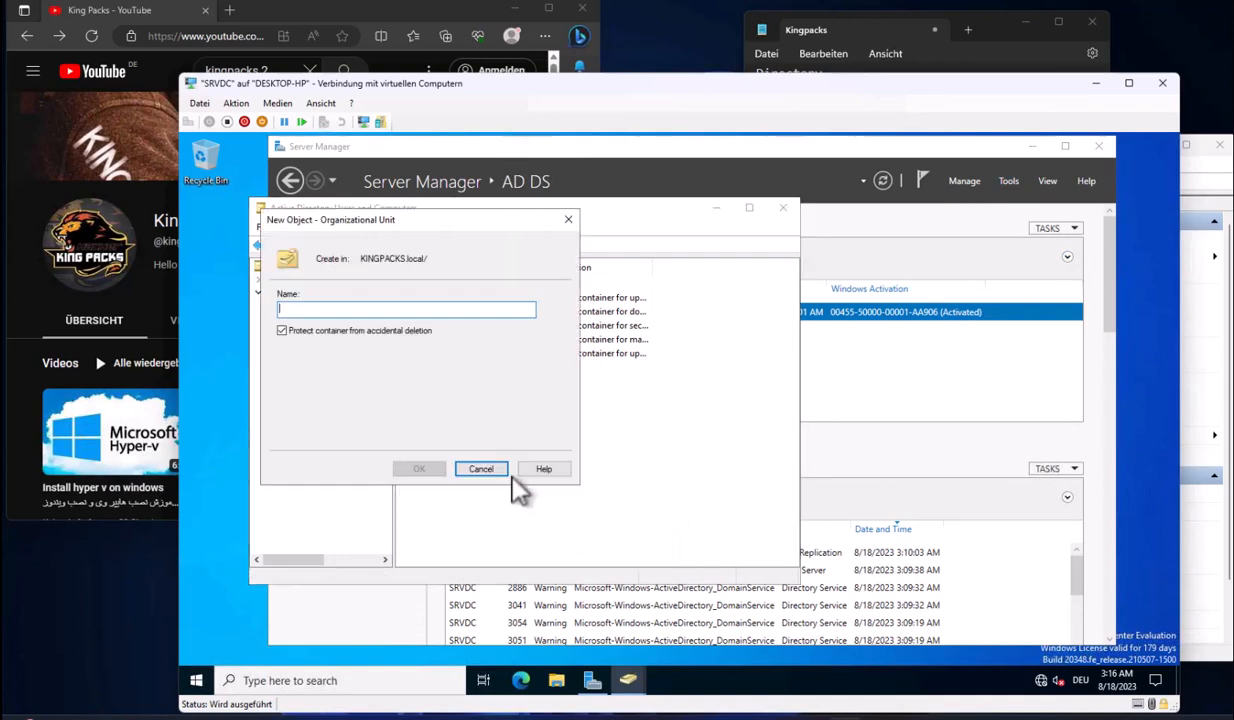
type("Company")
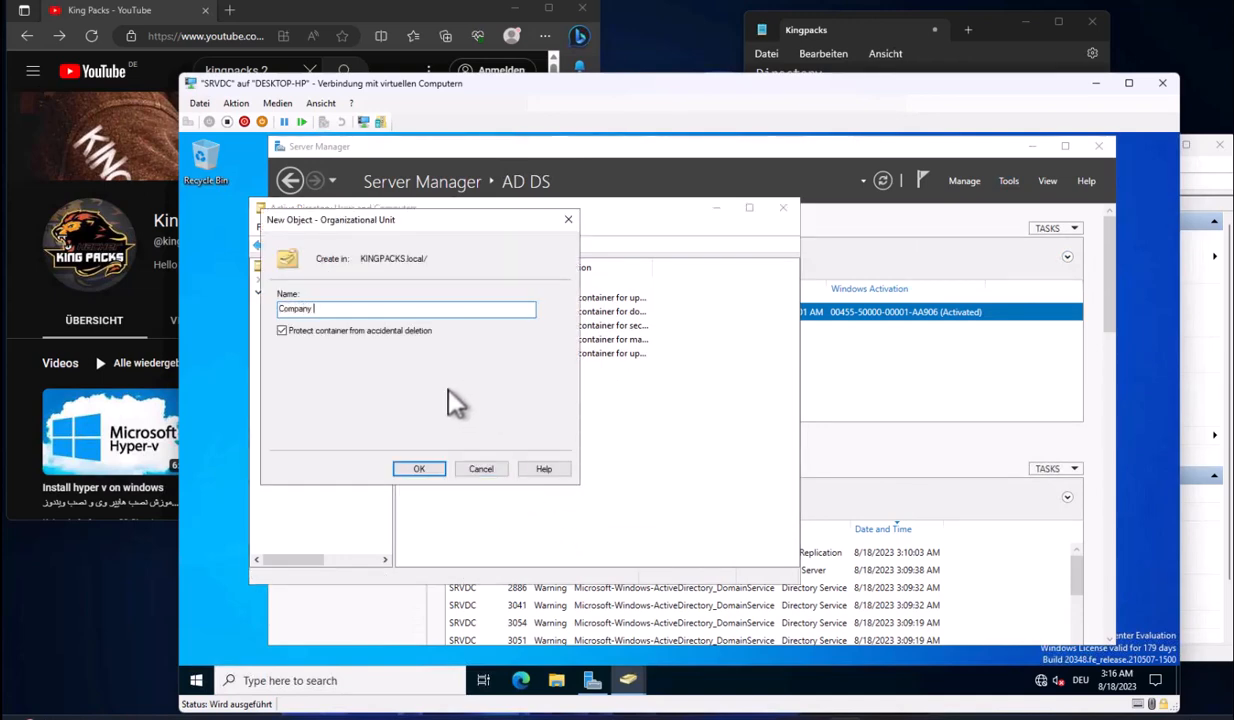
left_click(419, 469)
Create a Computer OU inside Company
right_click(315, 383)
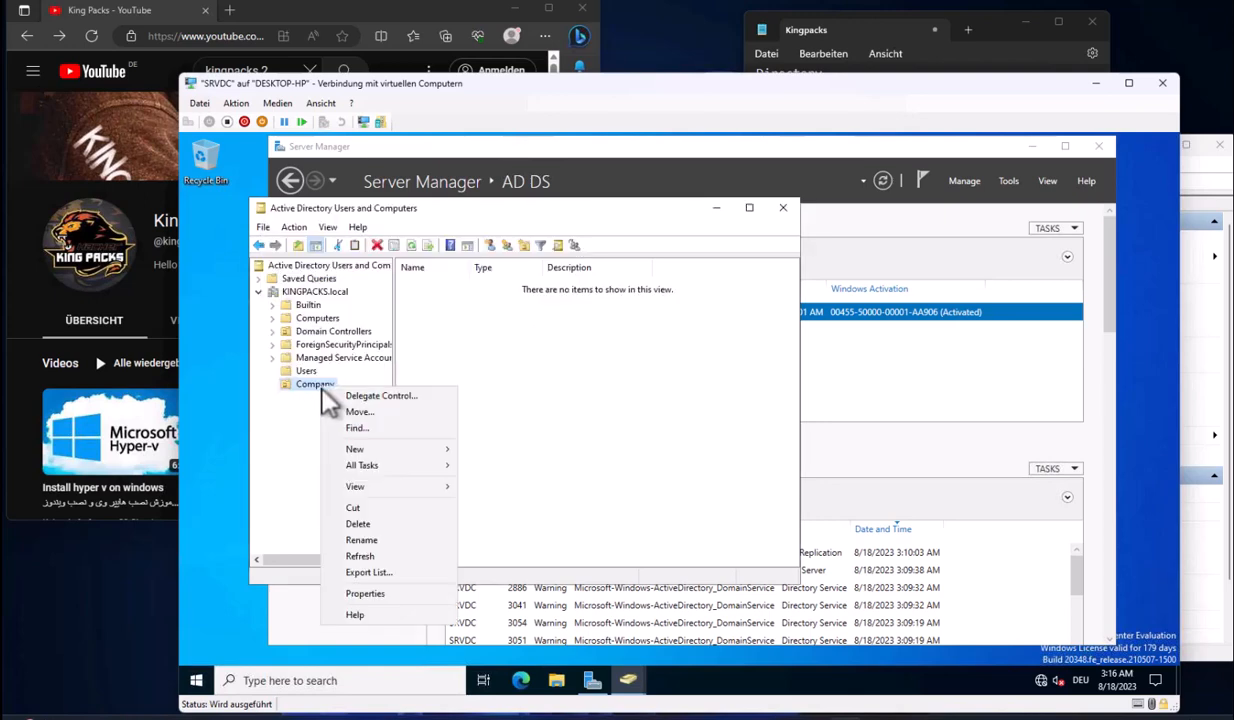
mouse_move(396, 455)
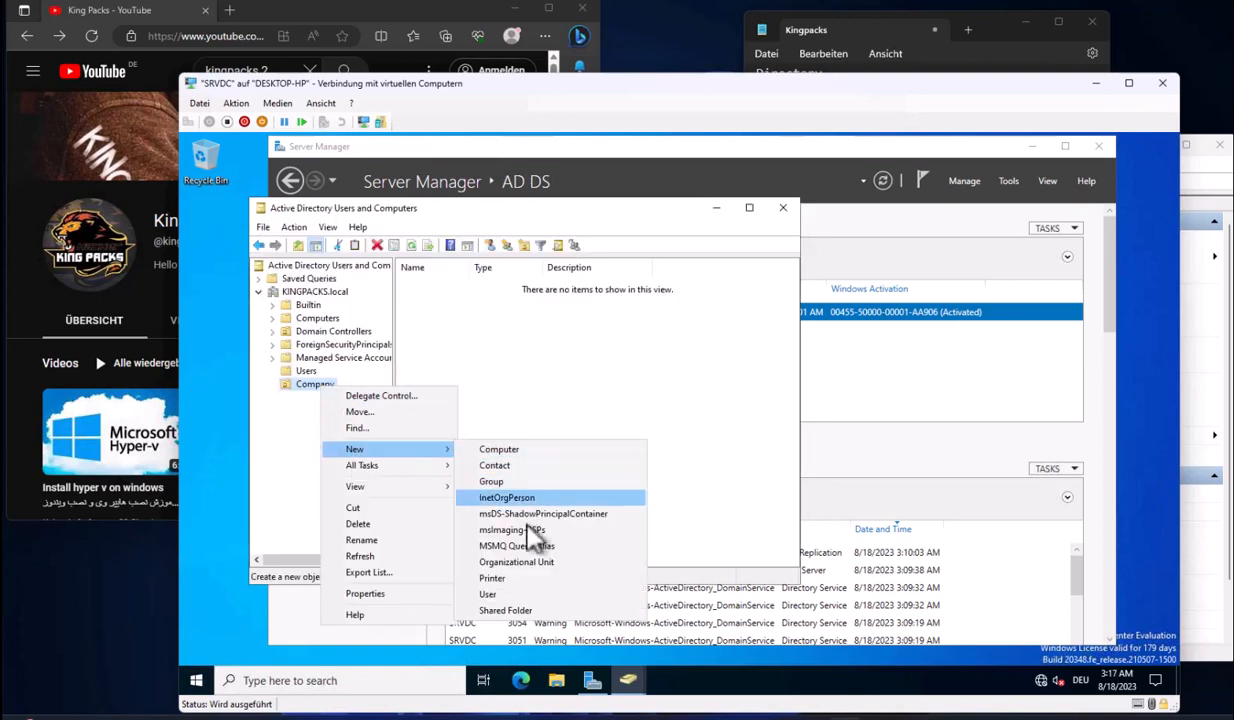
left_click(530, 563)
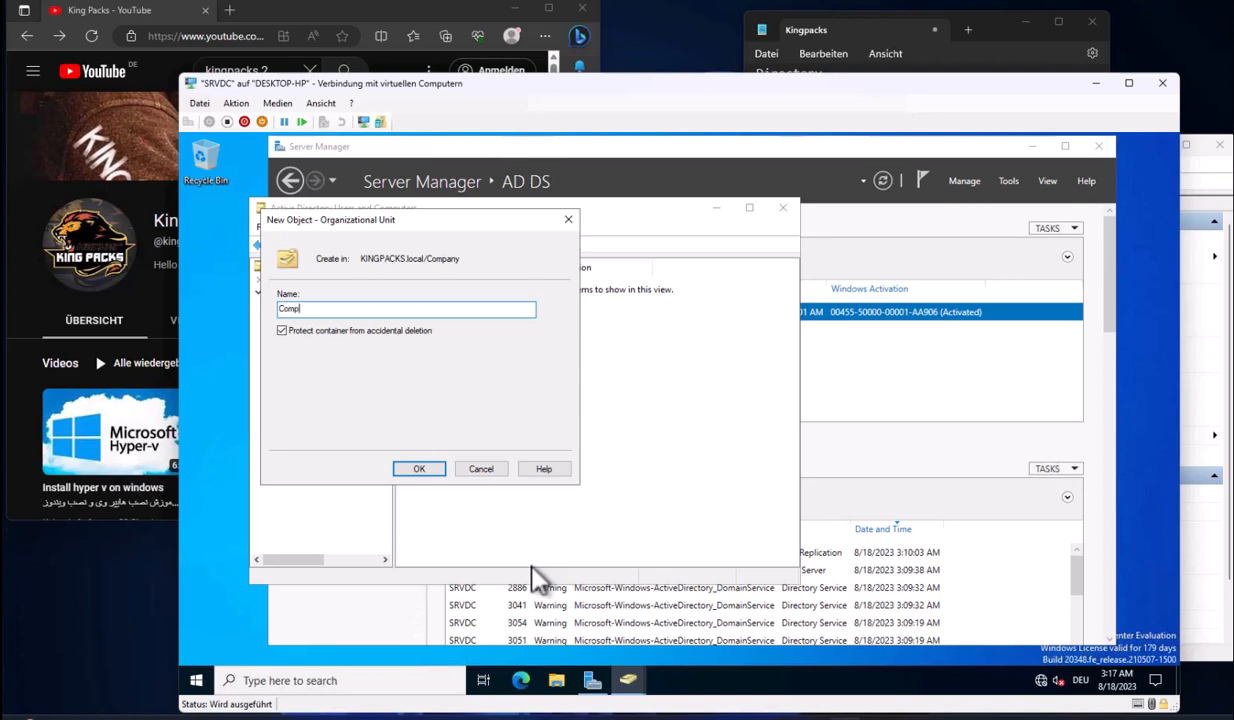
key("BackSpace")
key("BackSpace")
key("BackSpace")
type("Computer")
key("Return")
Create a User OU inside Company, cancelling an accidental new-user form
left_click(322, 396)
right_click(325, 384)
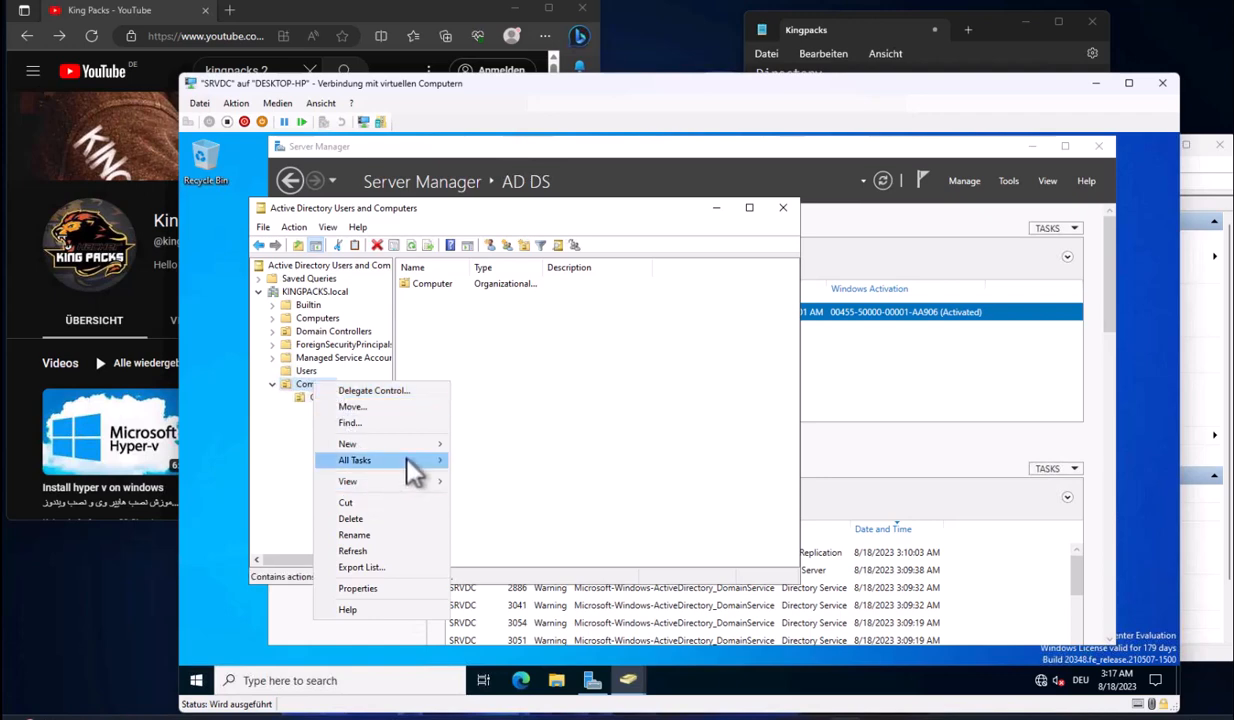
mouse_move(400, 443)
left_click(513, 589)
key("Escape")
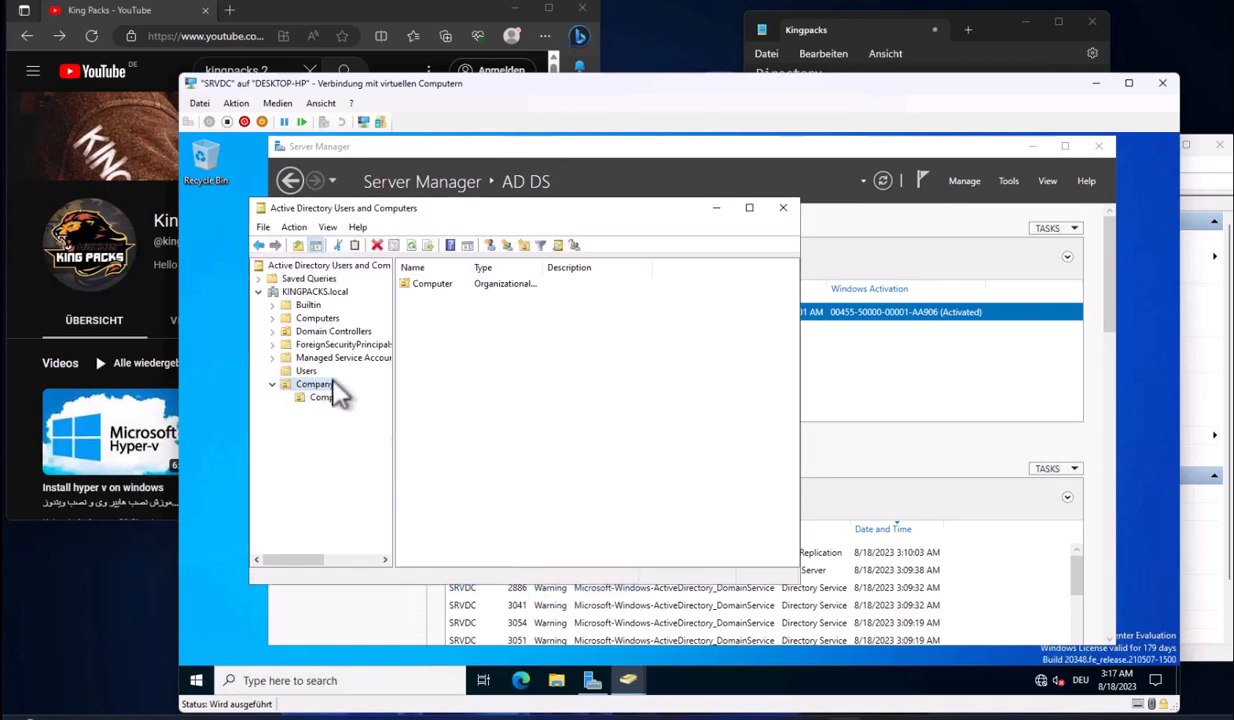
right_click(329, 384)
mouse_move(414, 447)
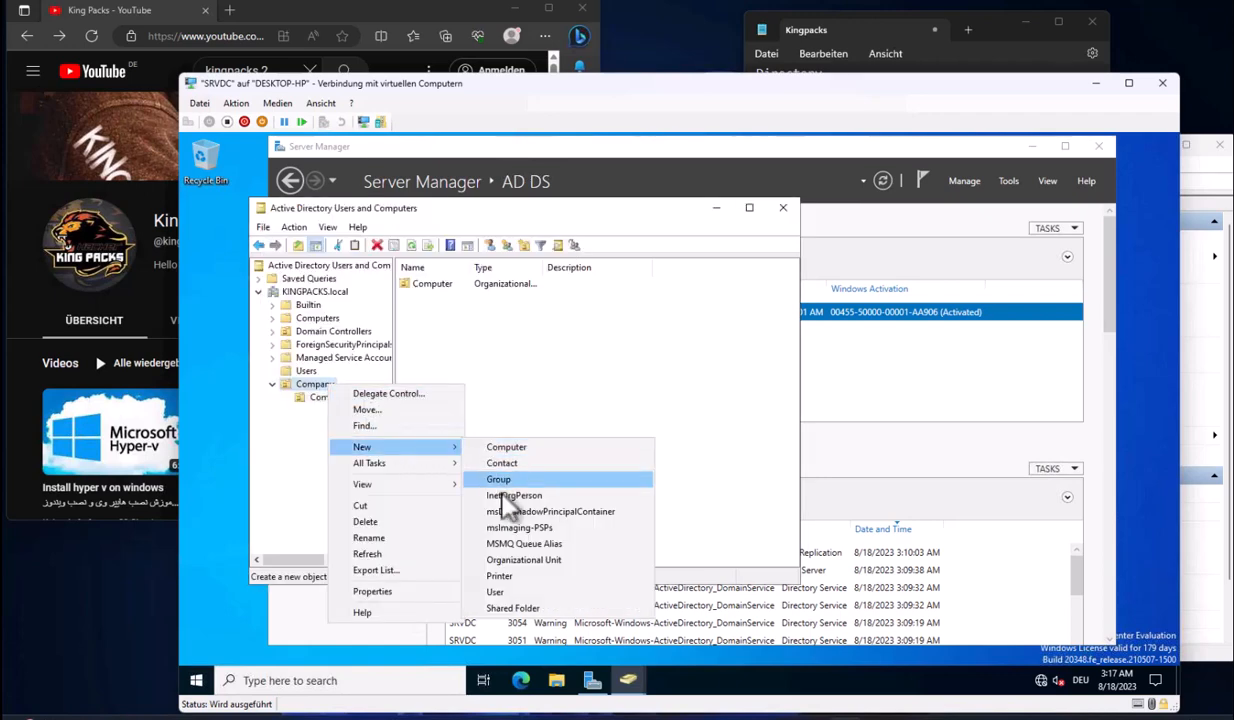
left_click(514, 562)
type("User")
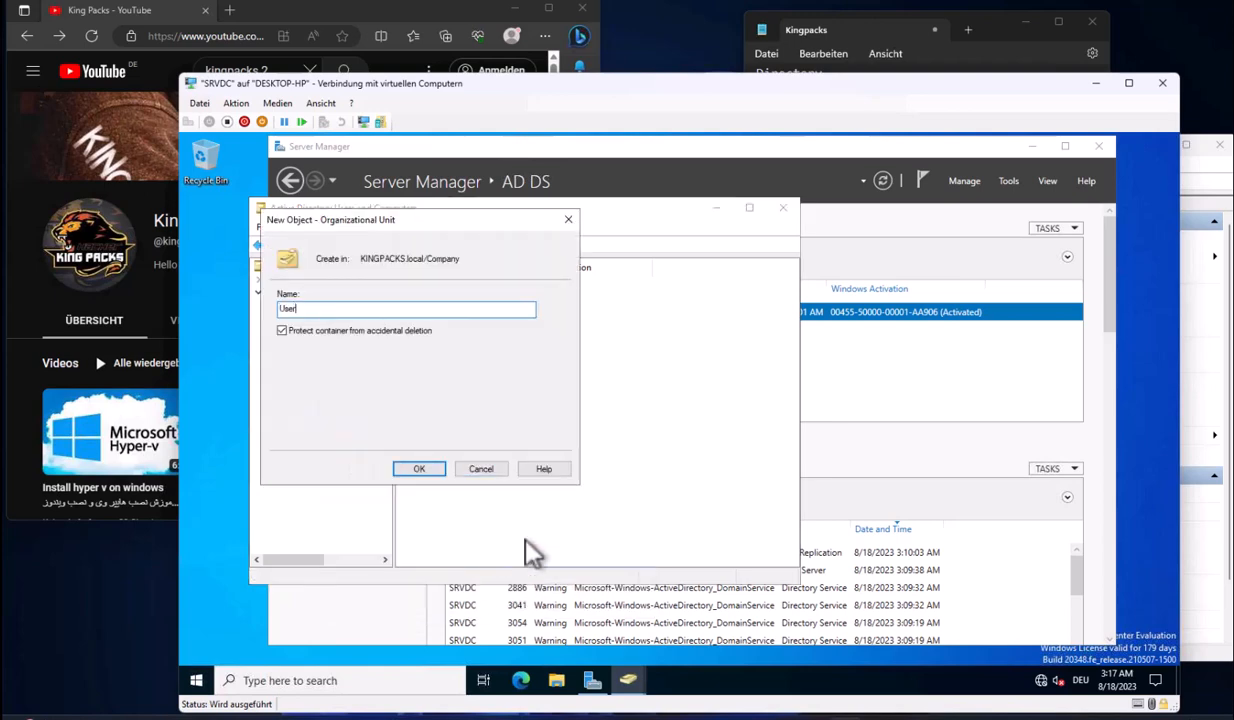
left_click(429, 470)
Rename the Computer OU to Computers and open the empty User OU
left_click(328, 400)
left_click(315, 317)
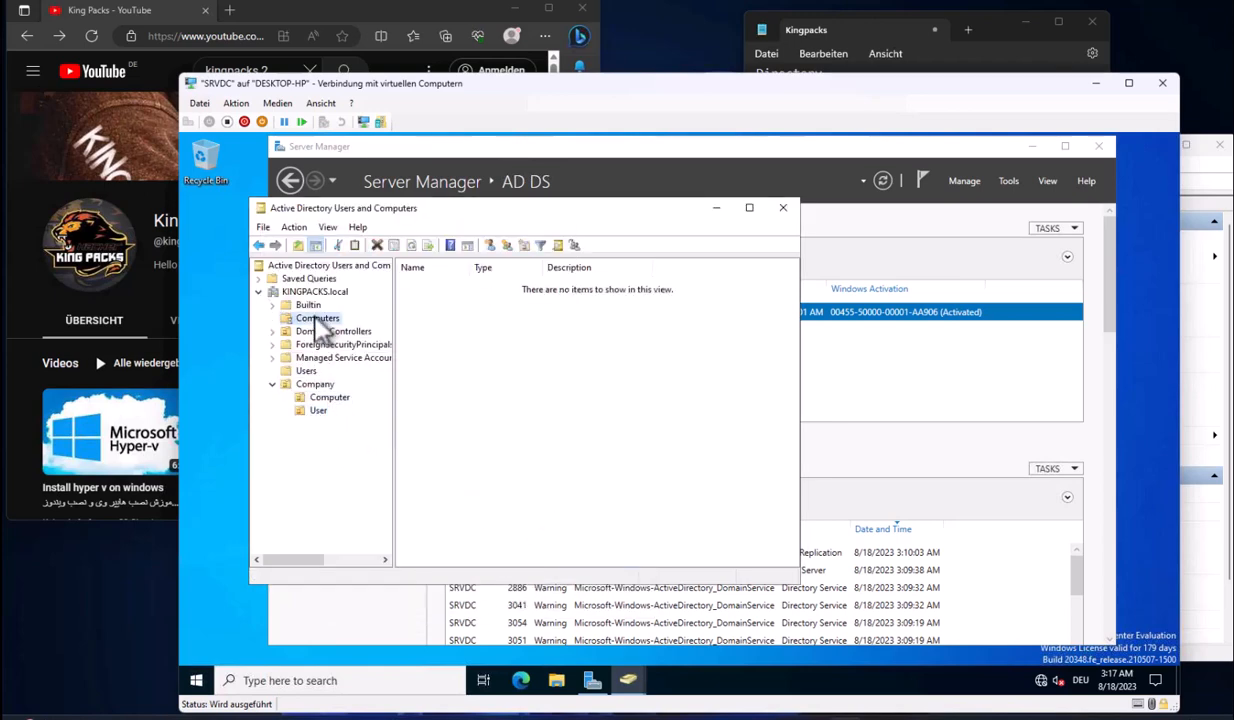
left_click(329, 400)
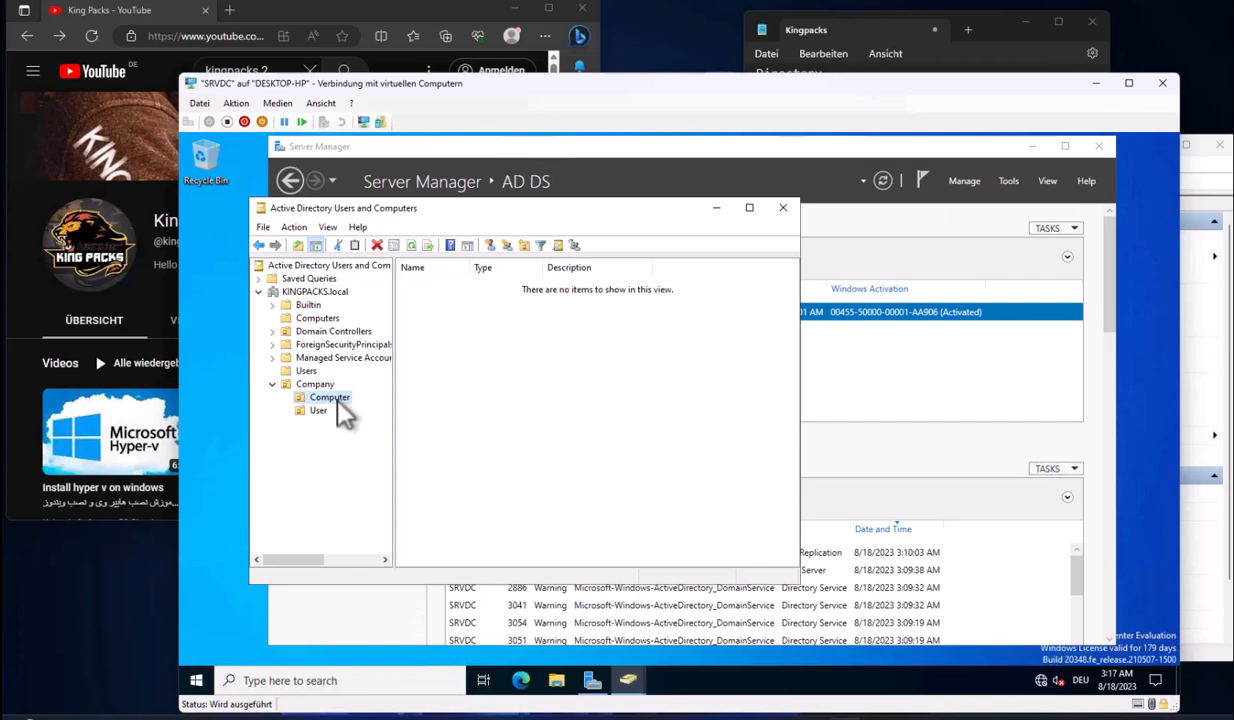
right_click(325, 400)
left_click(370, 553)
left_click(322, 411)
left_click(325, 386)
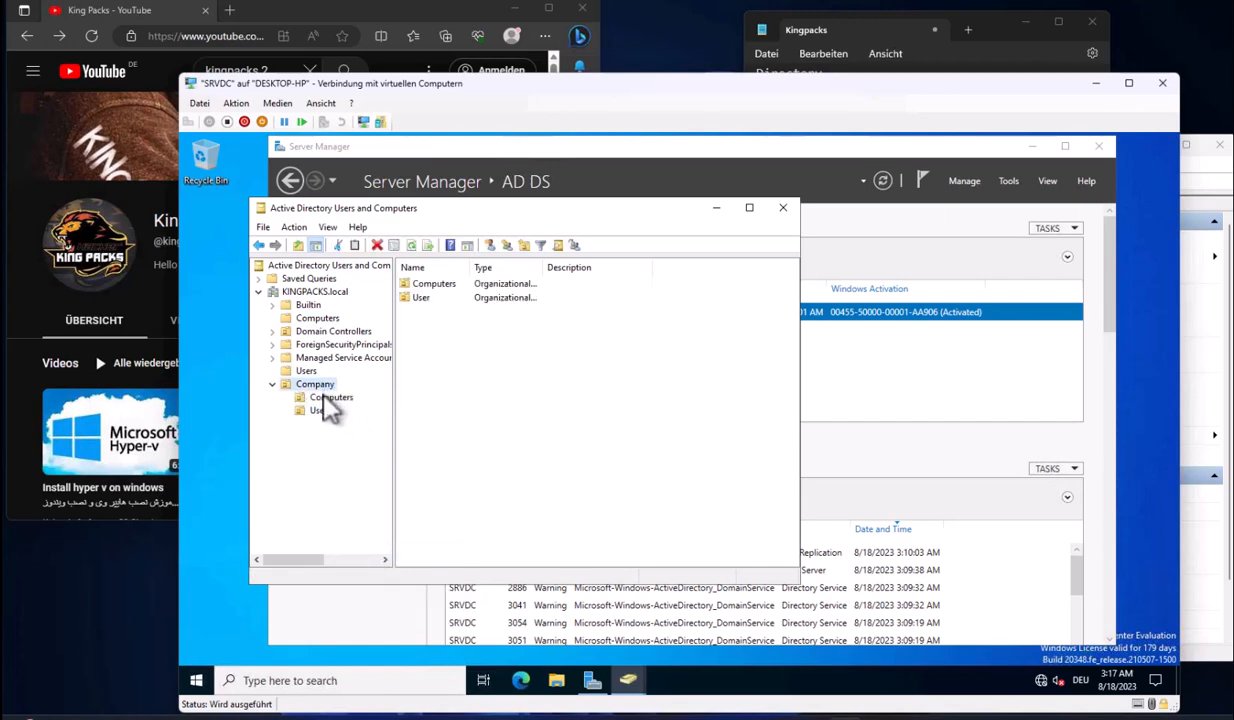
left_click(330, 398)
right_click(433, 404)
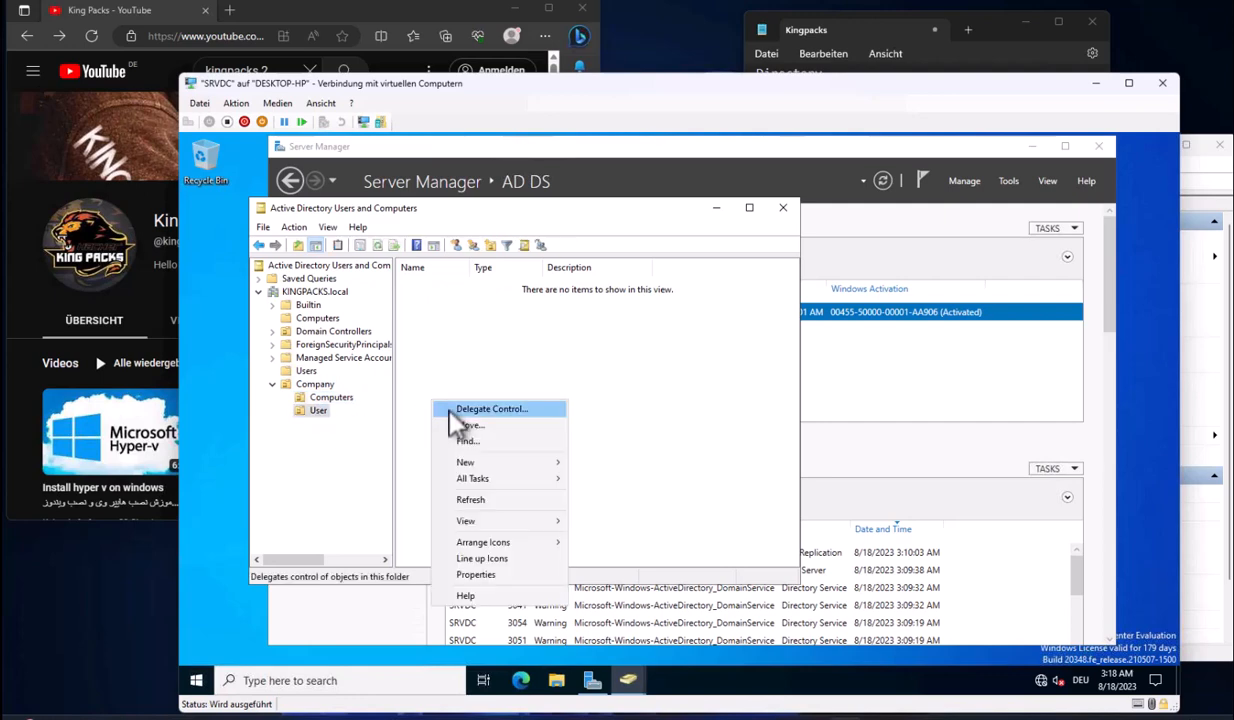
Create user user01 with logon name 'user' and a password in Company\User
mouse_move(512, 462)
left_click(630, 606)
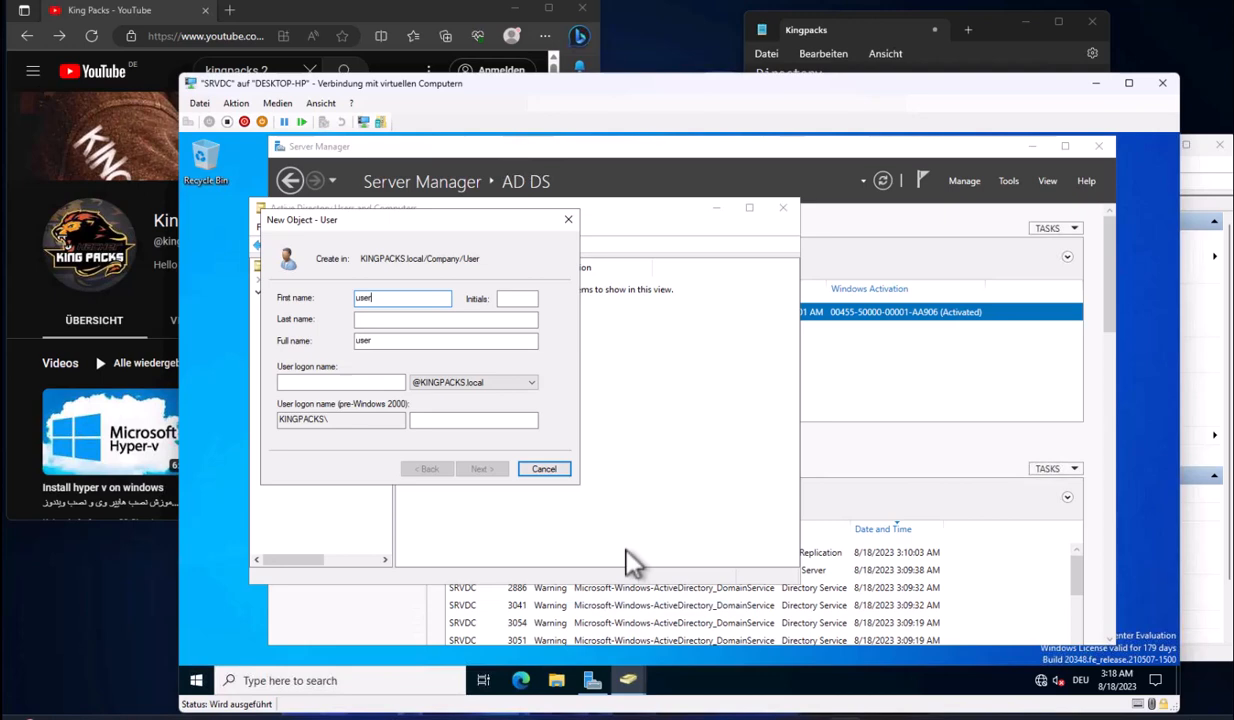
type("user01")
left_click(333, 383)
type("user")
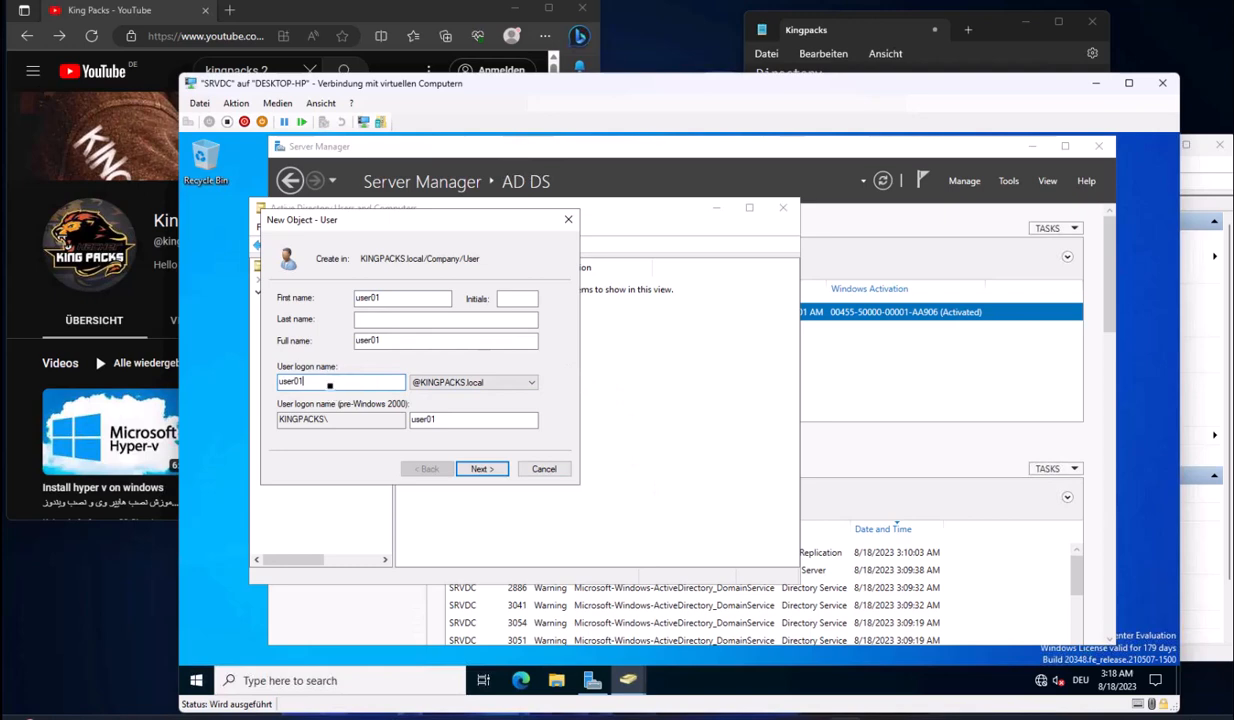
left_click(478, 469)
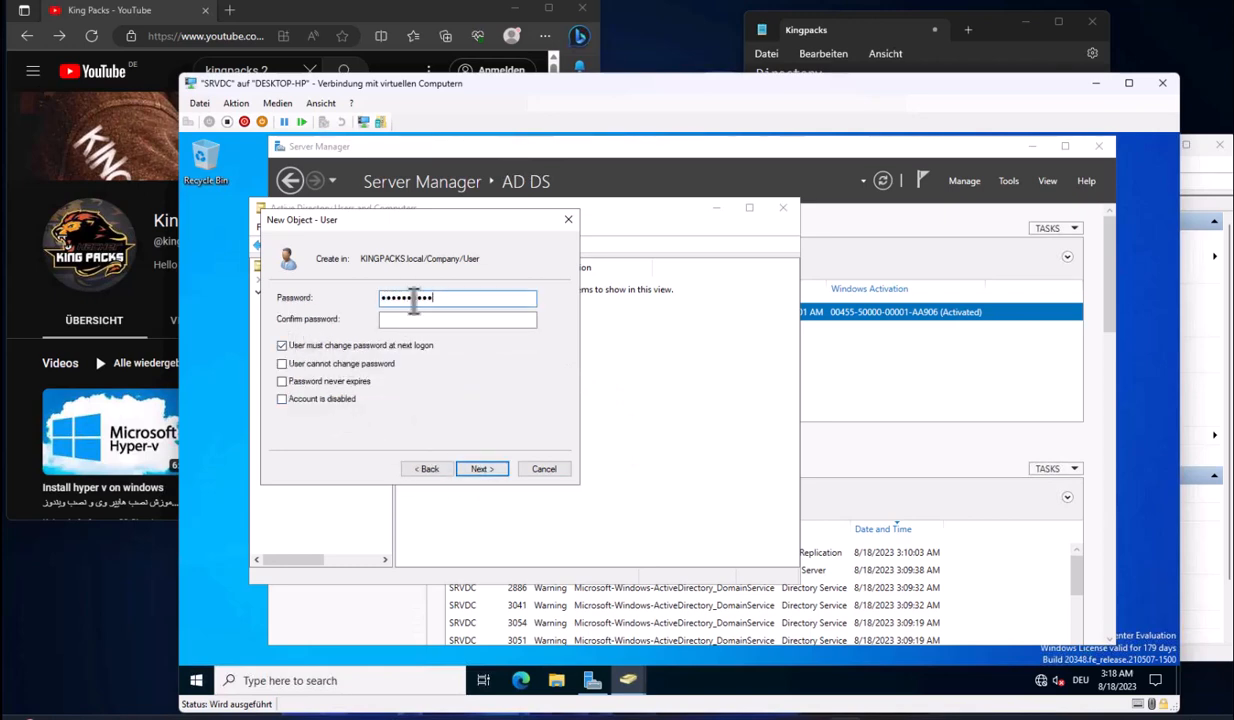
key("Tab")
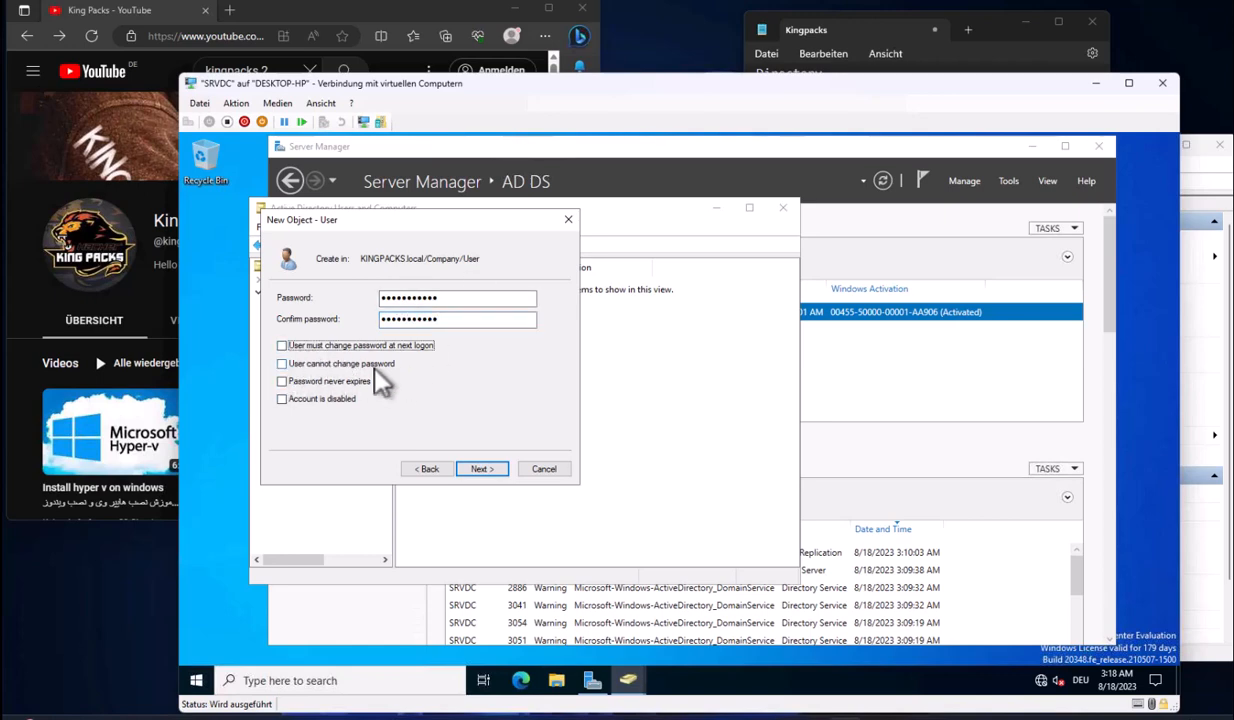
left_click(482, 469)
left_click(482, 469)
right_click(458, 318)
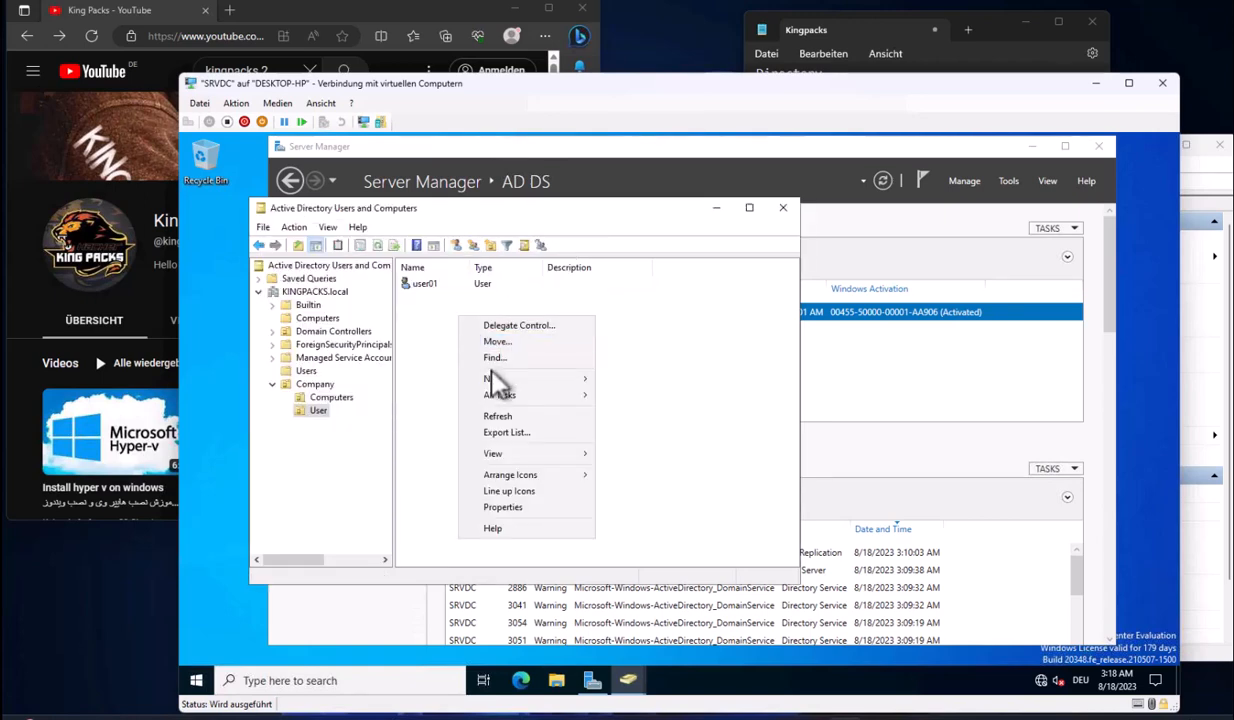
Create user02 in Company\User with a password set to never expire
mouse_move(495, 379)
left_click(640, 507)
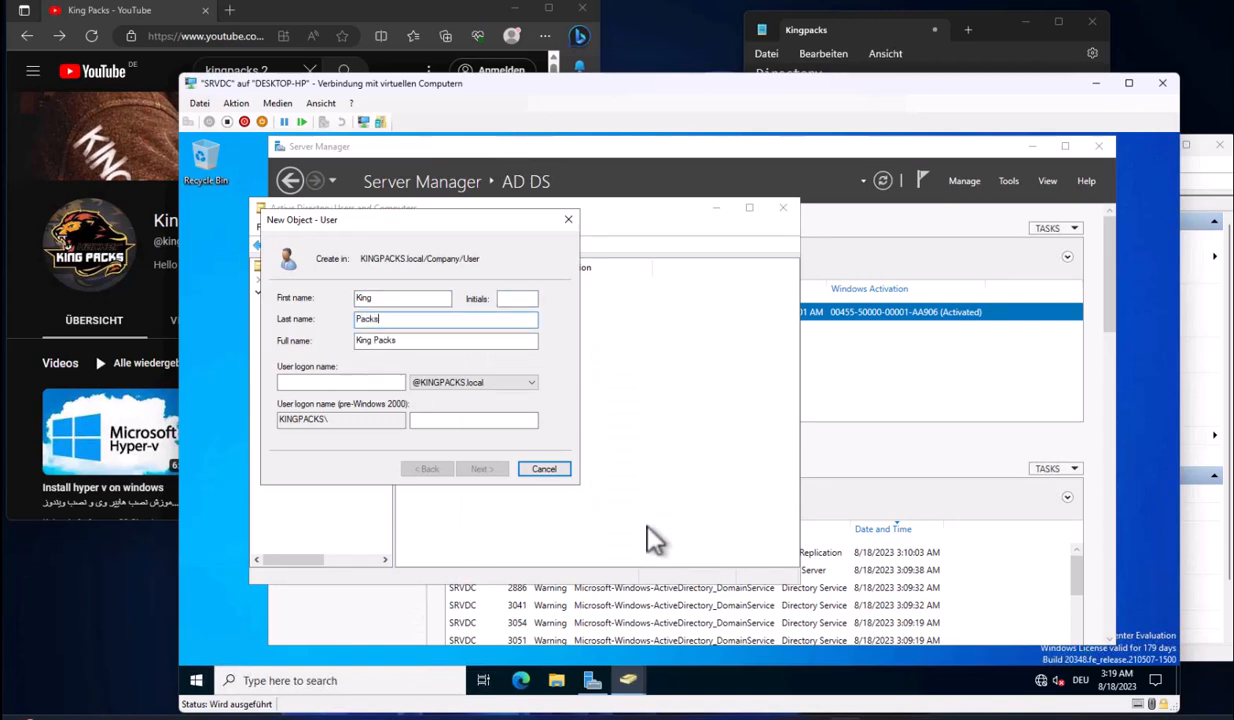
type("user02")
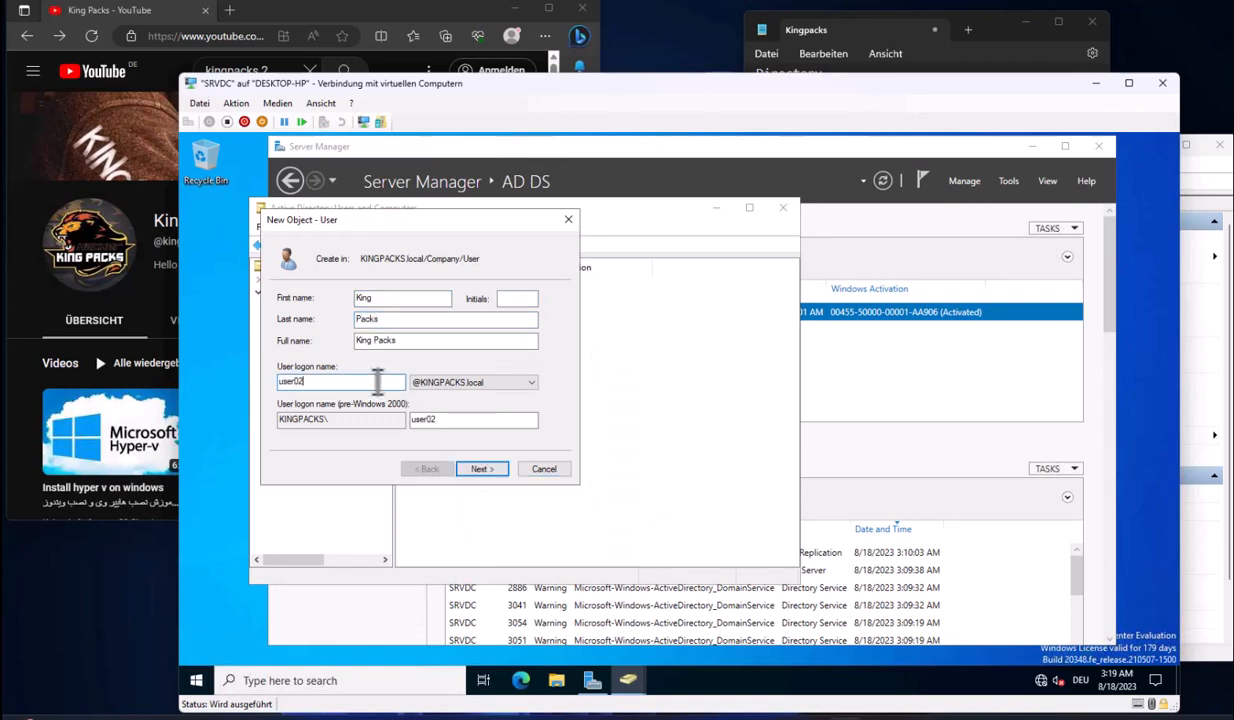
left_click(482, 469)
left_click(283, 381)
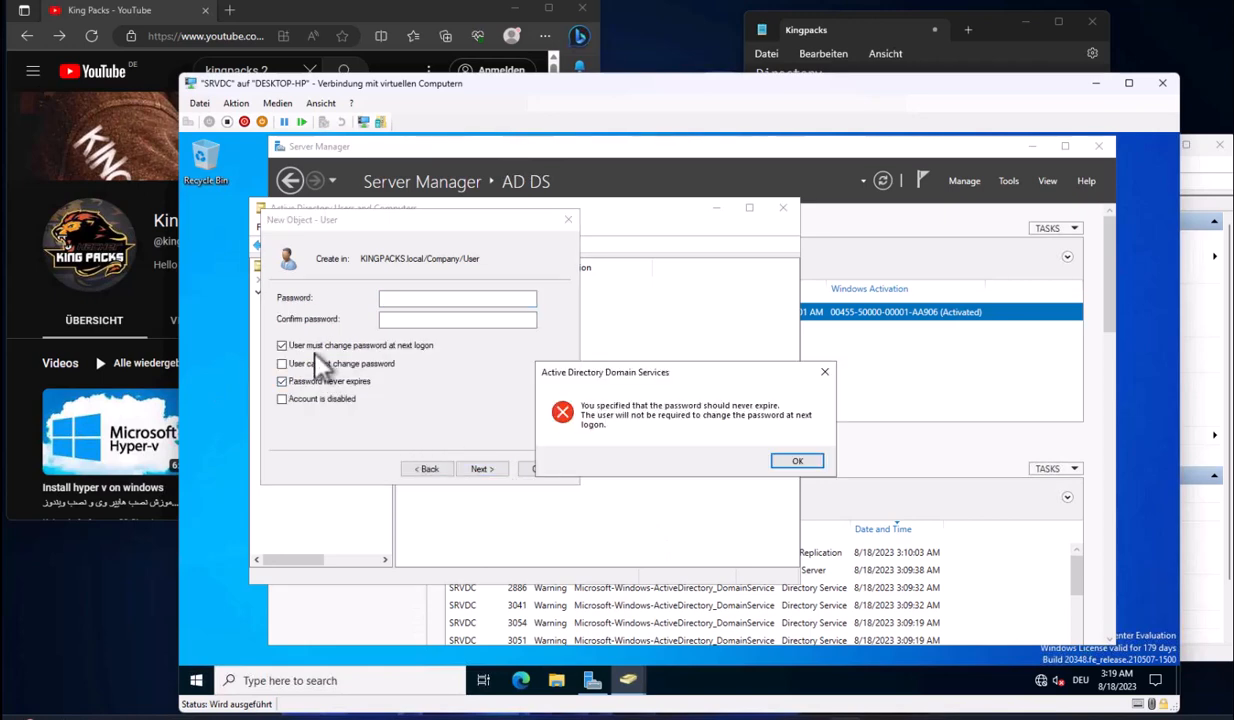
key("Return")
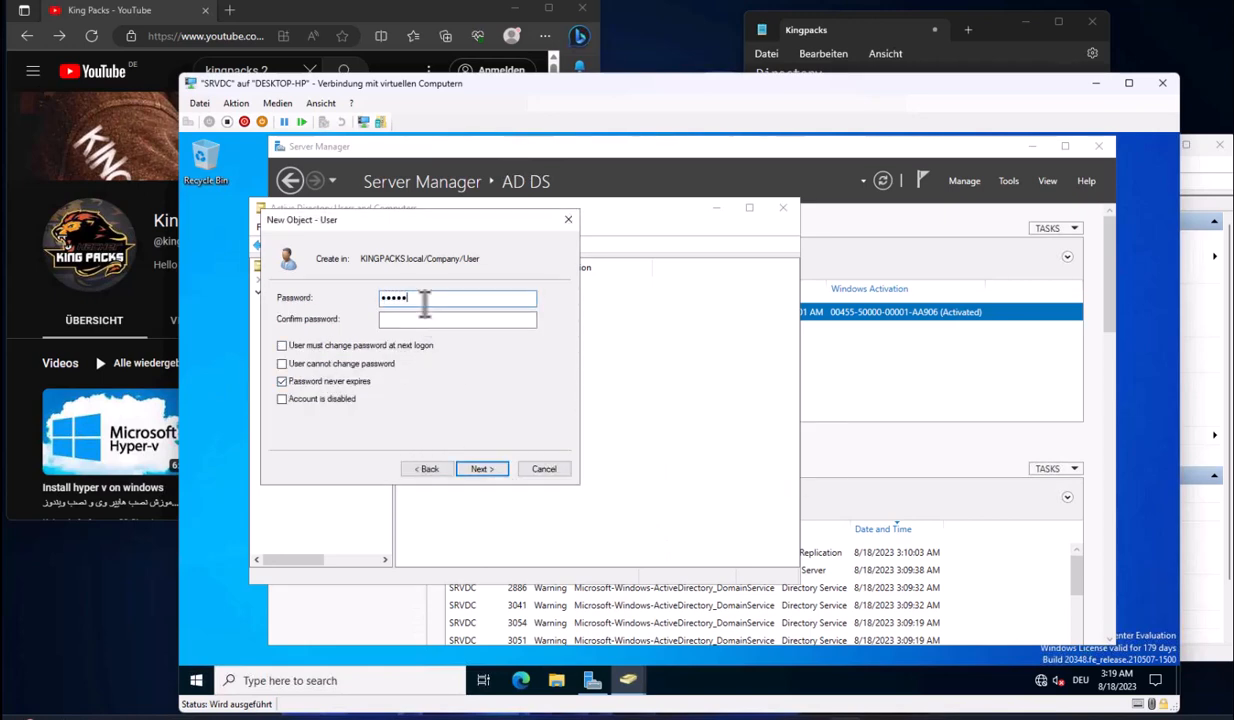
type("••")
key("Tab")
type("•")
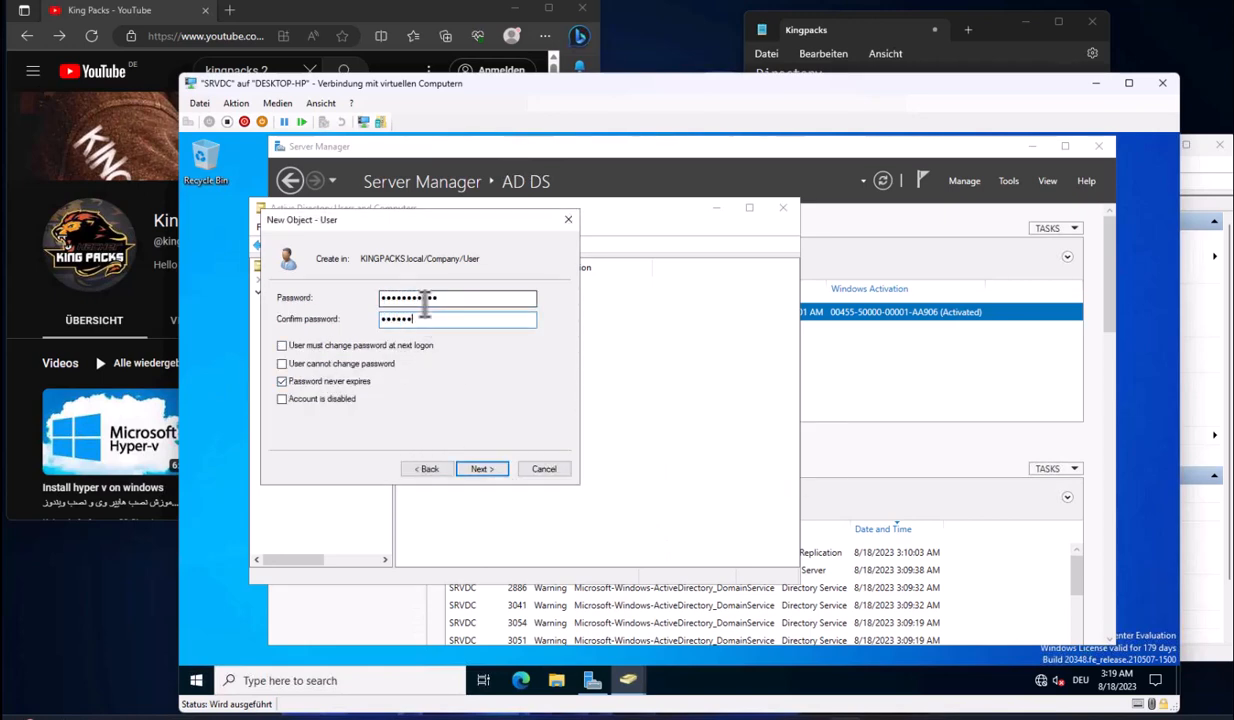
left_click(482, 469)
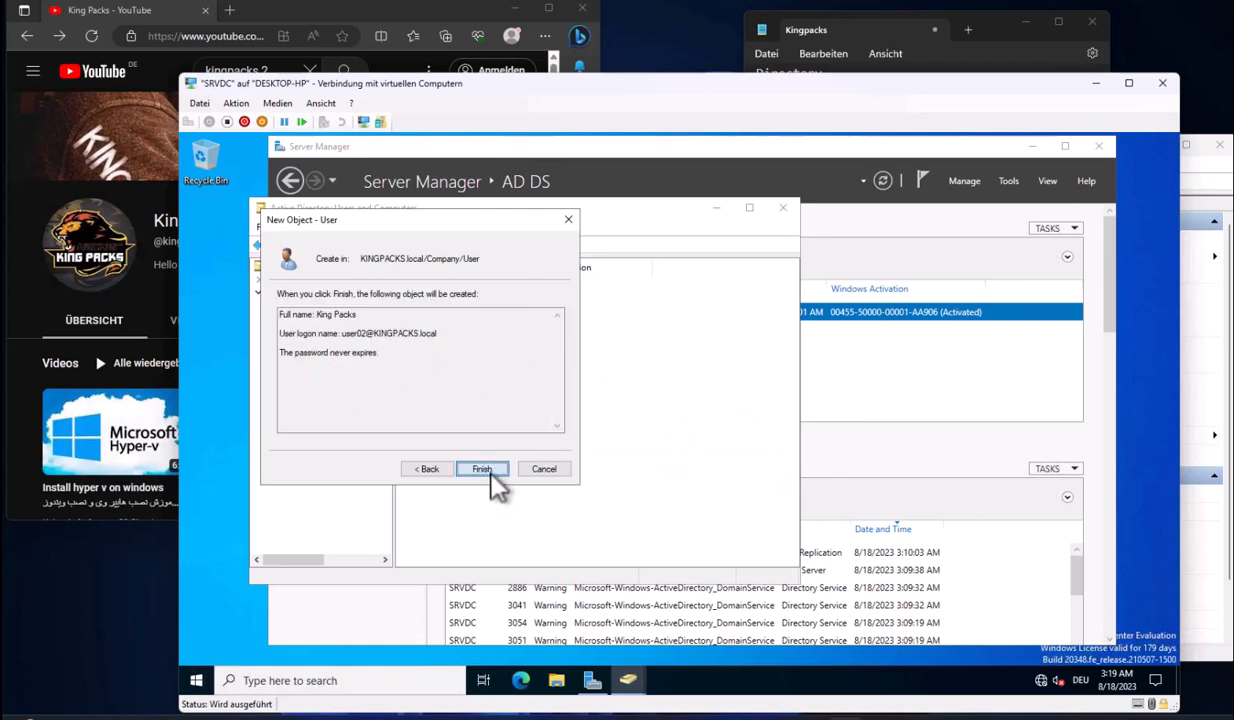
left_click(482, 469)
left_click(338, 397)
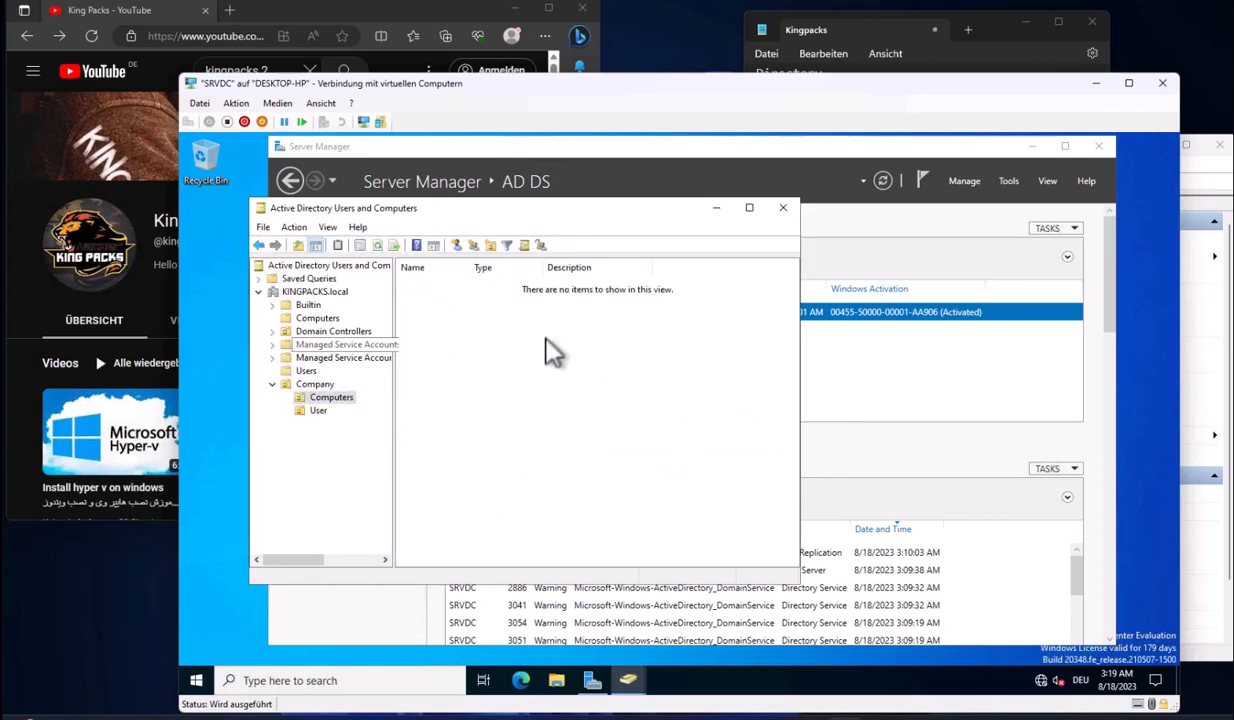
Highlight the Sakhte User checklist line, then close Active Directory Users and Computers
left_click(905, 70)
left_click(830, 234)
left_click_drag(834, 234, 754, 236)
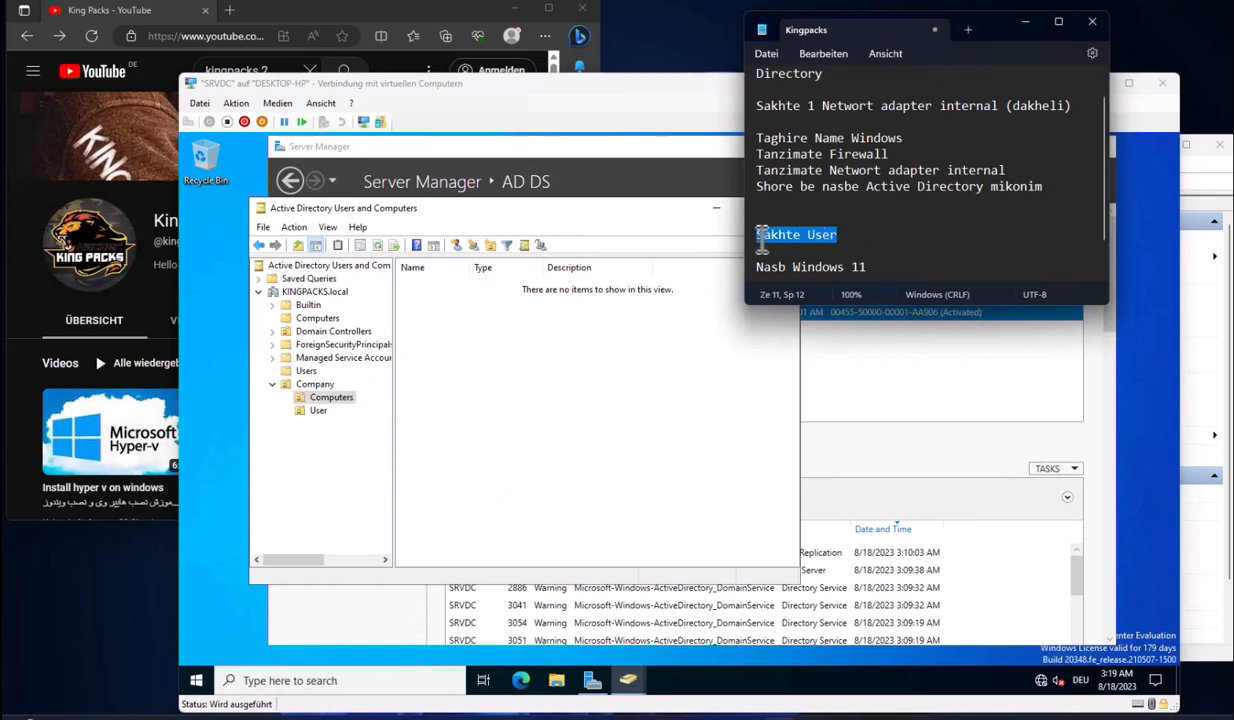
left_click(738, 284)
left_click(1000, 171)
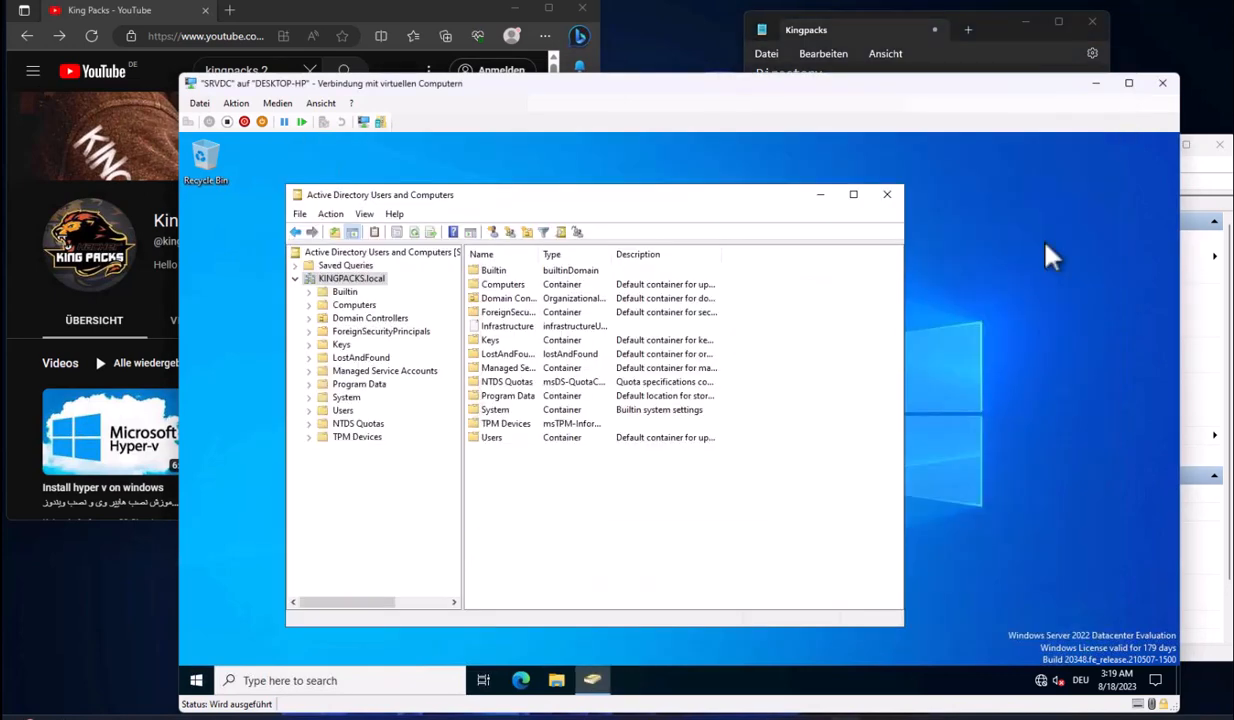
key("alt+F4")
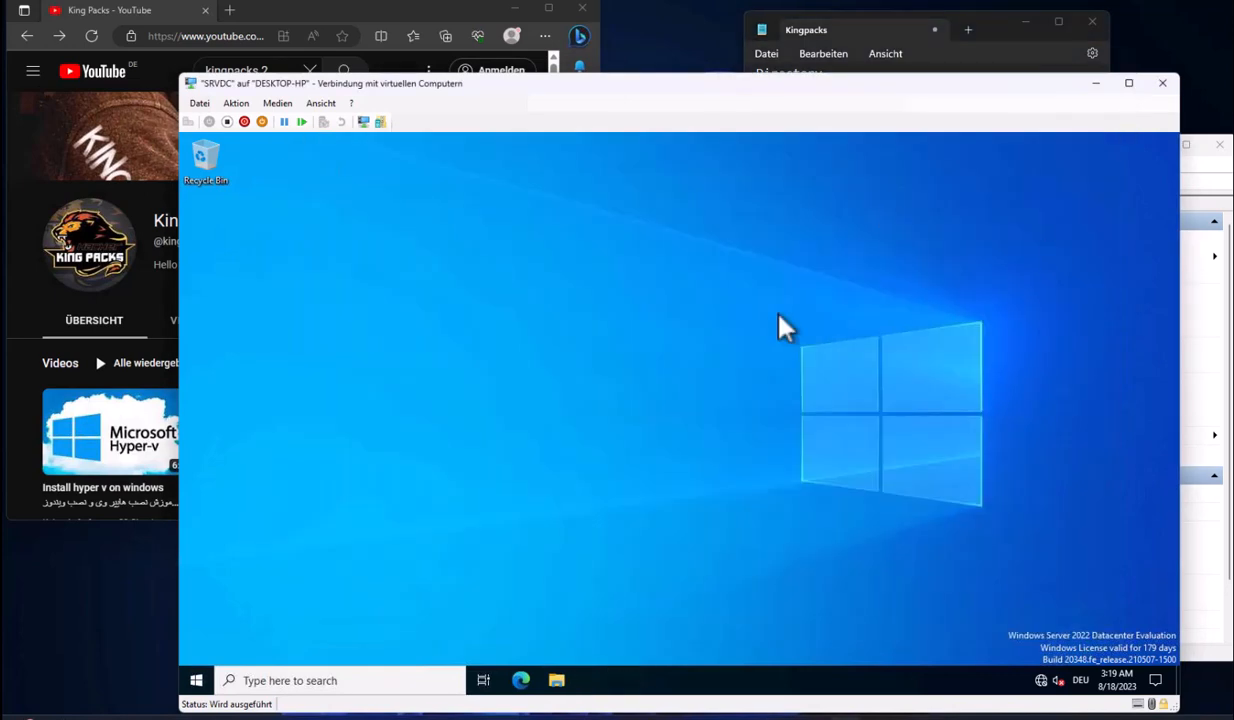
Shut down the SRVDC server from its Start menu power options
left_click(196, 680)
left_click(197, 648)
left_click(275, 596)
left_click(393, 607)
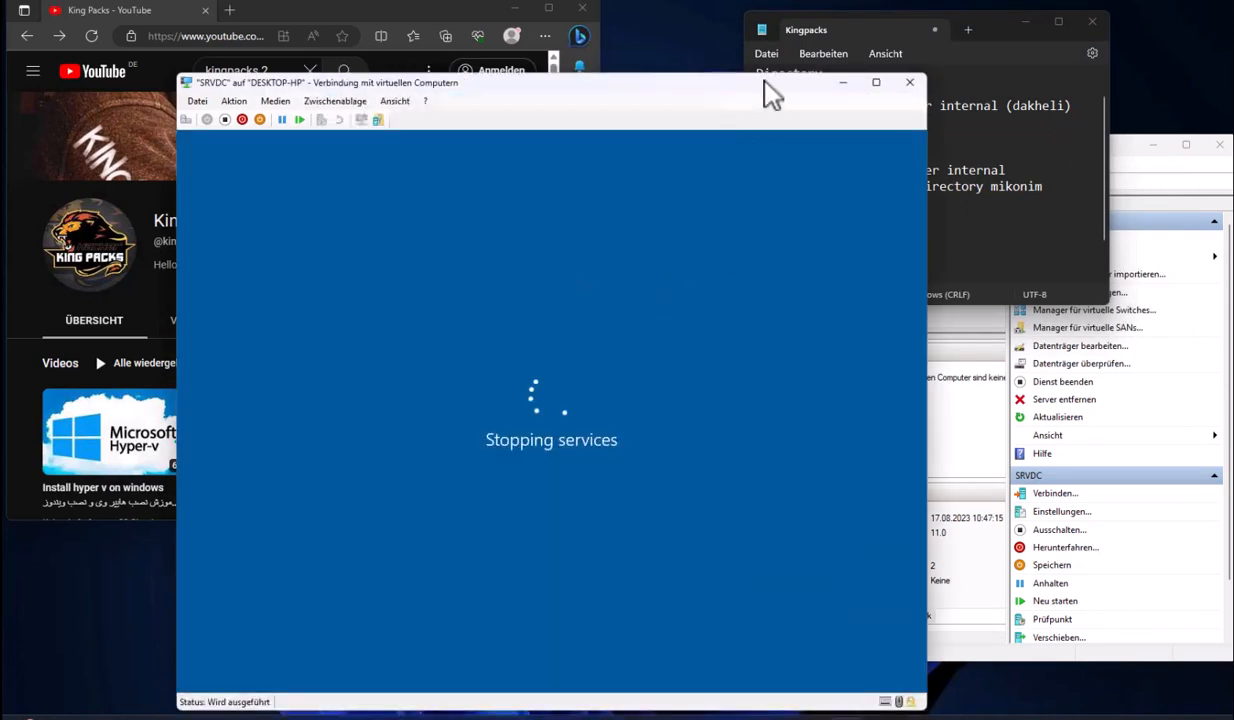
Select the next checklist line and return to Hyper-V Manager's virtual machine list
left_click(970, 223)
scroll(895, 237, "down", 2)
mouse_move(893, 227)
left_mouse_down()
mouse_move(745, 233)
mouse_move(881, 230)
left_mouse_up()
left_click_drag(760, 256, 1070, 254)
left_click(1070, 252)
left_click(1128, 152)
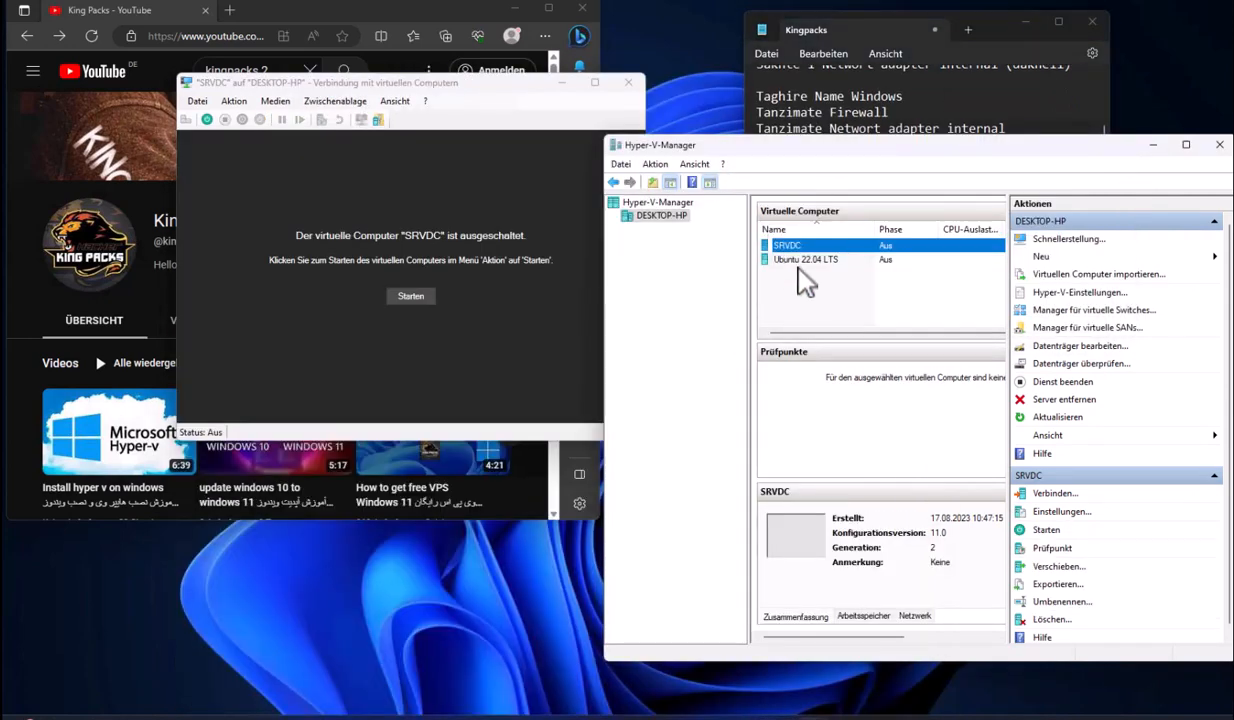
right_click(801, 272)
Create new VM PC01 with 4096 MB memory and a 40 GB PC01.vhdx disk
left_click(1043, 260)
left_click(1120, 262)
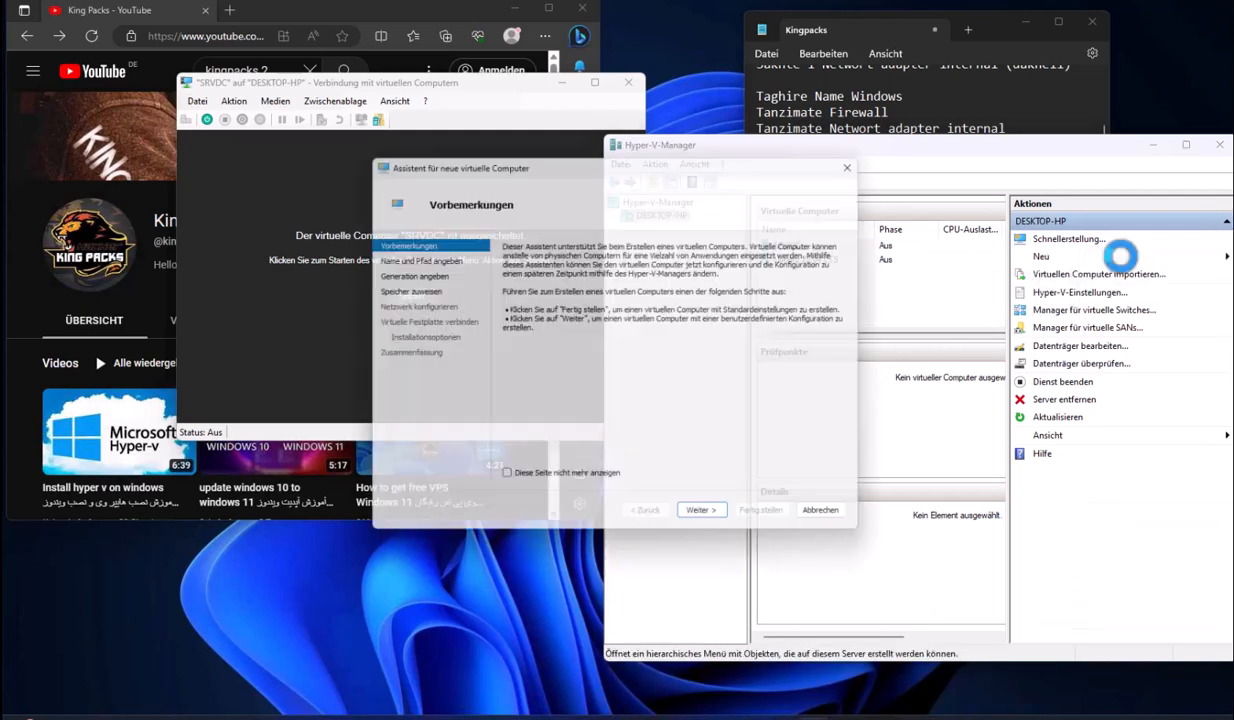
left_click(716, 526)
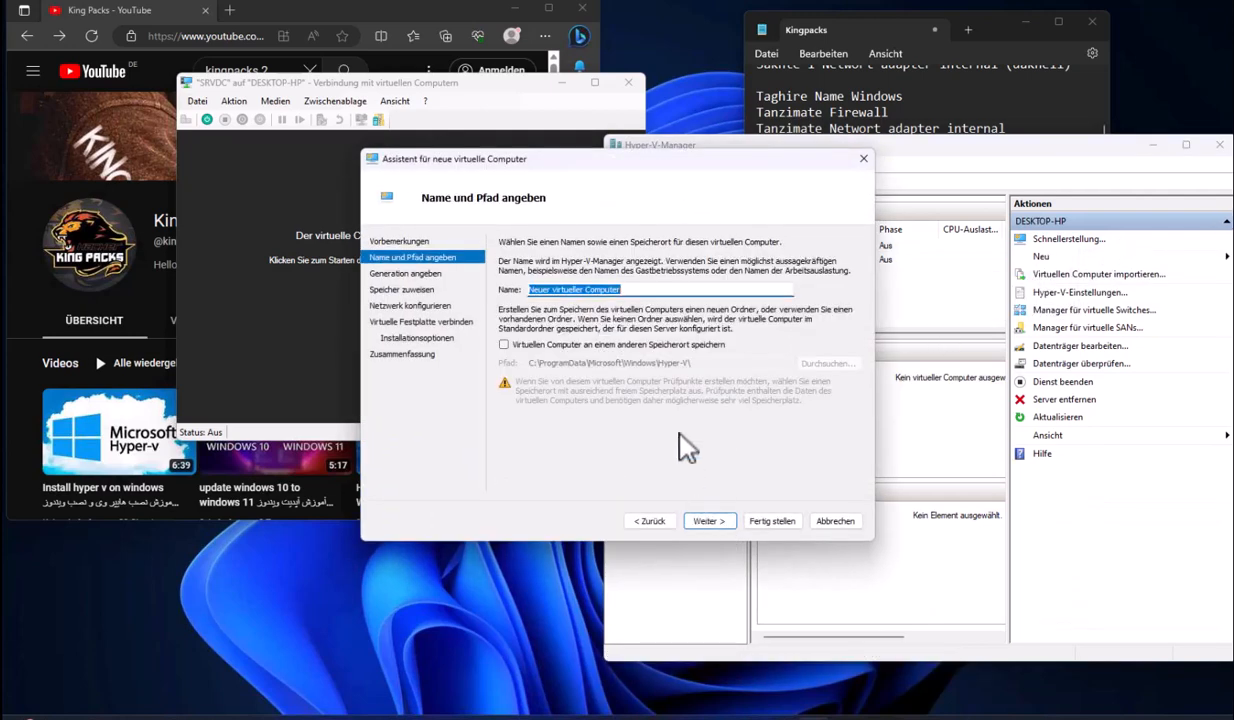
type("Client 01")
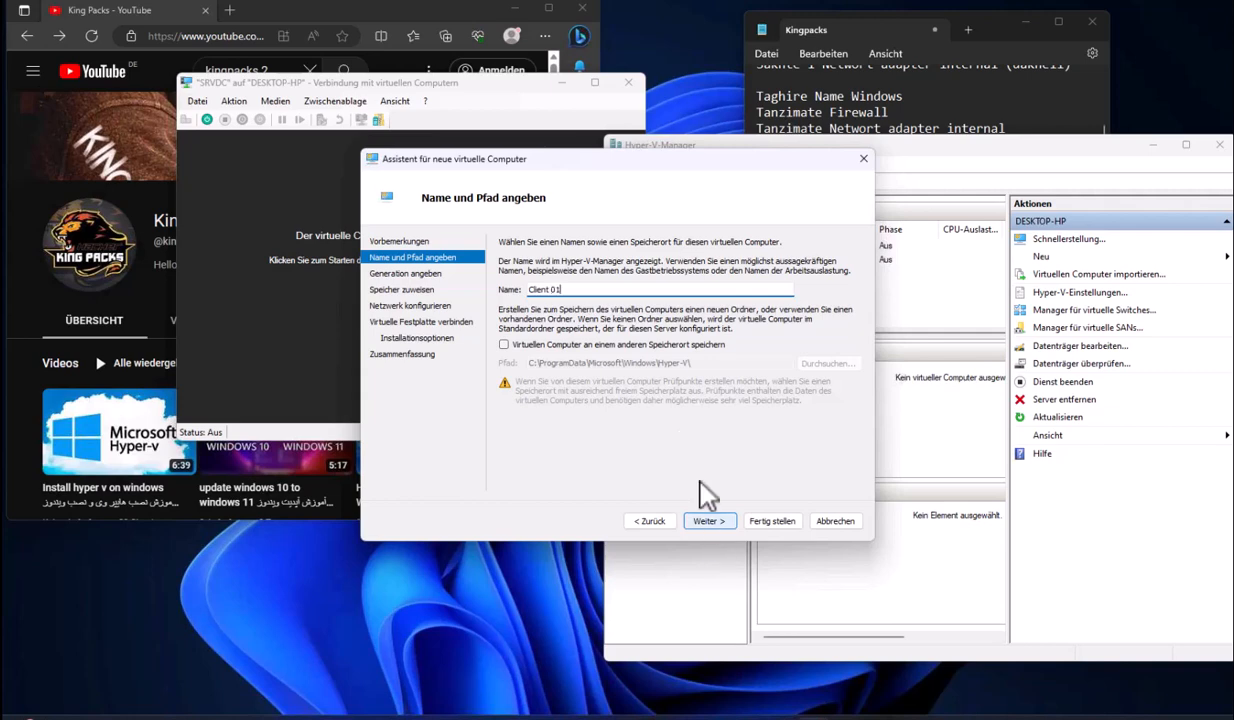
left_click_drag(568, 289, 497, 289)
left_click(718, 521)
left_click(718, 523)
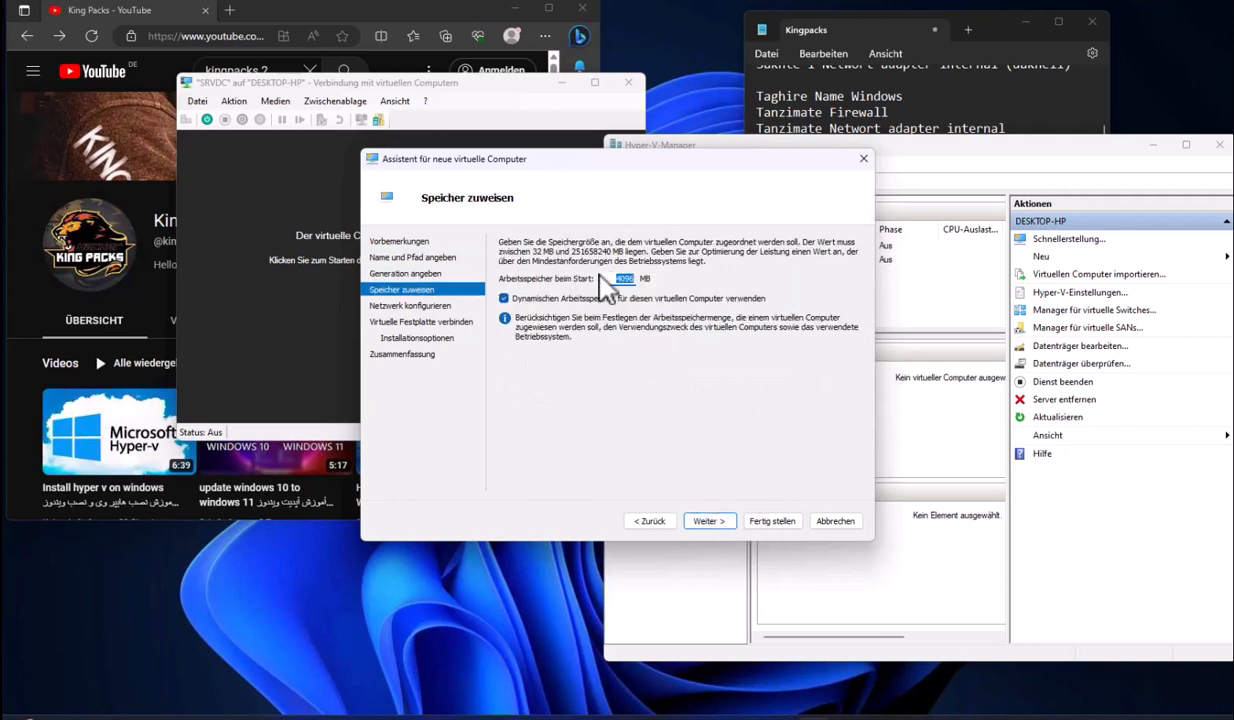
left_click(730, 521)
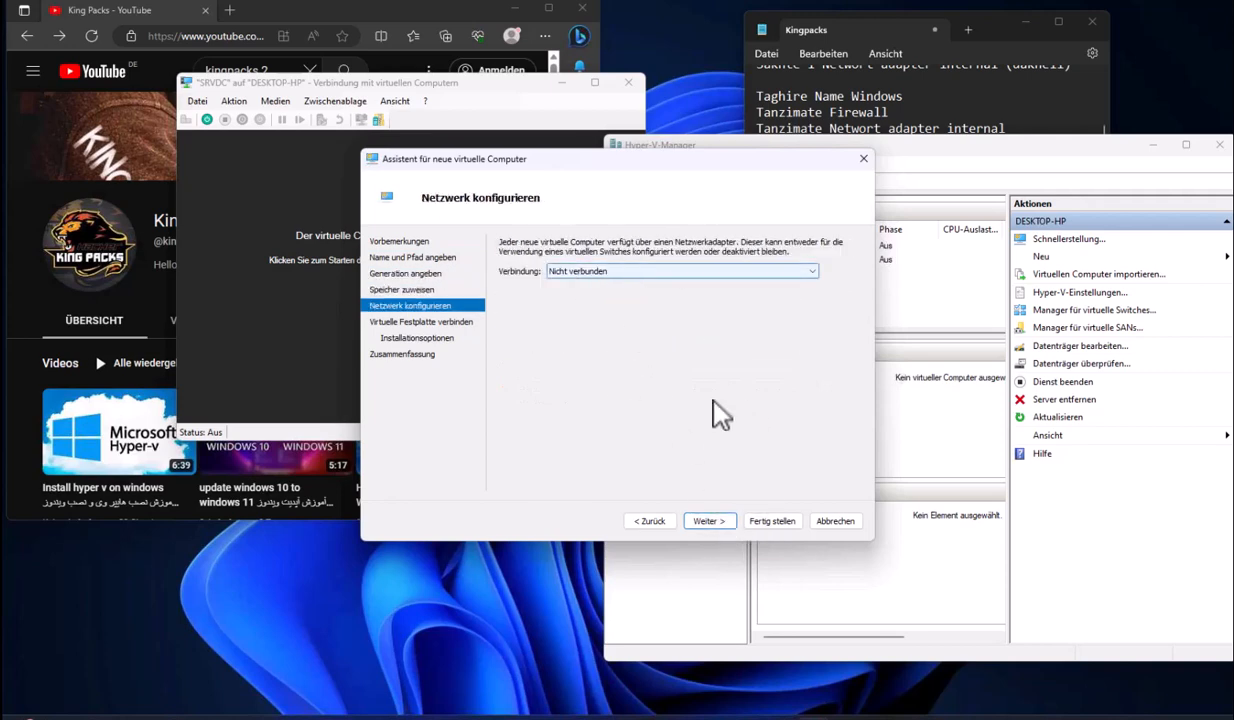
left_click(638, 272)
left_click(590, 313)
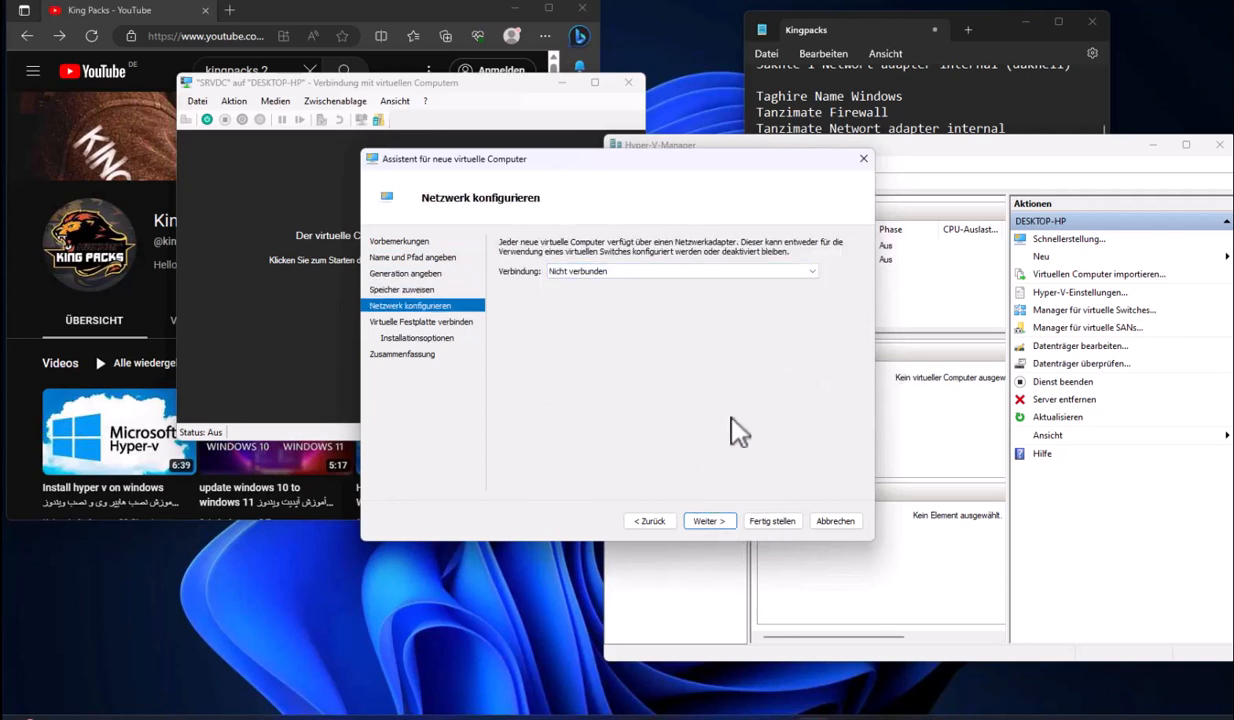
left_click(706, 521)
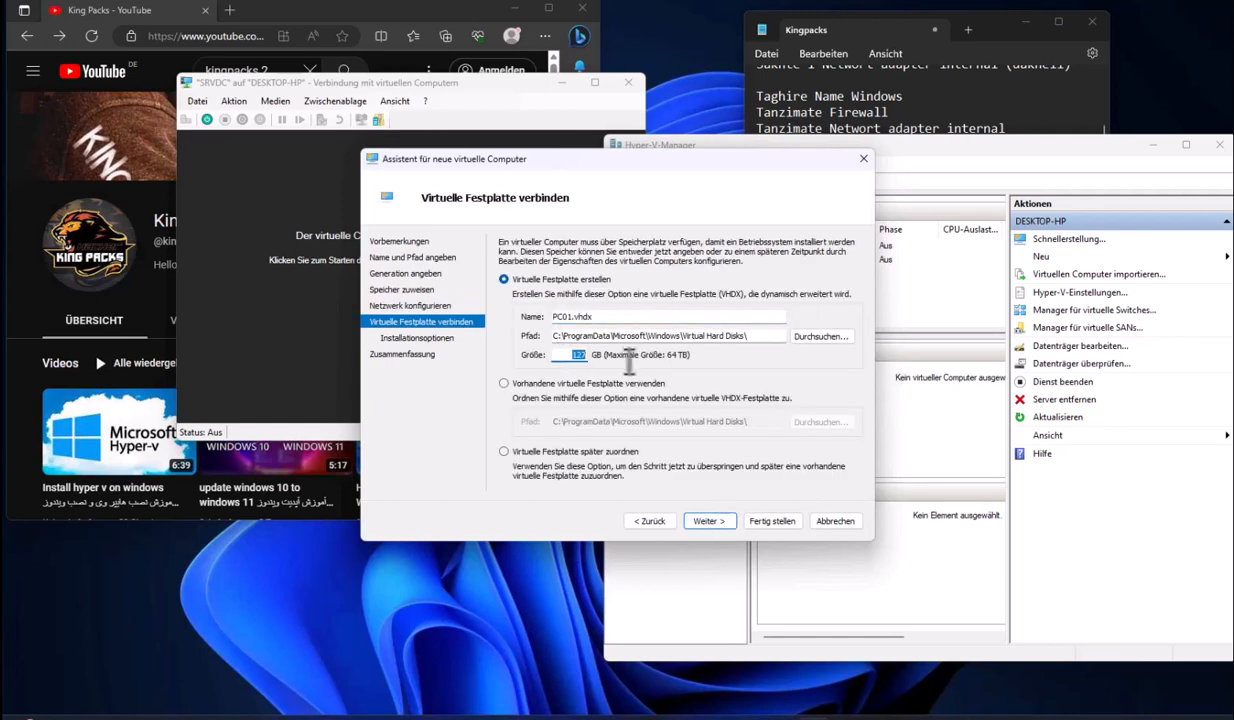
left_click(705, 522)
Attach the Win11_22H2_German_x64v2 ISO as boot image and finish the wizard
left_click(548, 289)
left_click(750, 324)
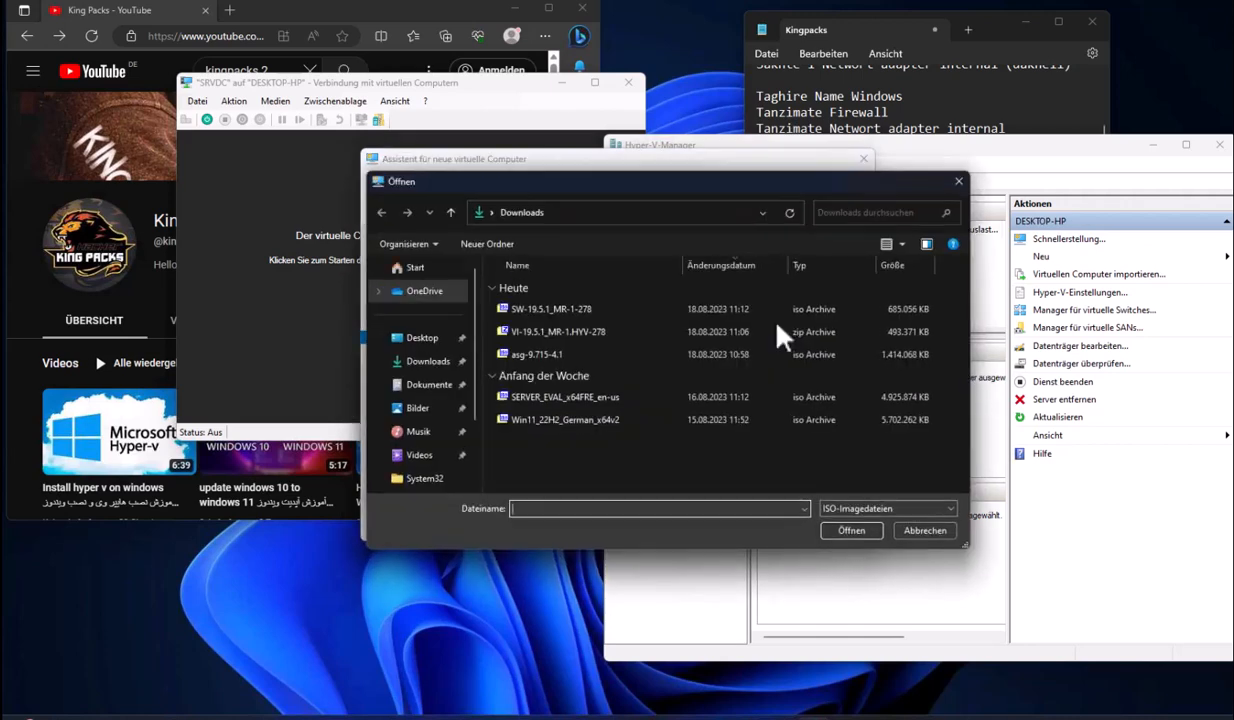
left_click(540, 420)
left_click(849, 533)
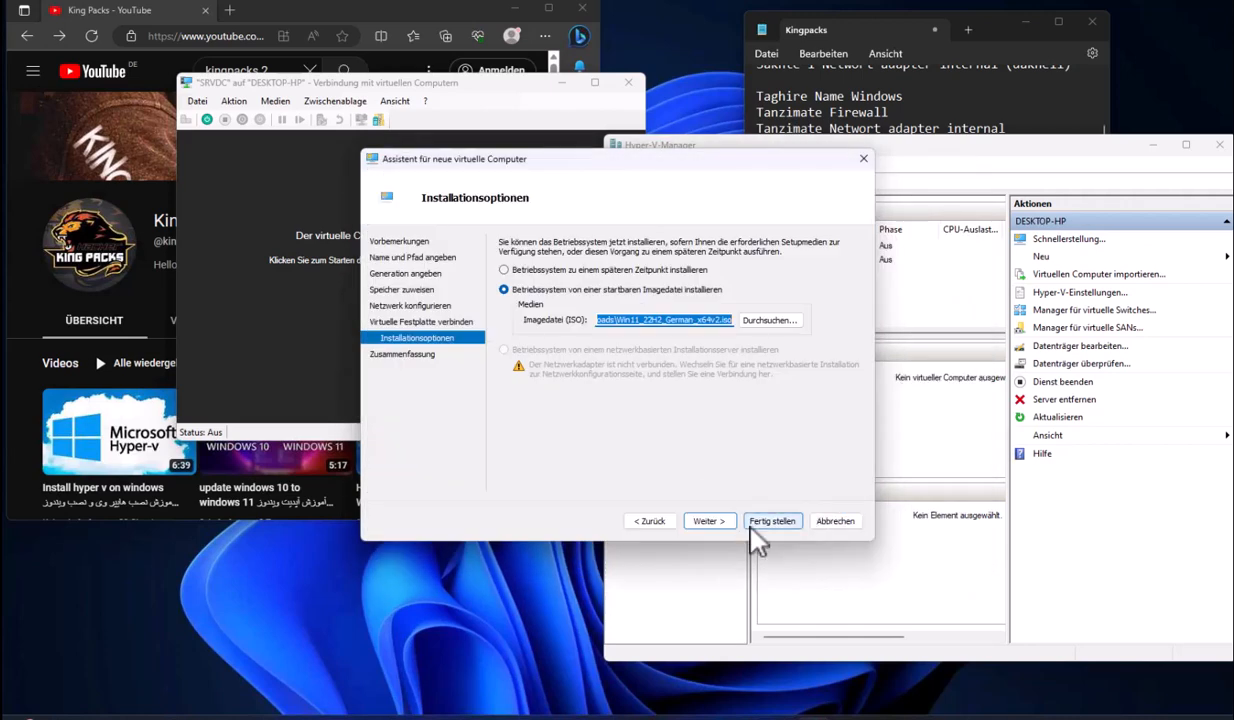
left_click(709, 521)
left_click(766, 521)
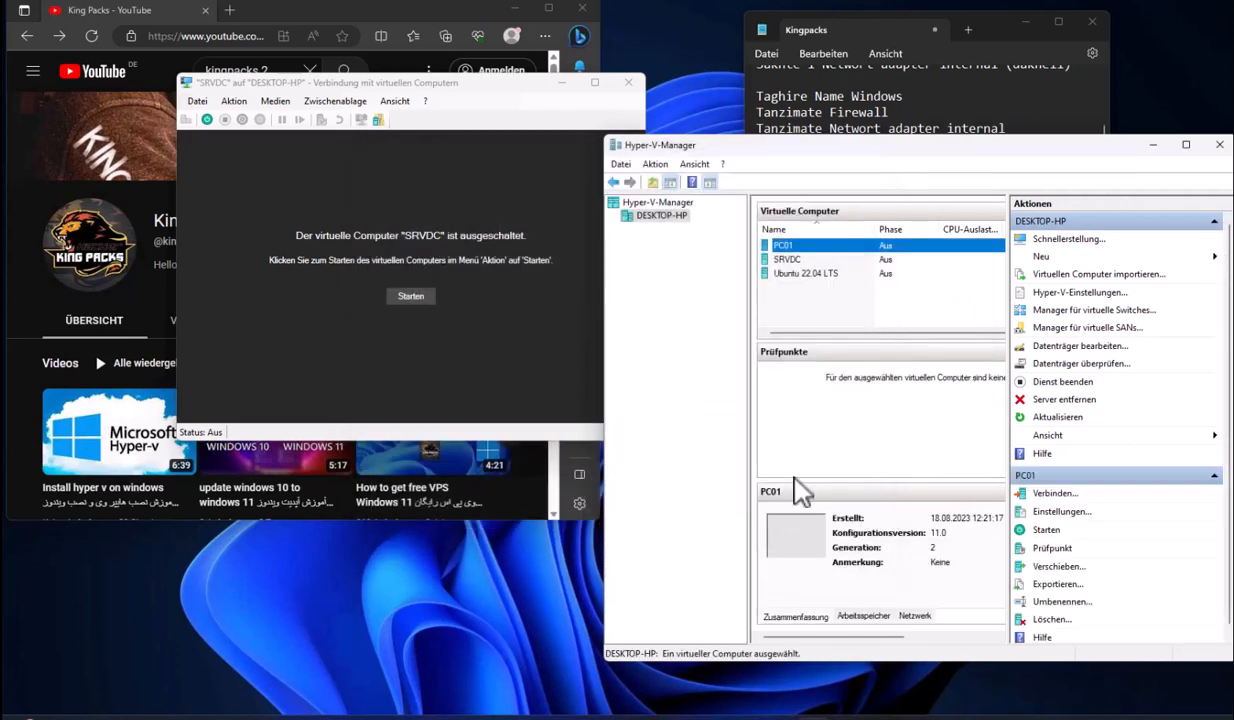
Give PC01 4 virtual processors in its settings
right_click(788, 243)
left_click(825, 276)
left_click(465, 226)
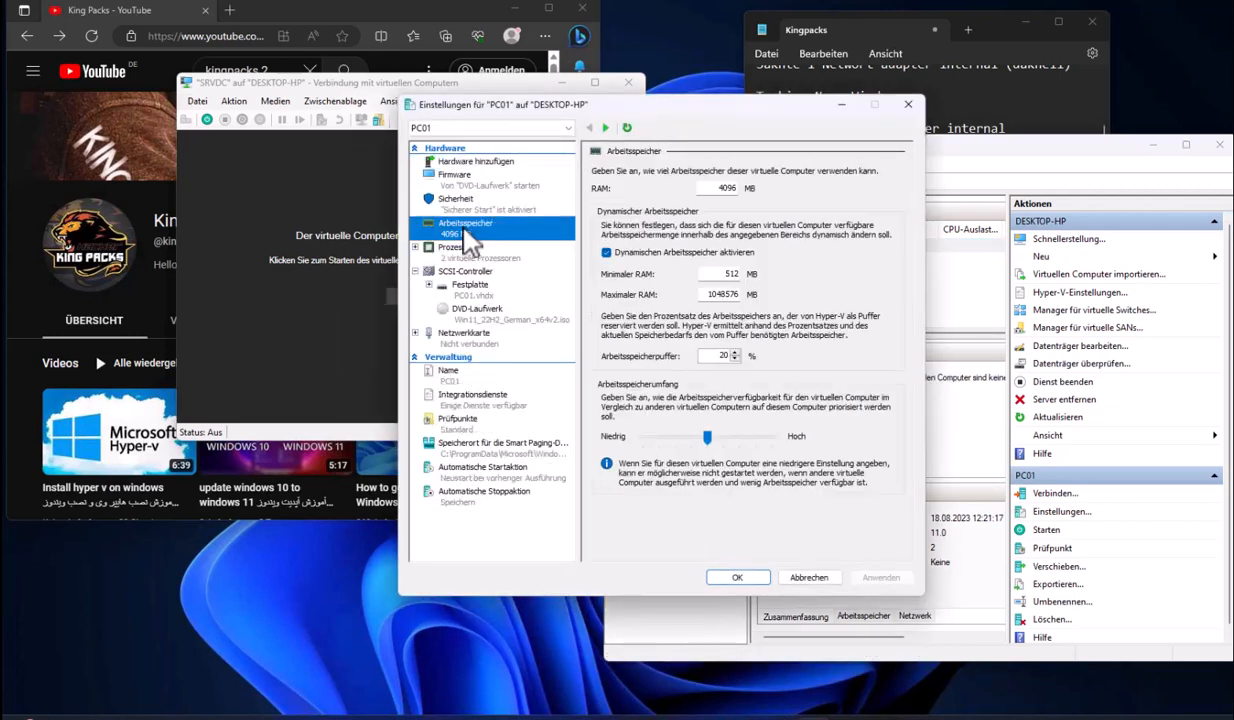
left_click(463, 248)
double_click(758, 204)
key("Return")
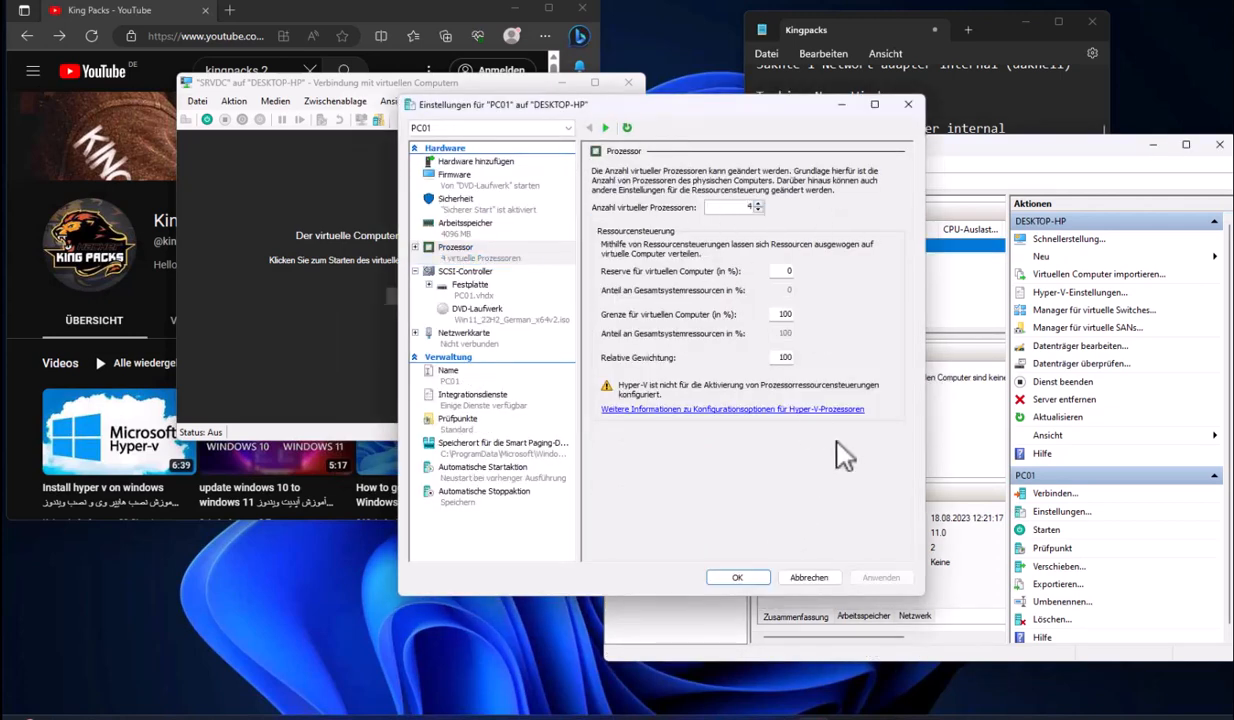
Set PC01's stop action to shut down, start action to none, disable checkpoints, and start it
double_click(783, 246)
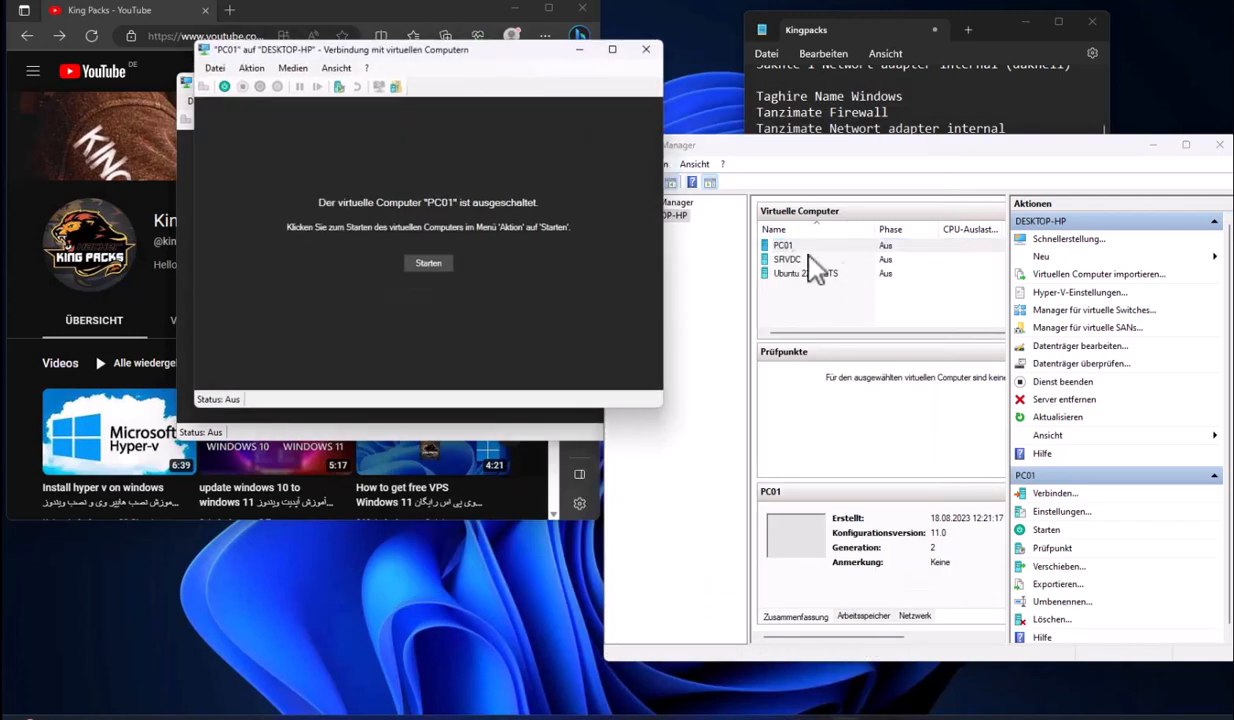
left_click(215, 68)
left_click(232, 88)
left_click(440, 497)
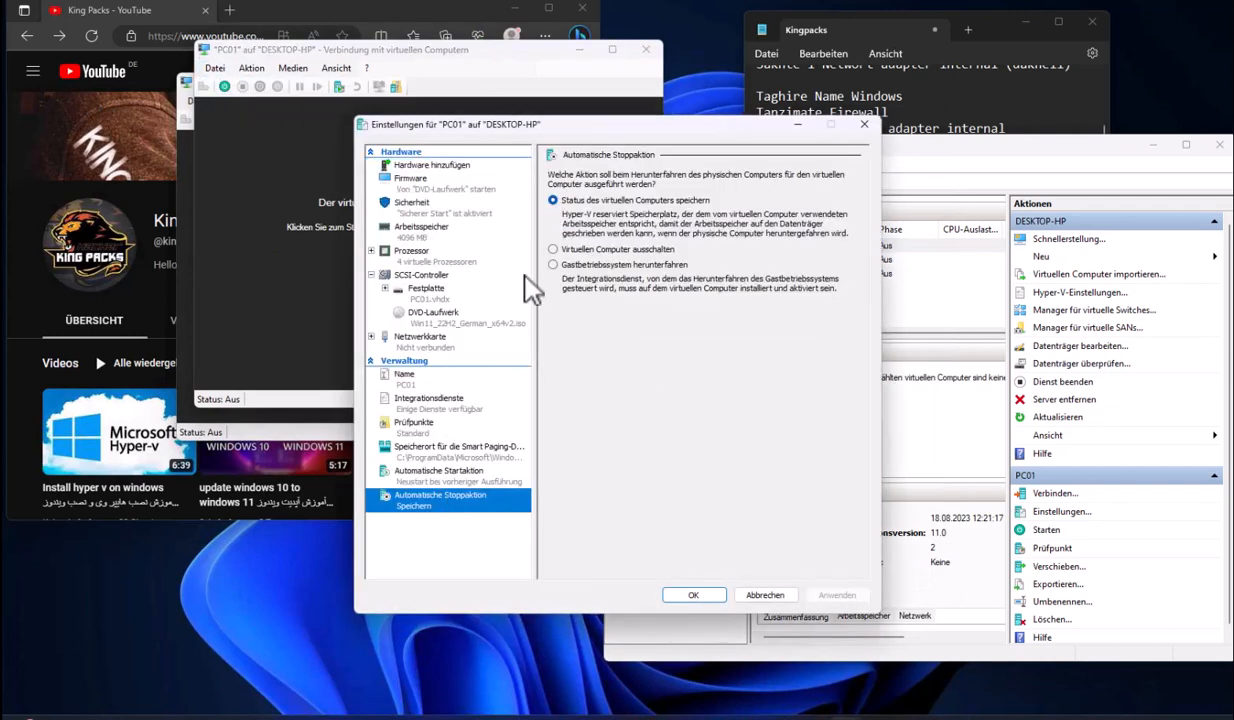
left_click(565, 262)
left_click(462, 473)
left_click(556, 199)
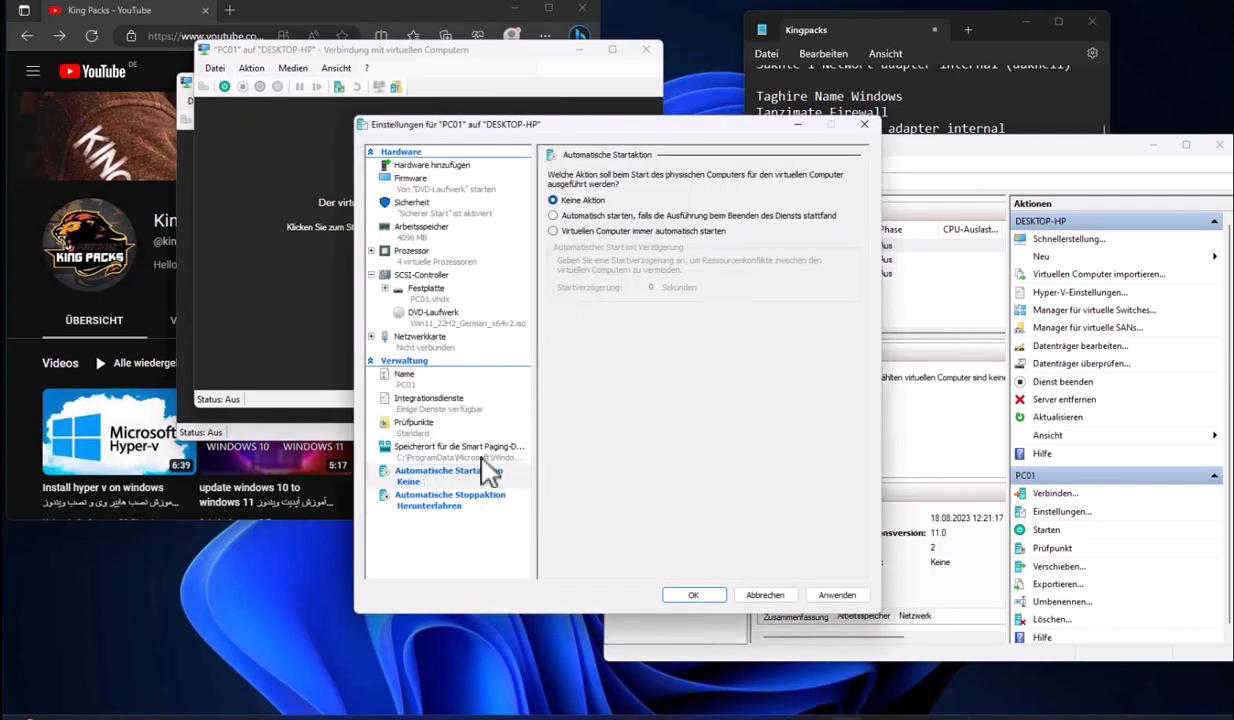
left_click(463, 446)
left_click(428, 422)
left_click(568, 204)
left_click(406, 377)
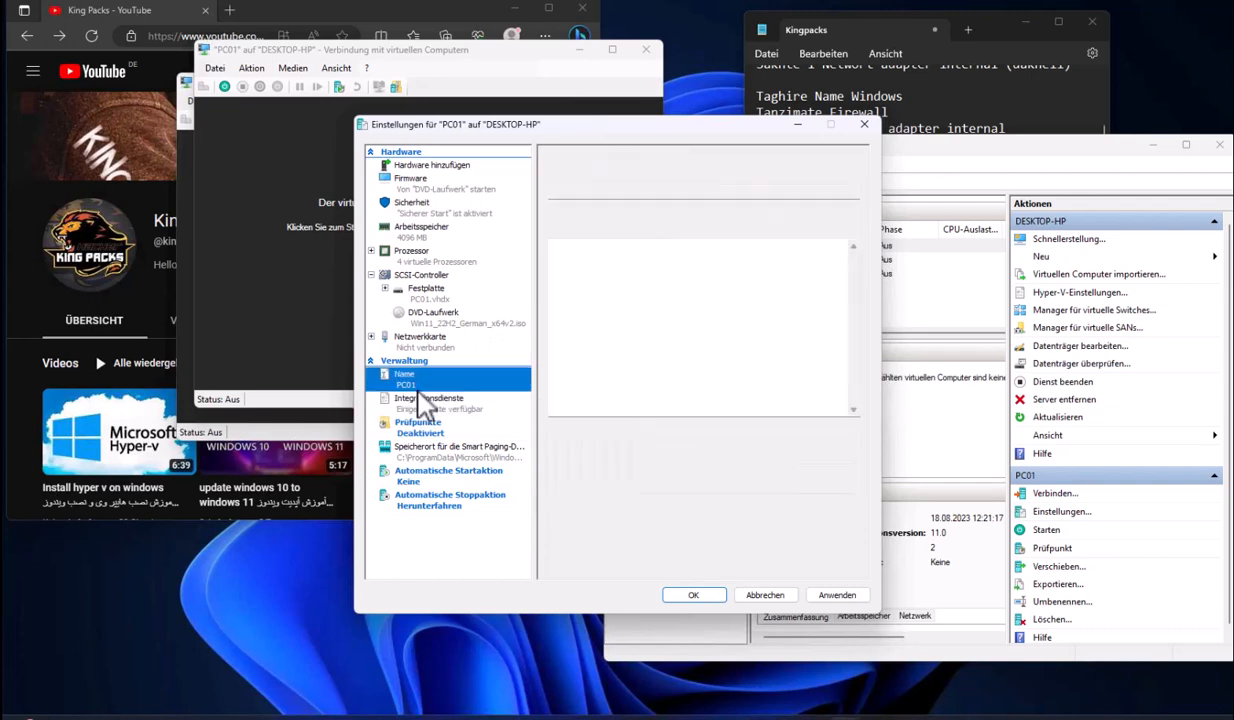
left_click(694, 598)
left_click(500, 250)
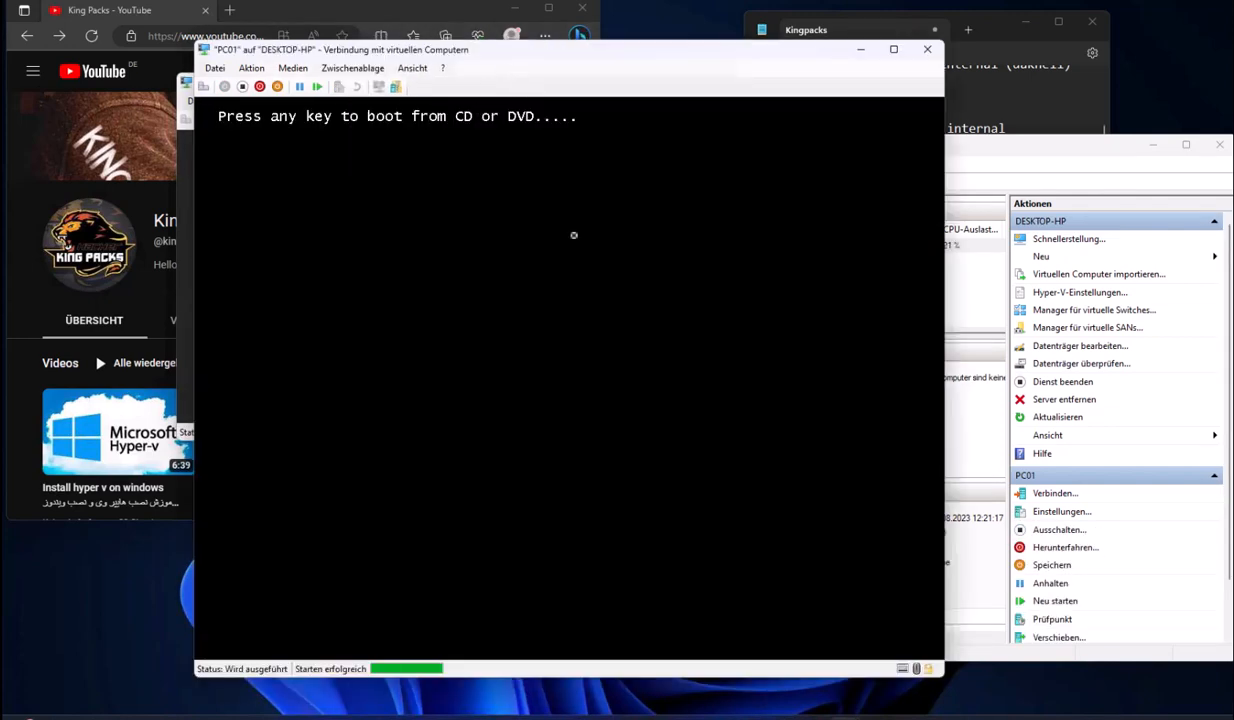
Review the language, format and keyboard options and accept the German setup settings
left_click_drag(655, 62, 910, 70)
left_click_drag(407, 77, 746, 148)
left_click_drag(901, 67, 801, 67)
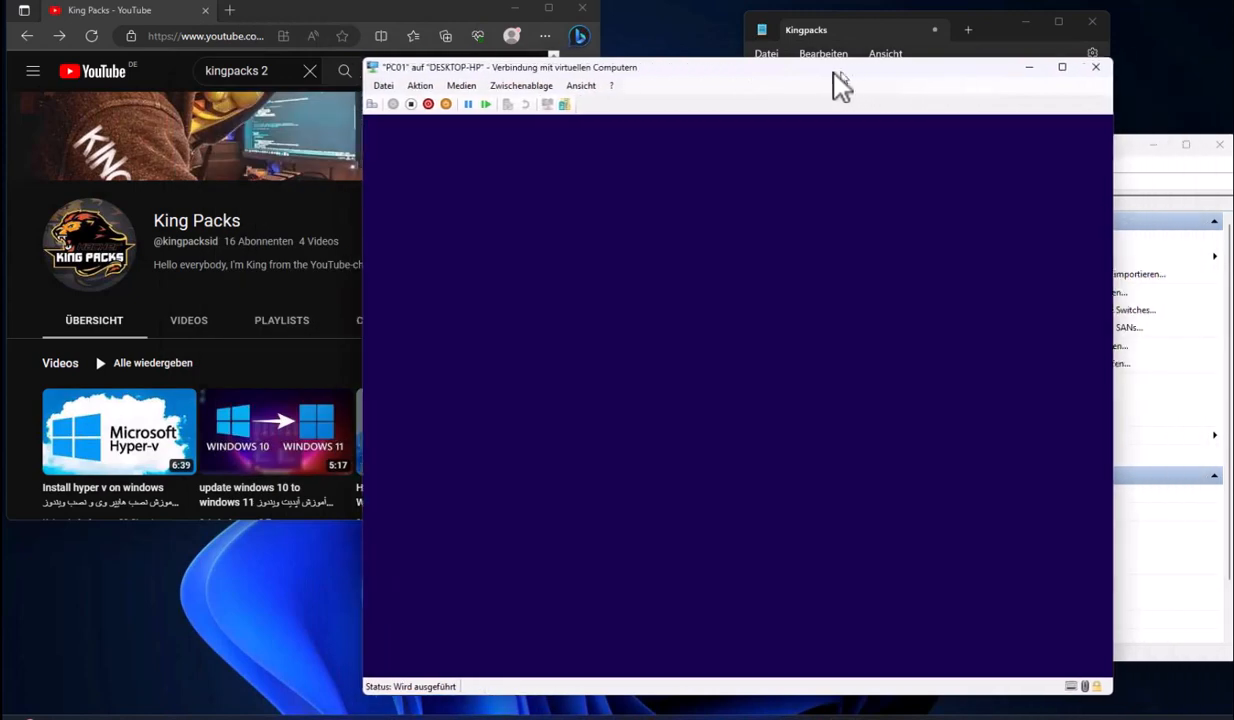
left_click(738, 412)
left_click(740, 411)
left_click(748, 387)
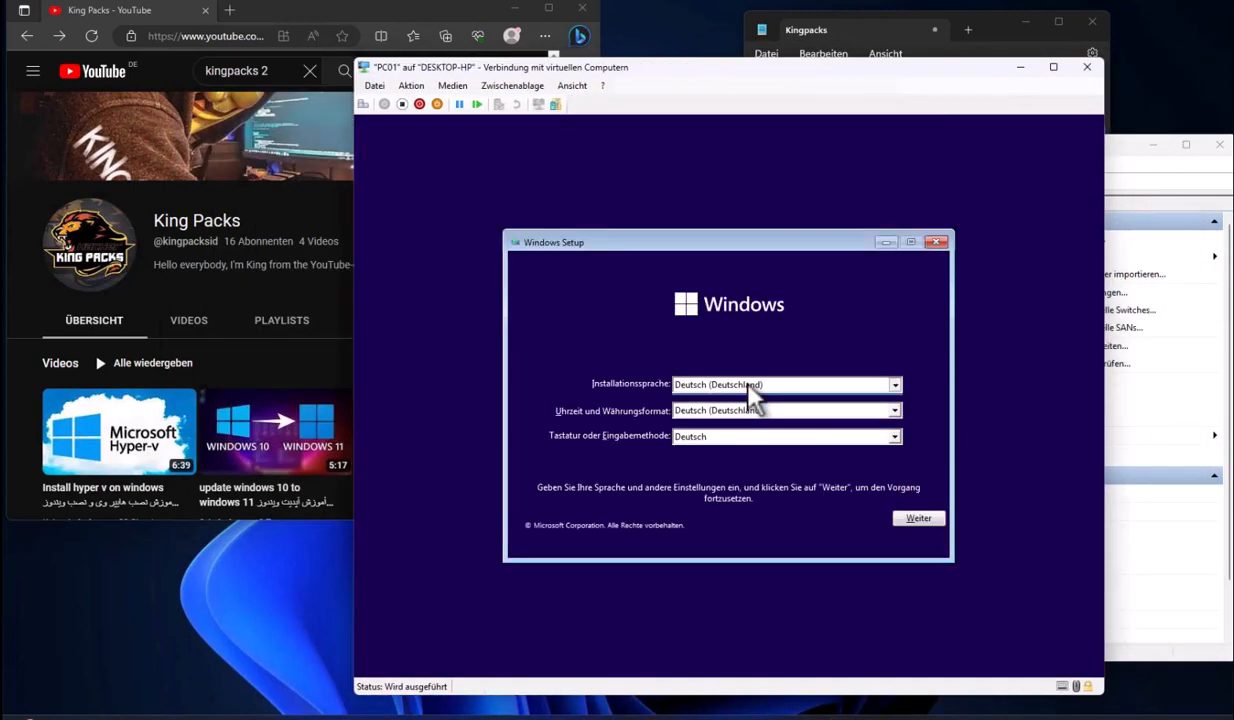
left_click(749, 388)
left_click(753, 411)
left_click(752, 411)
left_click(737, 437)
left_click(742, 437)
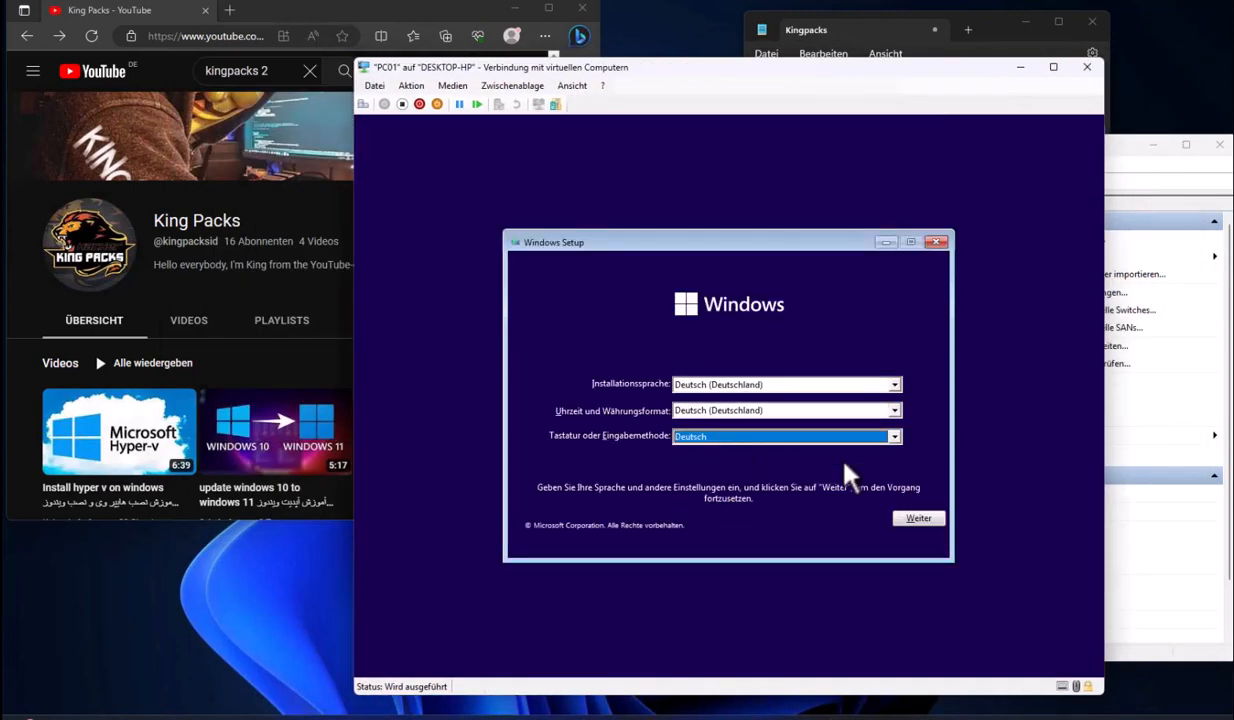
left_click(904, 517)
Start installing Windows 11 Pro without a product key
left_click(781, 402)
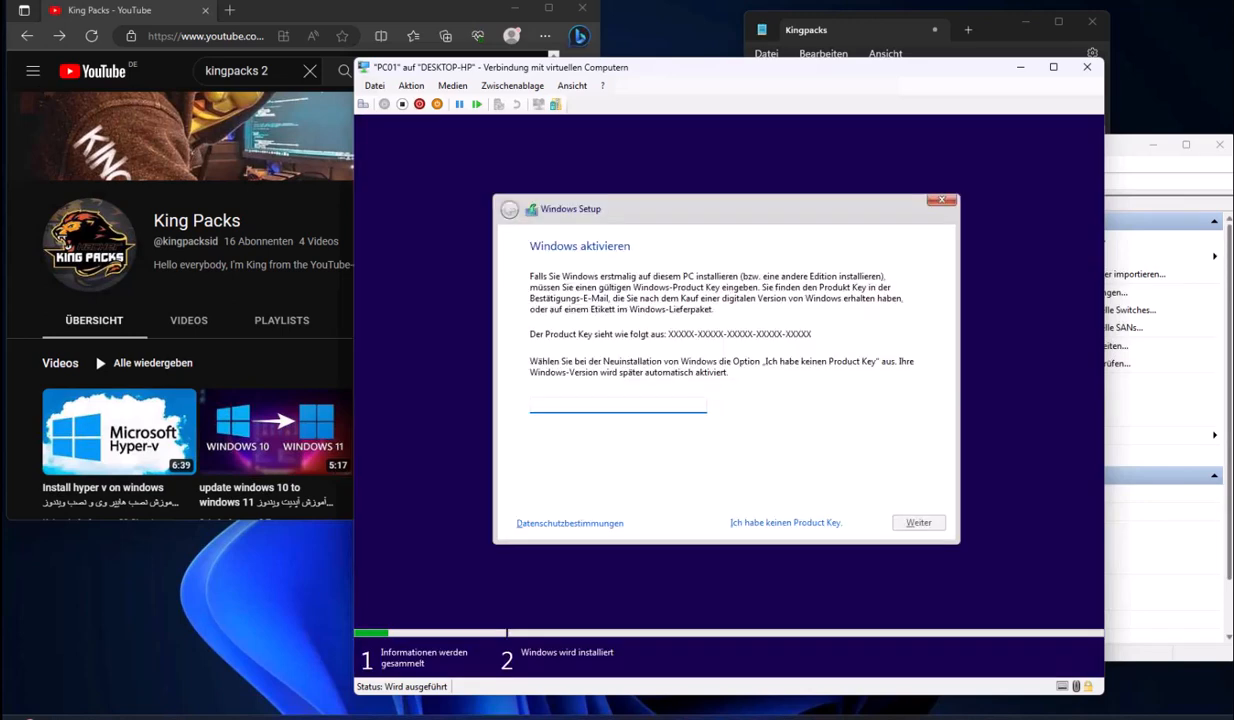
left_click(778, 520)
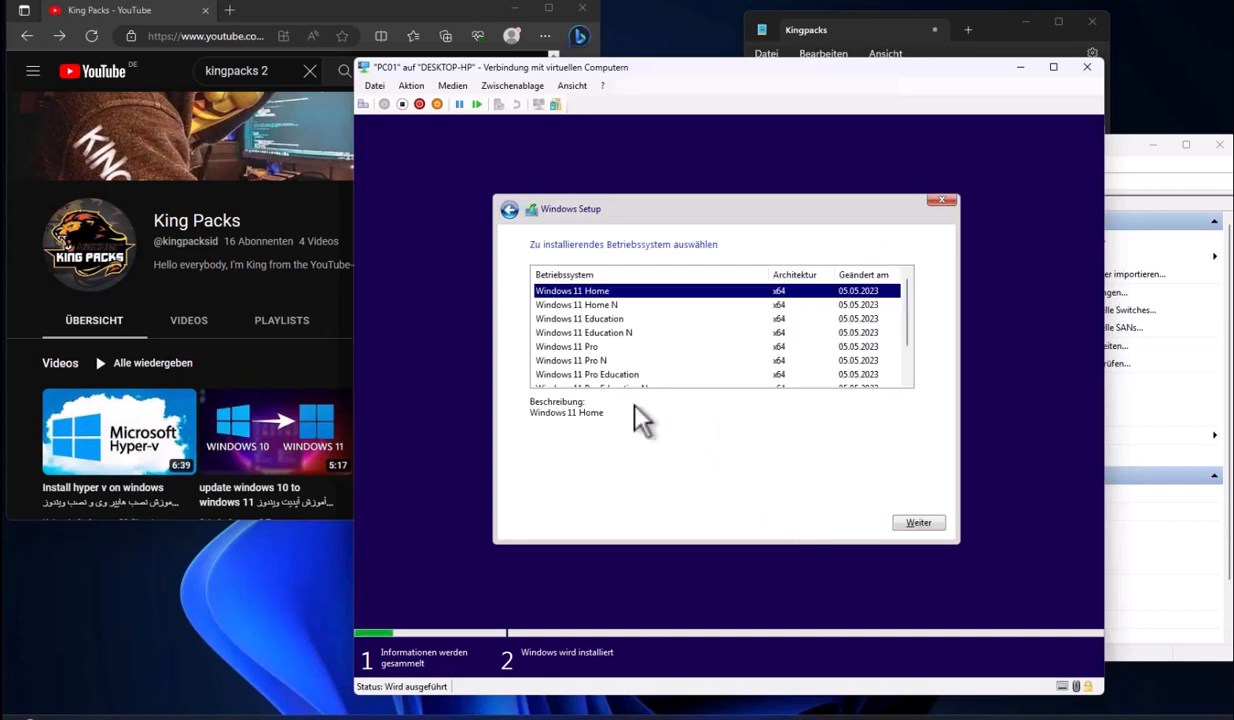
left_click(620, 348)
left_click(918, 522)
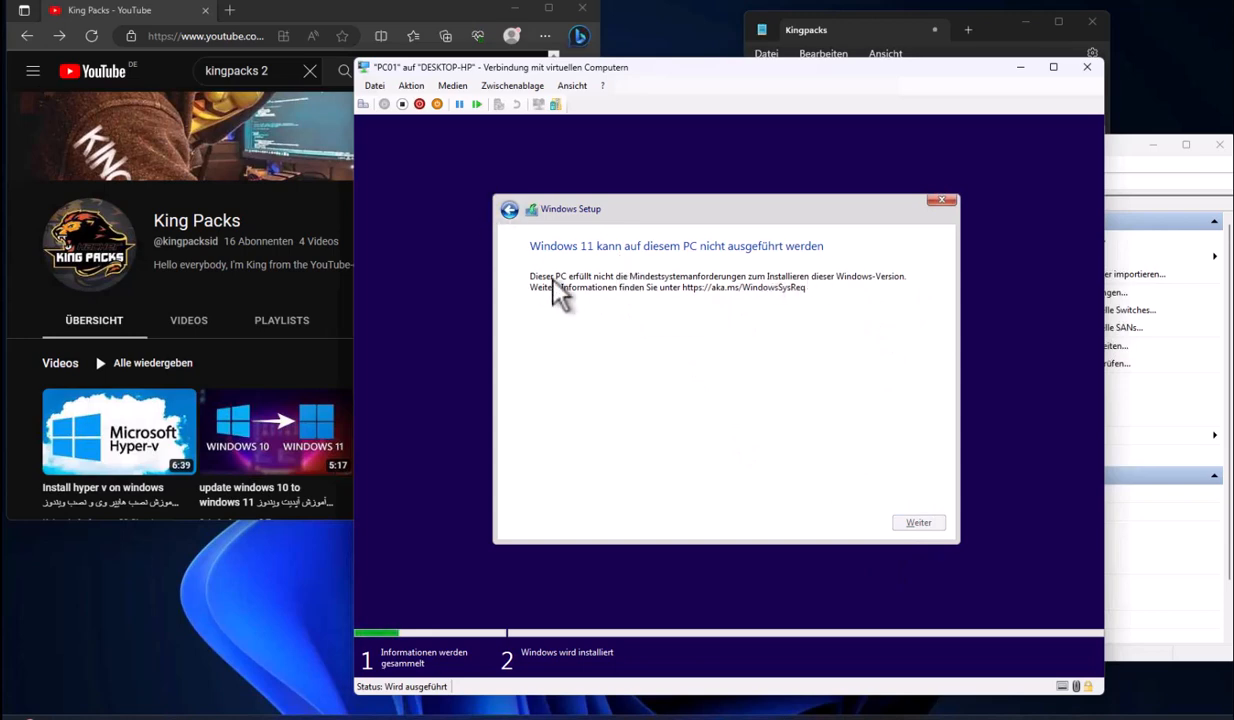
Cancel Windows setup, turn off PC01, and close its connection window
left_click(941, 200)
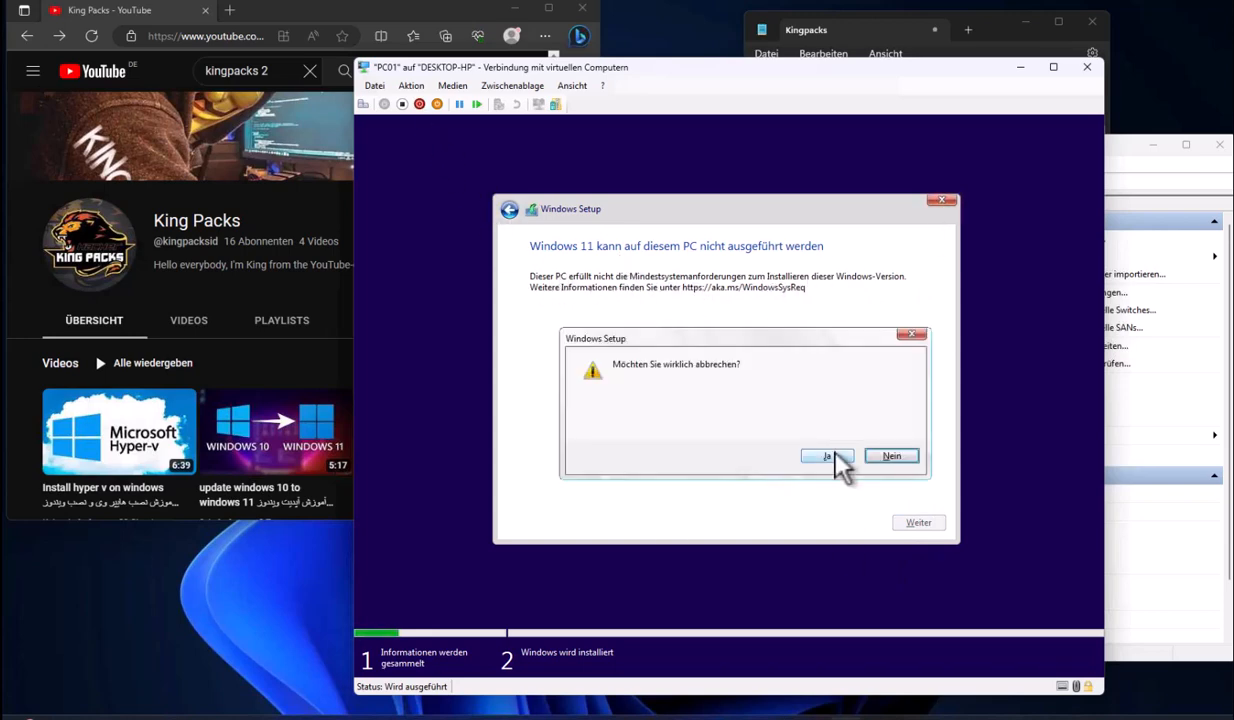
left_click(830, 455)
left_click(936, 242)
left_click(827, 455)
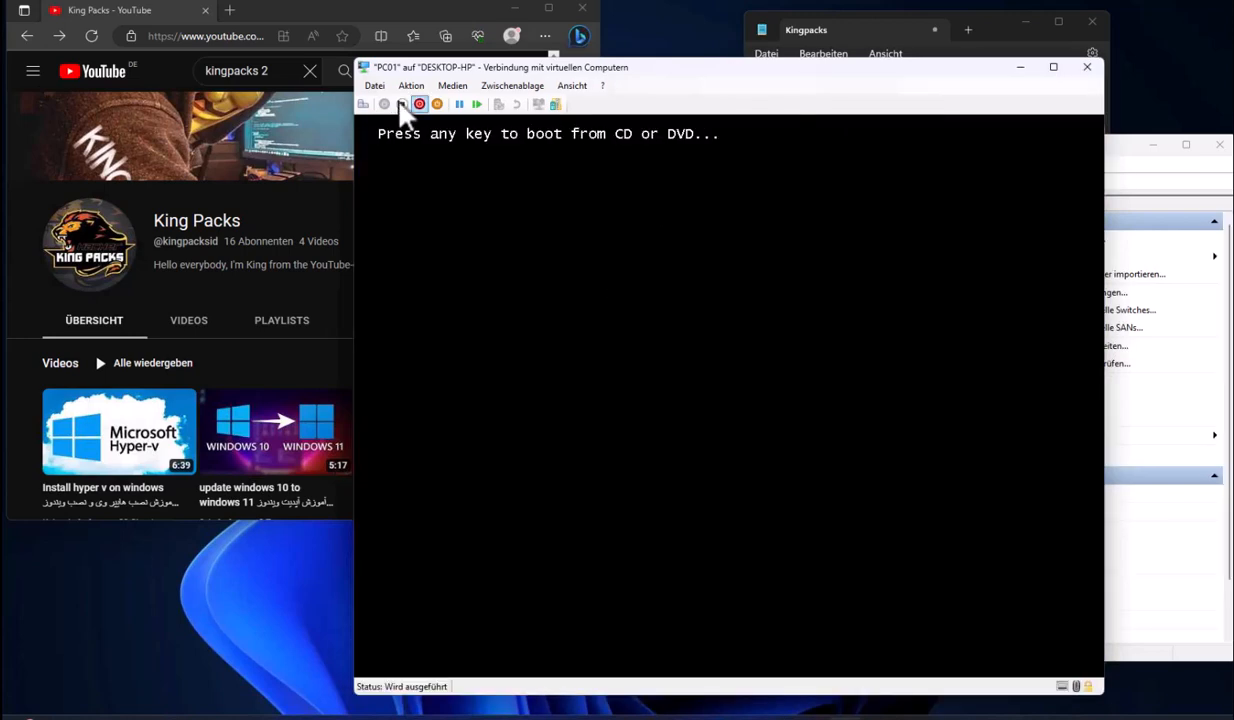
left_click(436, 105)
left_click(818, 405)
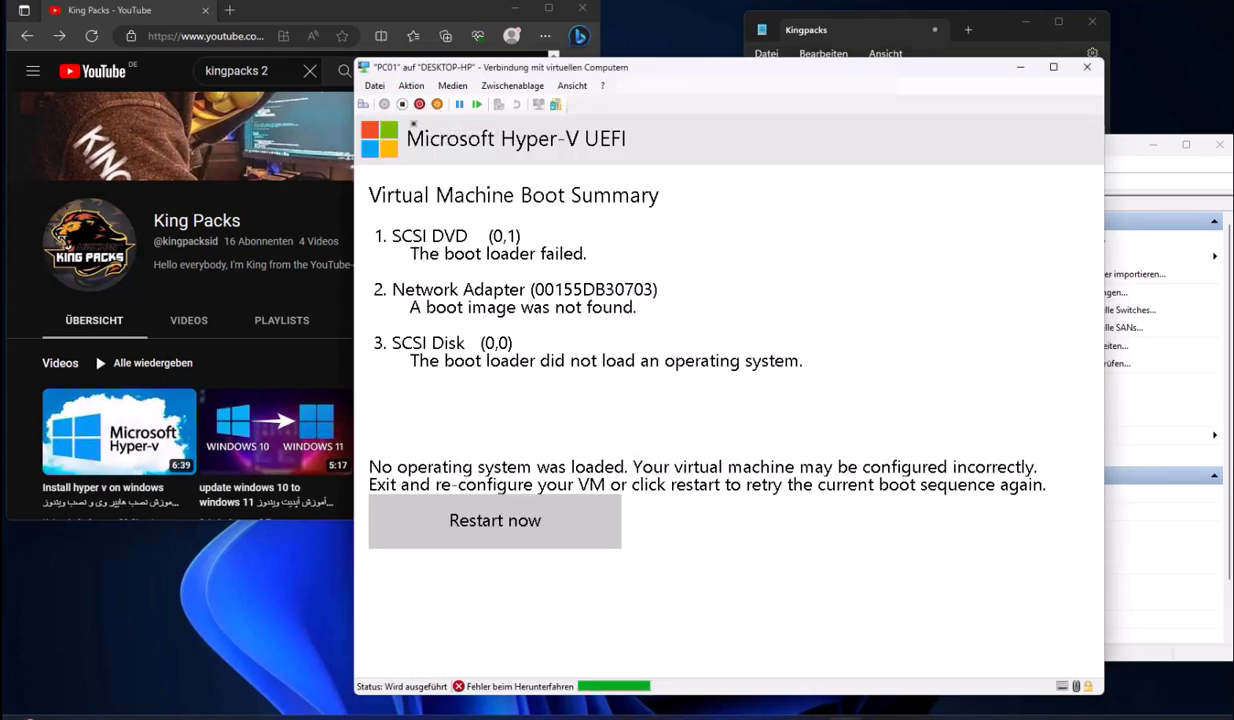
left_click(419, 104)
key("Return")
left_click(404, 104)
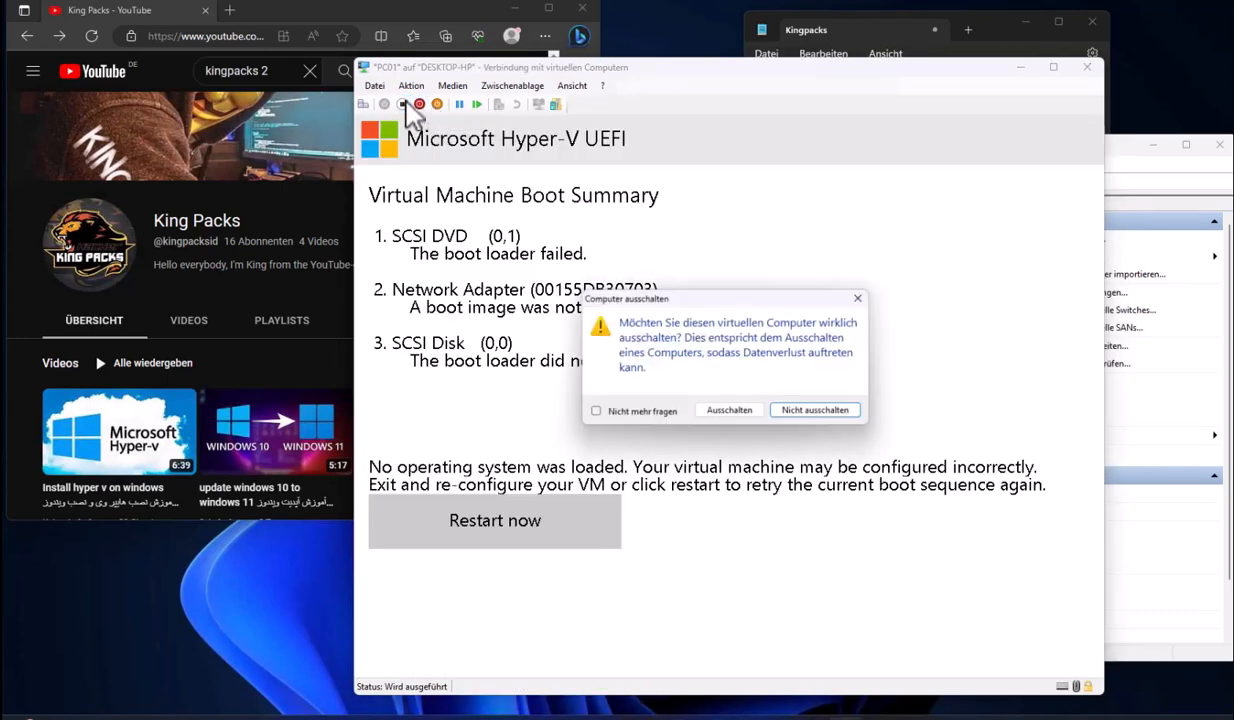
left_click(724, 412)
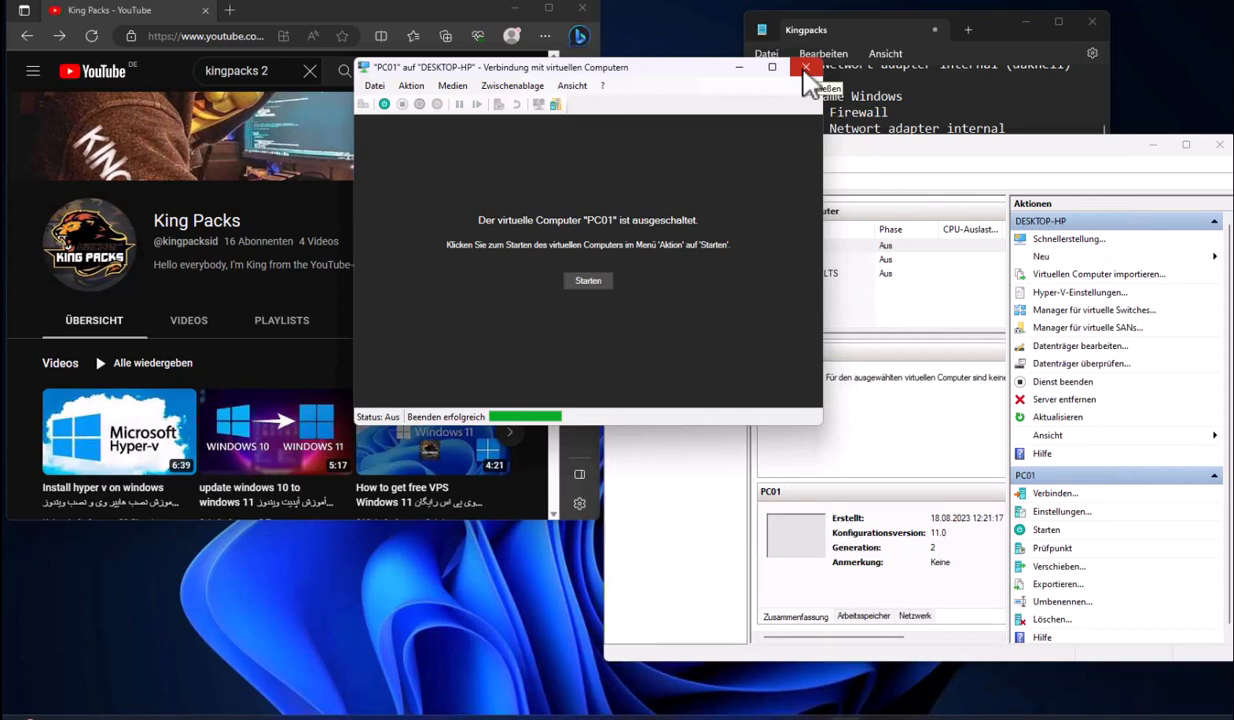
left_click(806, 67)
Enable PC01's Trusted Platform Module, keeping the Microsoft Windows Secure Boot template, and reconnect
right_click(779, 247)
left_click(799, 275)
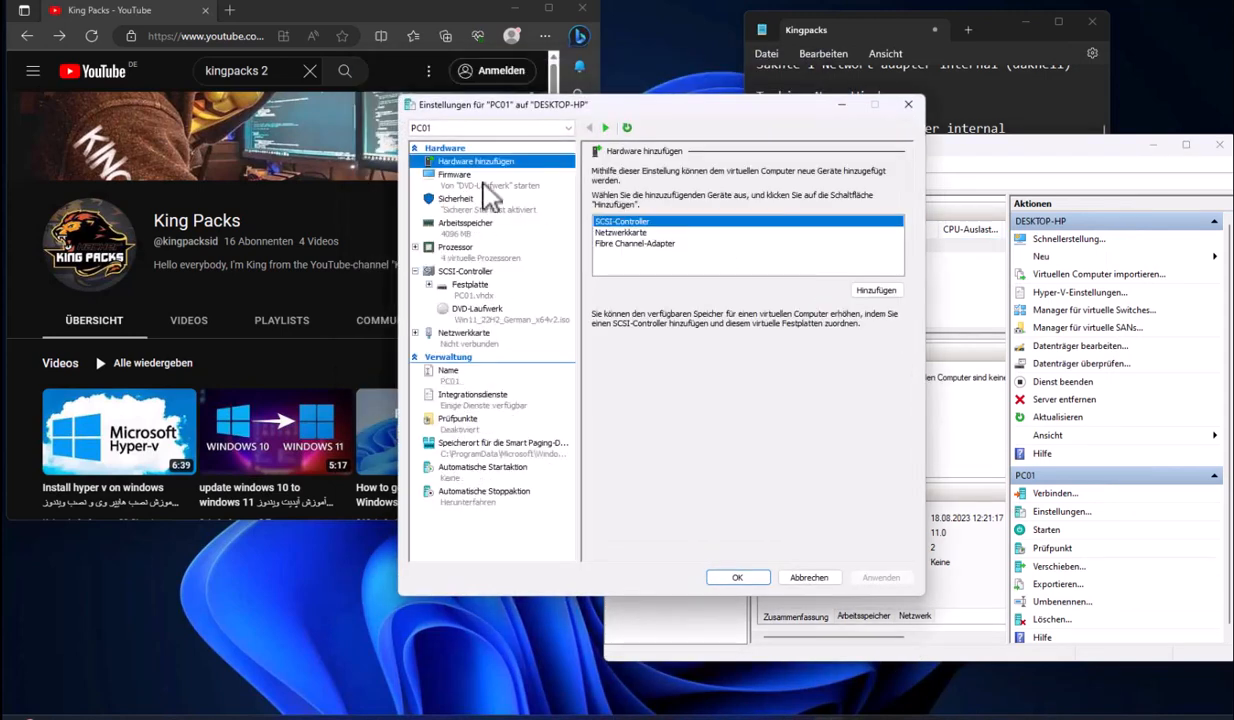
left_click(462, 200)
left_click(676, 241)
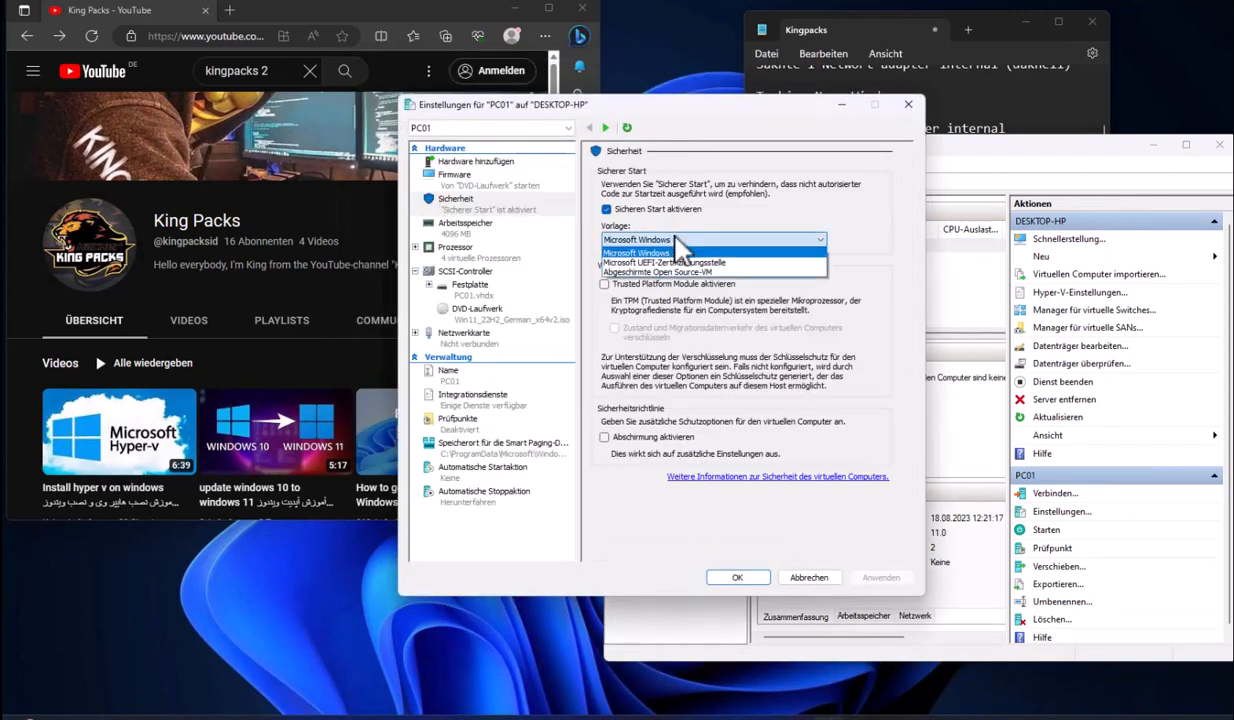
left_click(676, 240)
left_click(604, 284)
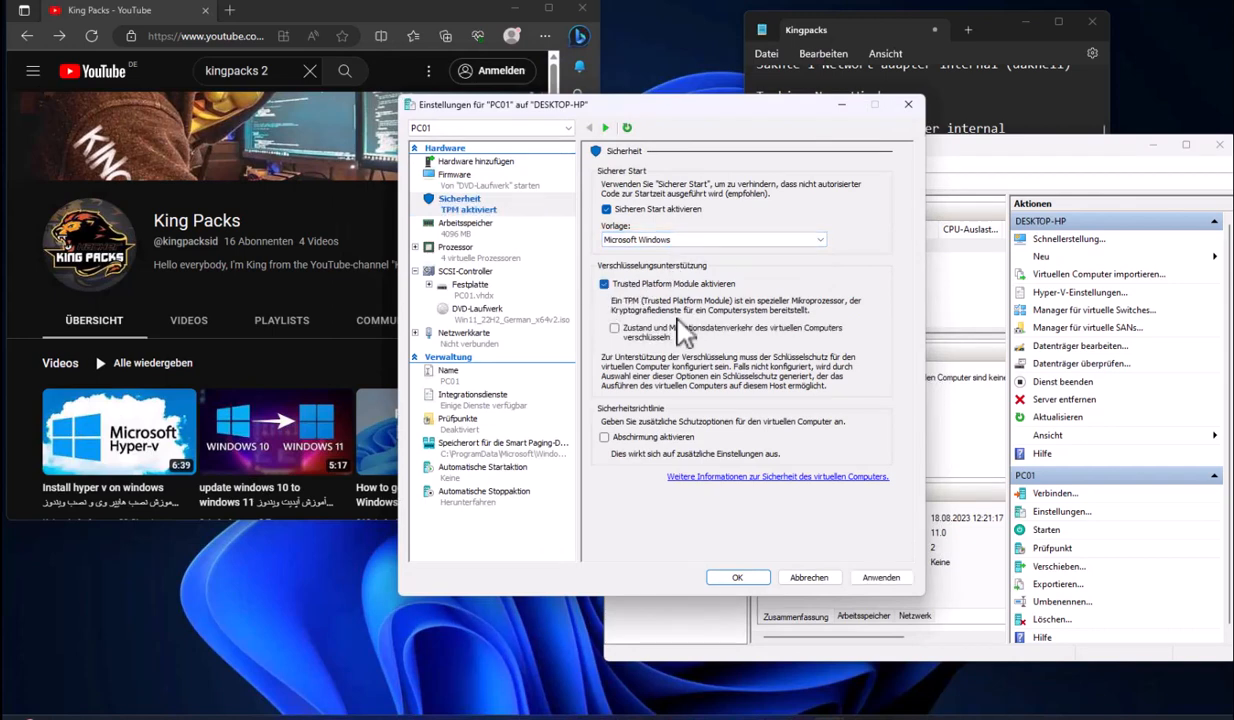
left_click(737, 577)
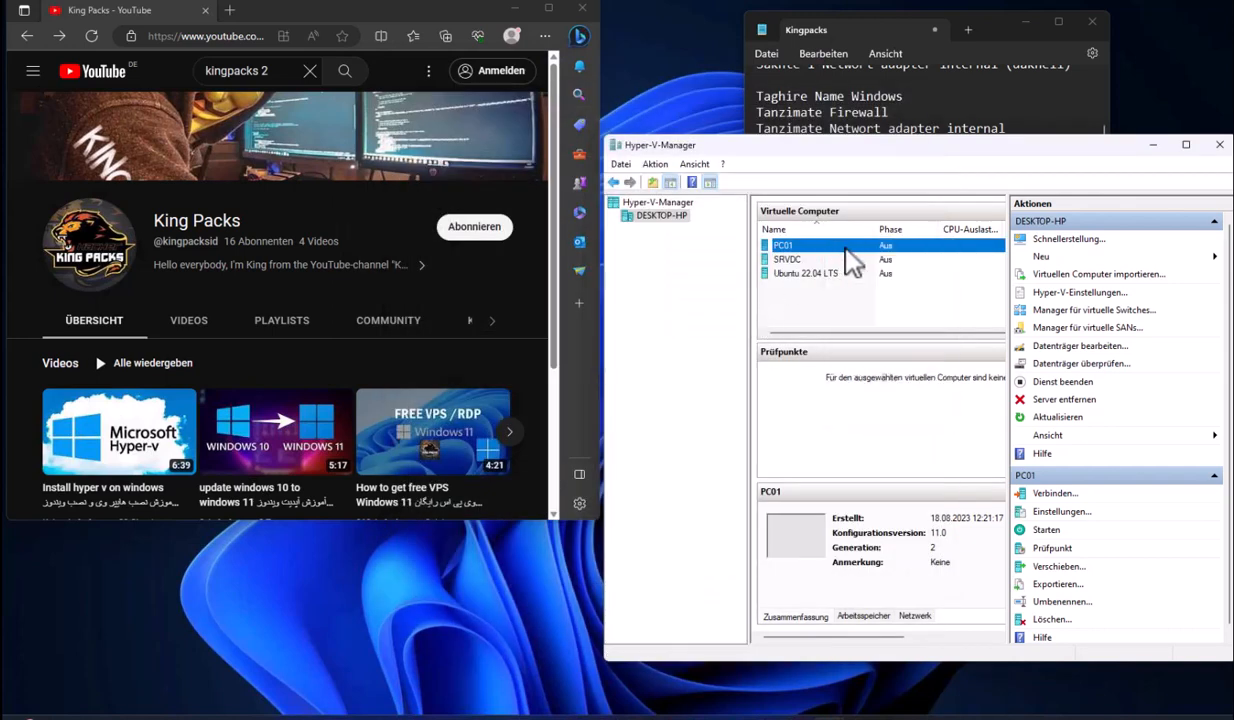
double_click(846, 252)
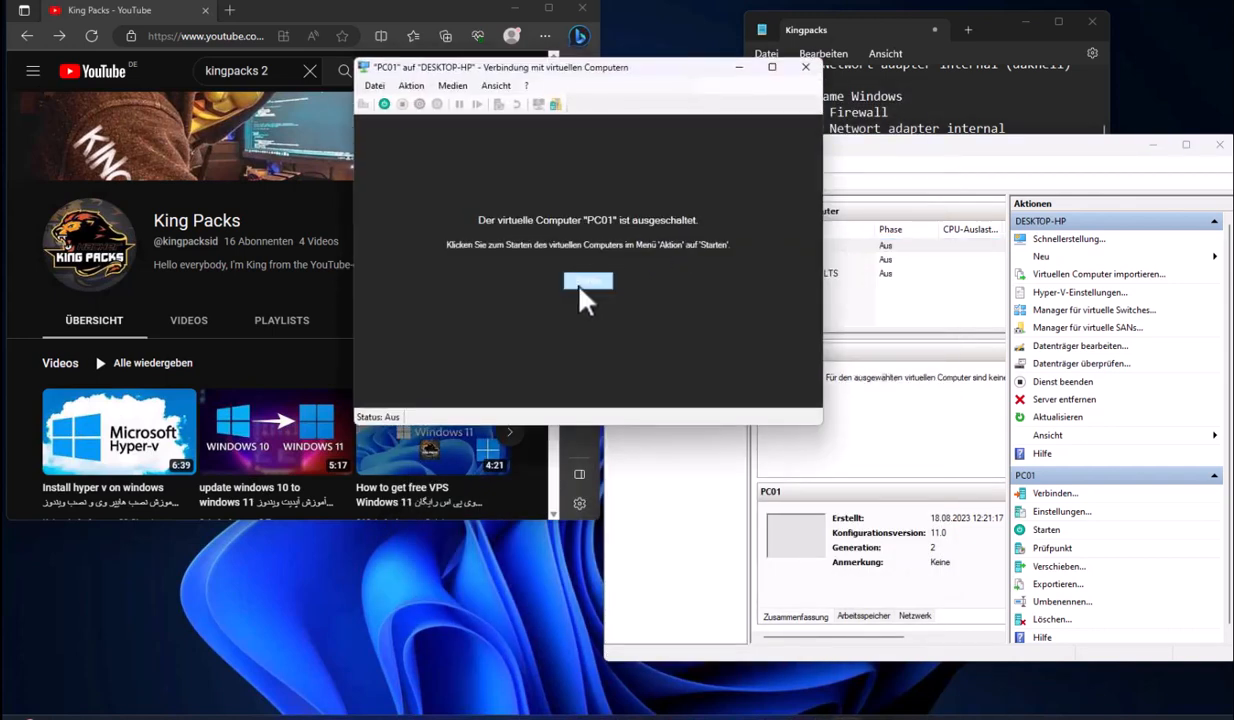
Start PC01, boot from the installation DVD, and begin the Windows installation
left_click(578, 278)
key("Return")
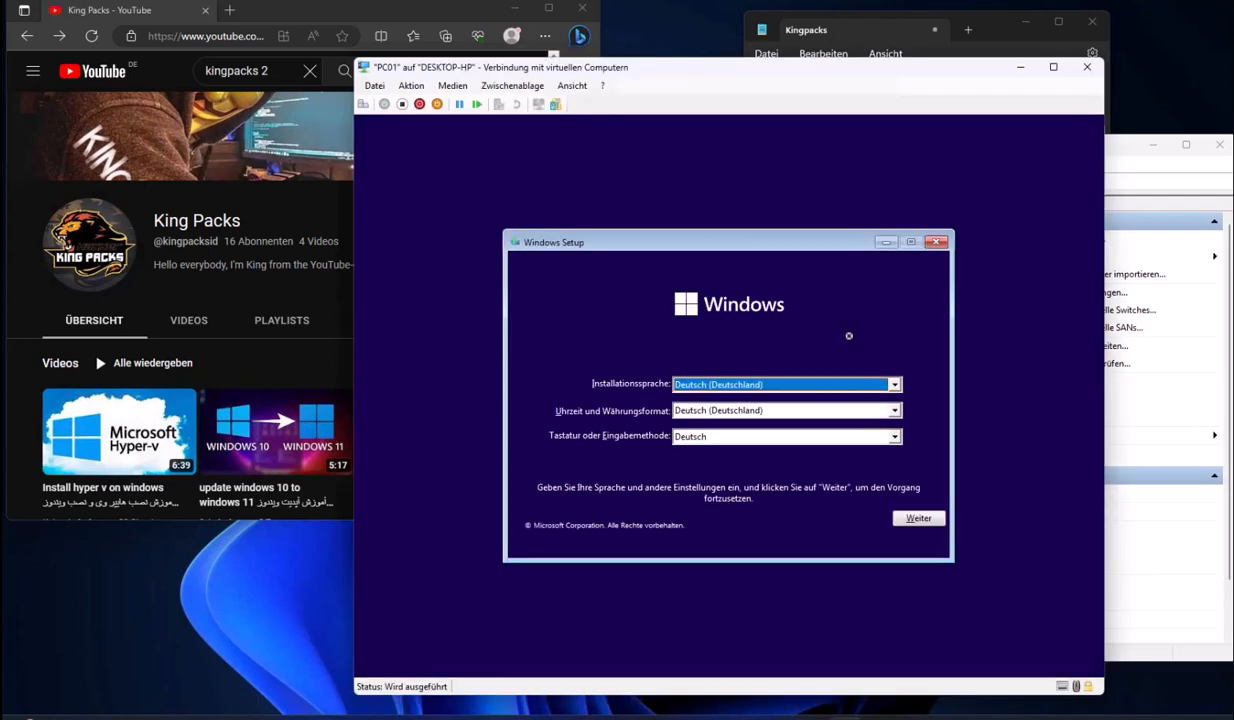
left_click(915, 512)
left_click(790, 401)
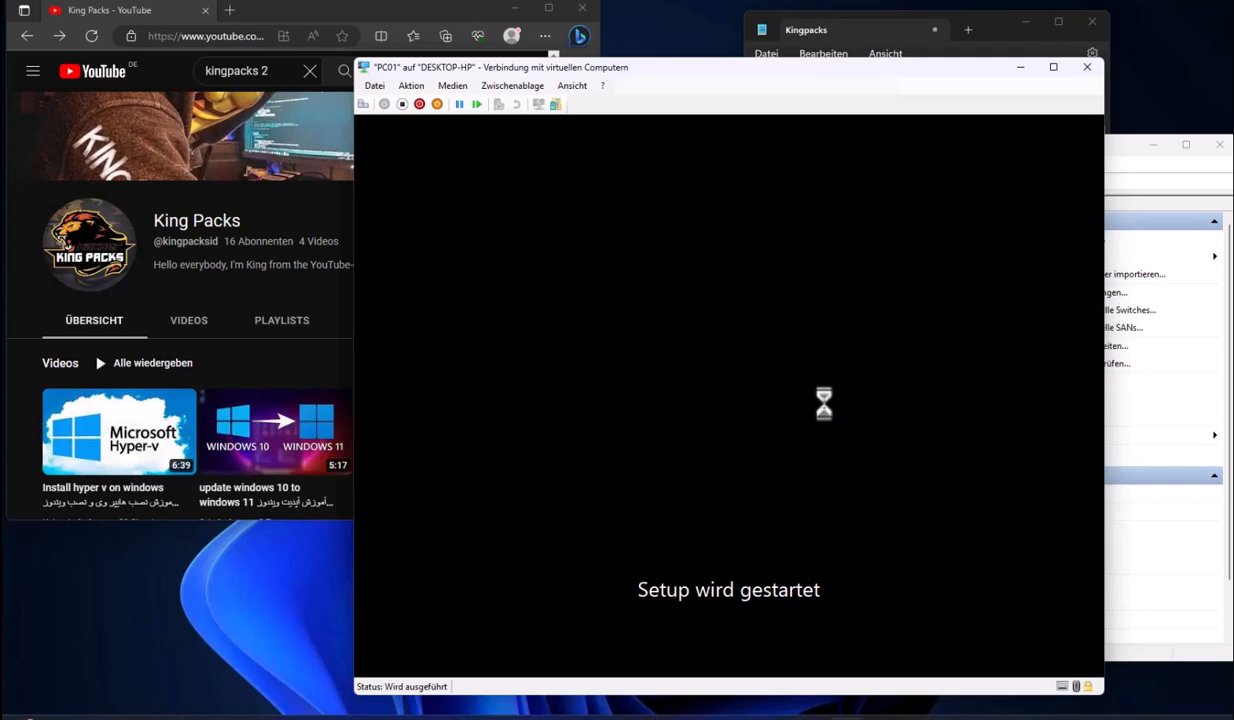
Choose Windows 11 Pro without a key, accept the licence, and custom-install onto the 40 GB disk
left_click_drag(757, 74, 818, 84)
left_click(847, 534)
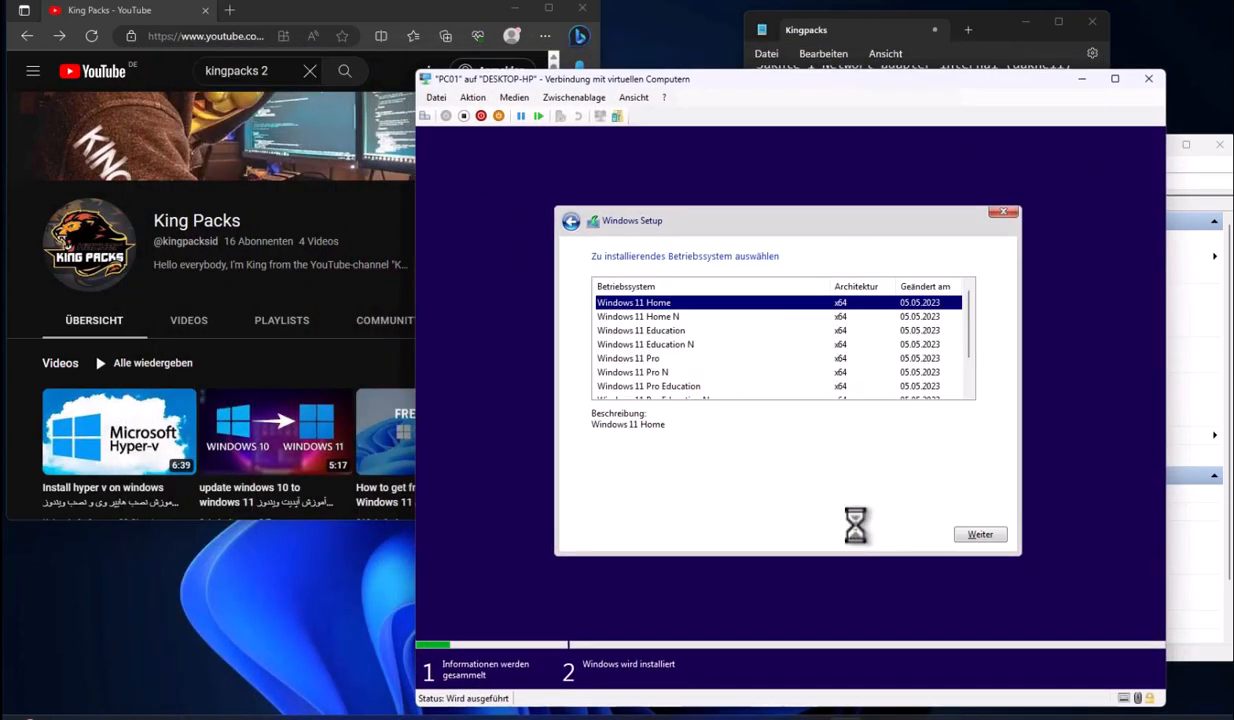
left_click(638, 358)
left_click(975, 545)
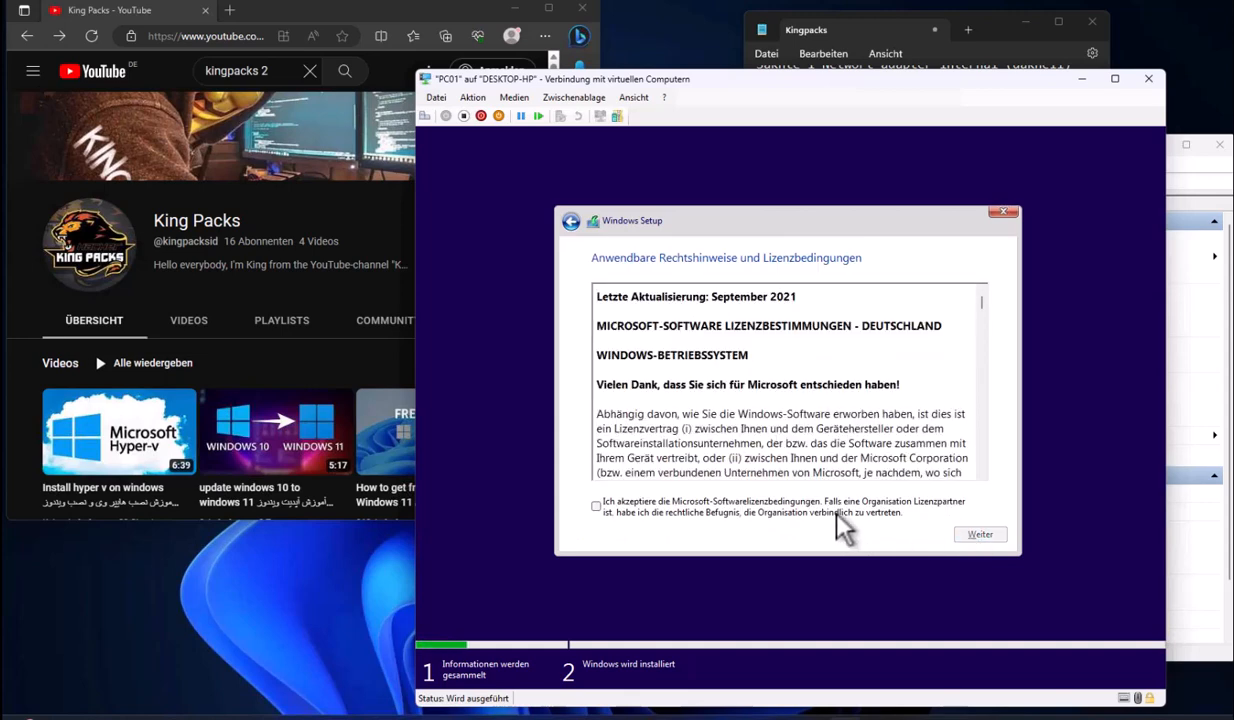
left_click(834, 510)
left_click(1004, 537)
left_click(810, 399)
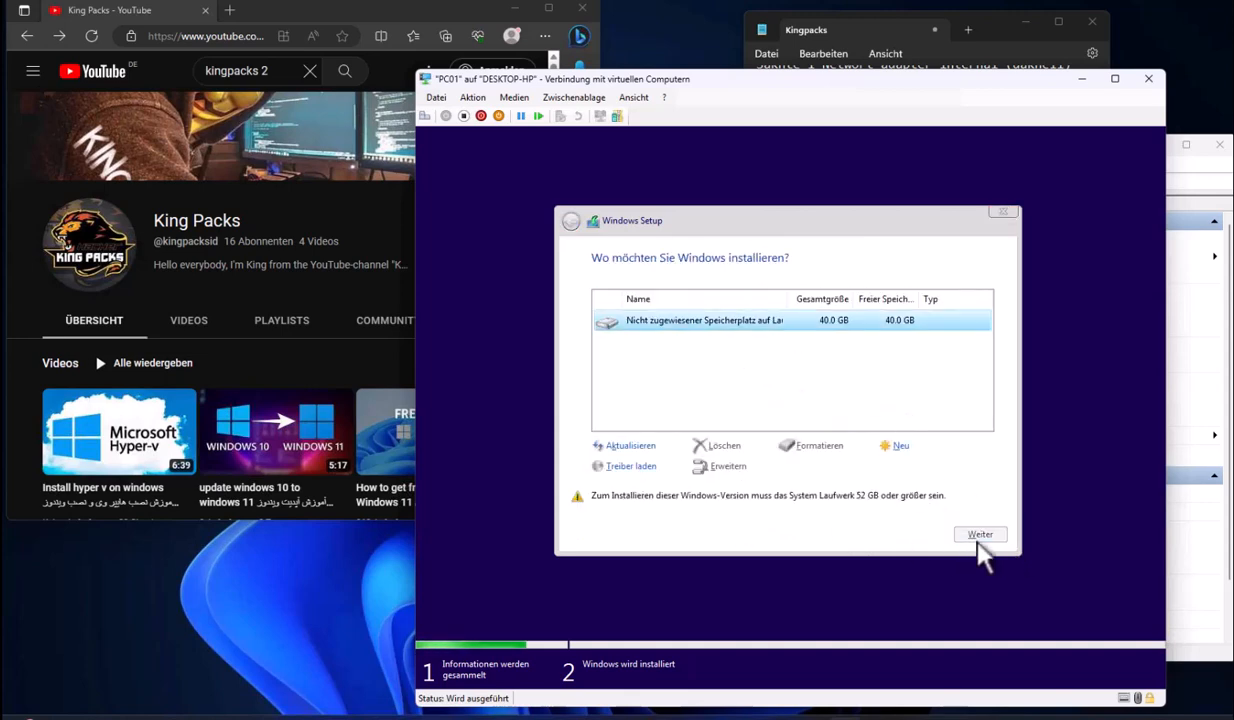
left_click(976, 537)
left_click(884, 224)
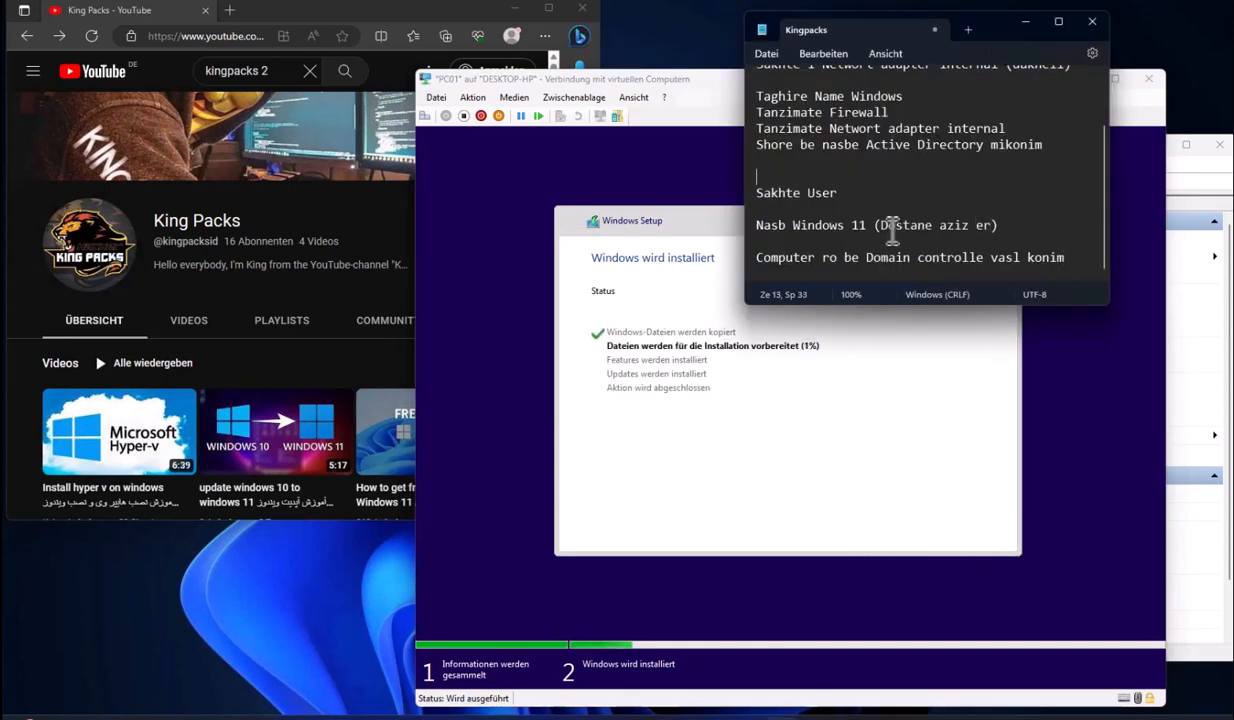
Type in the Nasb Windows 11 note that the error arises because Windows 11 requires TPM 2.0
type("Dastane aziz error da vase inke Windows 11 bayad sakhtafzar")
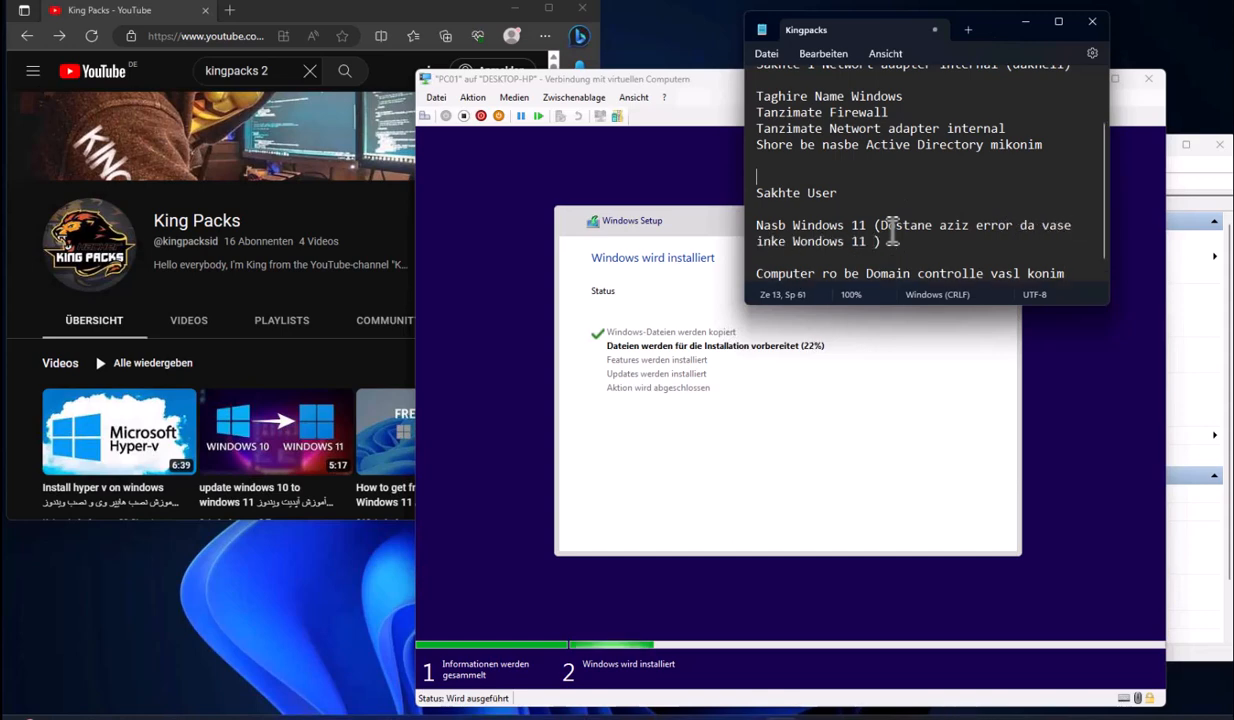
type(" TPM 2.0 bashe va tike TPM ro bayad fa@a")
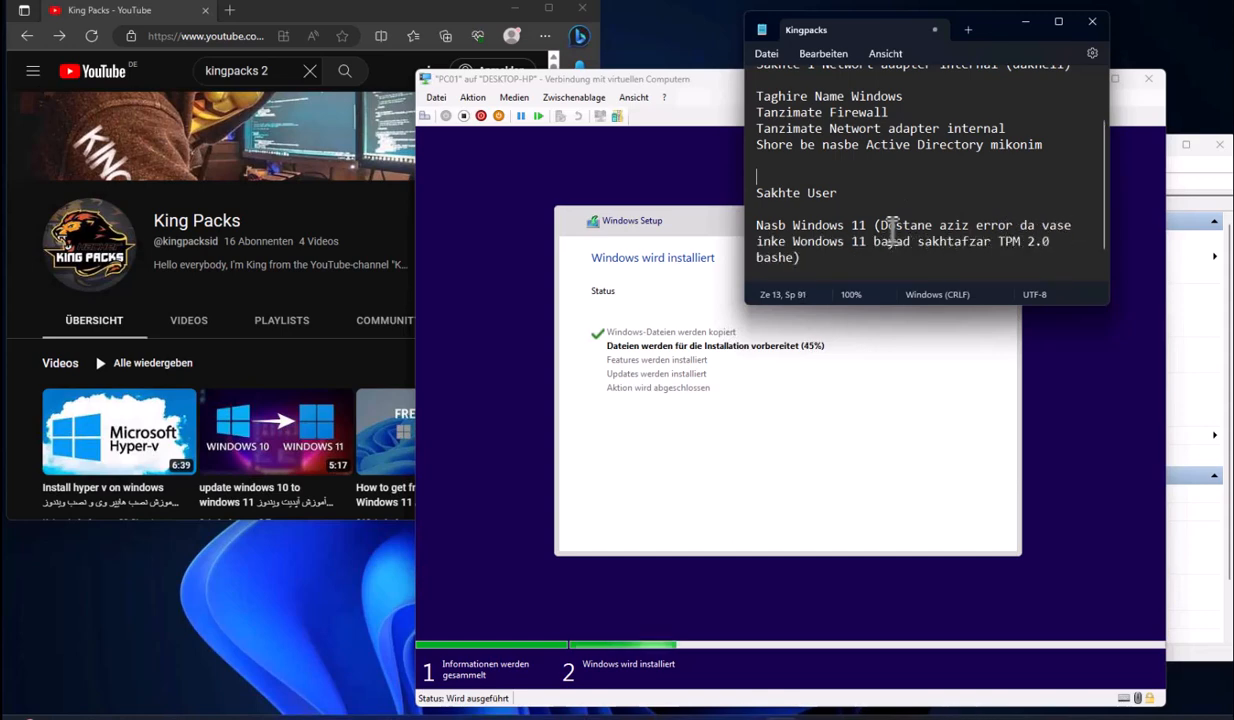
type(" konid")
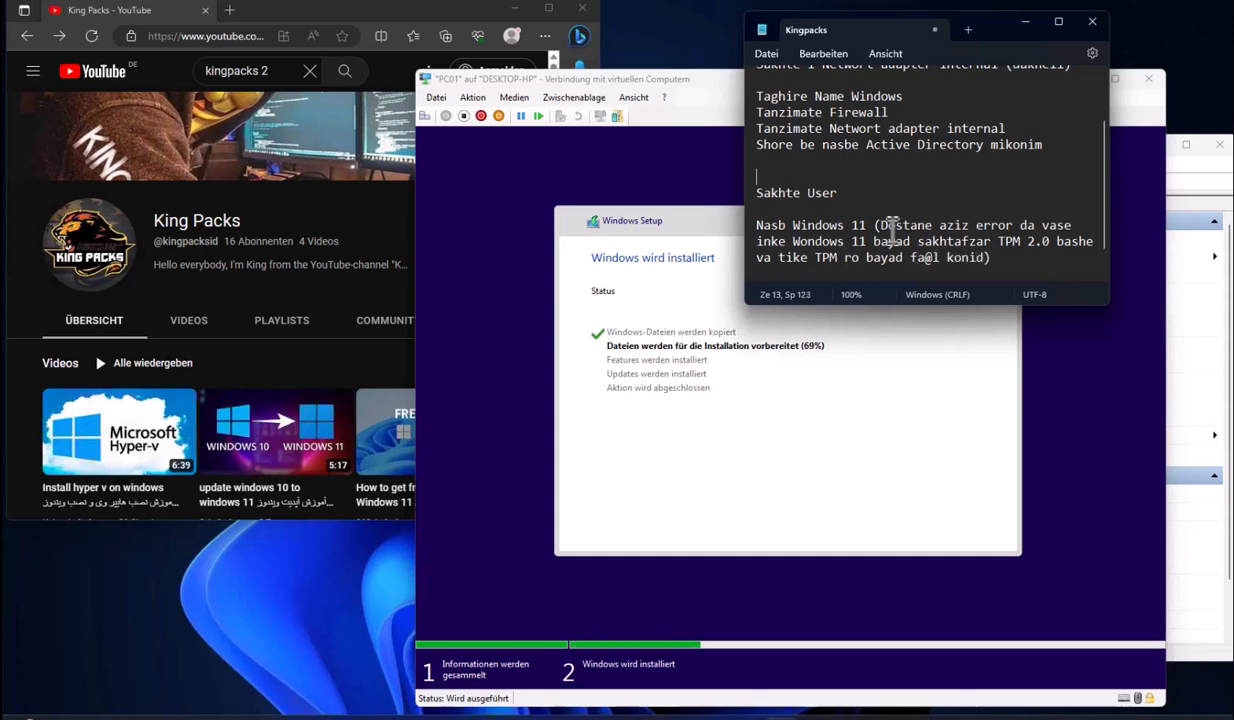
type(" ta betonim Windows 11 ro nasb konim")
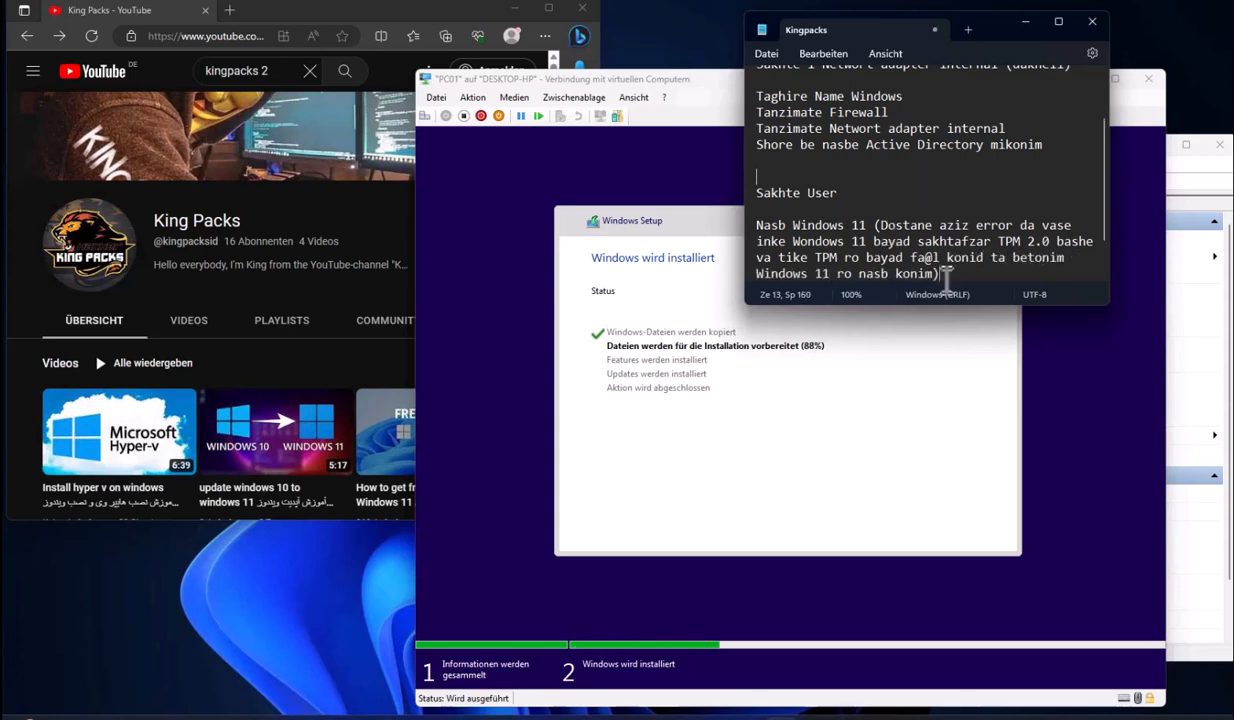
left_click_drag(1104, 172, 1113, 189)
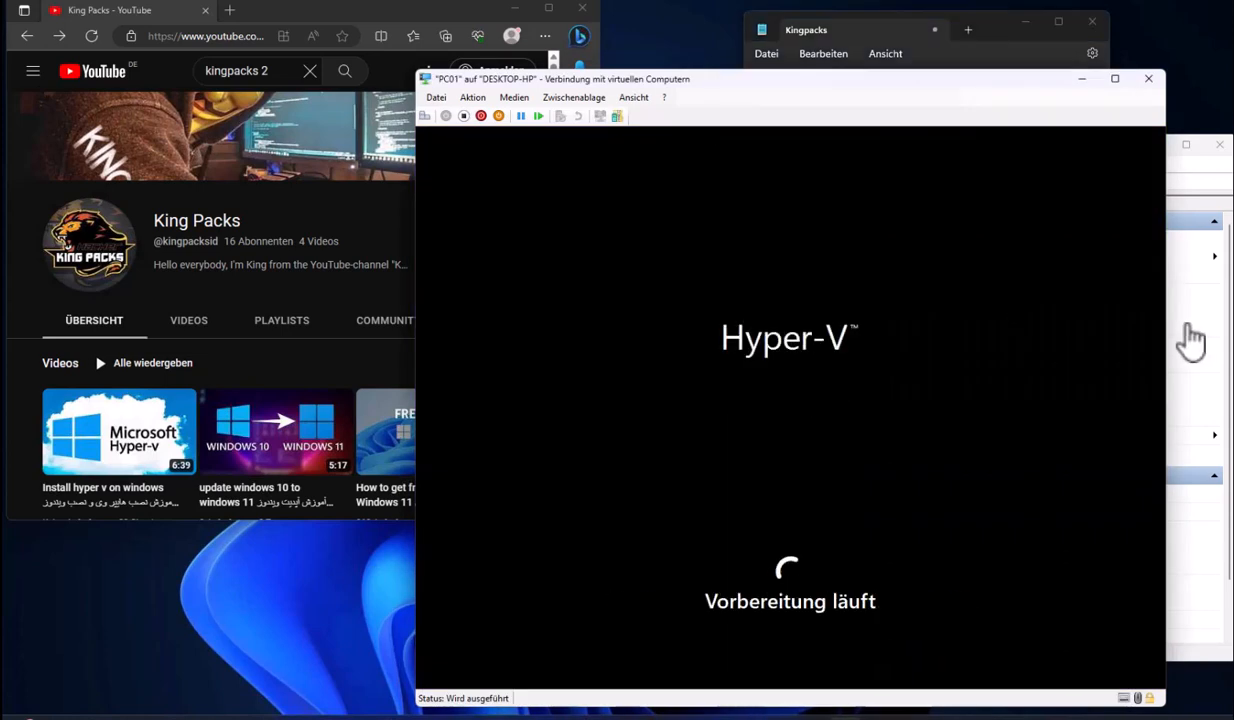
Select the Nasb Windows 11 paragraph in the notes, then confirm the suggested region on PC01
left_click(997, 36)
scroll(905, 243, "down", 2)
triple_click(903, 240)
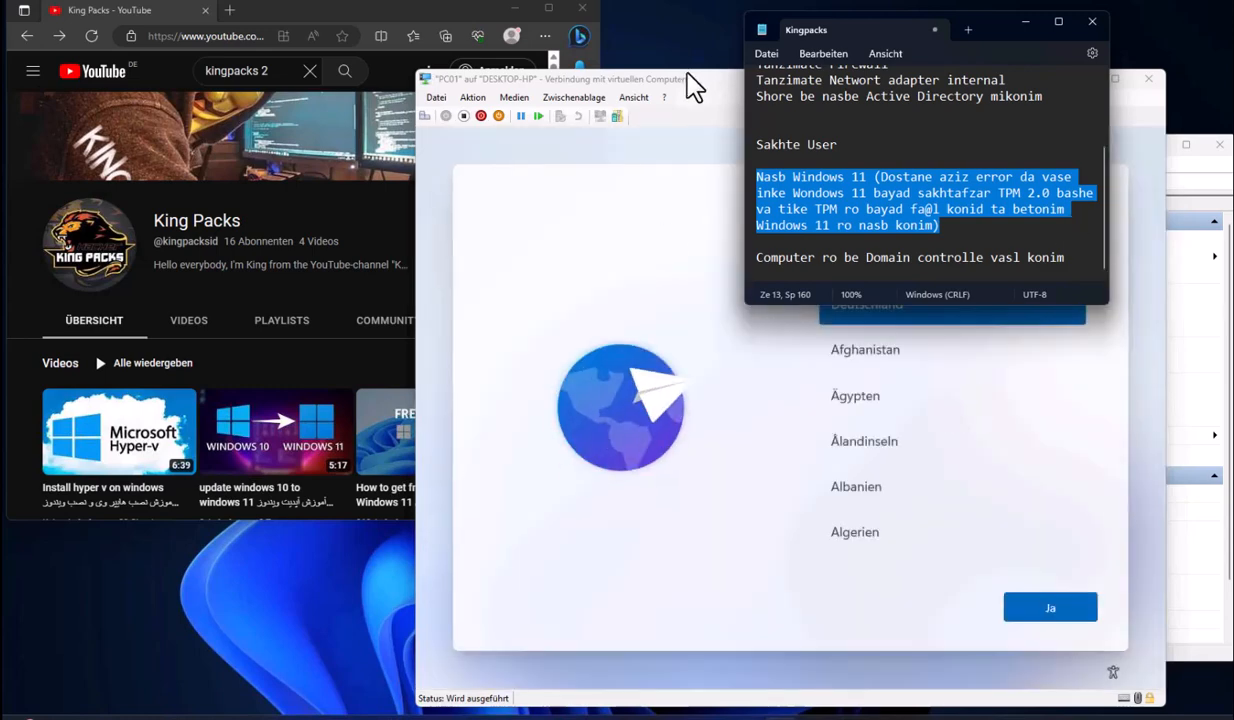
left_click(694, 80)
left_click(1050, 609)
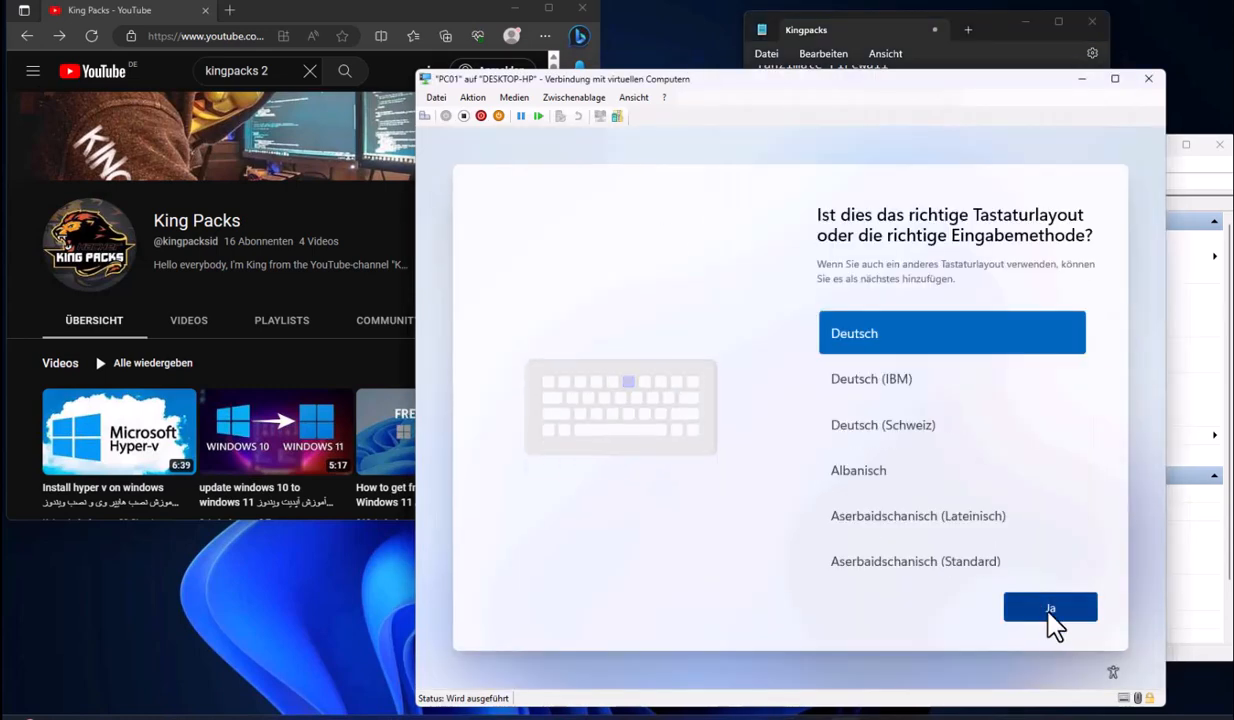
Accept the Deutsch keyboard, skip a second layout, and continue past the network step
left_click(1048, 611)
left_click(437, 98)
left_click(456, 113)
left_click(665, 203)
left_click(697, 593)
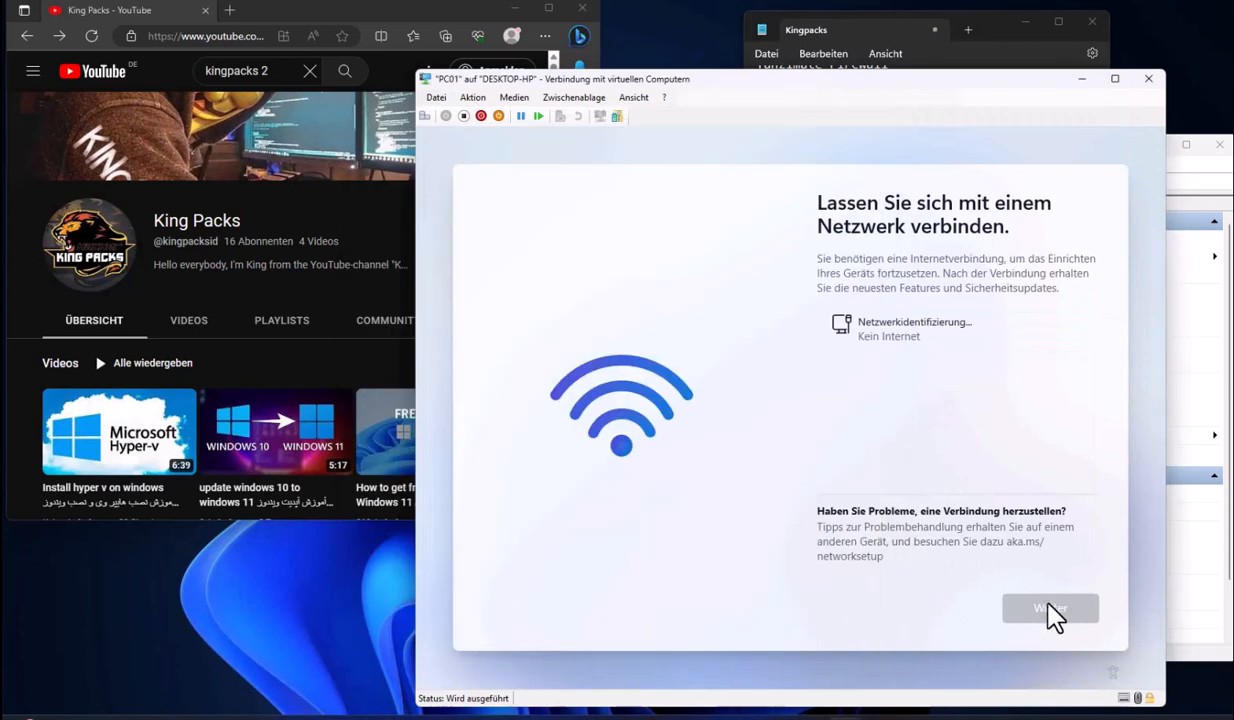
left_click(1050, 609)
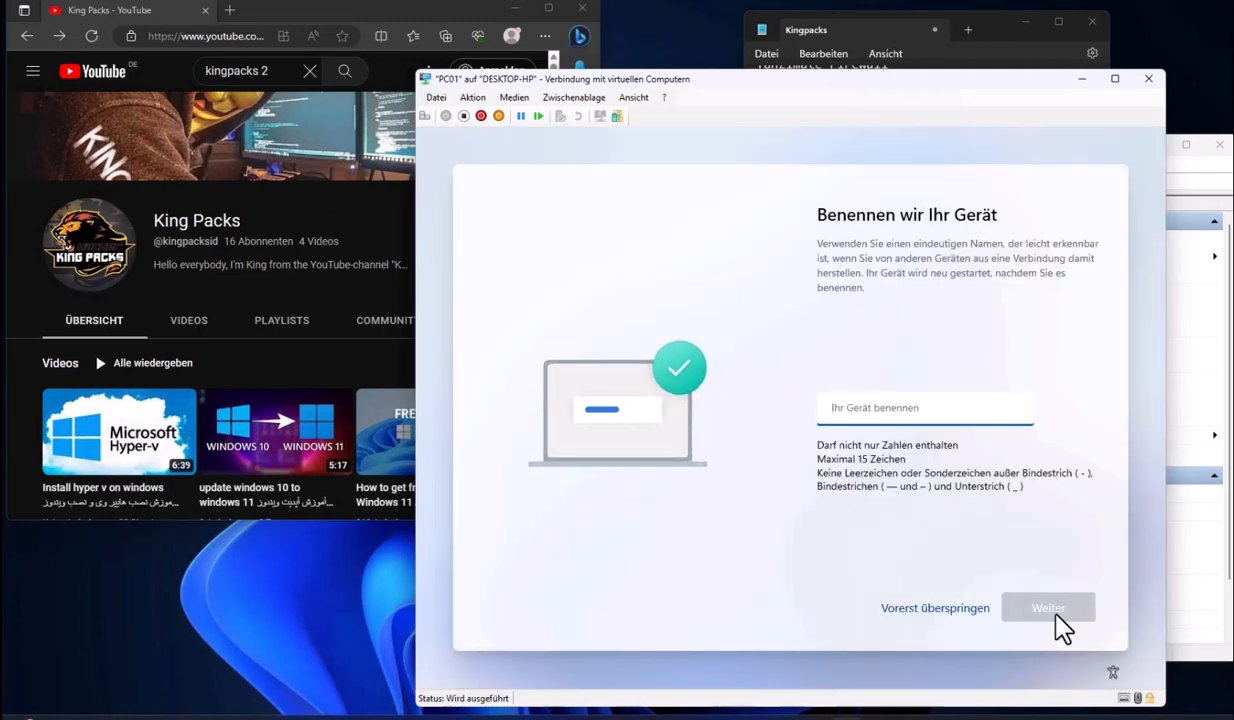
Skip device naming and set up PC01 for personal use
left_click(948, 614)
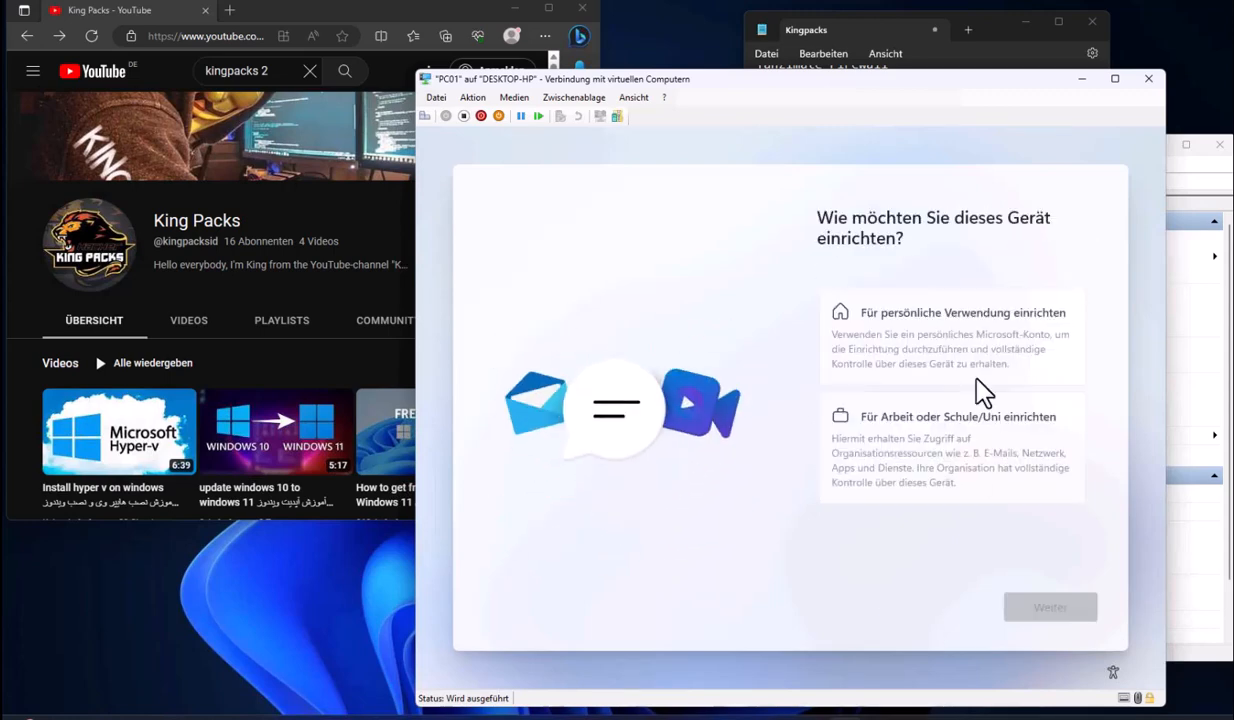
left_click(925, 345)
left_click(1040, 600)
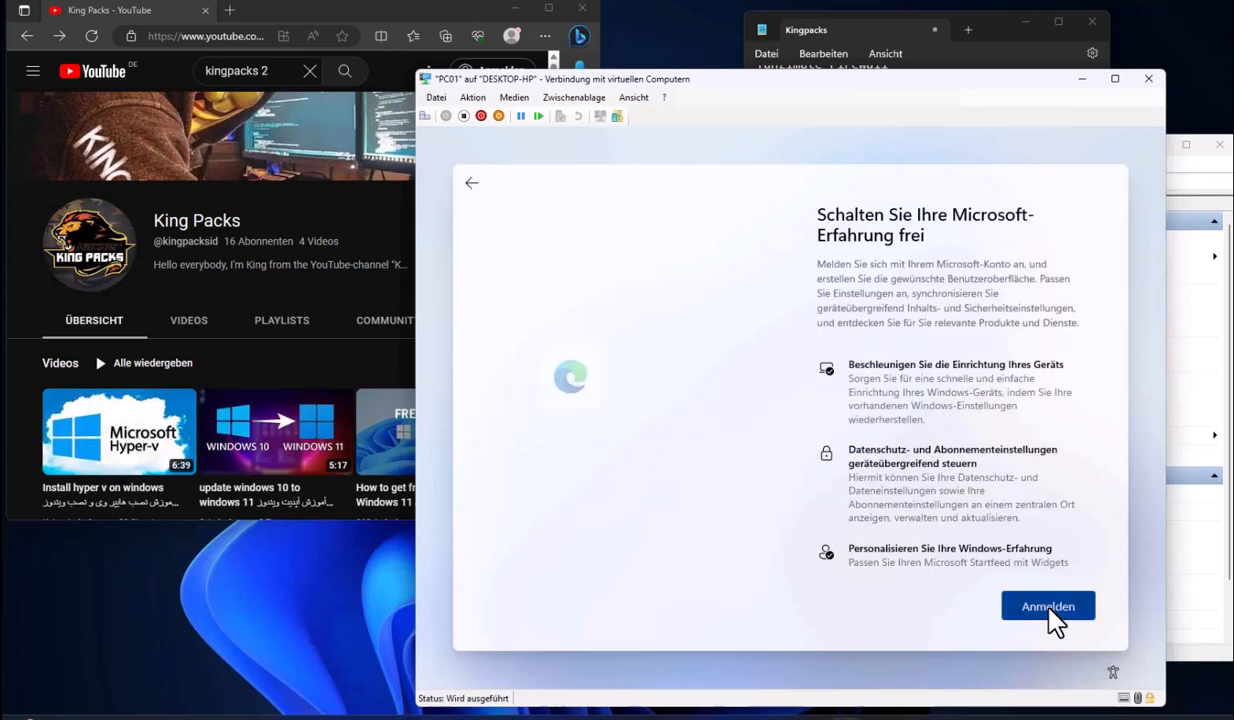
Create a Microsoft account with a new Outlook e-mail address and a password
left_click(1045, 612)
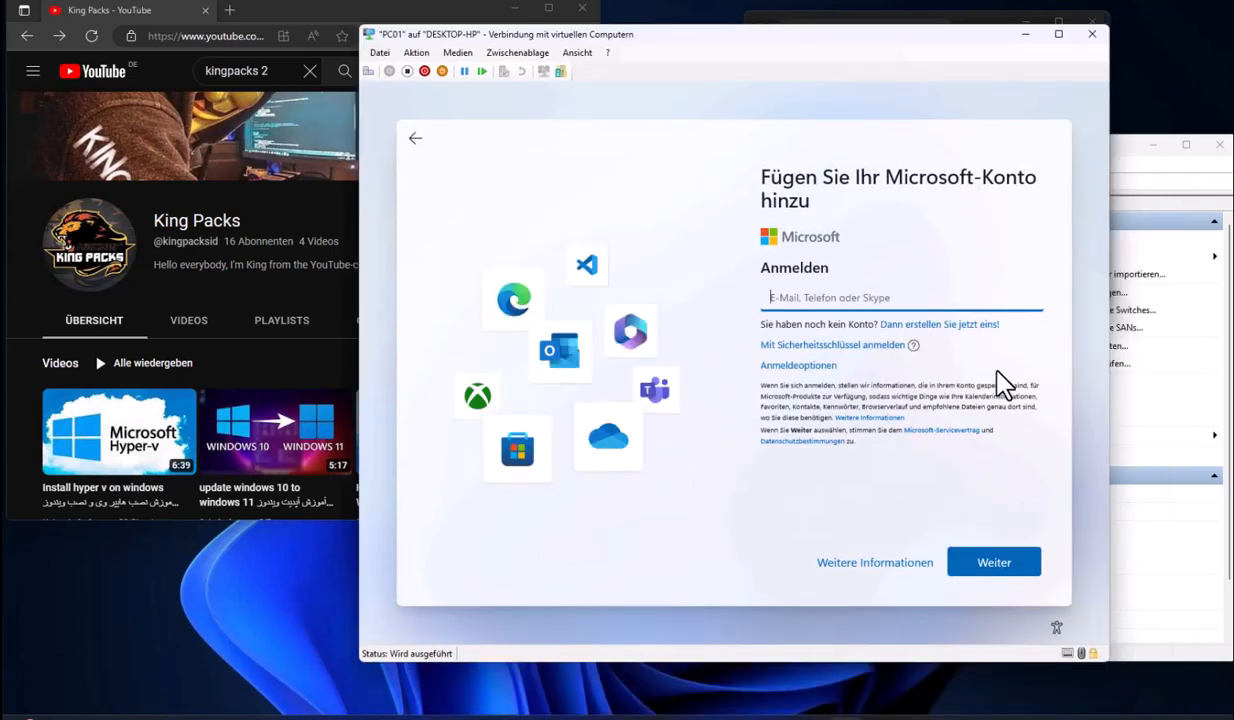
left_click(947, 325)
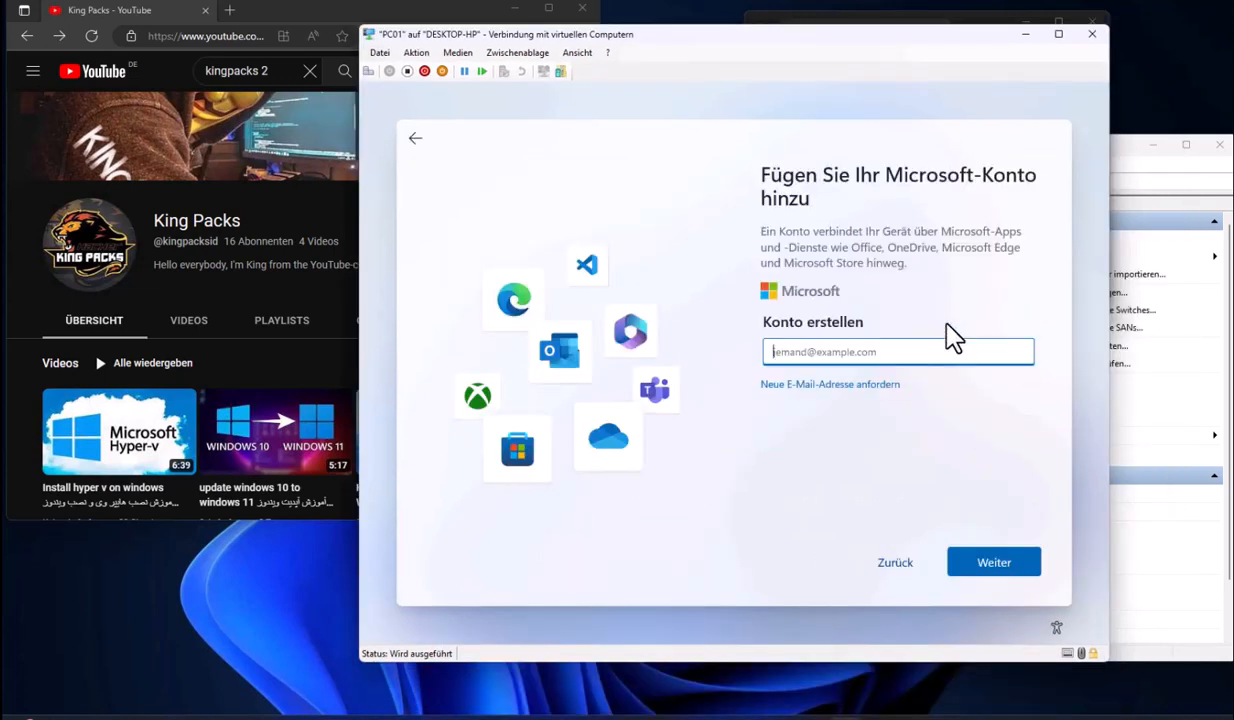
left_click(880, 386)
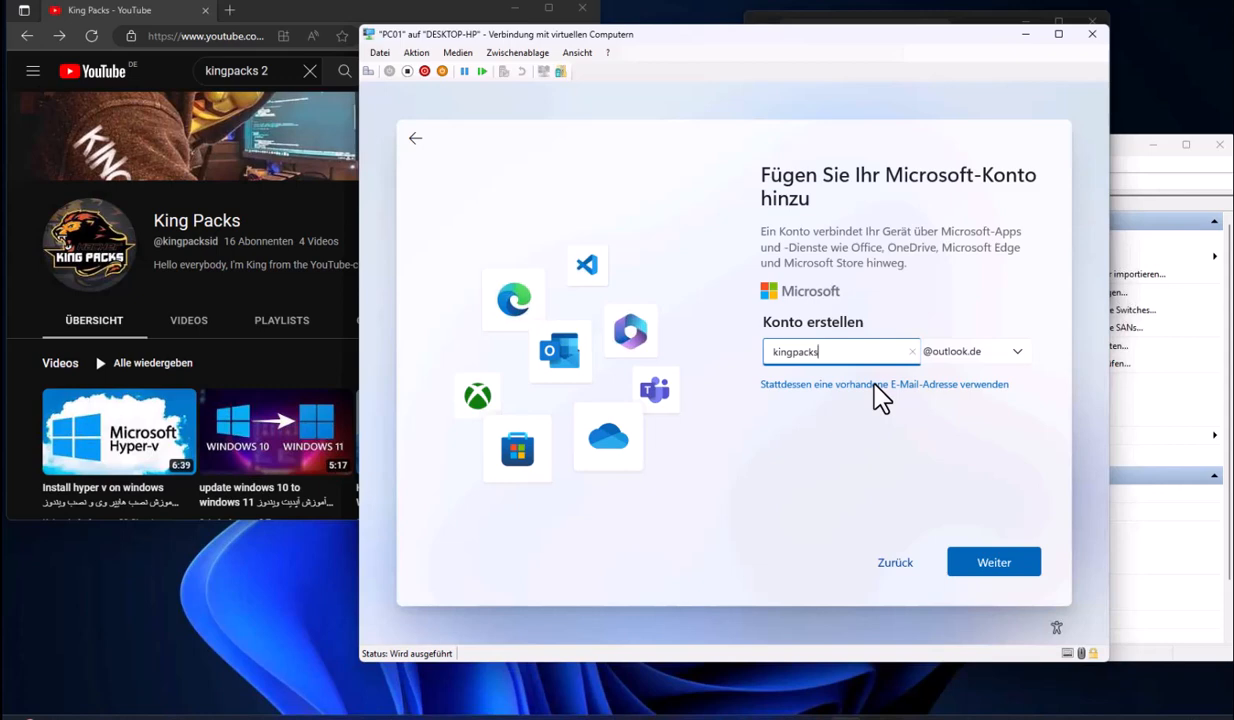
left_click(995, 564)
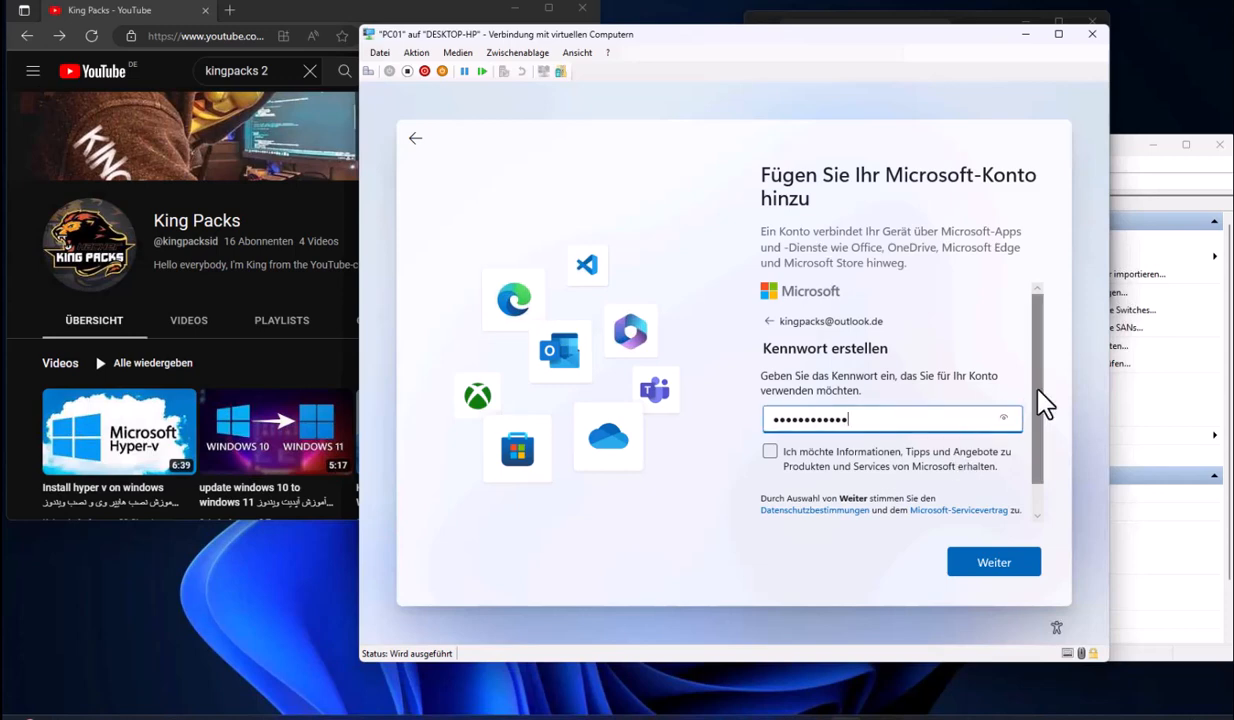
scroll(1041, 405, "down", 1)
left_click(1008, 565)
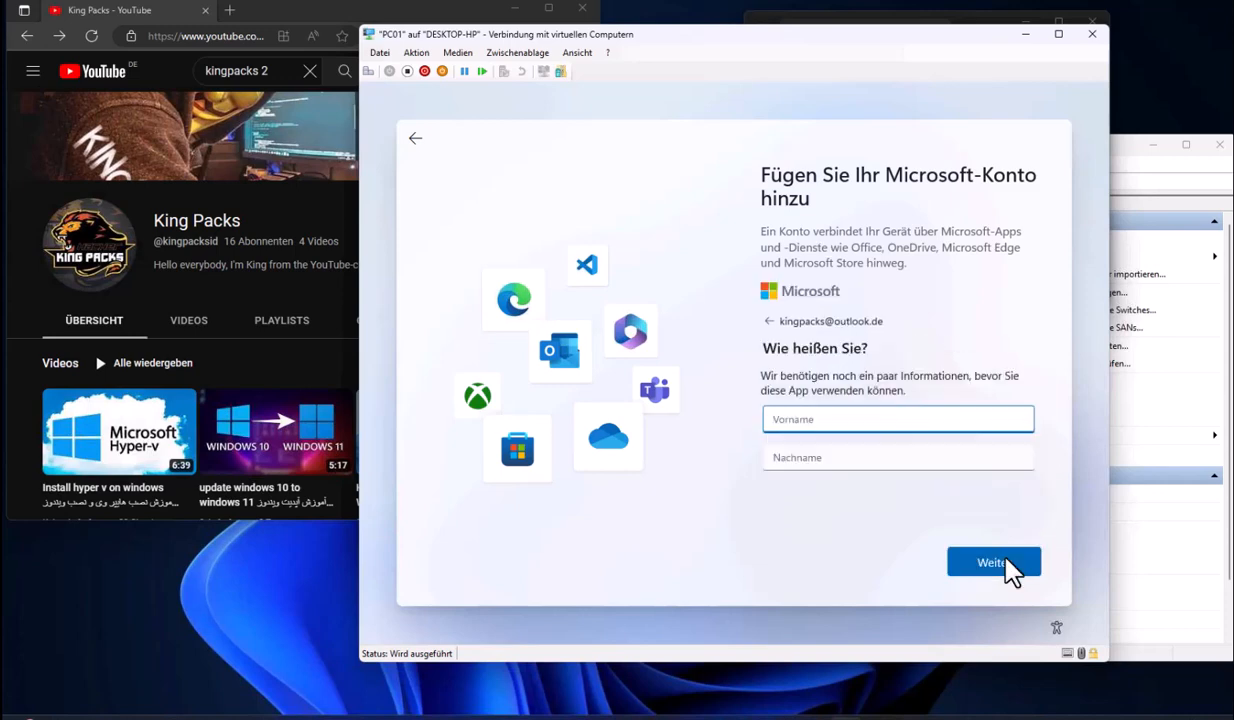
Enter the account holder's first and last name and set the birth date
type("King")
key("Tab")
type("Packs")
left_click(1010, 560)
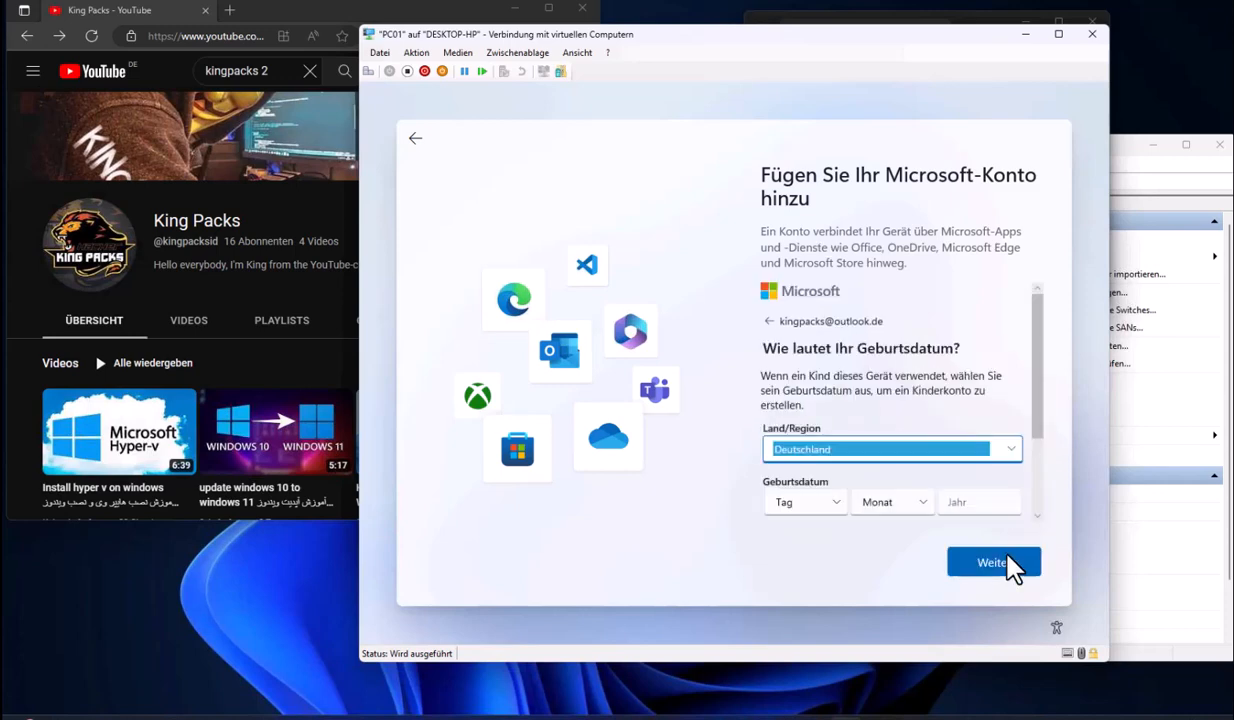
left_click_drag(1025, 386, 1047, 469)
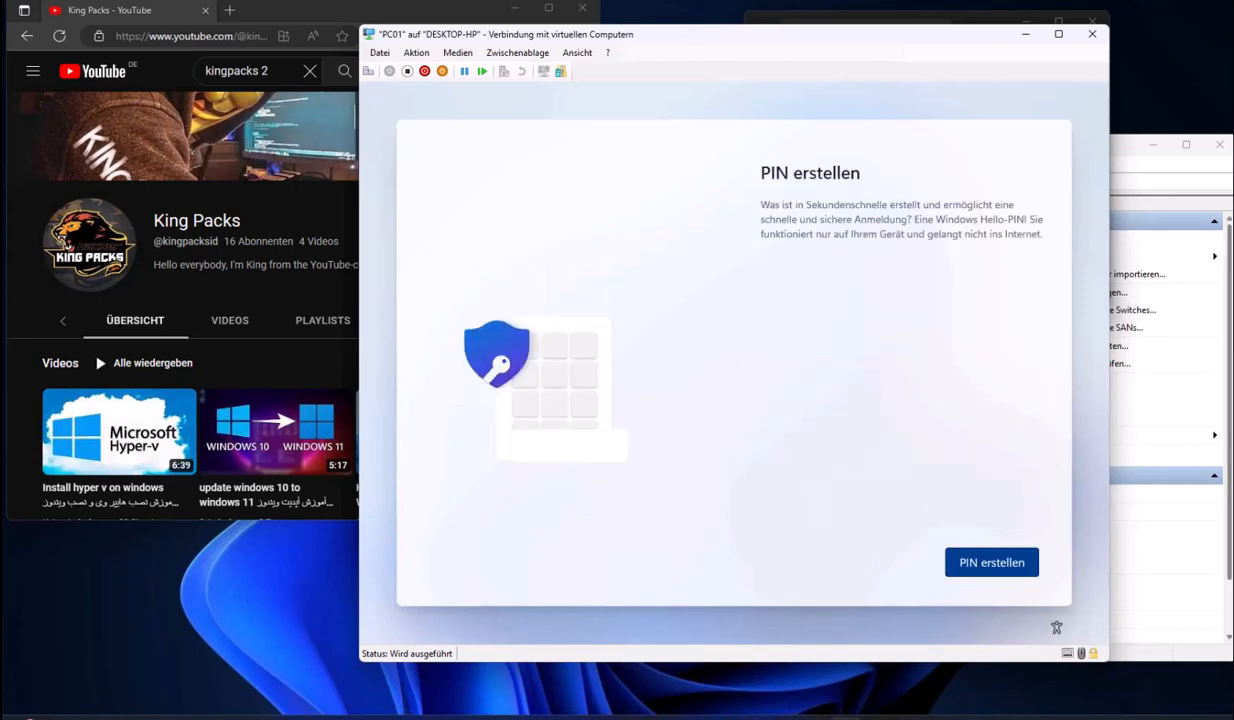
Create a sign-in PIN for PC01, replacing the rejected simple PIN with a non-pattern one
left_click(955, 561)
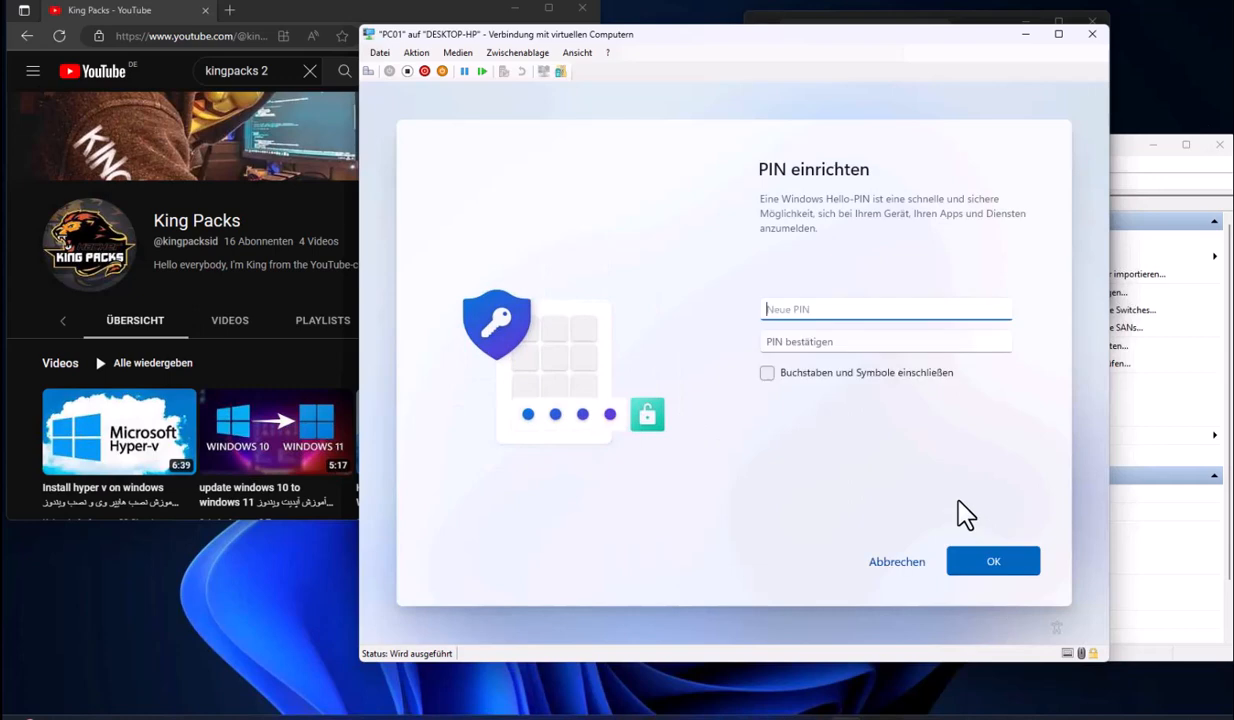
type("1234")
left_click(846, 345)
type("1234")
left_click(988, 563)
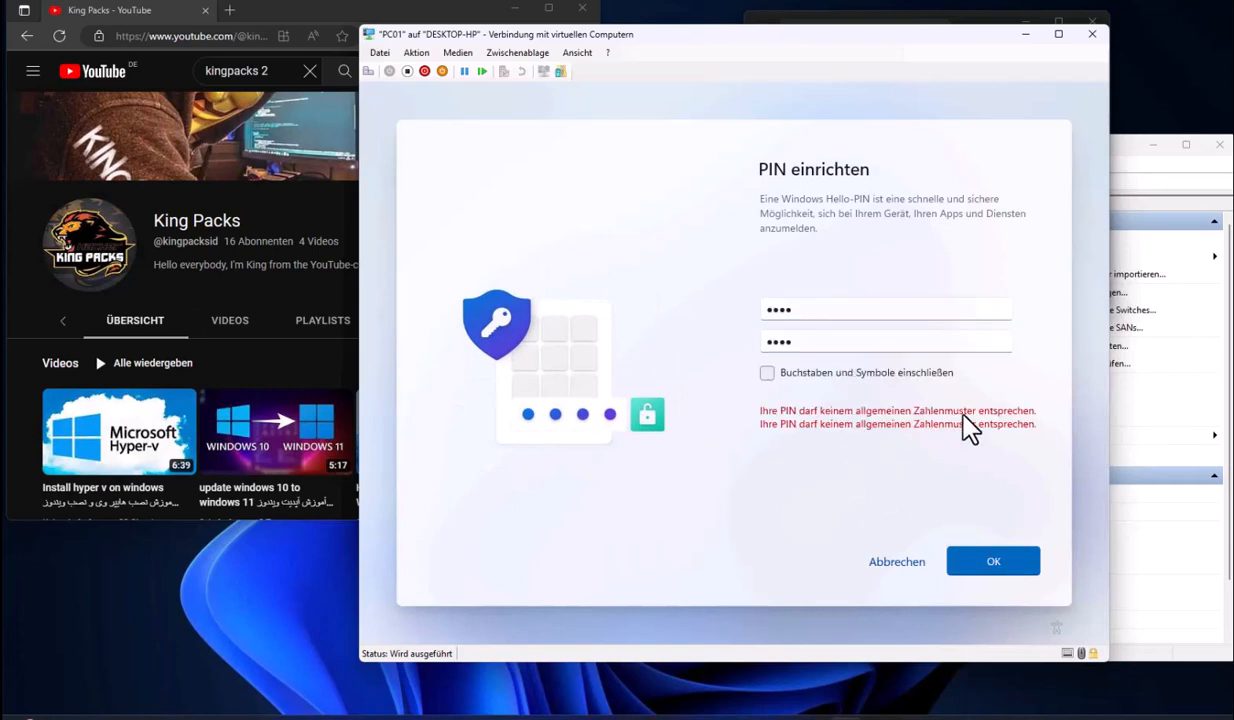
left_click(806, 313)
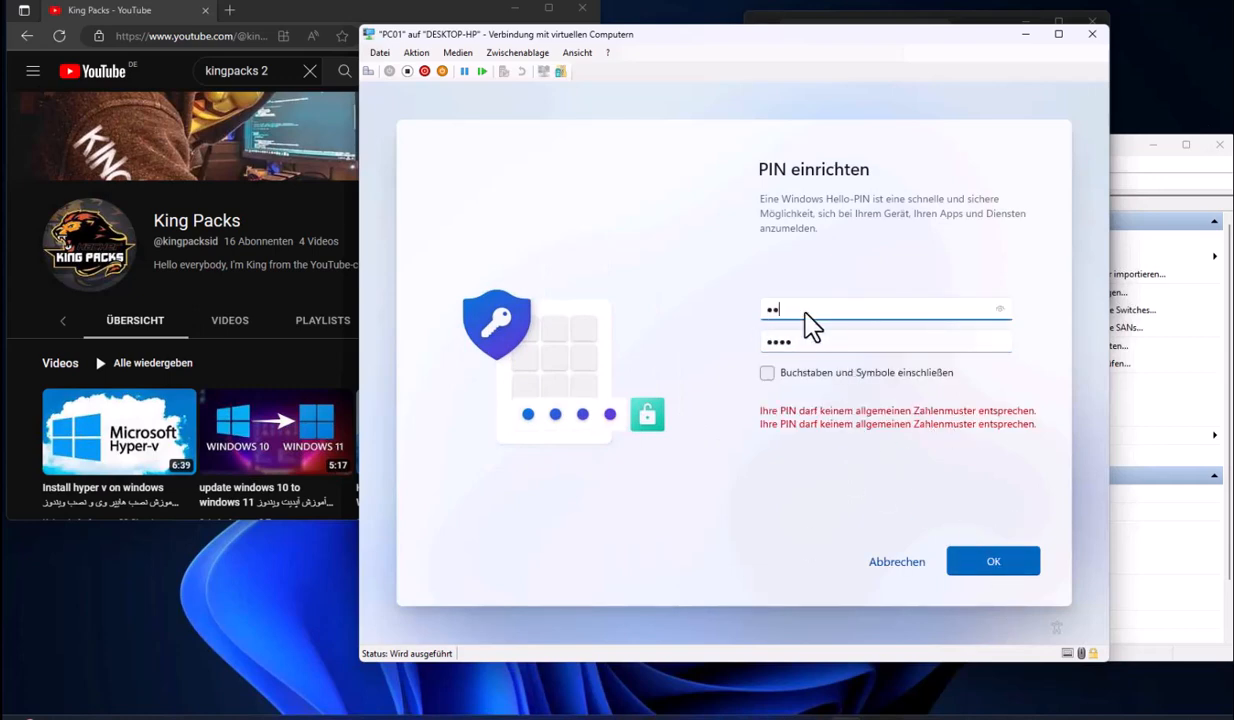
type("••")
left_click(797, 343)
key("BackSpace")
key("BackSpace")
key("BackSpace")
key("BackSpace")
type("••••")
left_click(965, 557)
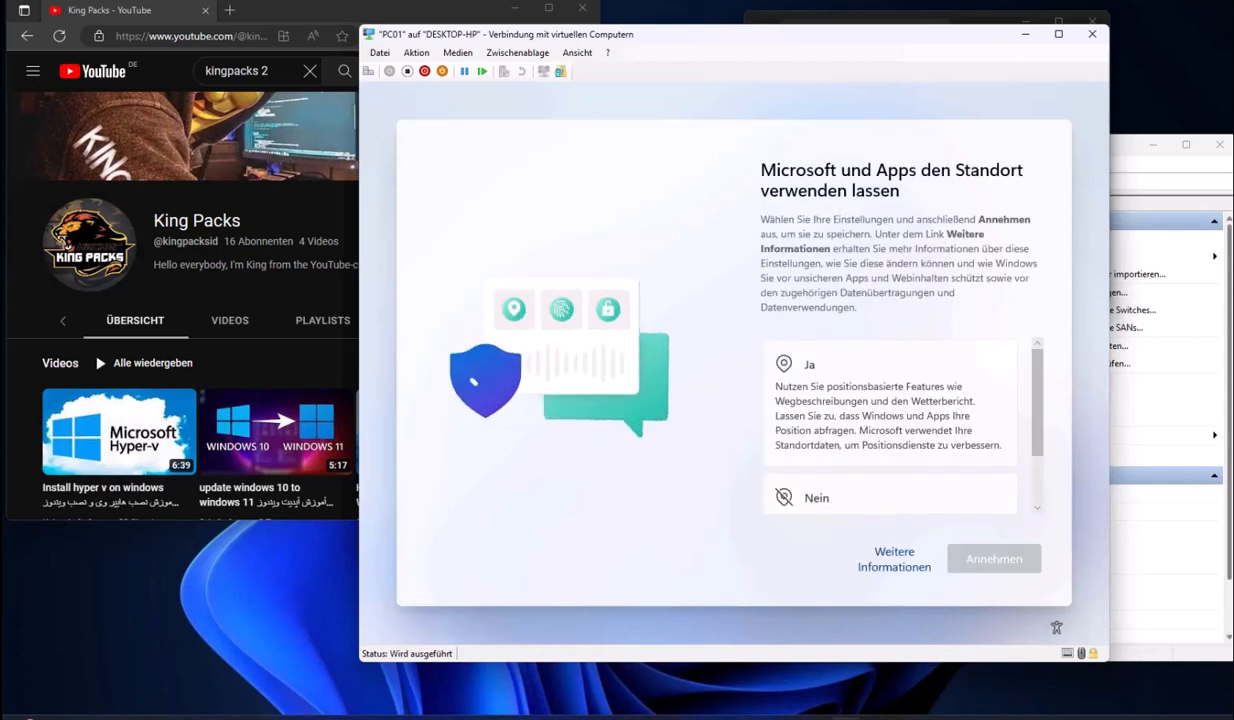
Decline location and optional privacy options, send only required diagnostic data, and skip experience customisation
left_click(800, 497)
left_click(1003, 560)
left_click(922, 508)
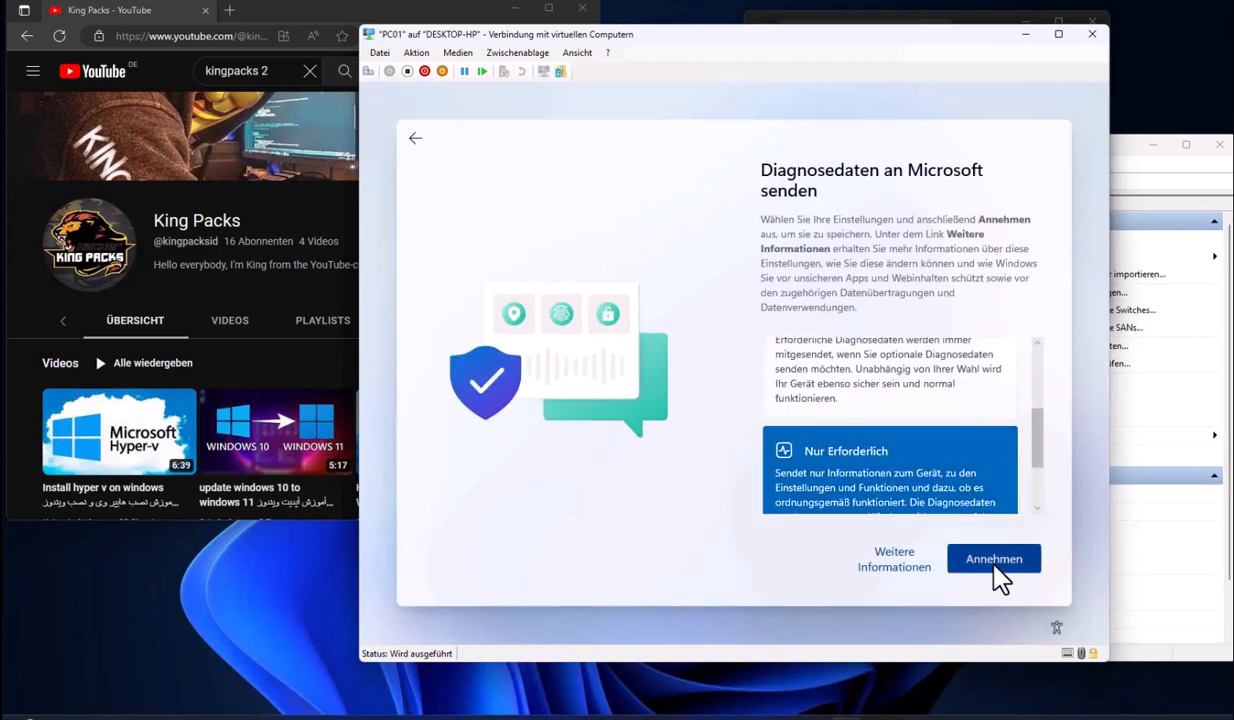
left_click(994, 564)
left_click(889, 500)
left_click(994, 561)
left_click(886, 508)
left_click(994, 561)
left_click(889, 485)
left_click(994, 561)
left_click(990, 561)
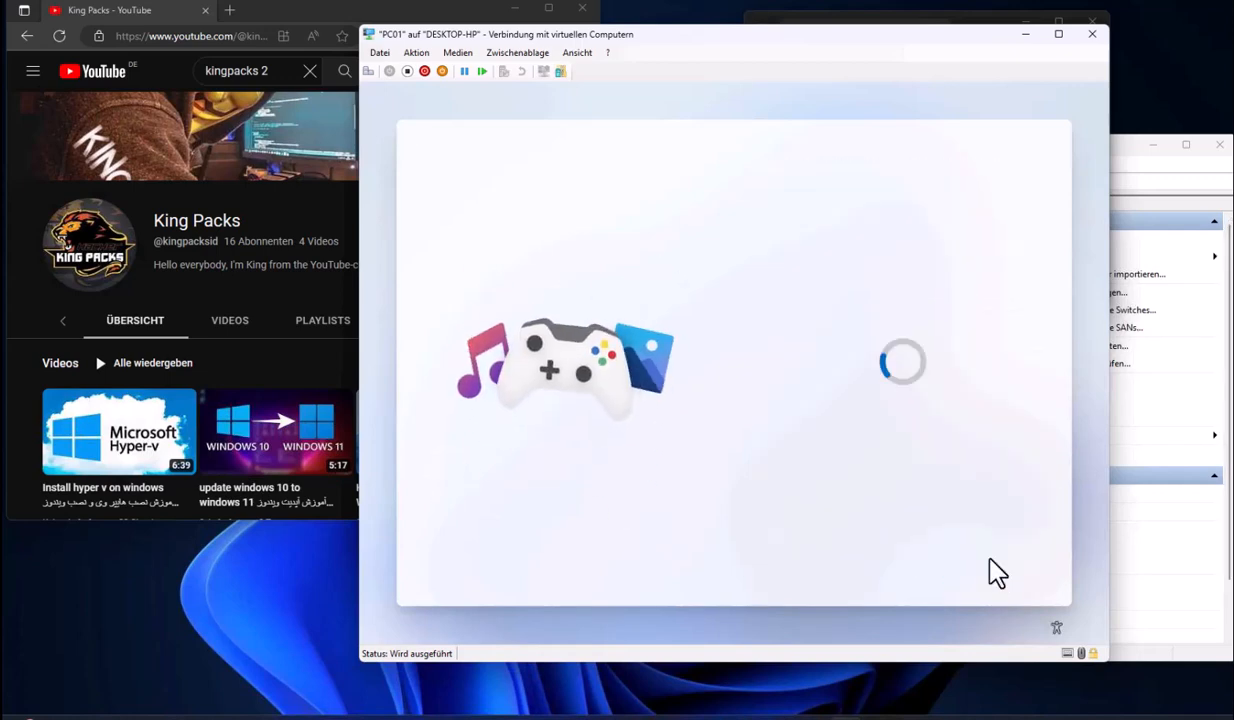
Skip phone linking and OneDrive backup, declining the Microsoft 365, 100 GB storage and PC Game Pass offers
left_click(905, 576)
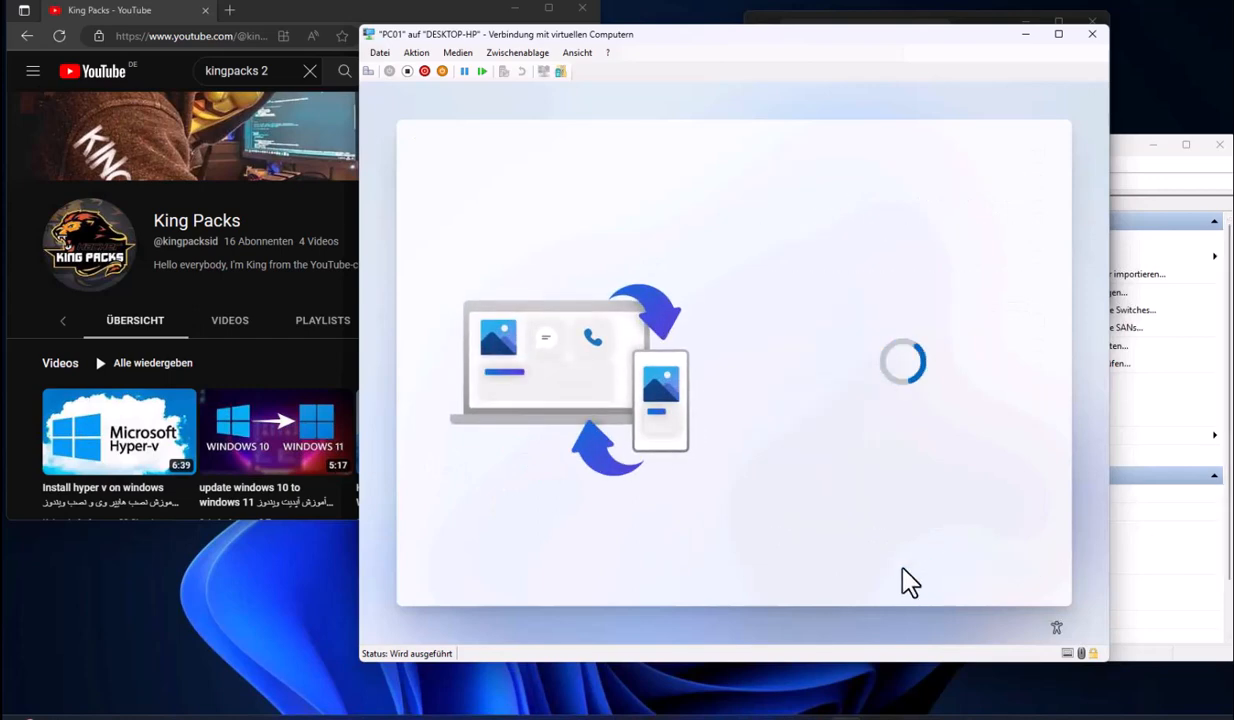
left_click(960, 553)
left_click(903, 563)
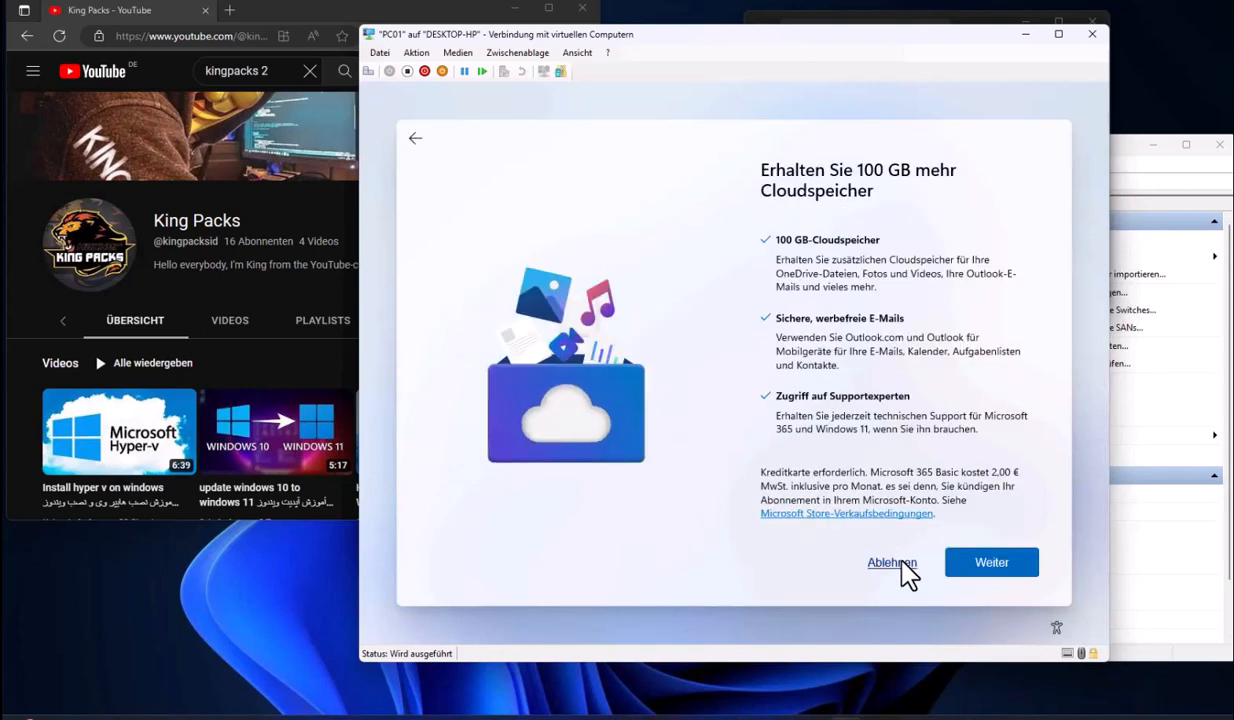
left_click(902, 563)
left_click(852, 562)
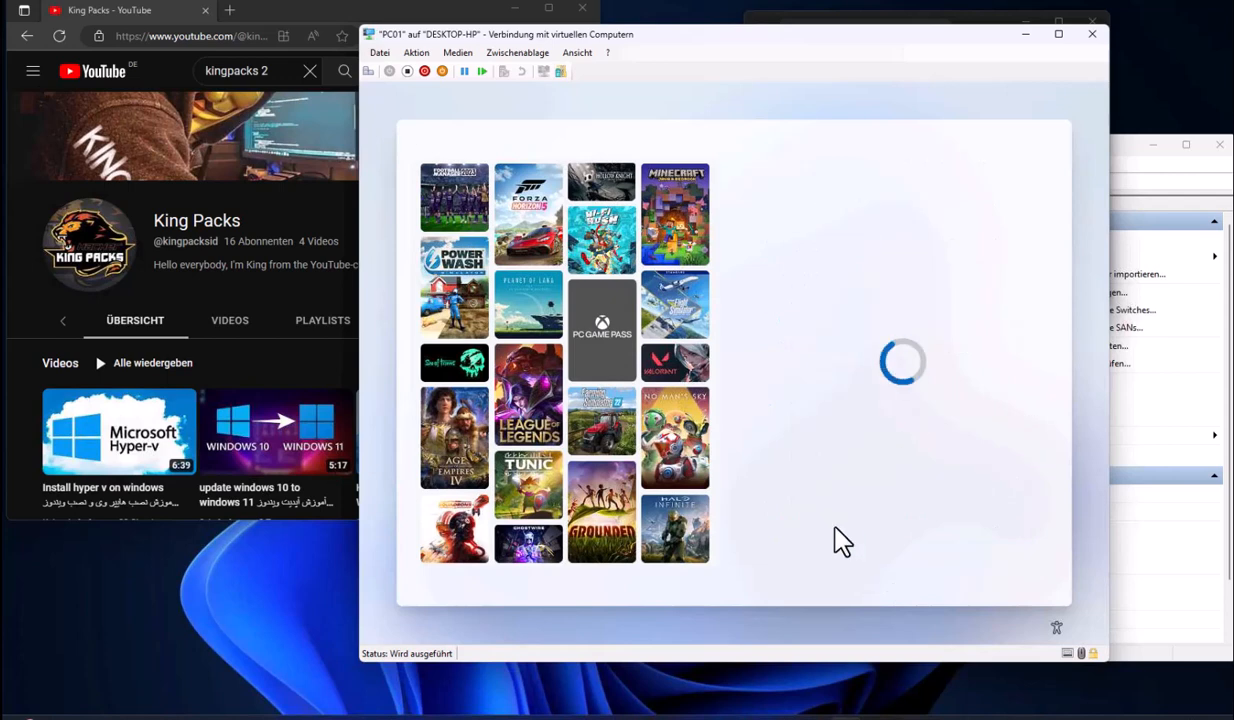
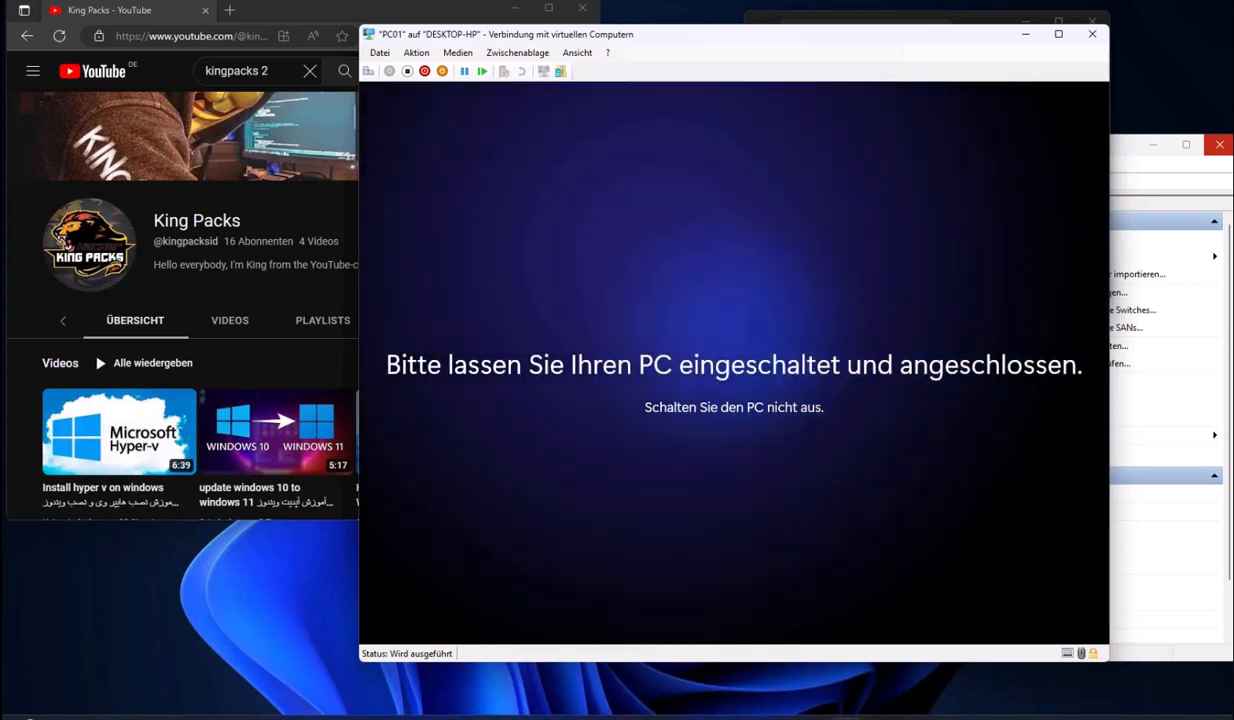
Connect to PC01, switch to an enhanced session, and sign in with the PIN
left_click(790, 408)
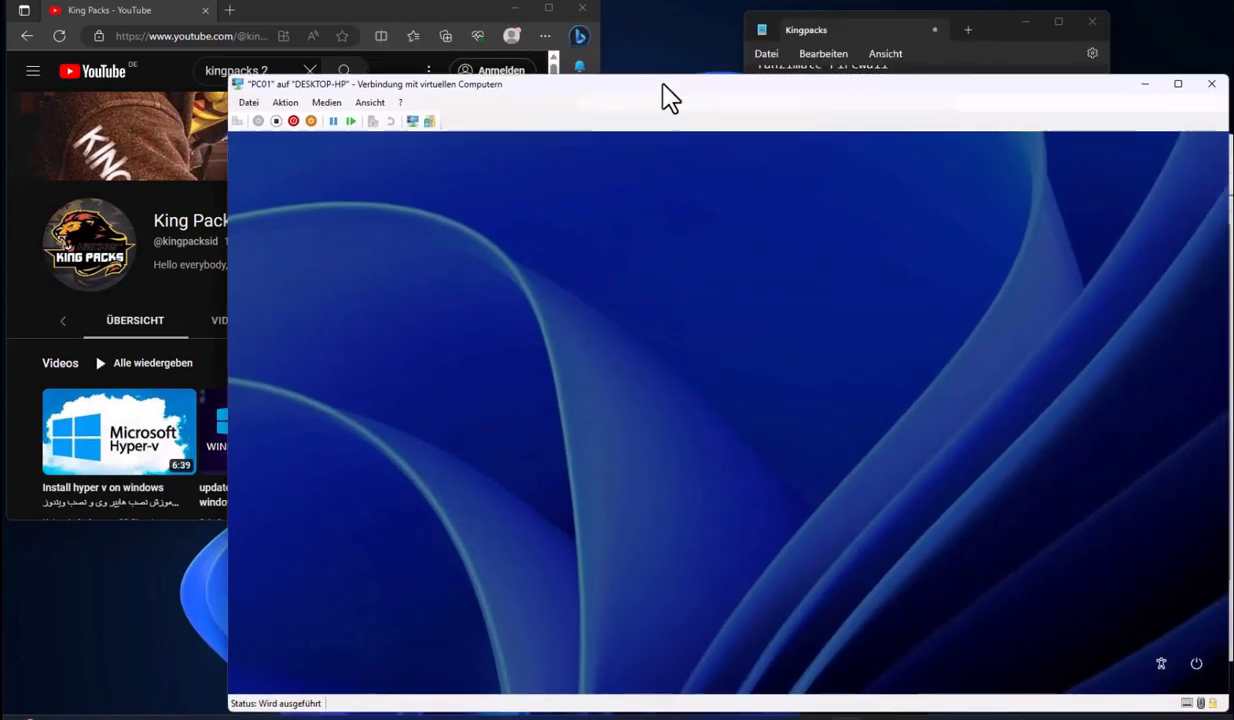
left_click_drag(669, 97, 749, 89)
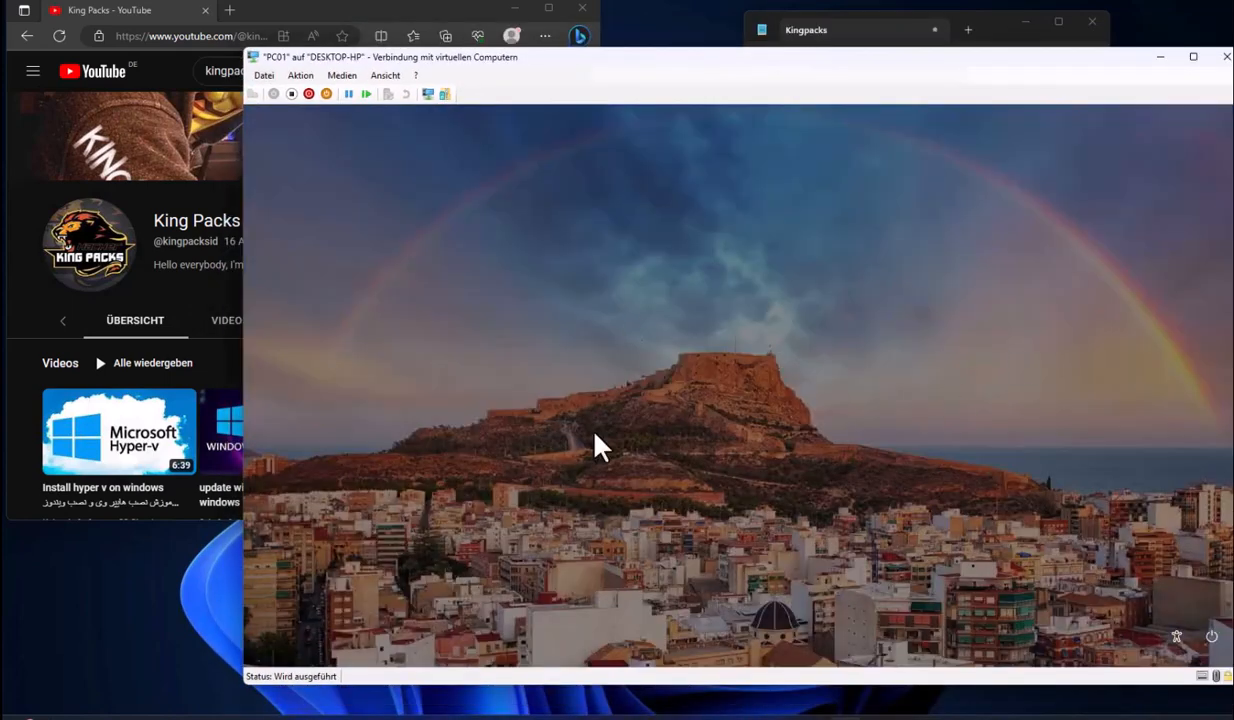
left_click(428, 97)
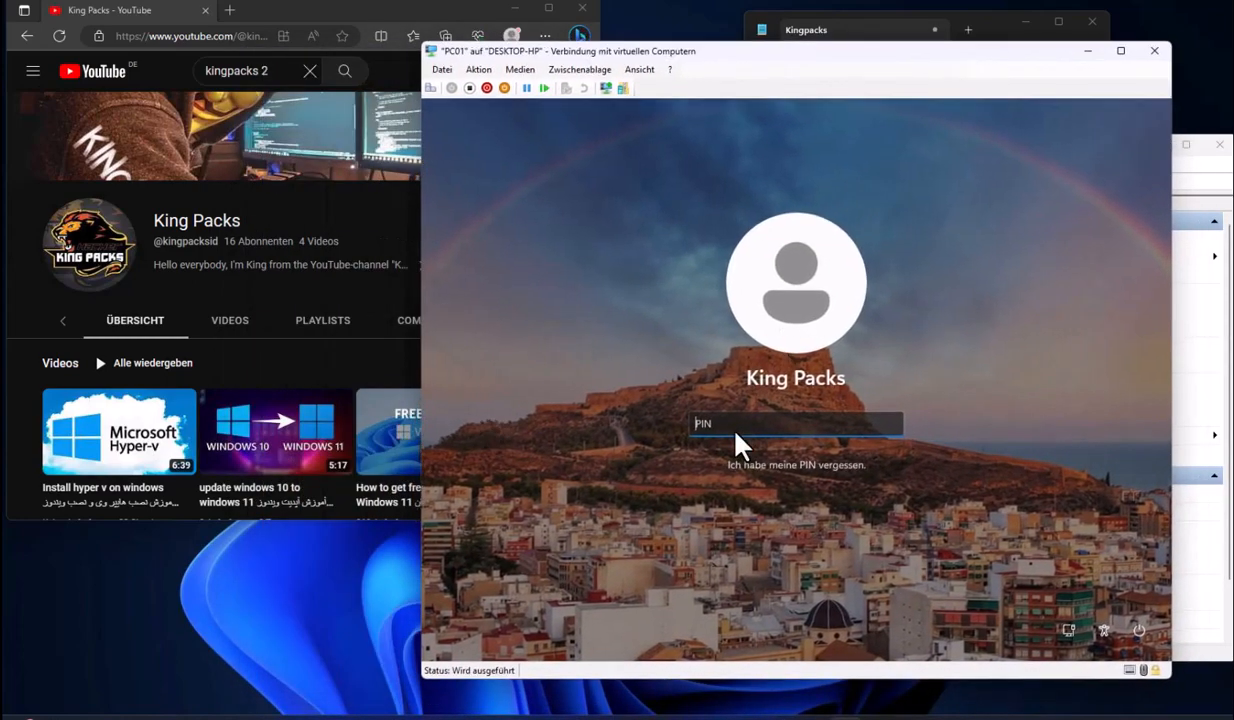
type("••••")
left_click_drag(598, 287, 915, 305)
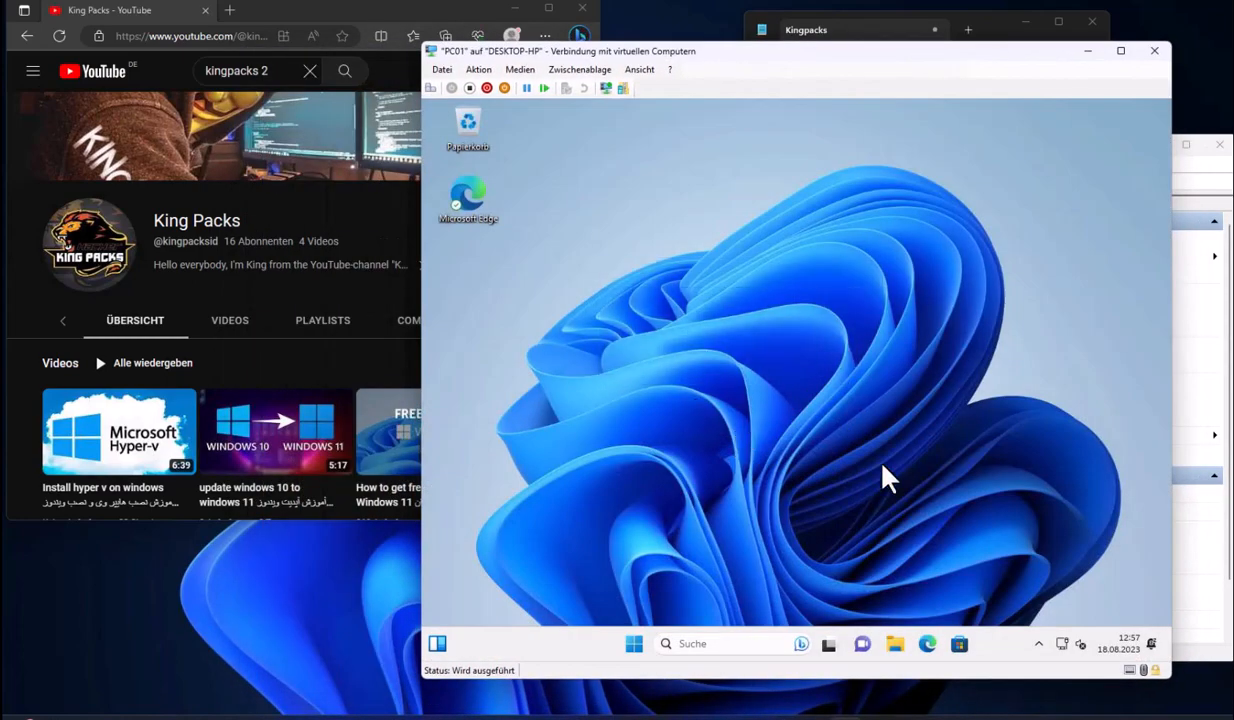
left_click(442, 69)
Attach PC01's network adapter to the Internal virtual switch
left_click(458, 87)
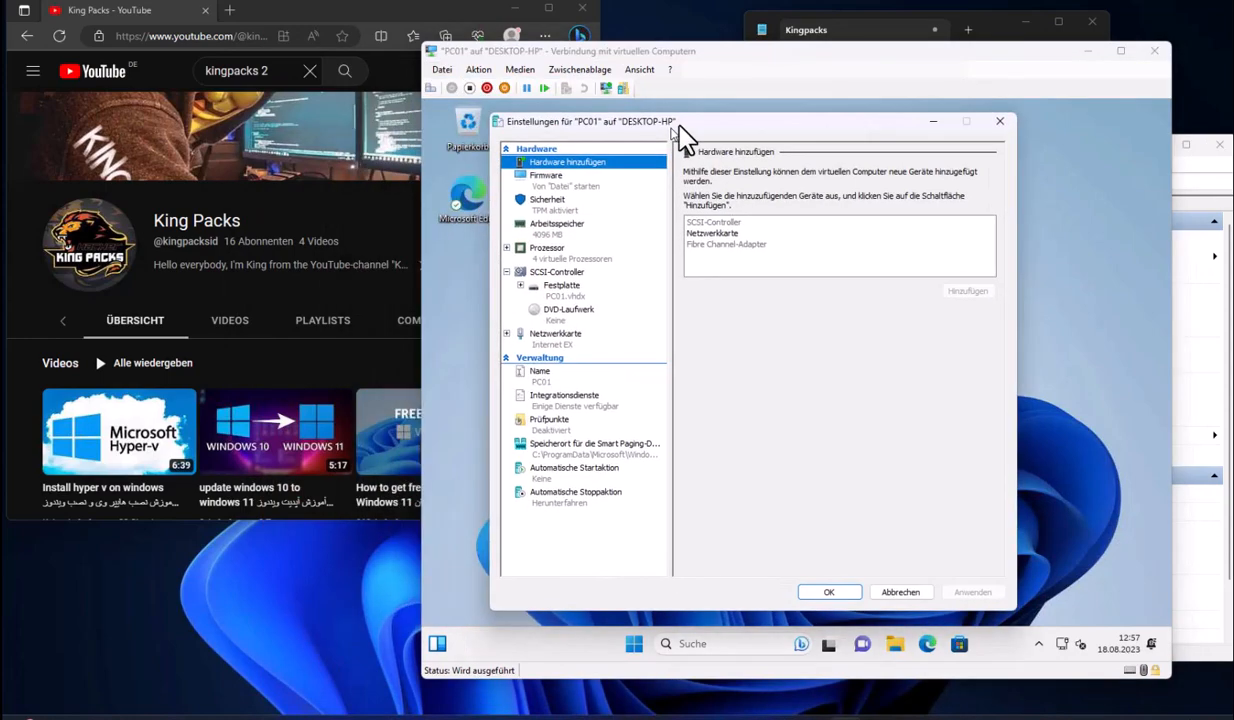
left_click(565, 332)
left_click(755, 197)
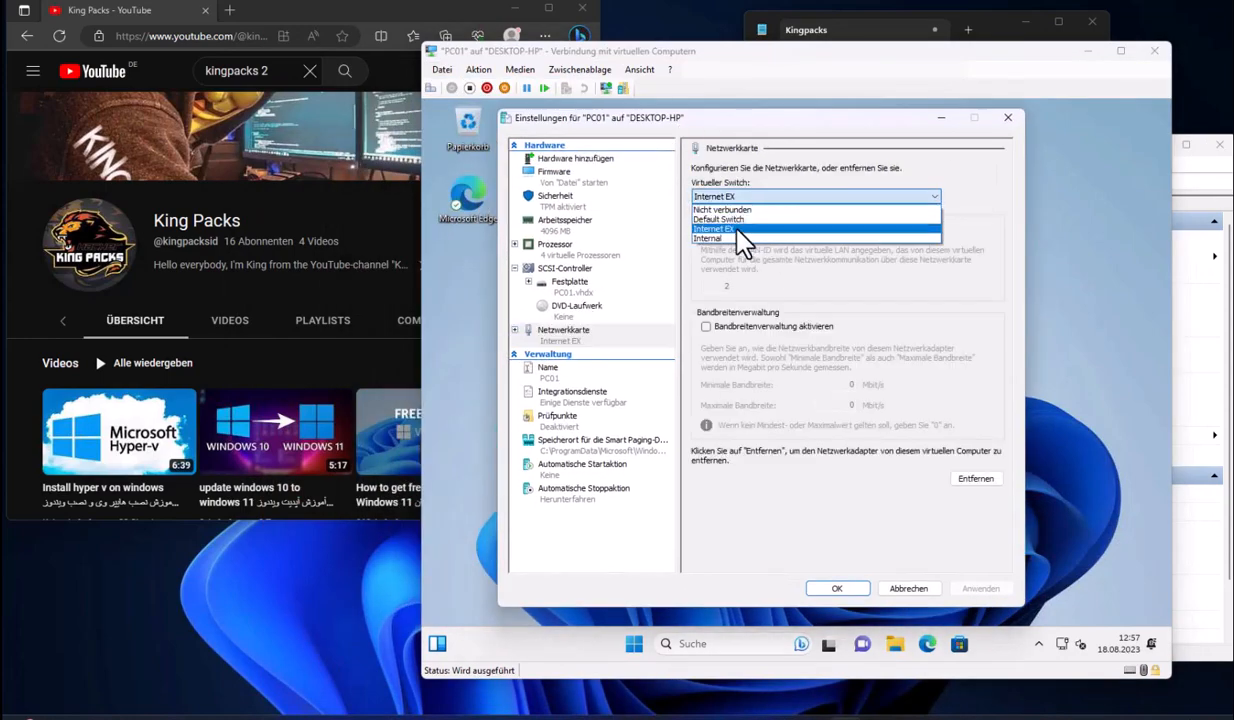
left_click(737, 237)
left_click(830, 589)
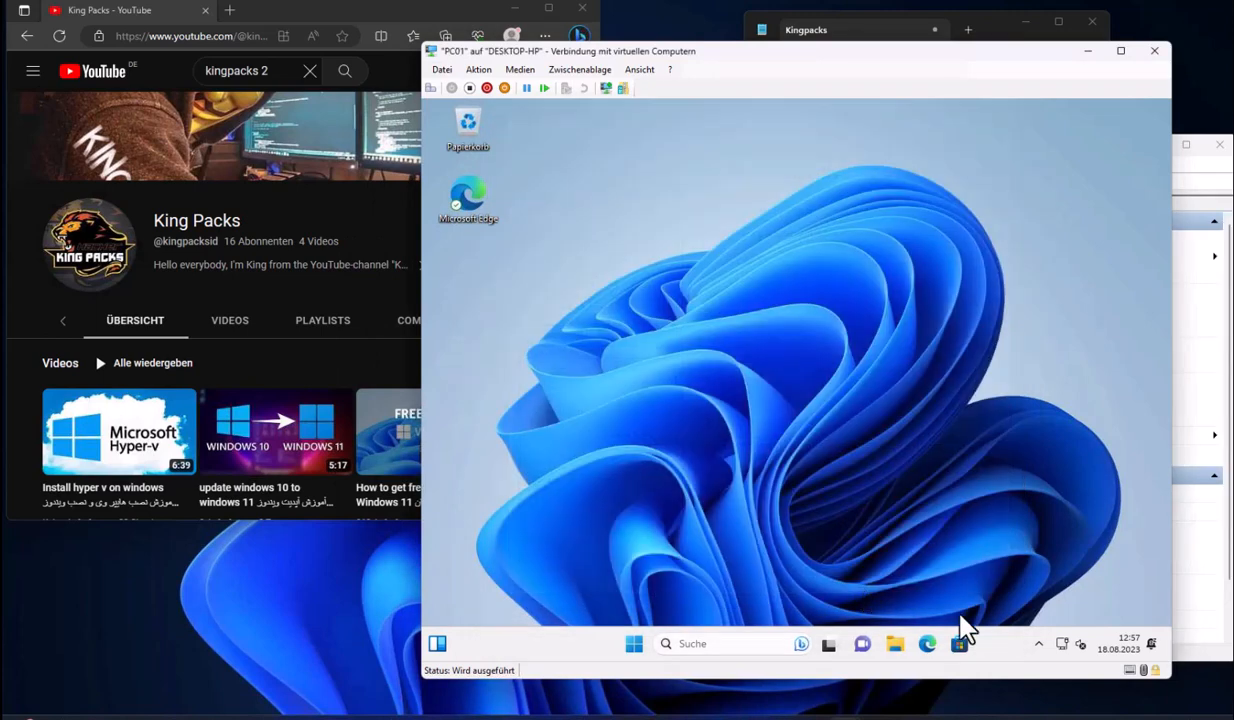
Toggle a guest quick-settings tile and highlight the domain-join line in the Kingpacks notes
left_click(1064, 644)
left_click(1064, 644)
left_click_drag(848, 52, 800, 86)
left_click(795, 23)
left_click(913, 218)
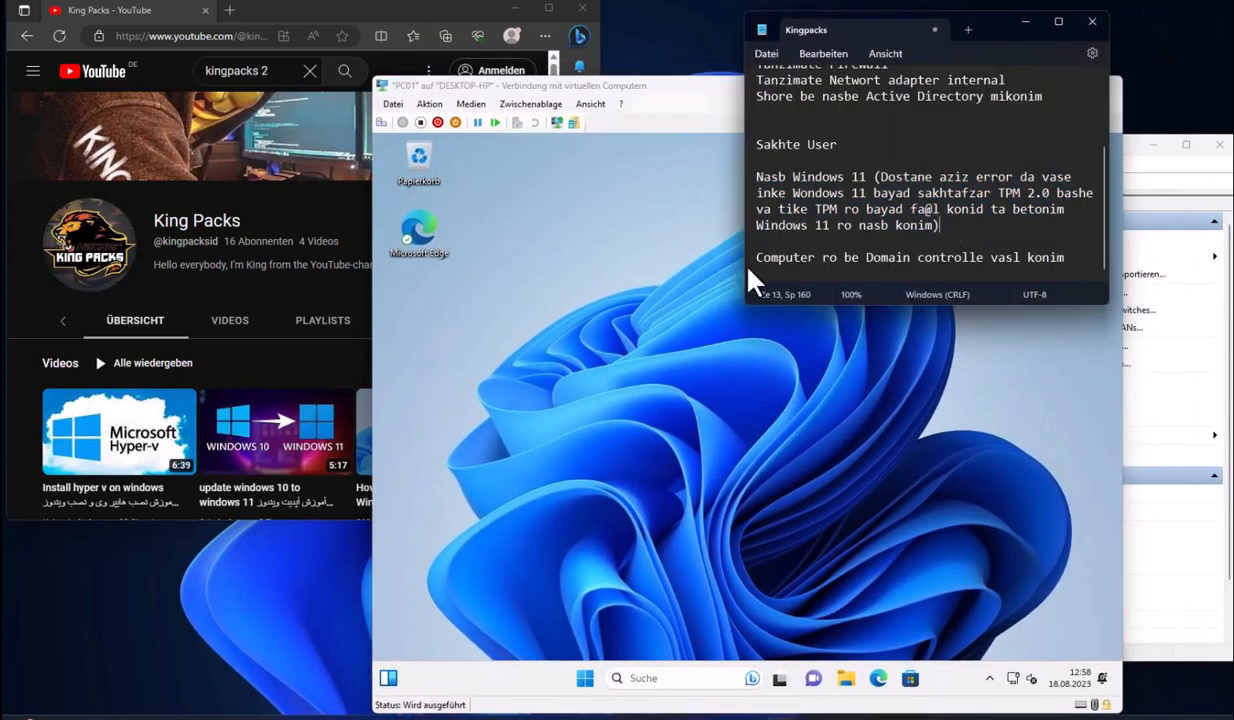
left_click_drag(757, 257, 1031, 258)
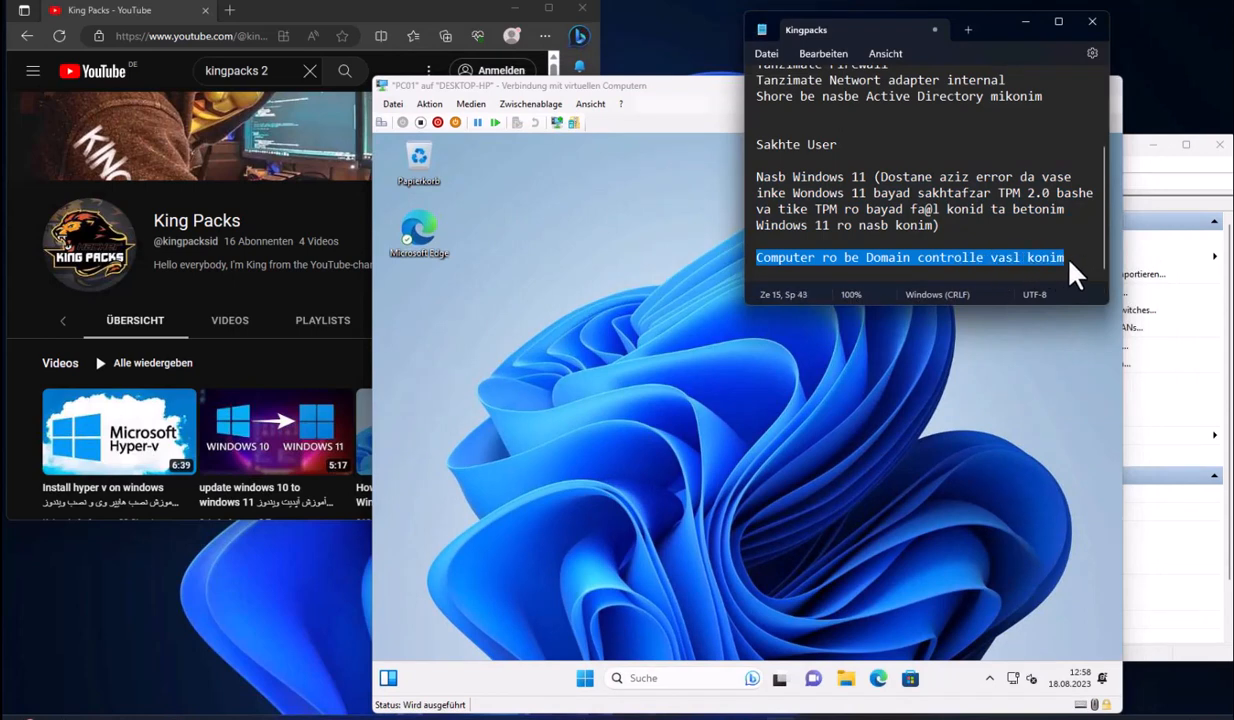
left_click(735, 380)
Via ncpa.cpl, give PC01's Ethernet adapter static IPv4 10.11.11.20 with a preferred DNS server
key("super+r")
type("ncpa.cpl")
key("Return")
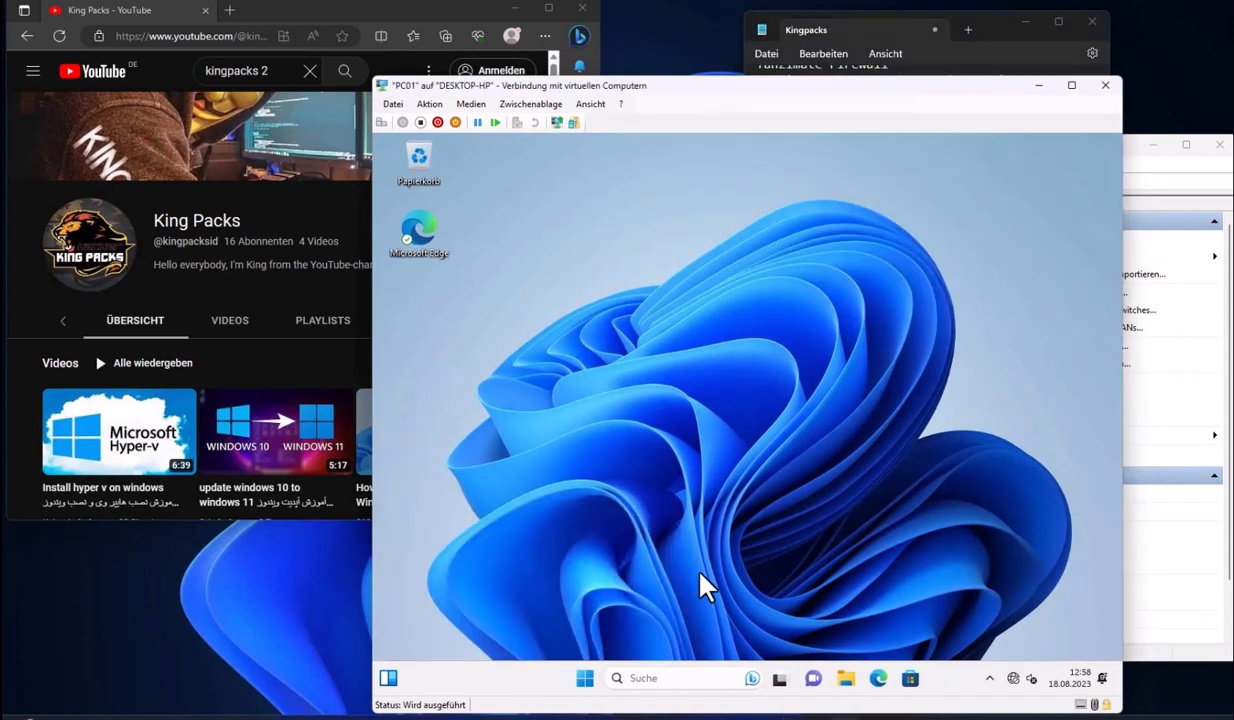
right_click(566, 286)
left_click(615, 425)
double_click(572, 425)
left_click(632, 434)
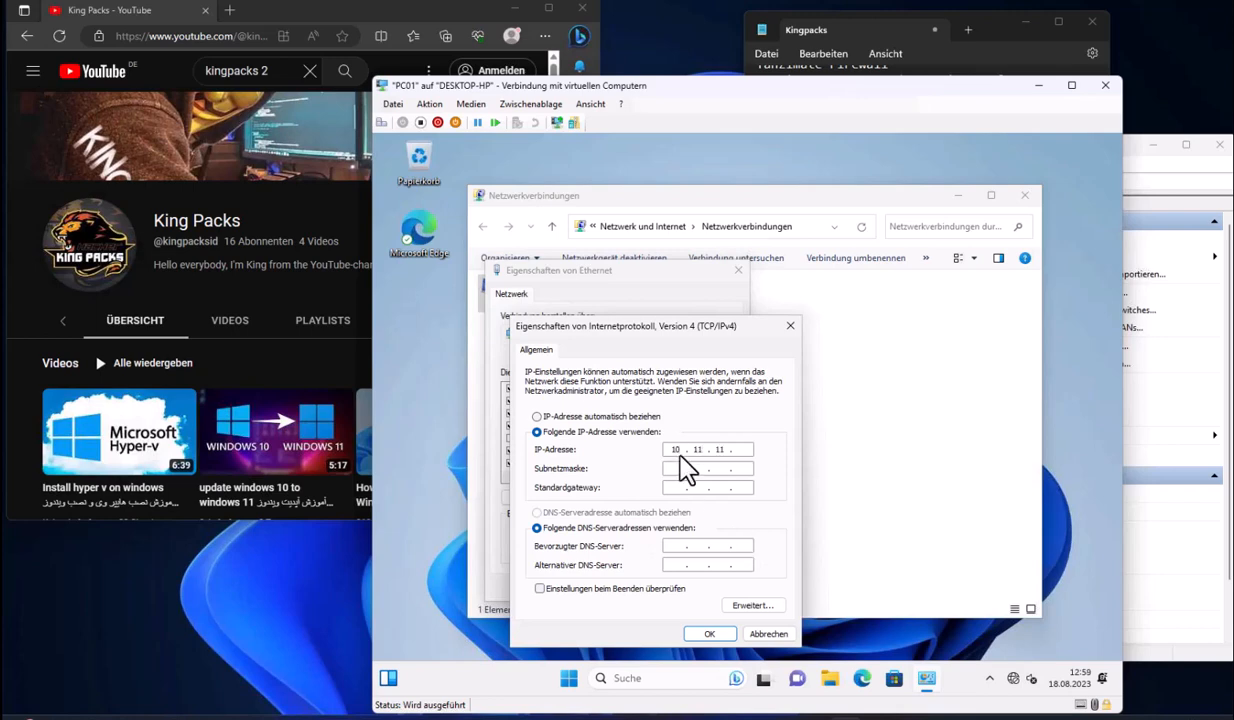
key("Tab")
key("Tab")
left_click(709, 633)
left_click(645, 588)
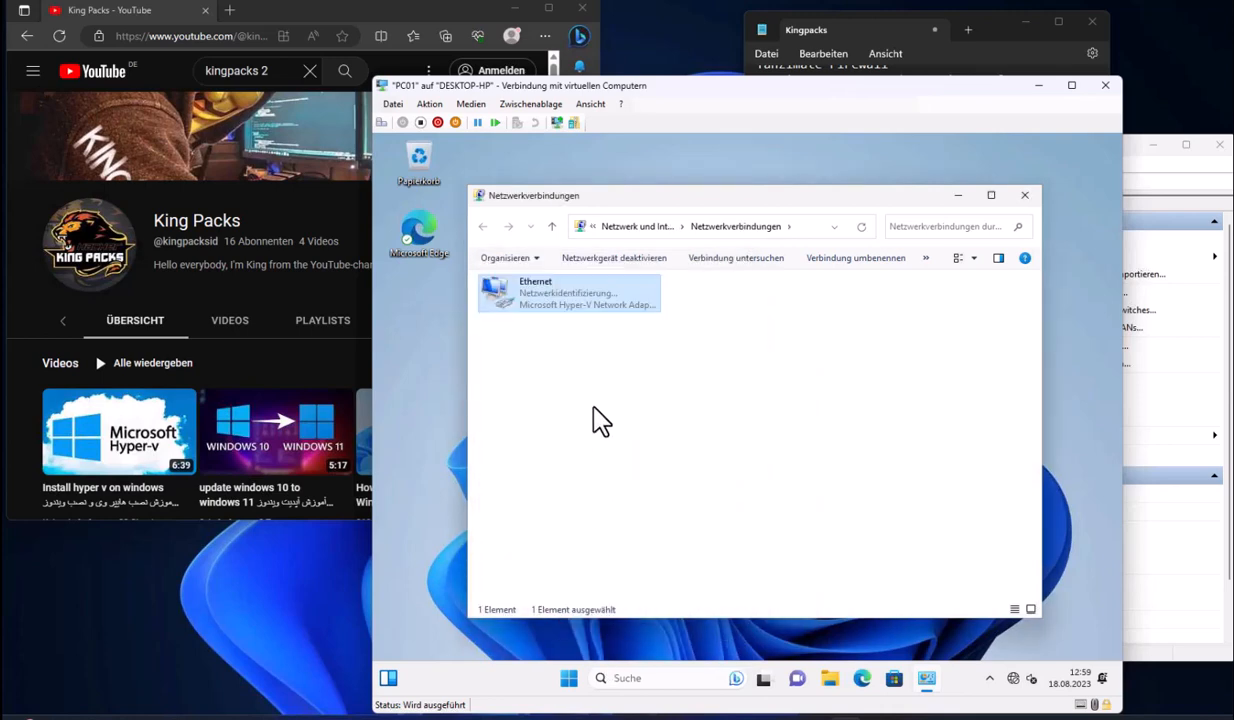
Launch a Command Prompt on PC01
left_click(570, 680)
type("cmd")
key("Return")
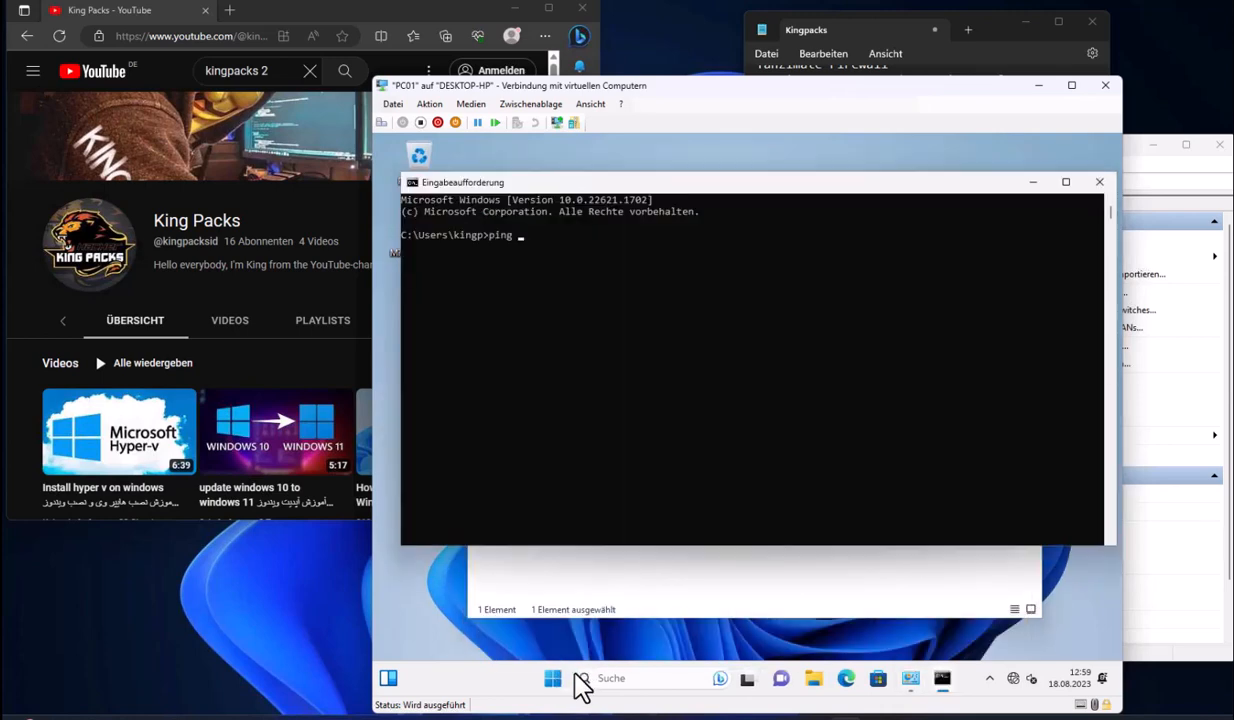
Ping 10.11.11.1 from PC01, copy the address, and close the Command Prompt
type("ping 10.11.11.1")
key("Return")
left_click_drag(538, 259, 613, 260)
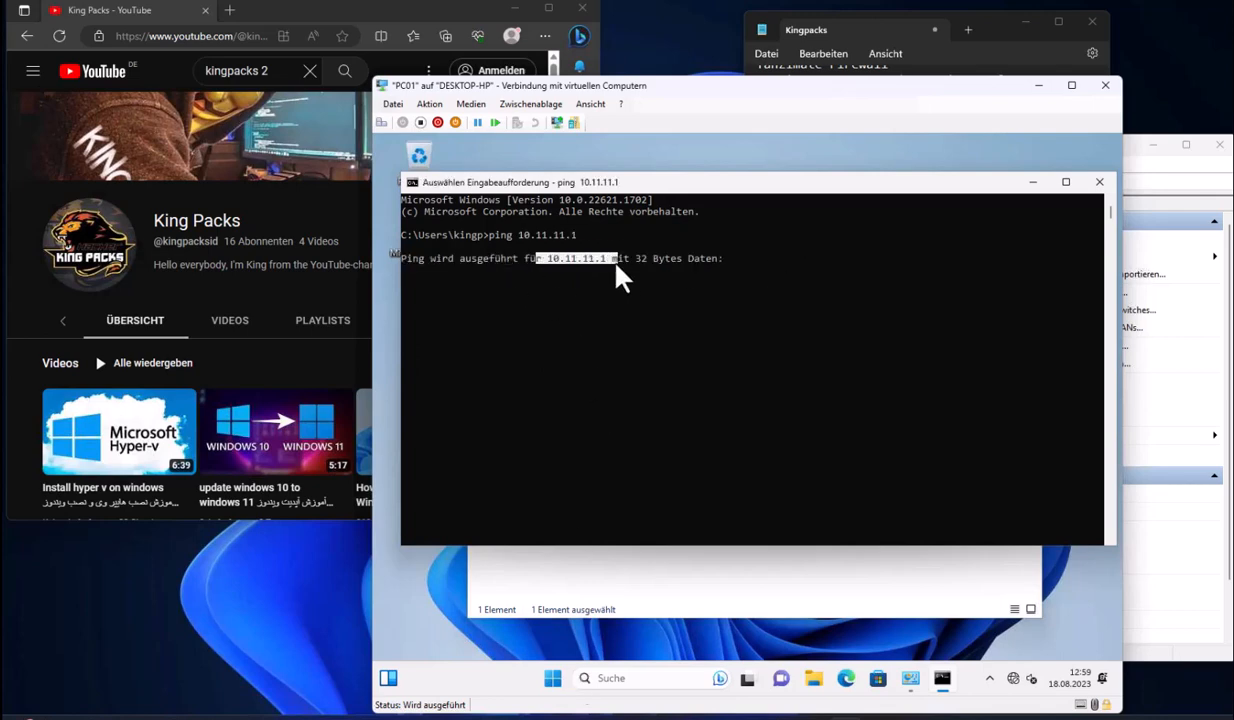
right_click(620, 262)
left_click_drag(1116, 440, 945, 442)
left_click(940, 183)
Select SRVDC and add the line 'Server ro roshan' to the Kingpacks notes
left_click(885, 717)
left_click(842, 262)
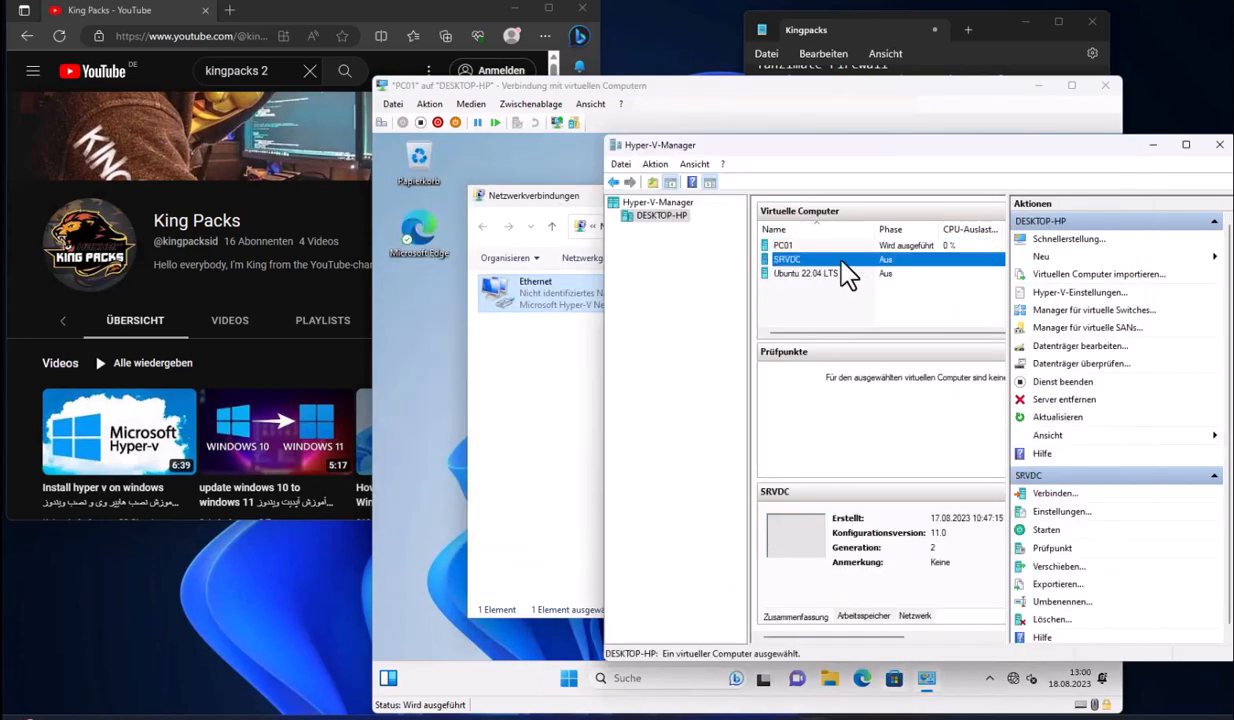
left_click(970, 69)
left_click(1072, 262)
key("Return")
key("Return")
type("Server ro")
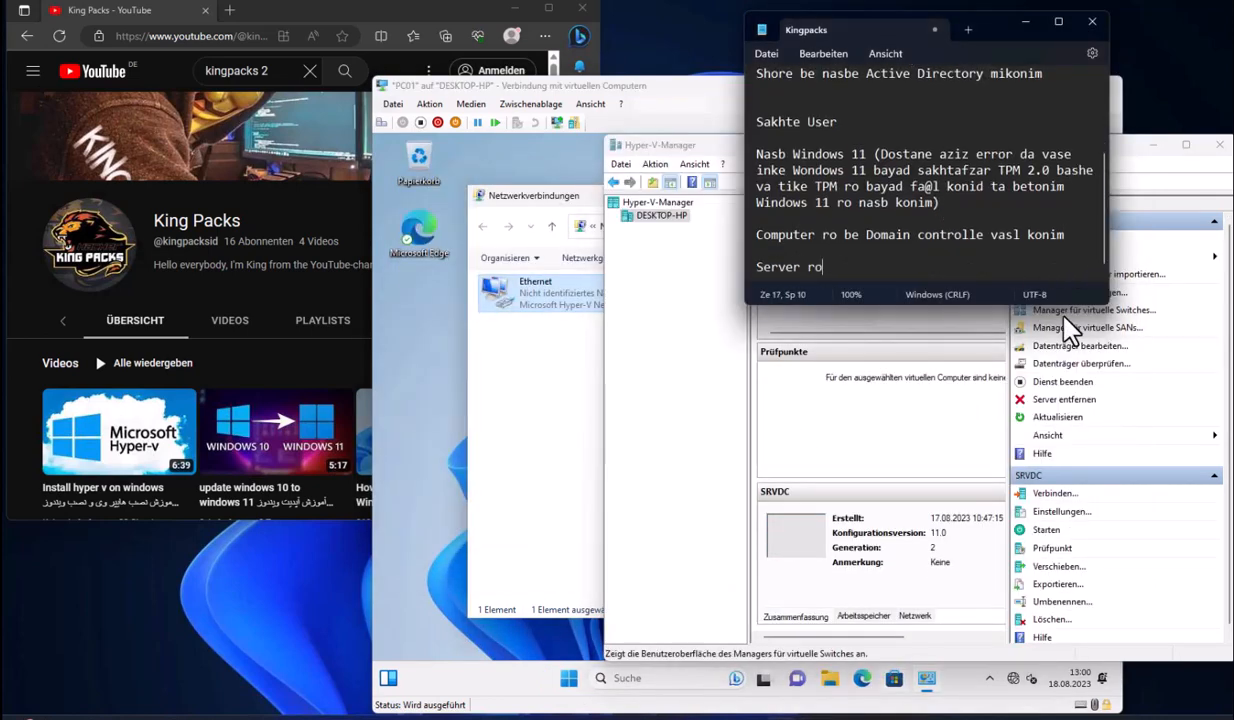
type(" roshan")
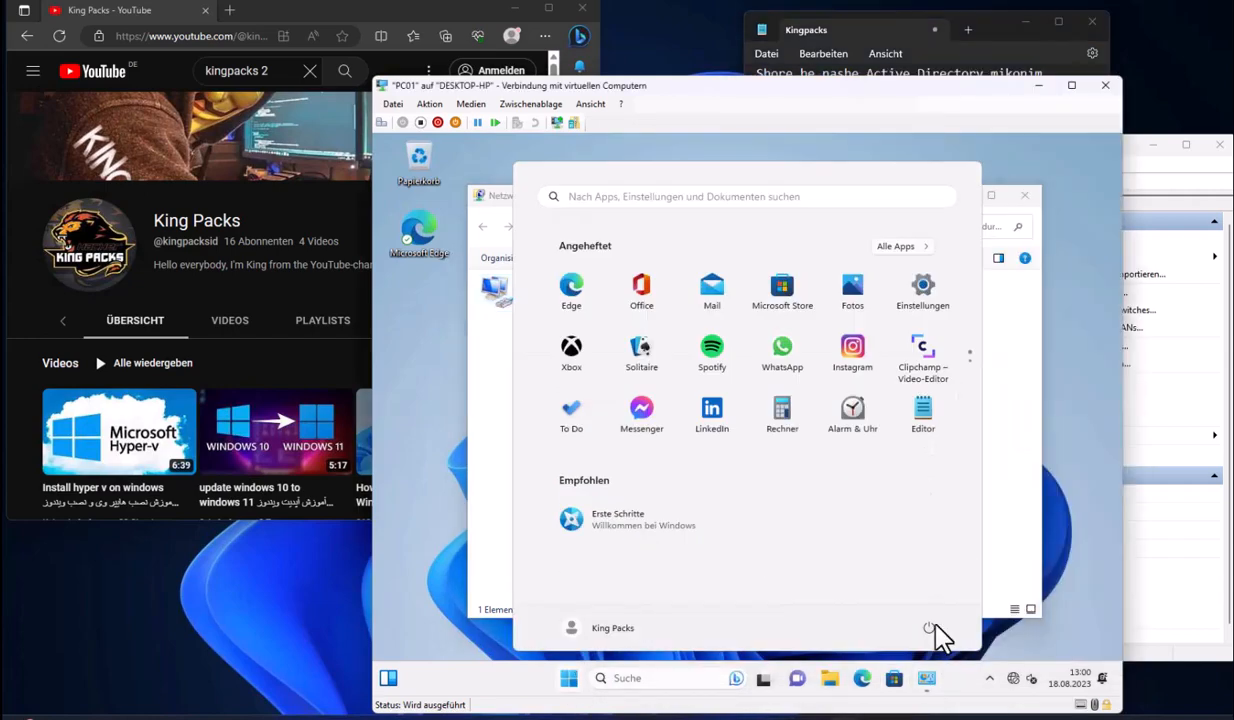
Shut down PC01, give it 2 virtual processors, and start SRVDC
left_click(934, 640)
left_click(861, 545)
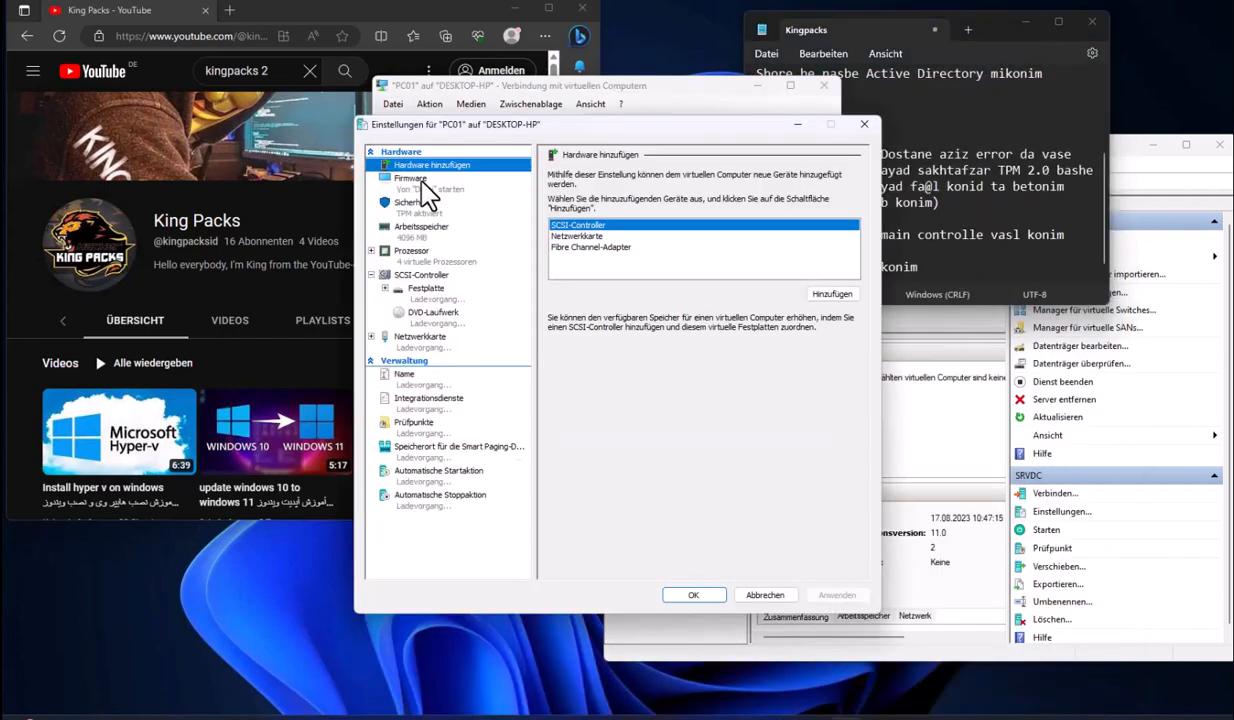
left_click(420, 226)
left_click(420, 255)
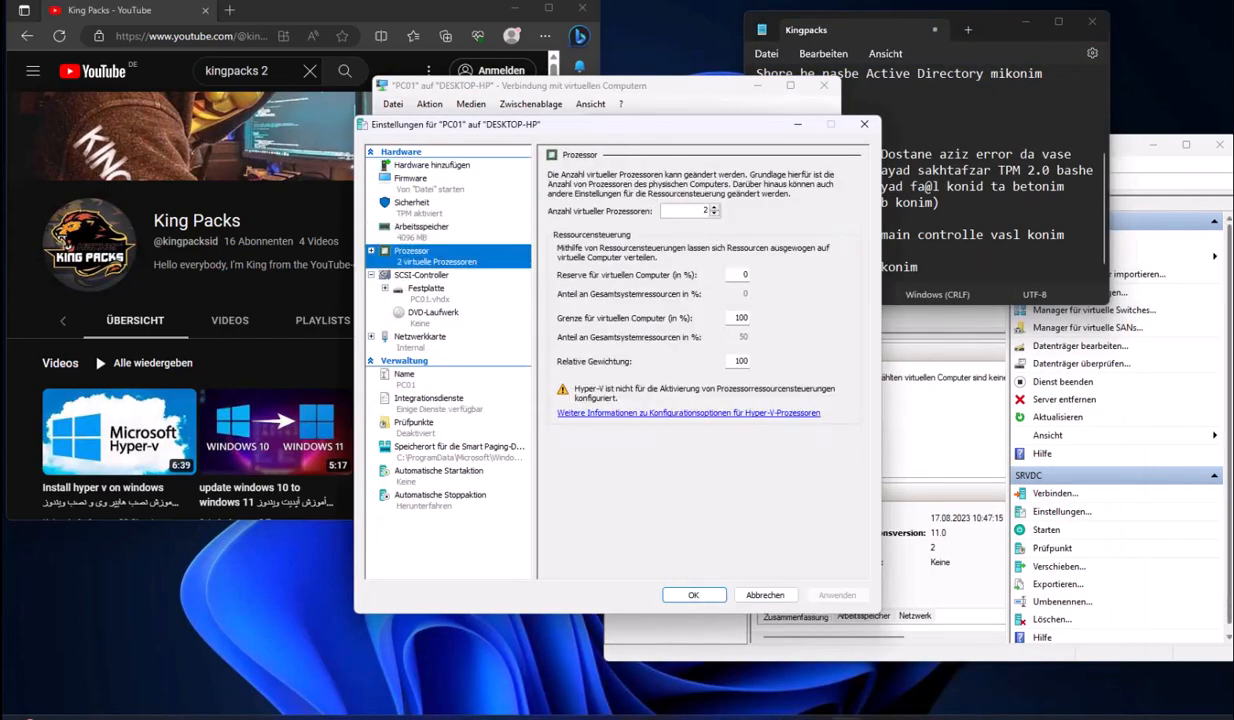
key("Up")
left_click(693, 595)
right_click(806, 260)
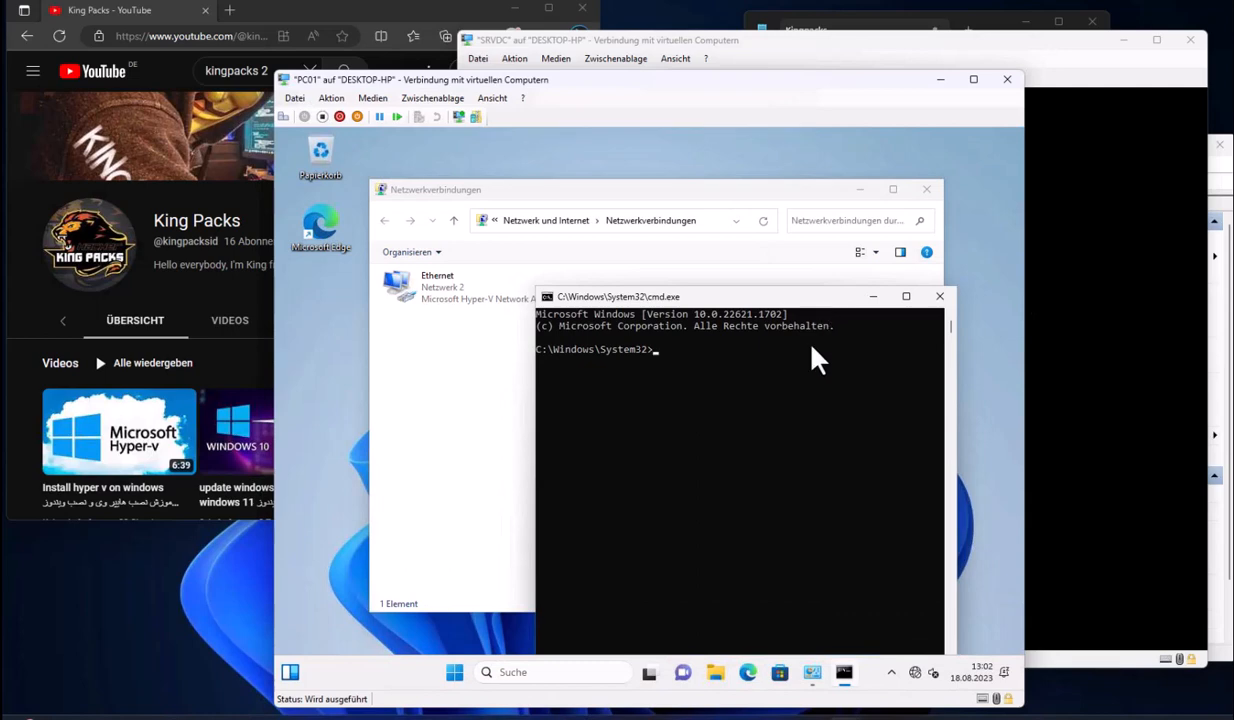
Run a continuous ping to 10.11.11.1, connect to SRVDC, then stop the ping
type("ping 10.11.11.1")
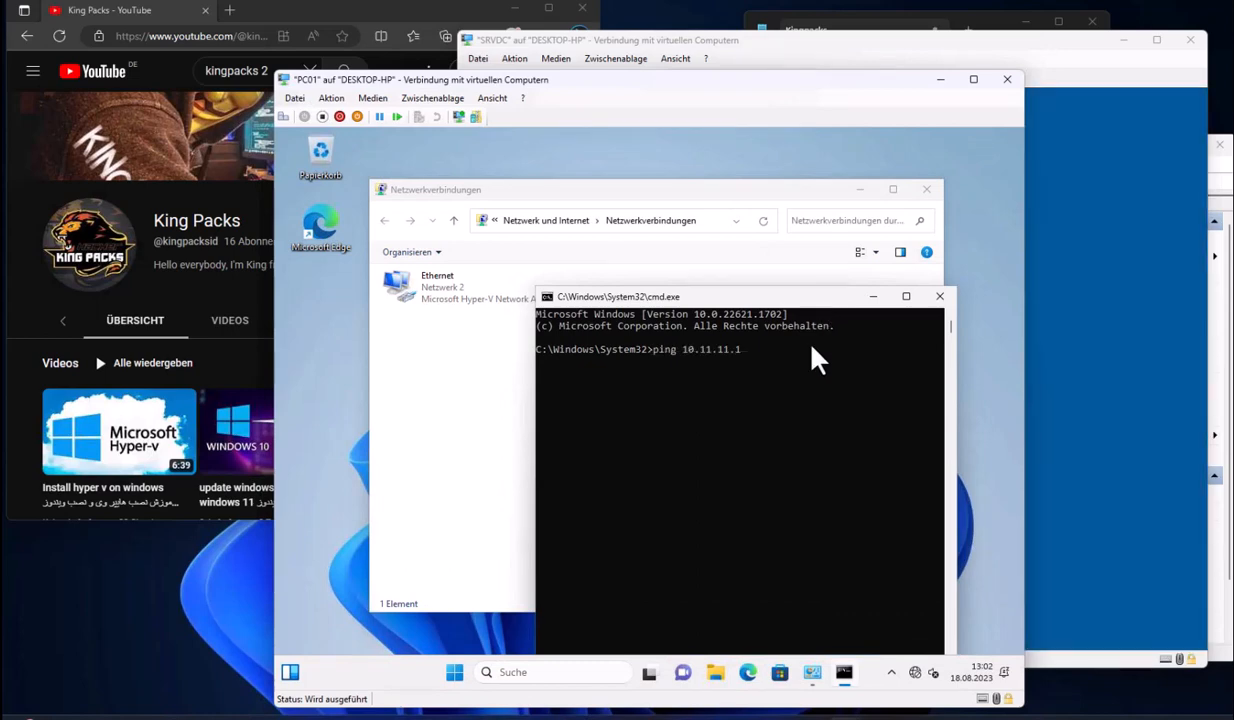
type(" -t")
key("Return")
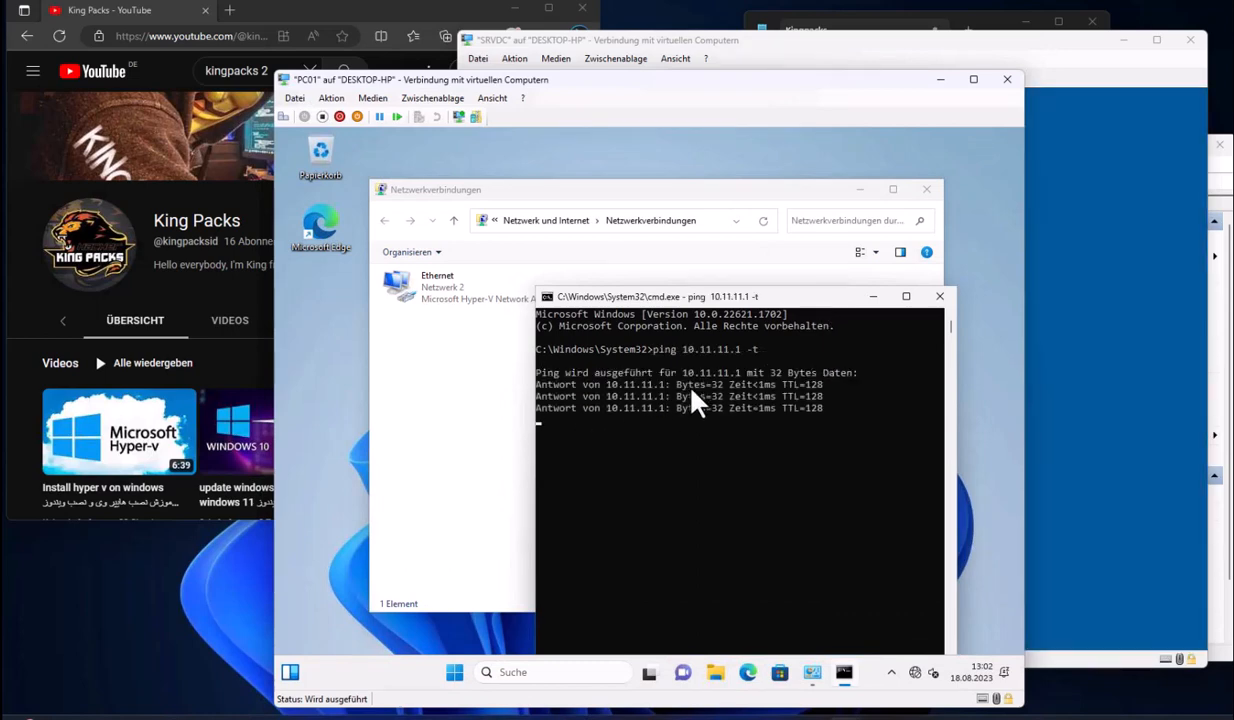
left_click(1053, 283)
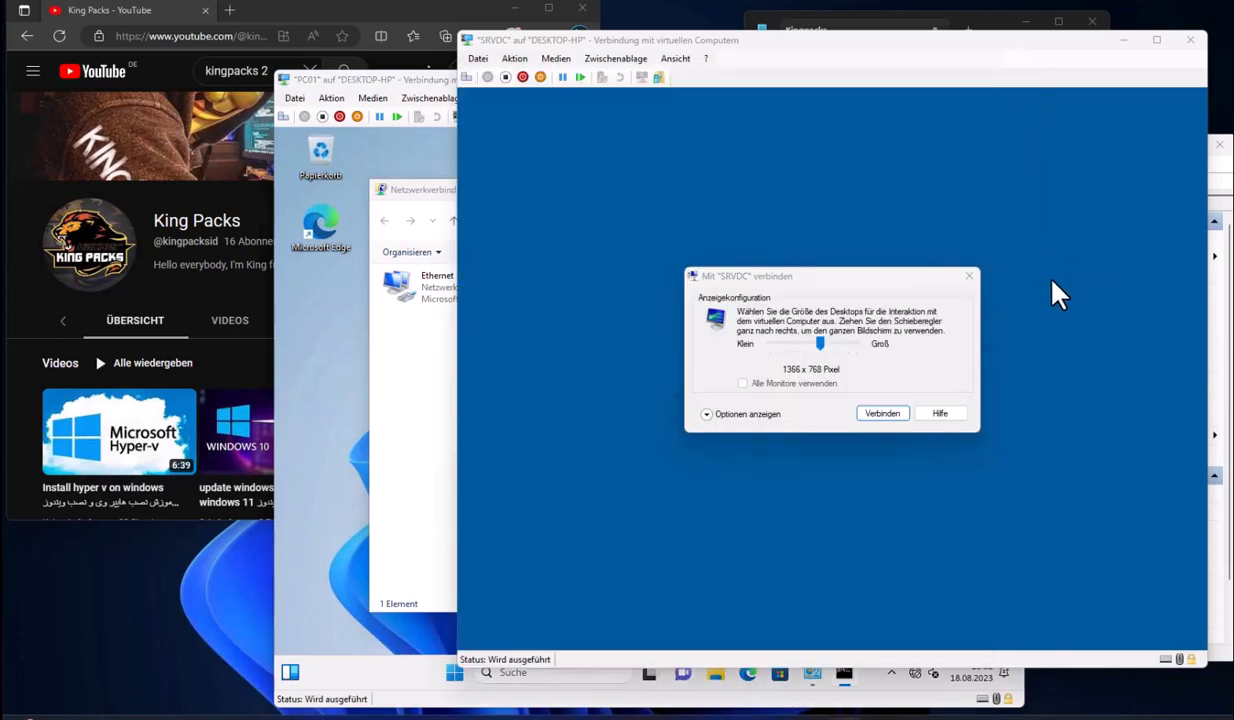
left_click(882, 413)
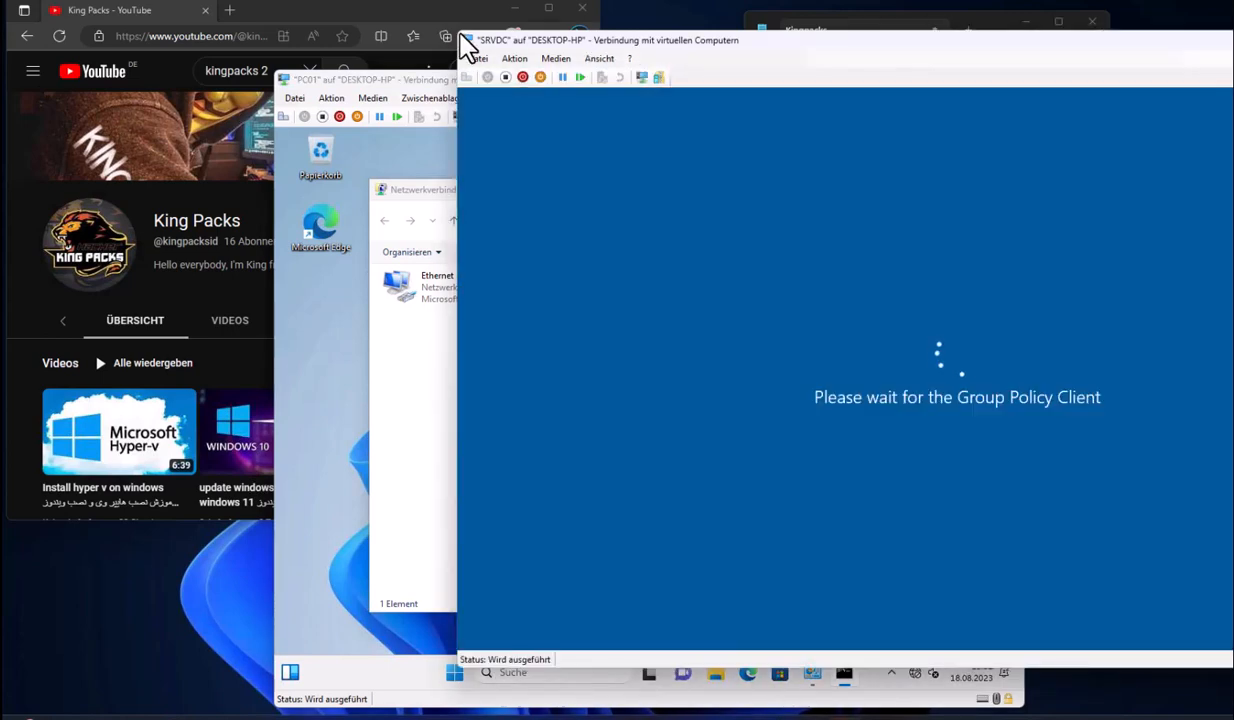
left_click(432, 397)
left_click(667, 632)
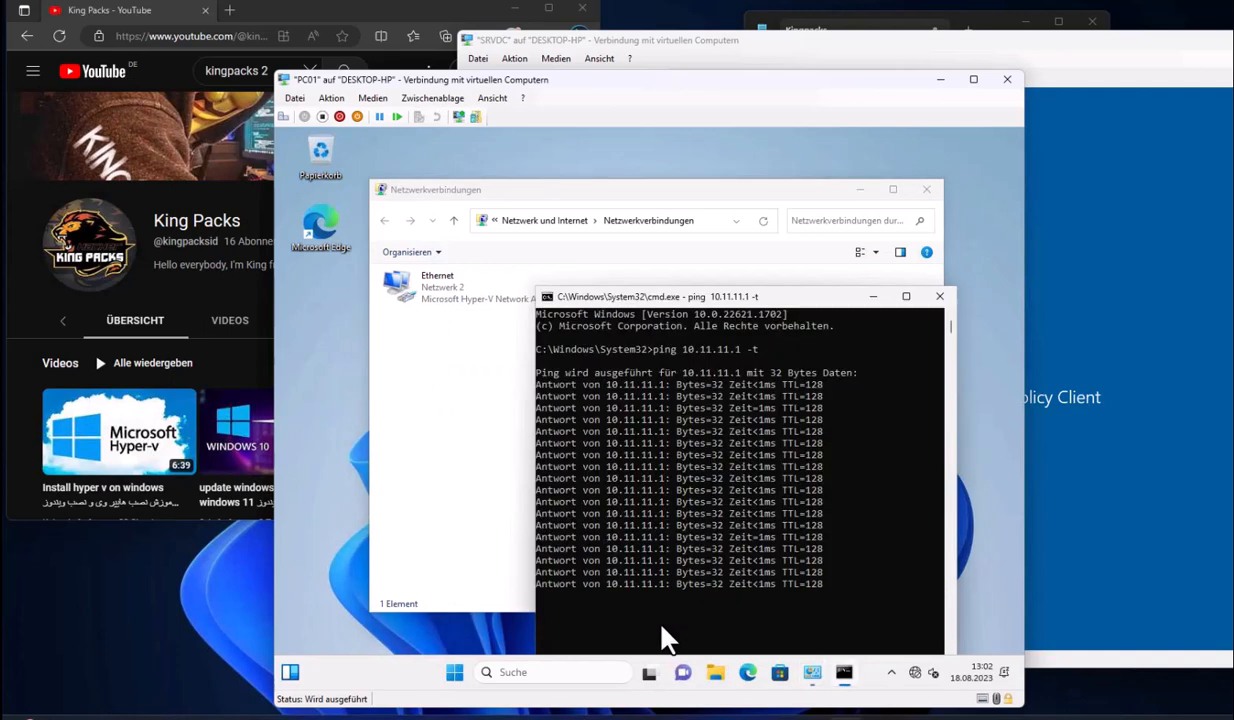
key("ctrl+c")
Type the notes 'Server dar dasrase' and 'berim Computer ro be Domain vasl konim' on PC01
left_click_drag(730, 311, 790, 205)
type("Ser")
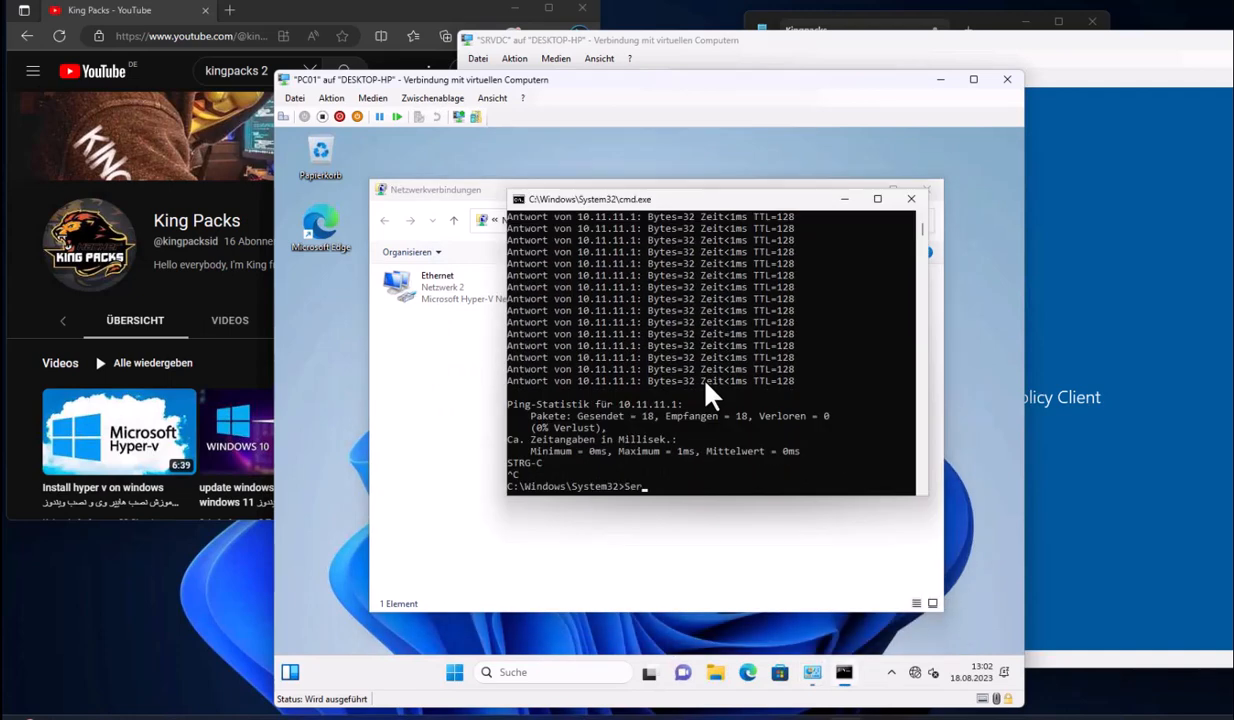
type("ver dar dasrase")
key("BackSpace")
key("BackSpace")
key("BackSpace")
key("BackSpace")
key("BackSpace")
key("BackSpace")
key("BackSpace")
key("BackSpace")
key("BackSpace")
key("BackSpace")
key("BackSpace")
key("BackSpace")
key("BackSpace")
key("BackSpace")
key("BackSpace")
key("BackSpace")
key("BackSpace")
key("BackSpace")
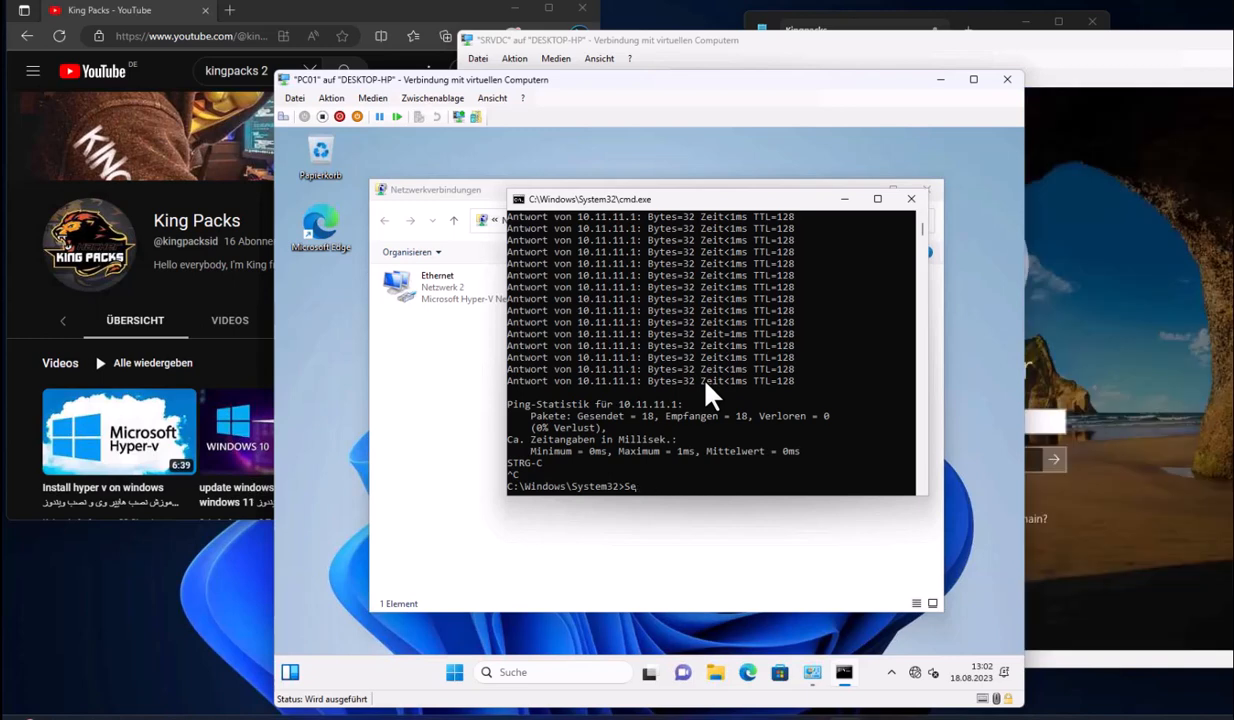
type("berim Computer ro be Domain vasl konim")
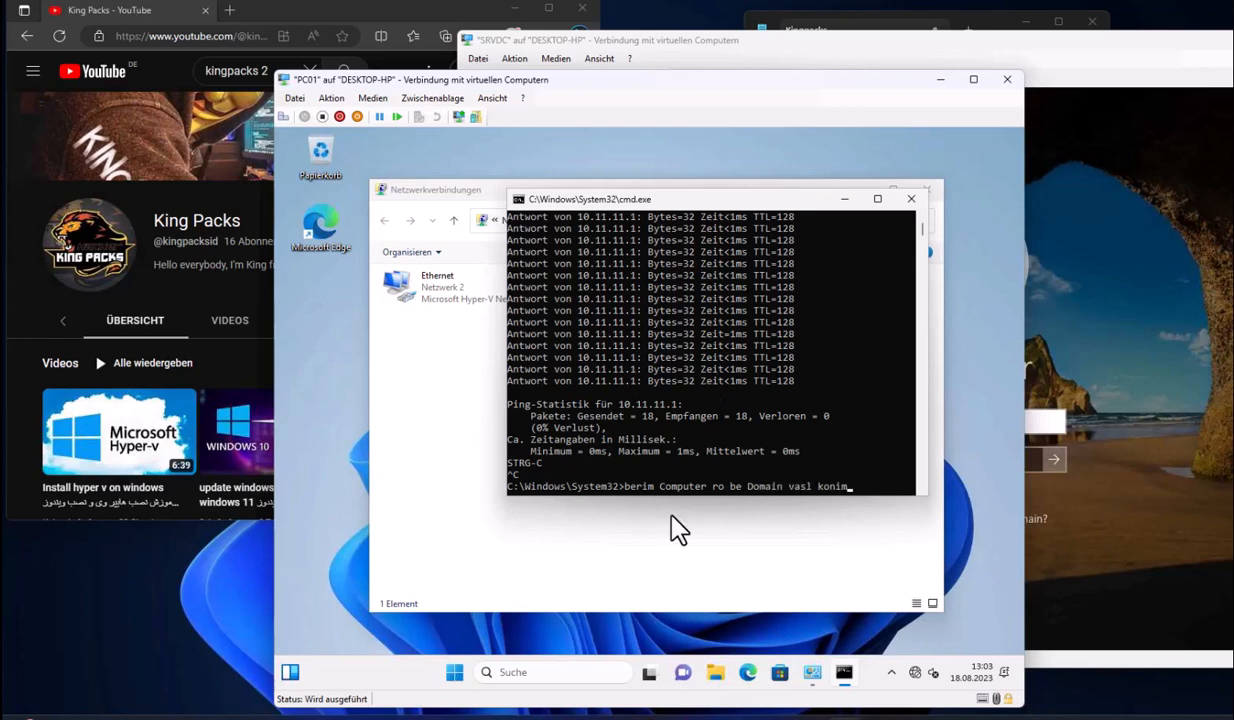
Open the system information page for Dieser PC on PC01
left_click(714, 674)
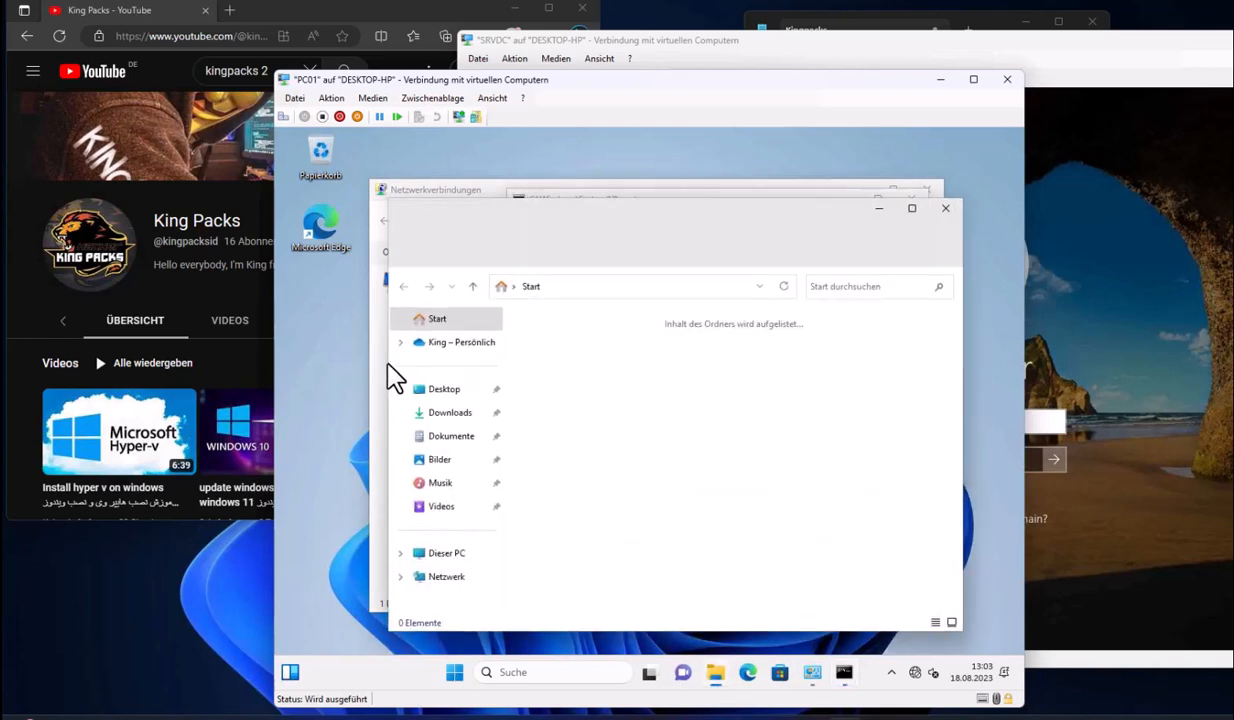
left_click(450, 553)
right_click(612, 414)
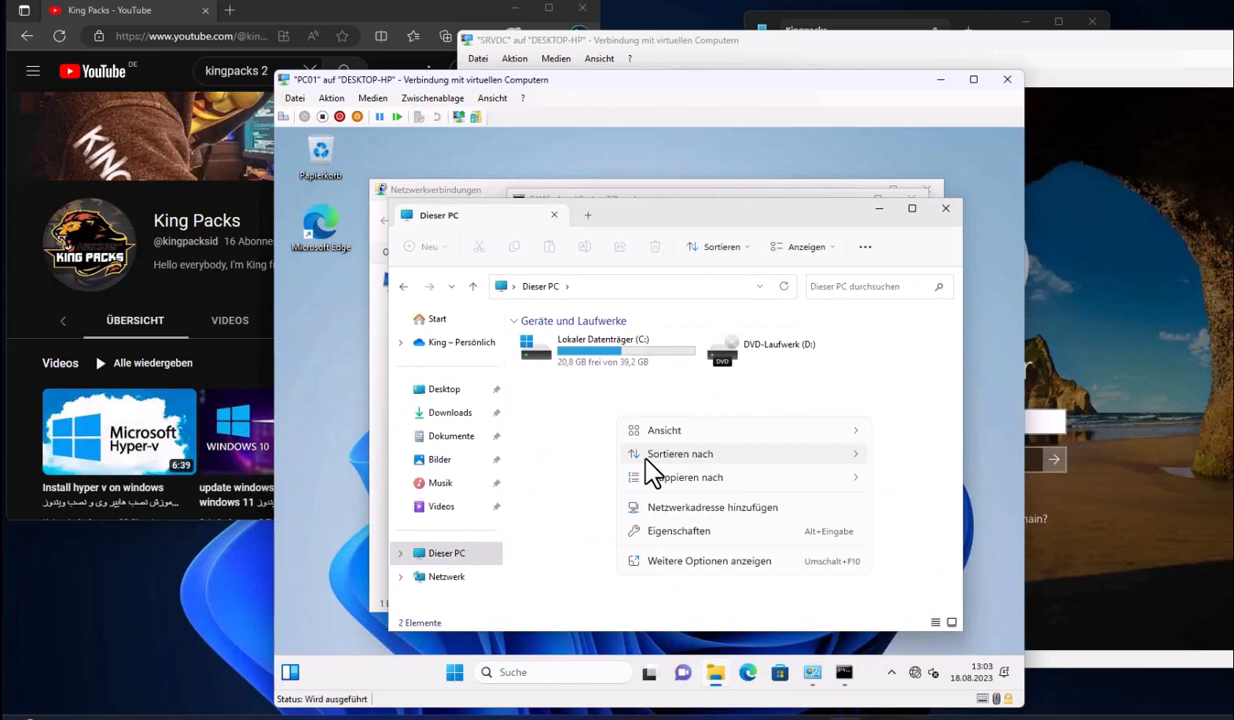
left_click(656, 530)
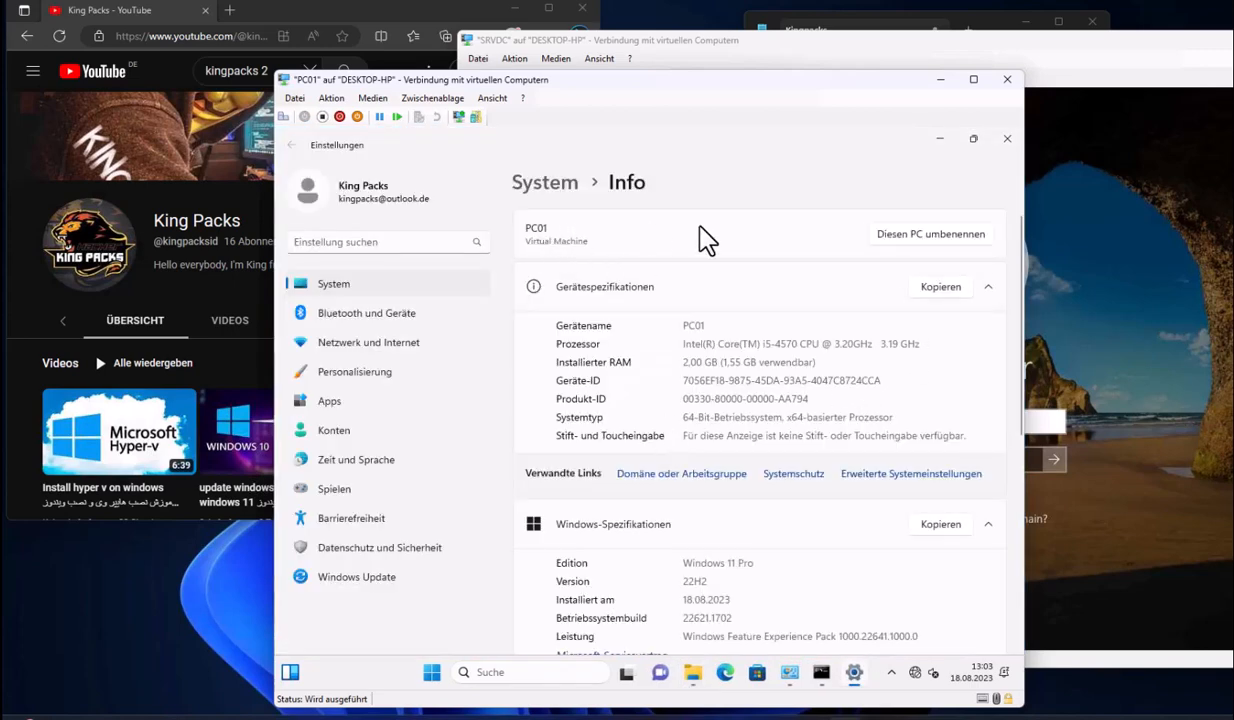
scroll(780, 416, "down", 5)
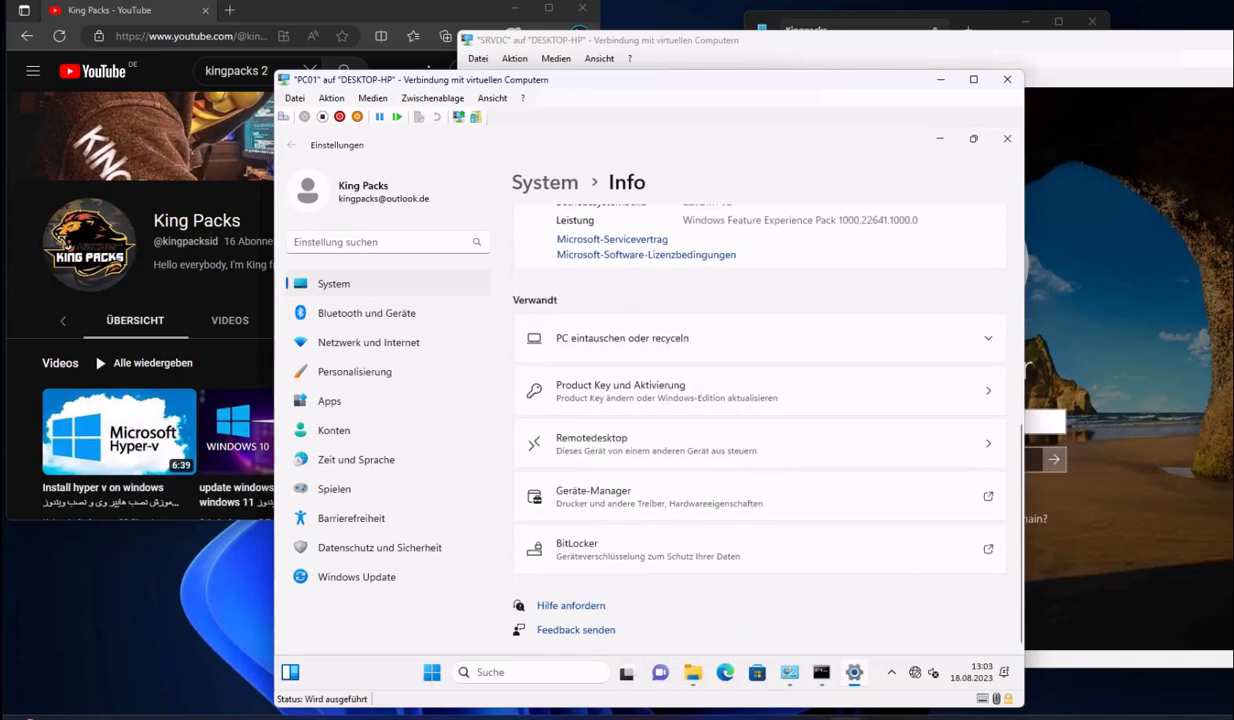
scroll(700, 350, "up", 5)
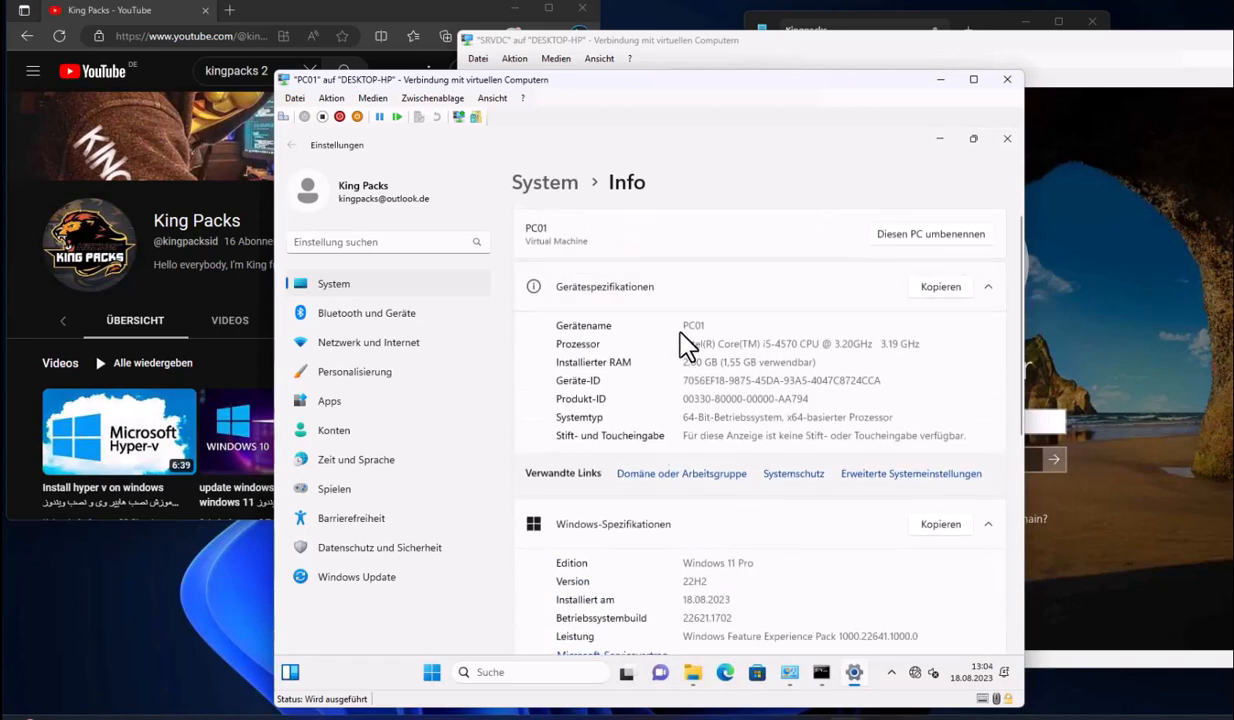
left_click_drag(695, 343, 895, 352)
Request joining PC01 to the kingpacks domain and submit a domain account's credentials
left_click(675, 472)
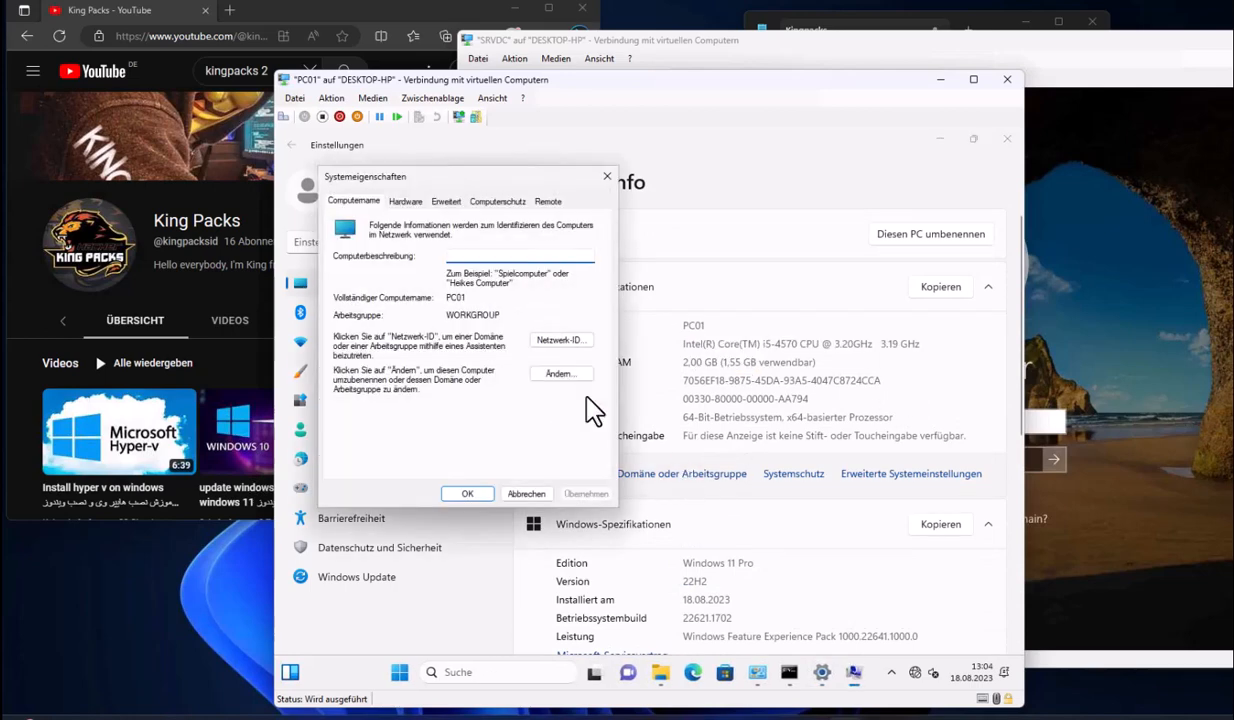
left_click(535, 378)
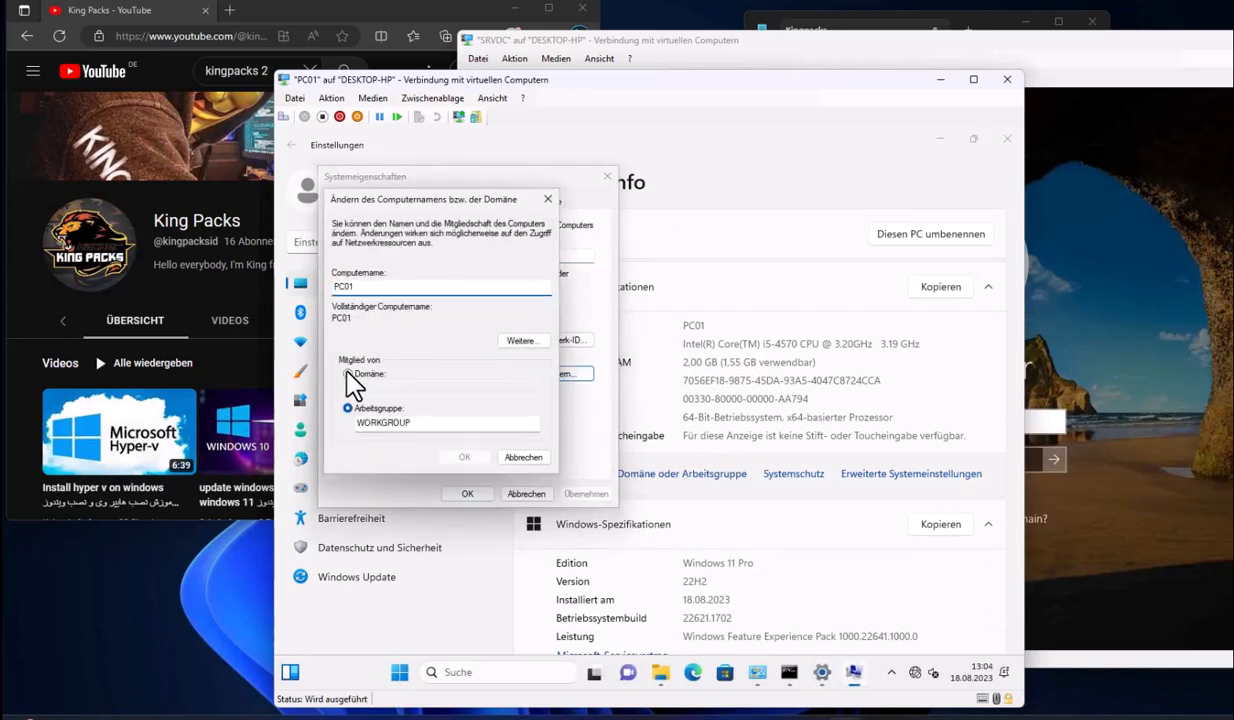
left_click(347, 374)
left_click(1090, 362)
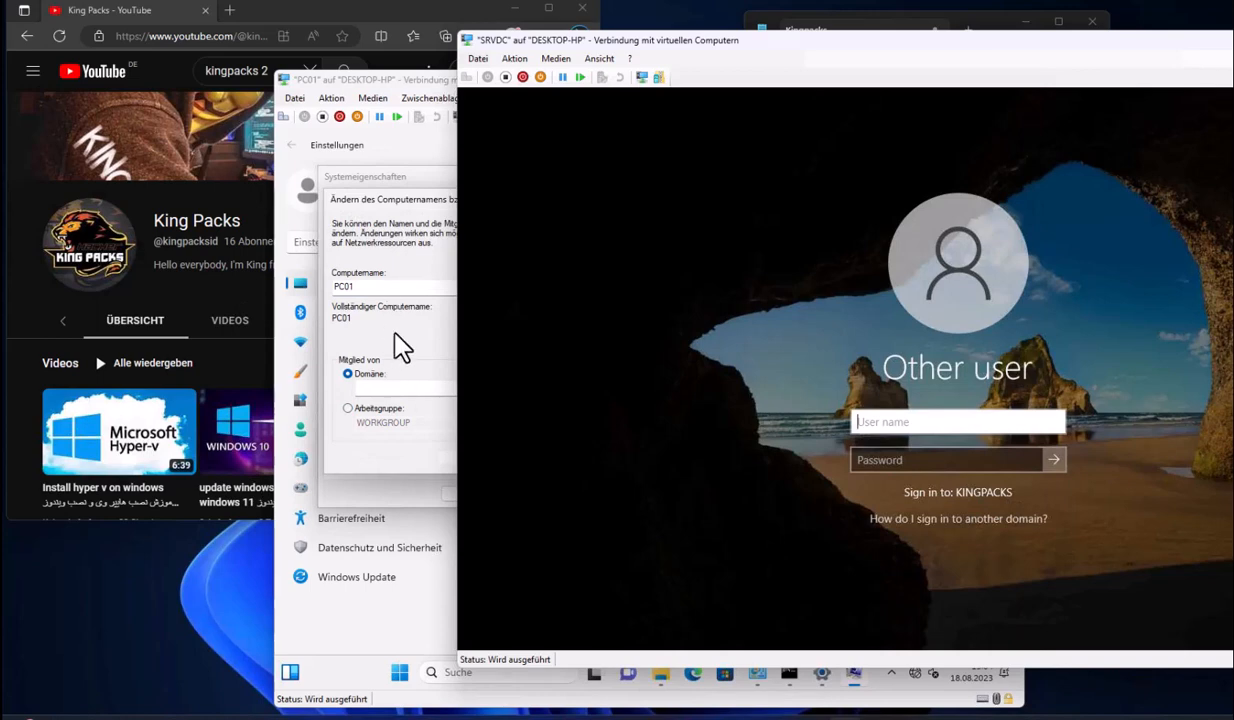
left_click(402, 394)
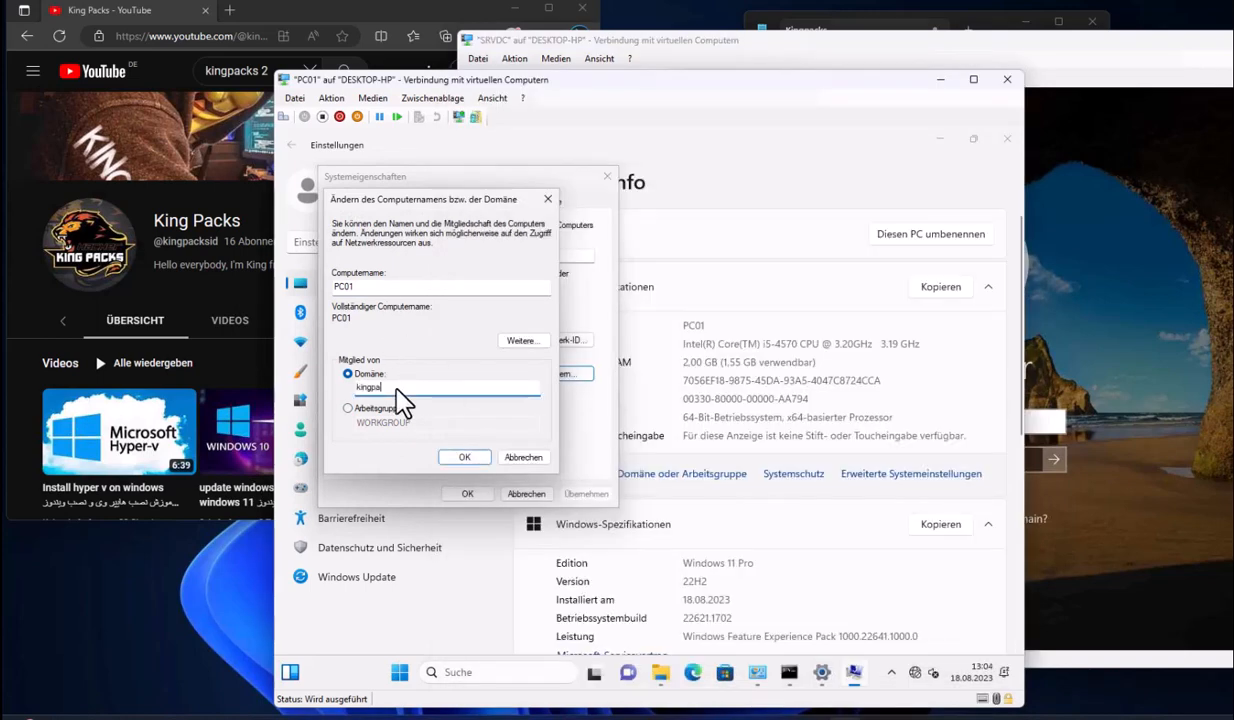
key("Return")
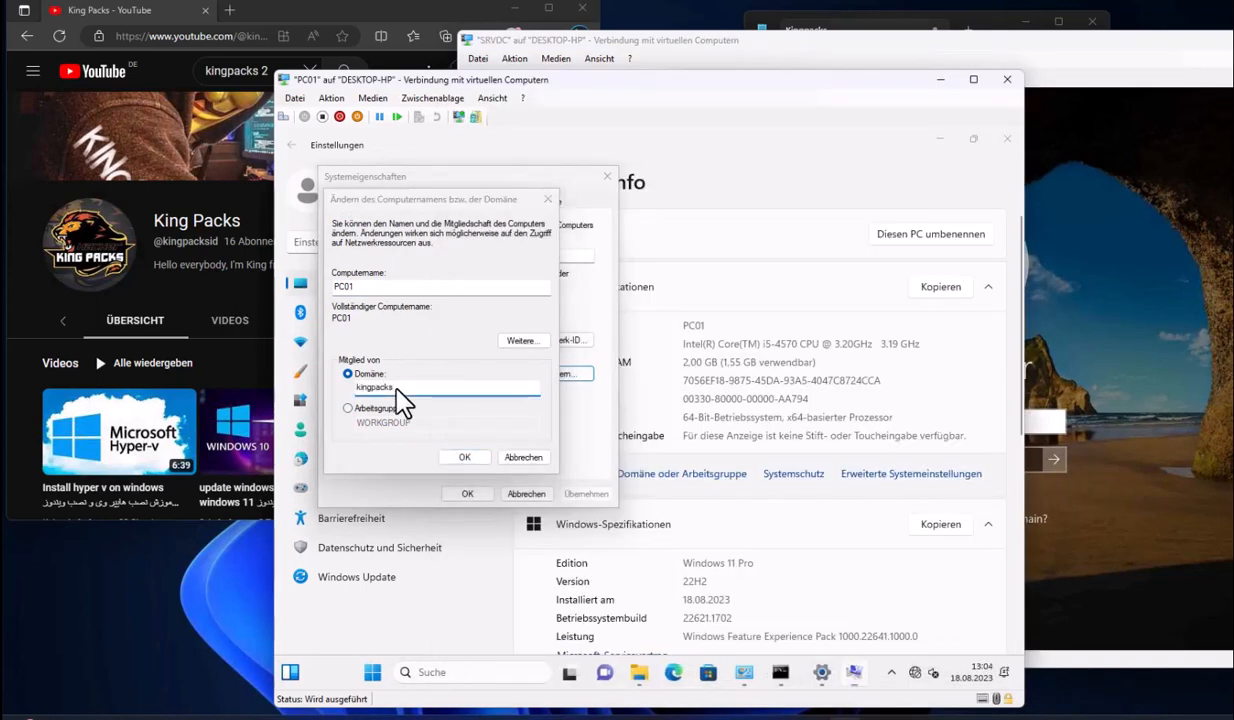
type("user")
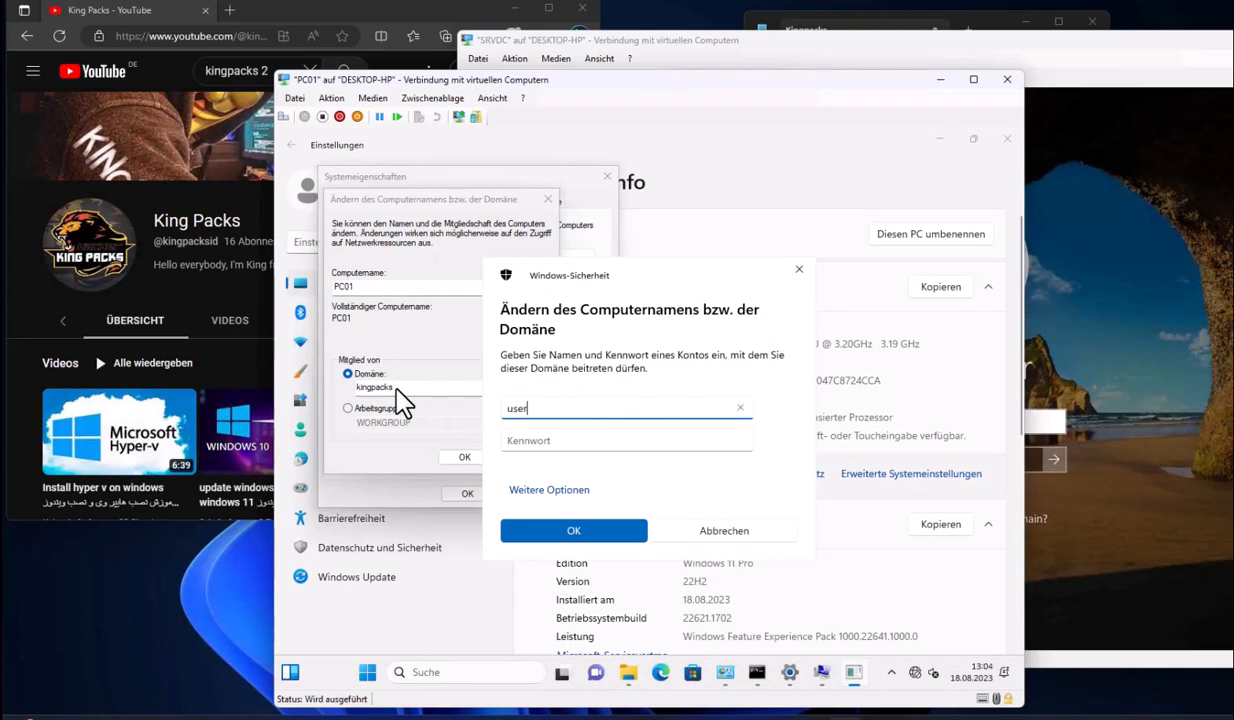
type("02")
key("Tab")
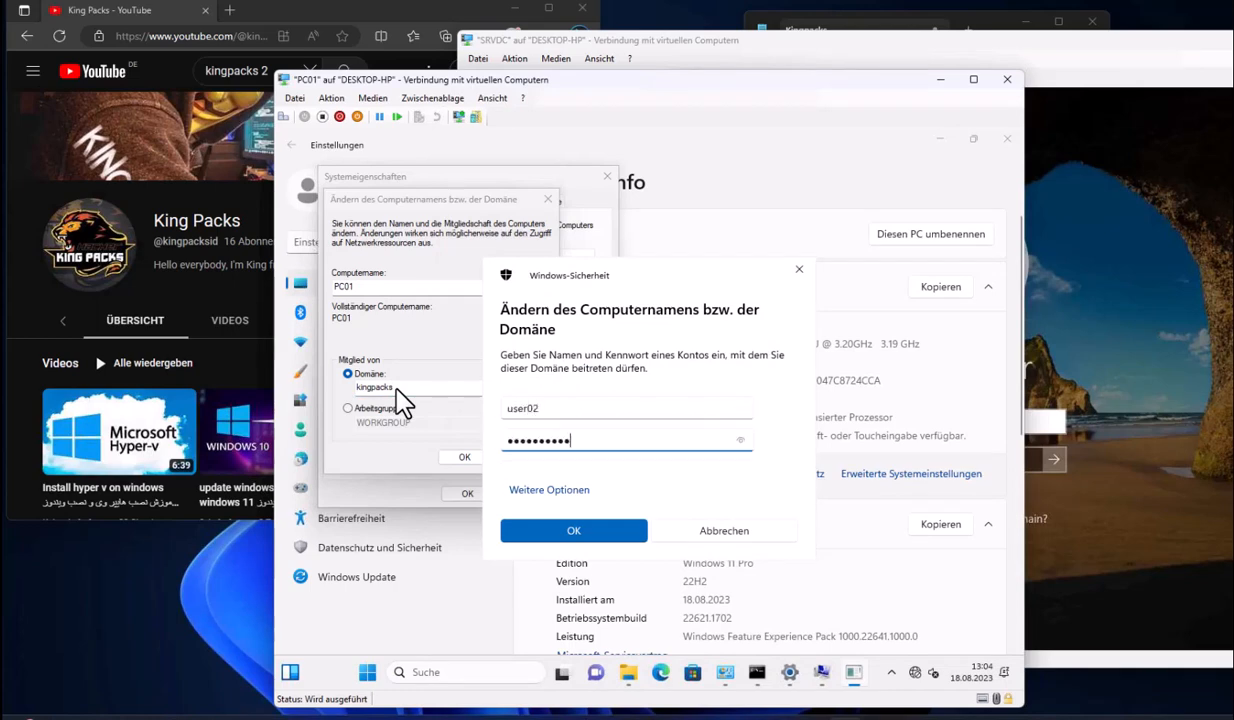
key("Return")
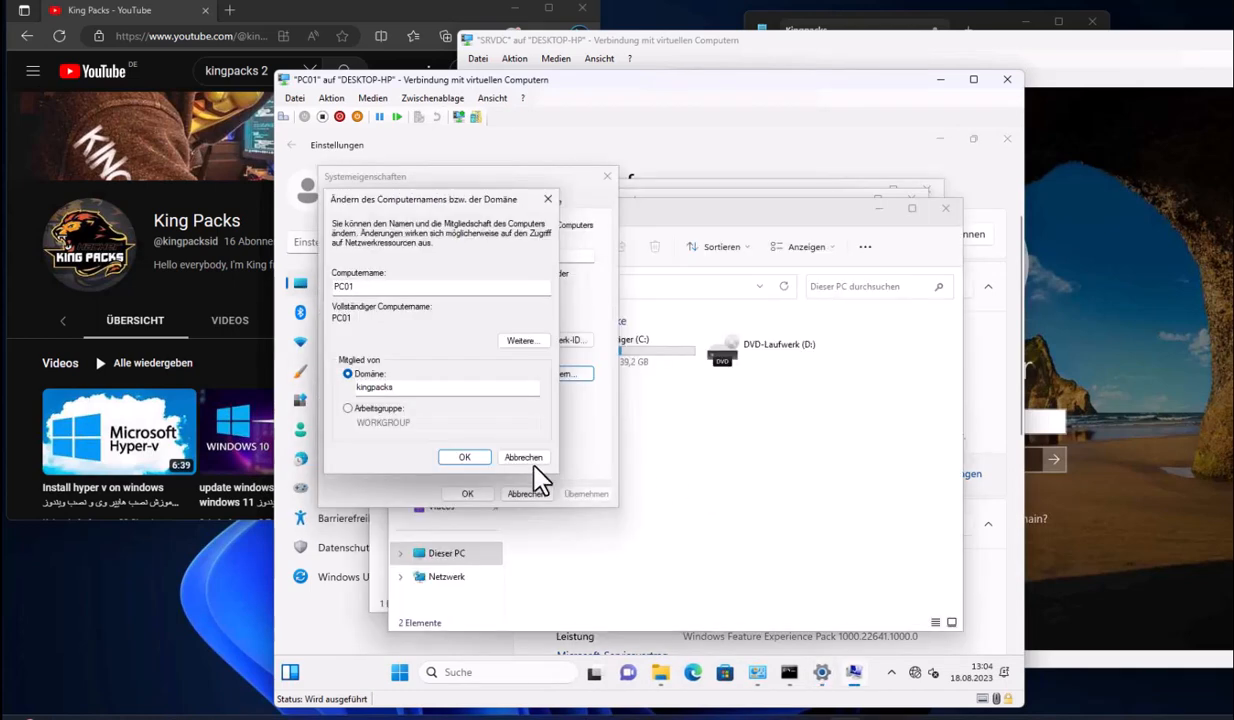
left_click(971, 430)
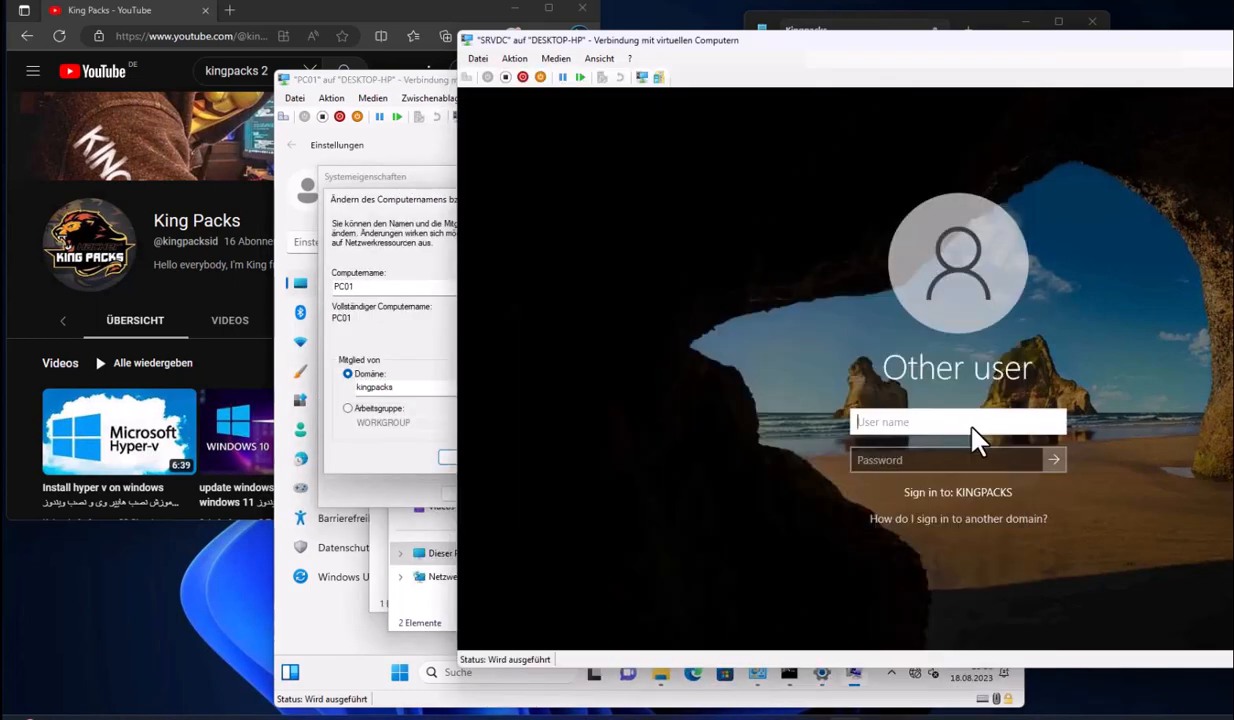
Sign in to SRVDC as administrator and browse the Domain Controllers and Company containers in Active Directory
type("administrator")
key("Tab")
type("Password123")
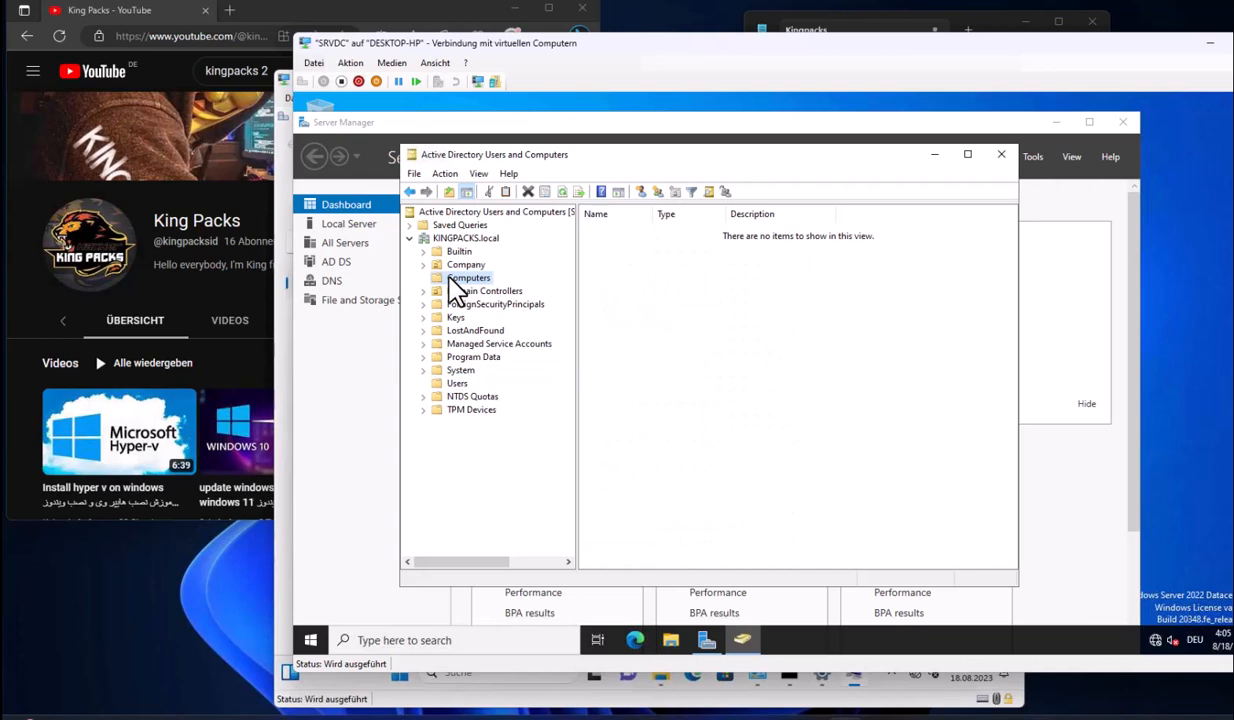
left_click(458, 291)
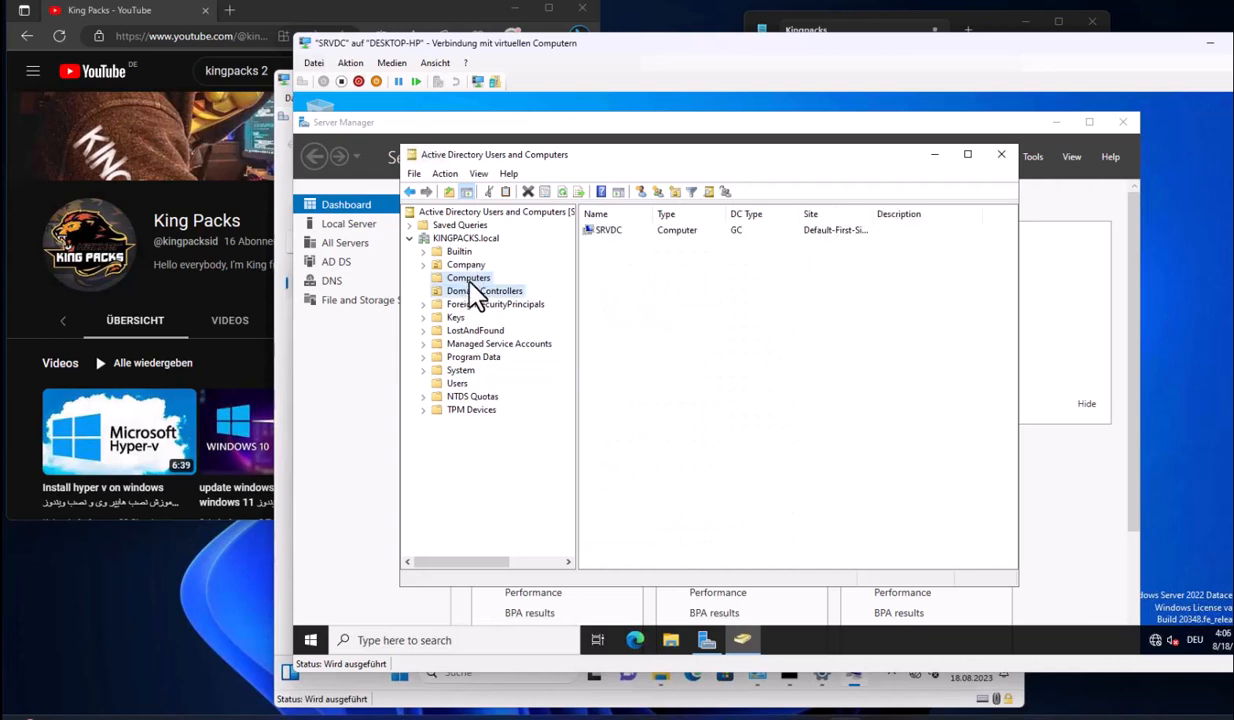
double_click(466, 264)
left_click(1001, 154)
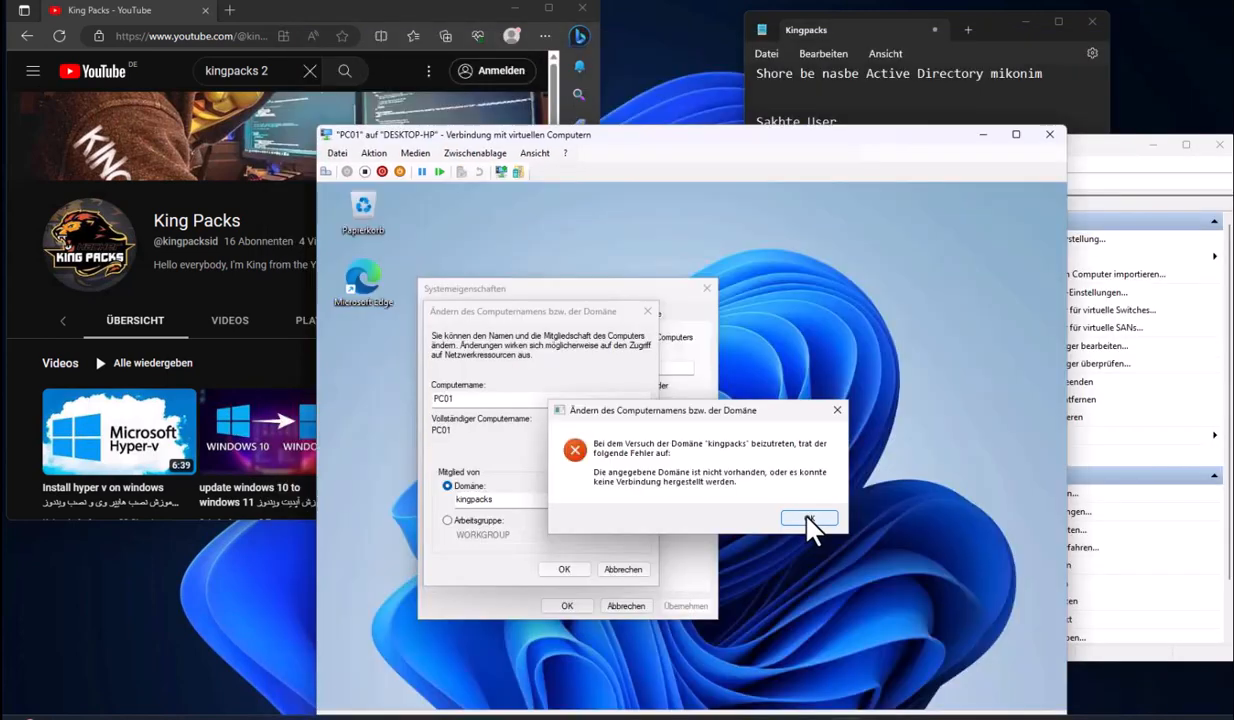
Dismiss the join error and confirm the Ethernet IPv4 settings with DNS 10.11.11.1
left_click(808, 517)
key("alt+Tab")
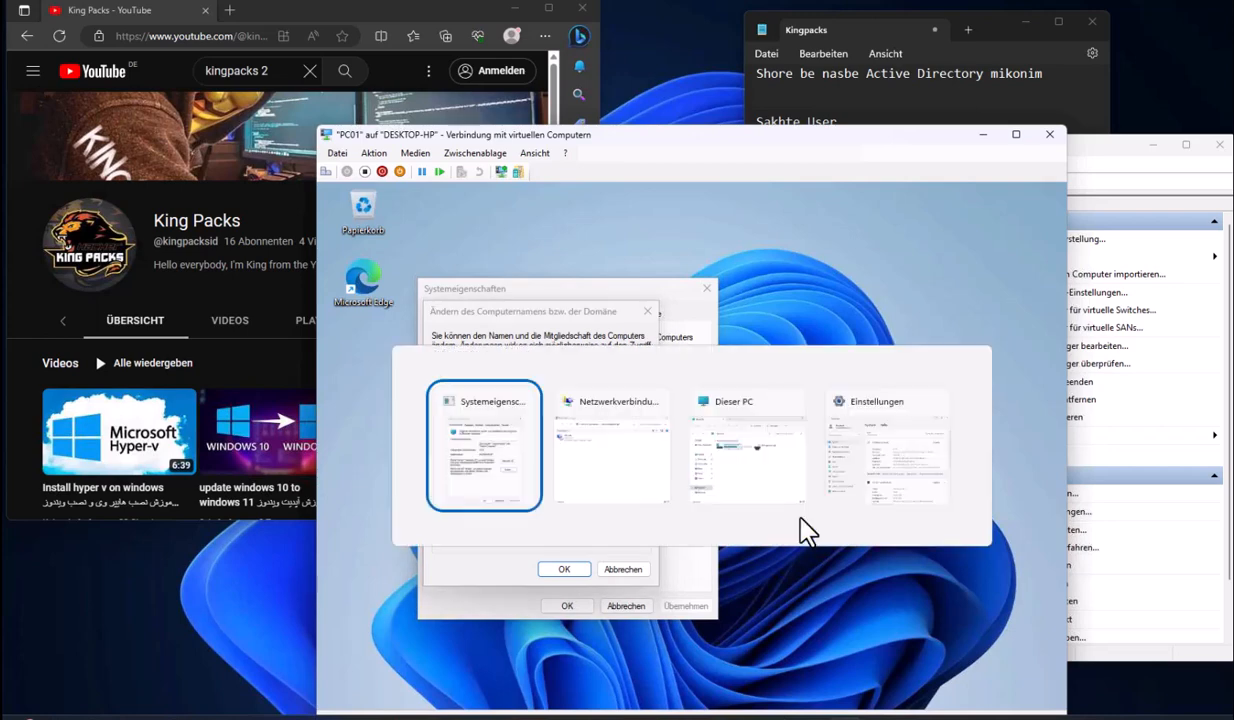
double_click(551, 377)
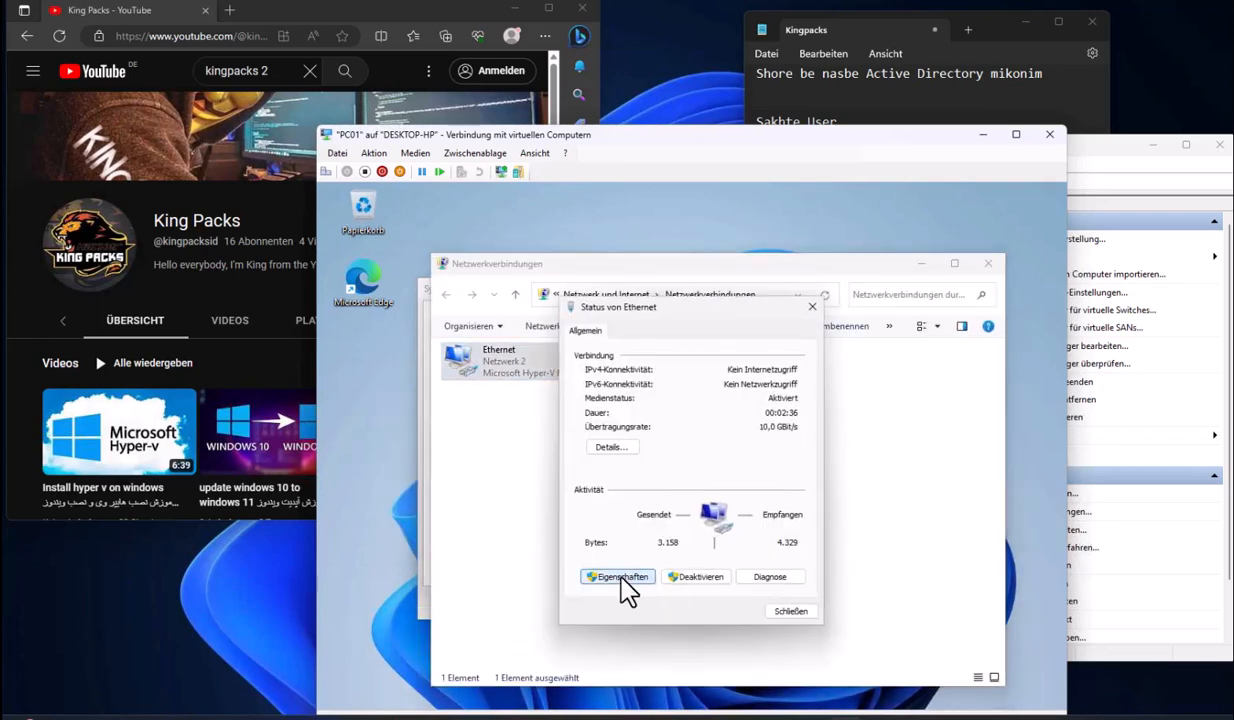
left_click(625, 578)
double_click(712, 474)
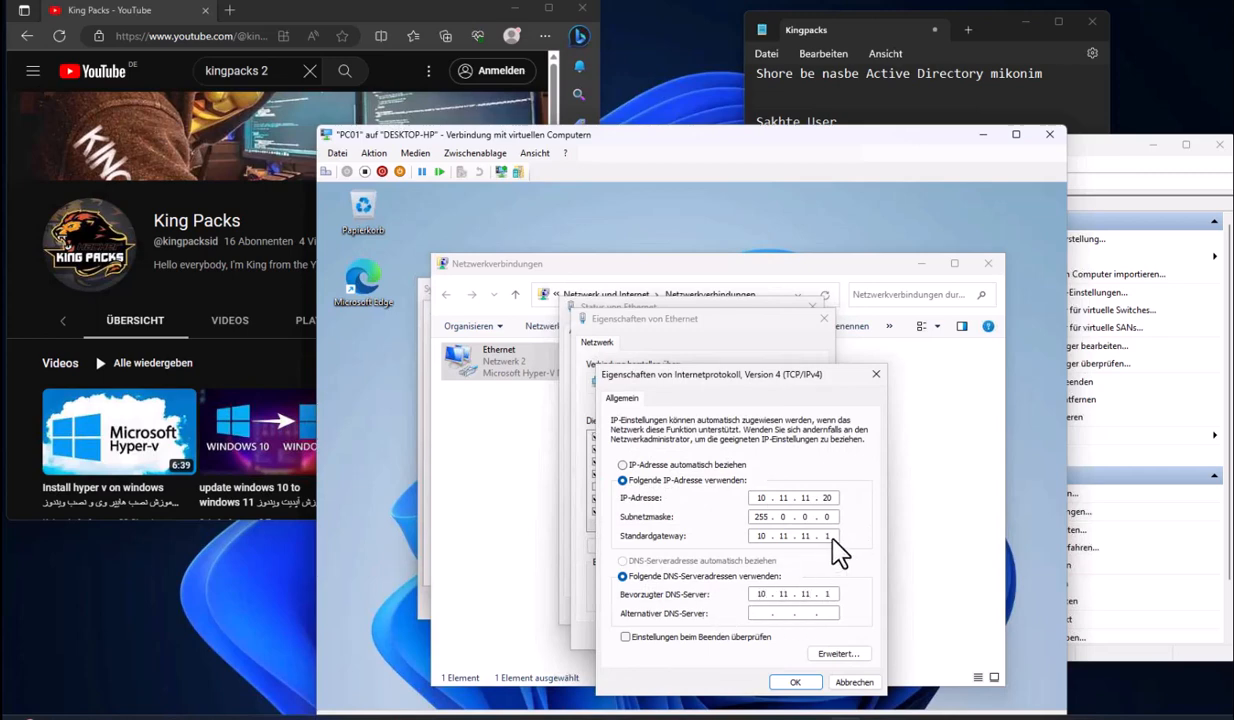
left_click(795, 682)
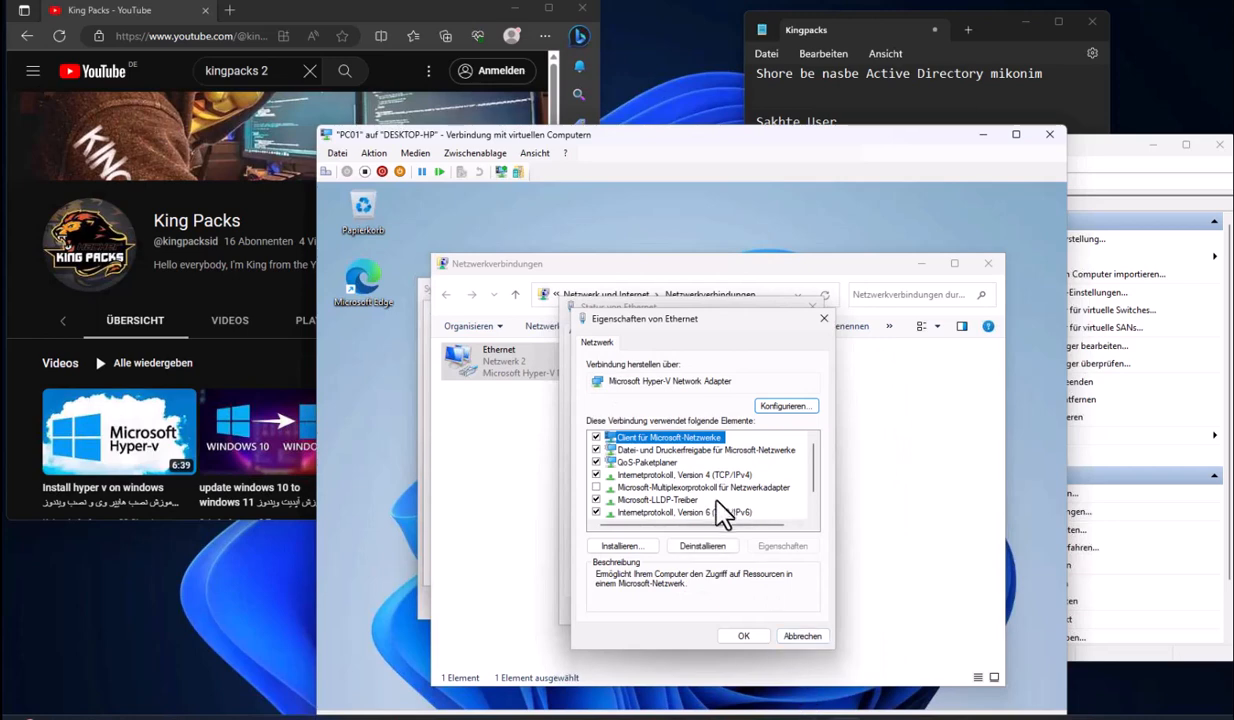
Disable IPv6 on the Ethernet adapter and close the network windows
left_click(596, 512)
scroll(669, 512, "down", 1)
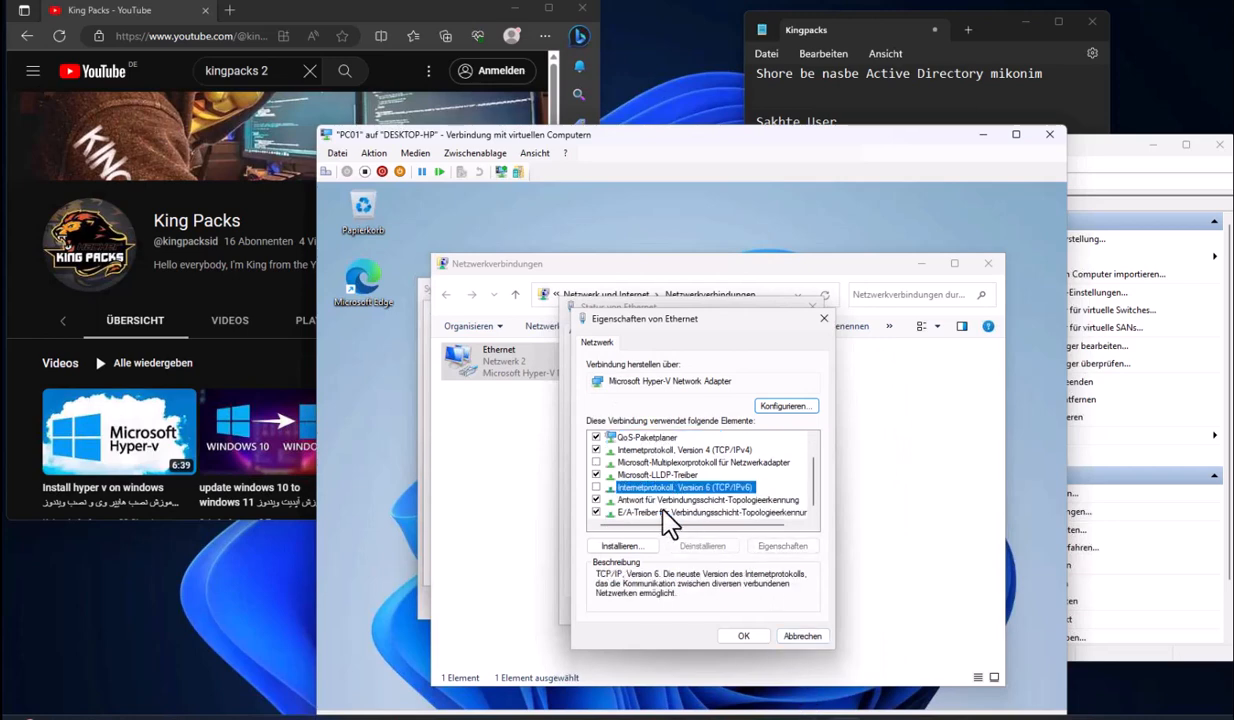
left_click(745, 636)
left_click(785, 618)
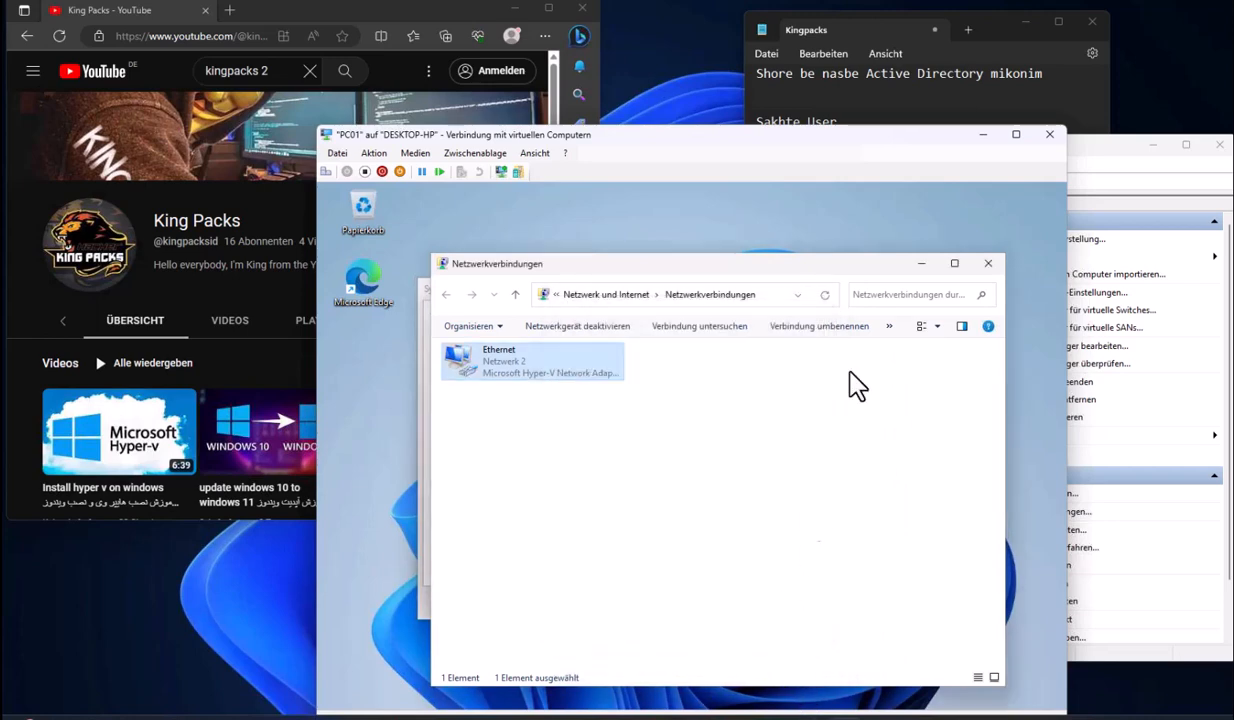
left_click(987, 264)
Retry joining the kingpacks domain with a domain user's credentials
left_click(523, 503)
left_click(559, 574)
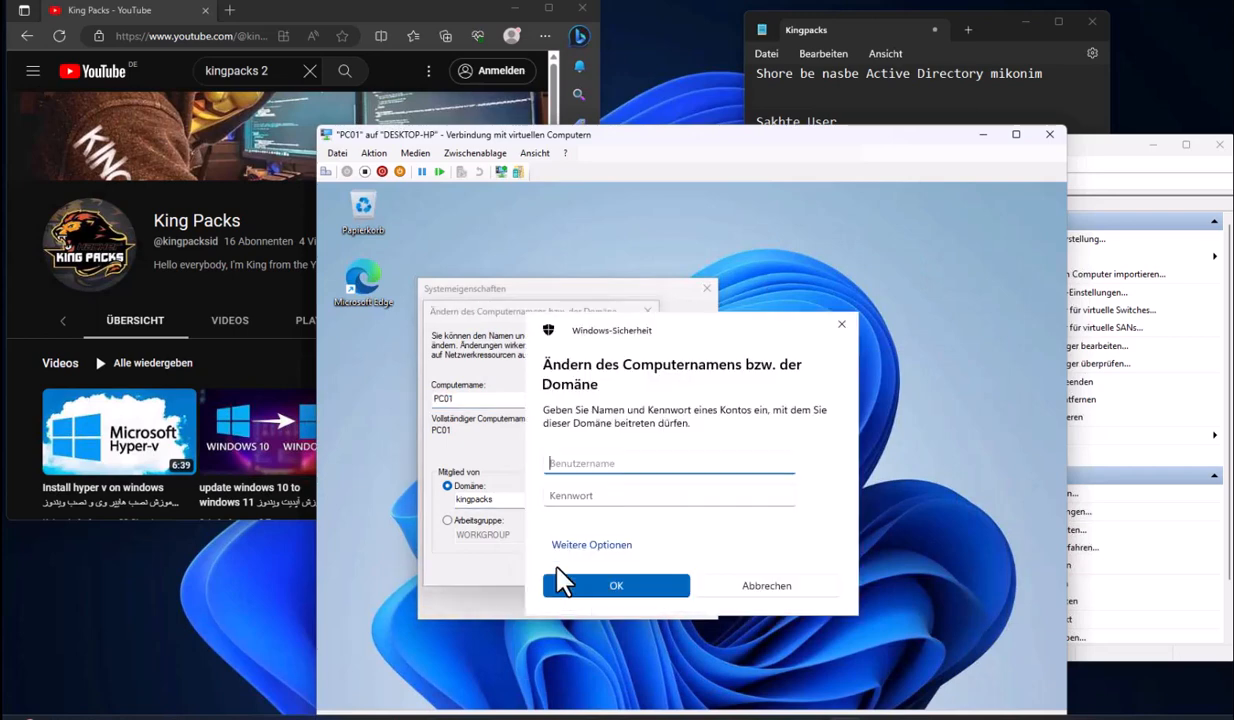
type("usr")
key("Tab")
type("•••")
key("BackSpace")
key("BackSpace")
key("BackSpace")
key("BackSpace")
key("BackSpace")
key("BackSpace")
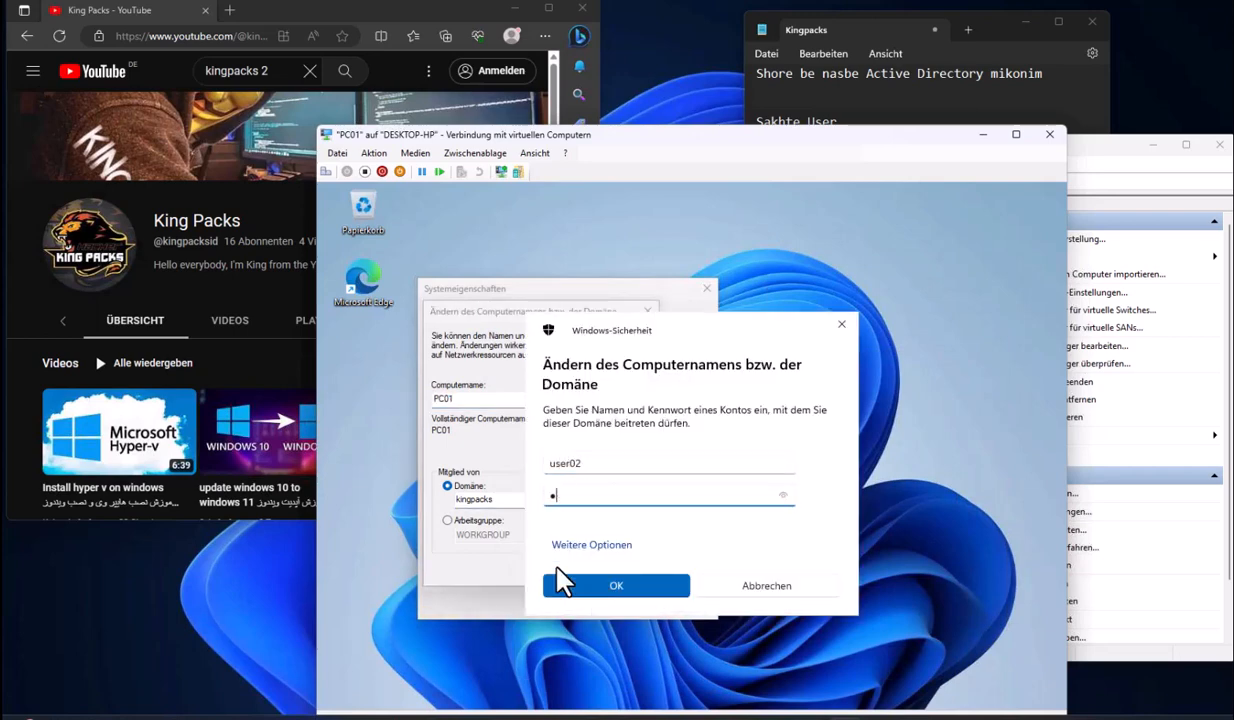
type("•")
left_click(560, 582)
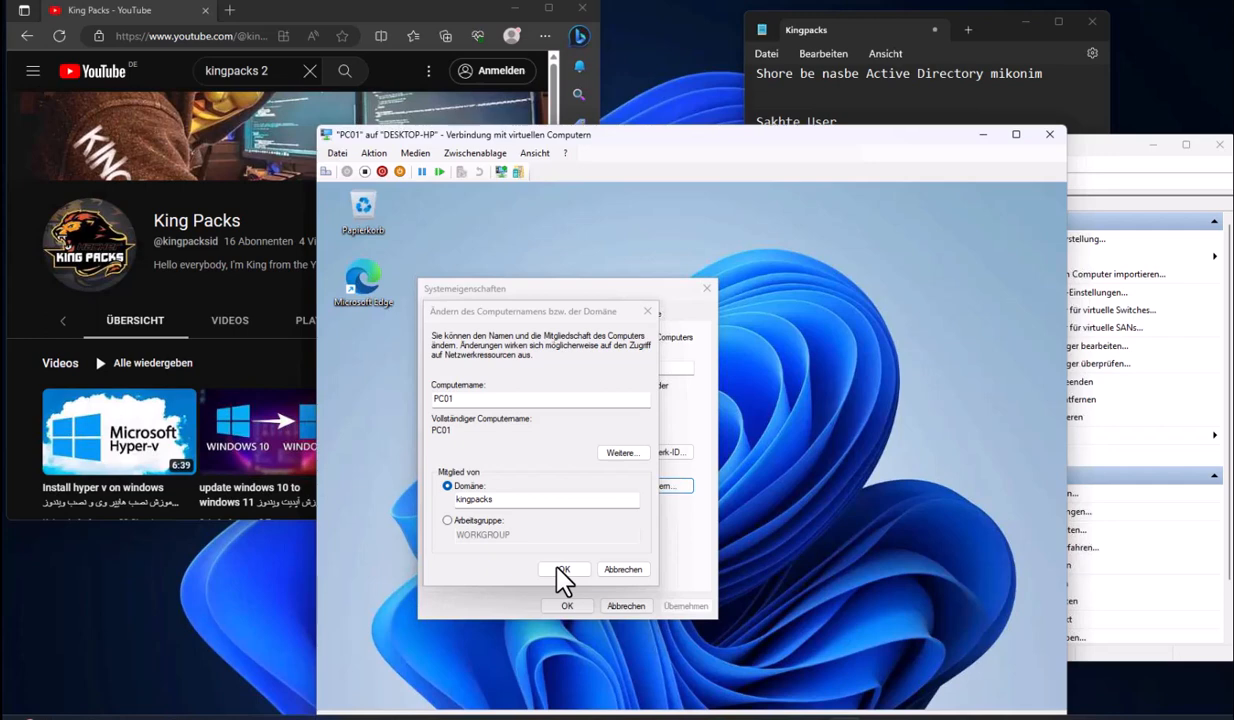
Add 'fek konam alan beshe' and 'chonke' as new lines in the Kingpacks notes
left_click(862, 125)
left_click(934, 268)
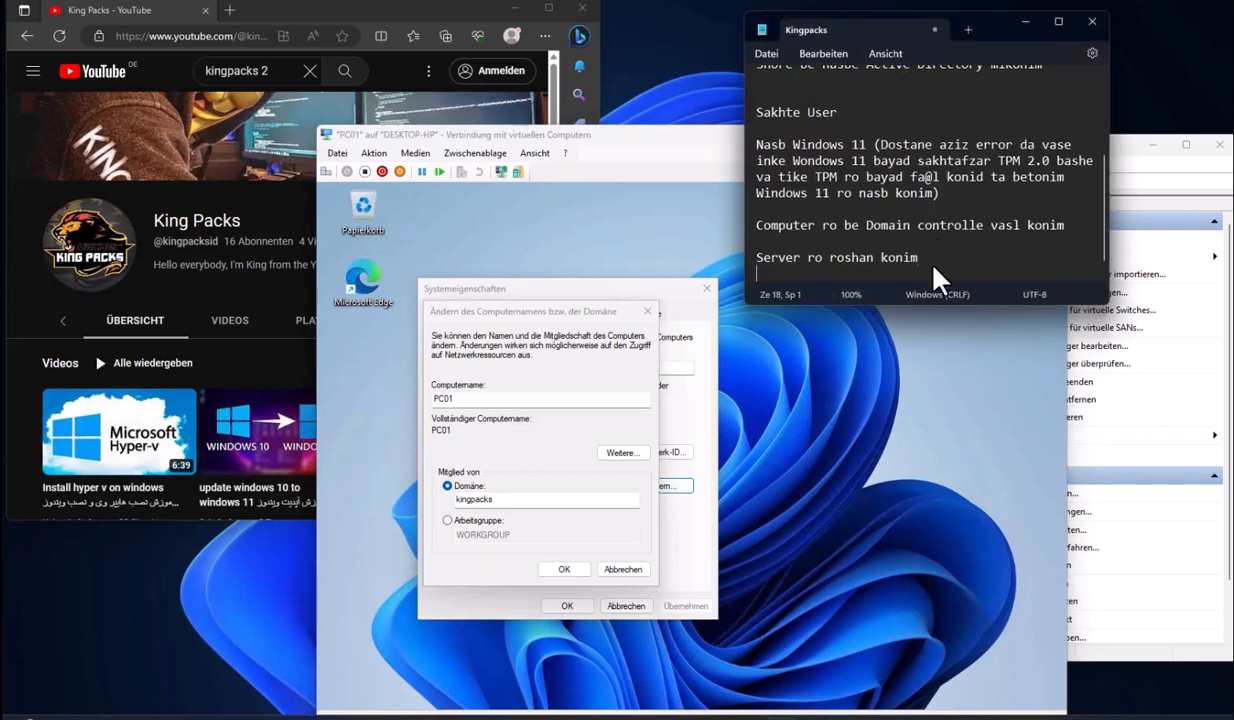
key("Return")
type("fek kon")
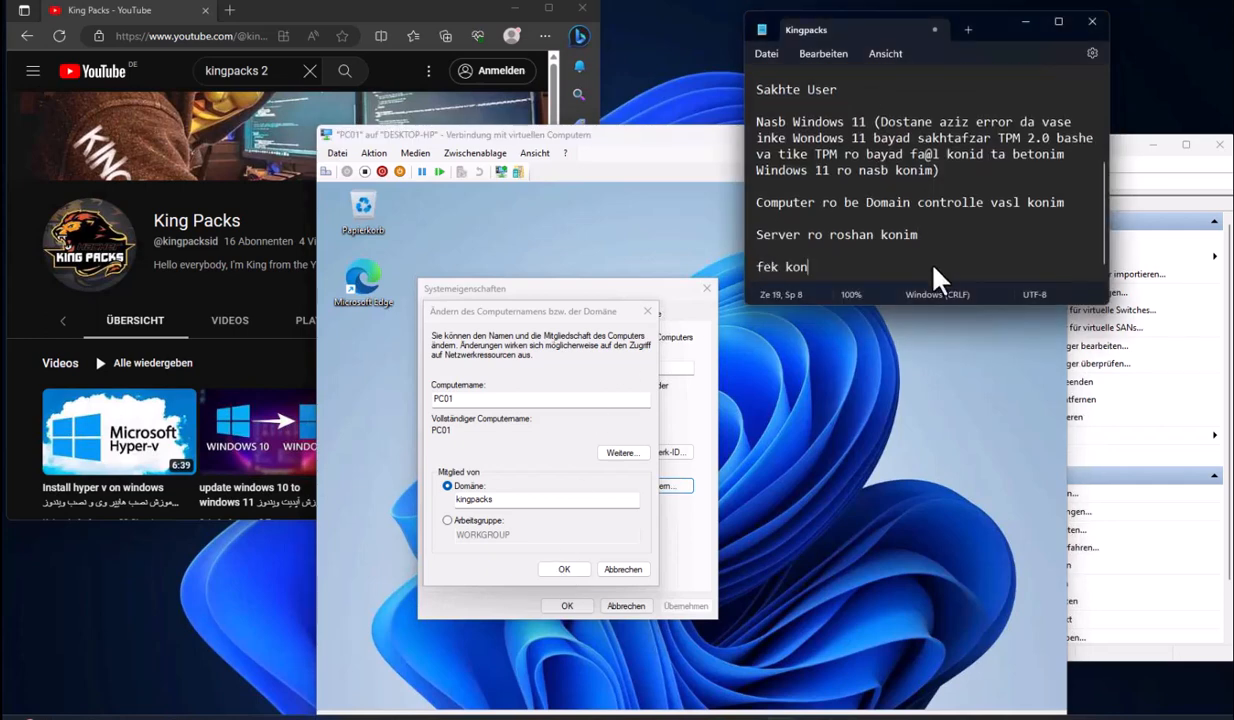
type("am alan beshe")
key("Return")
type("chonke")
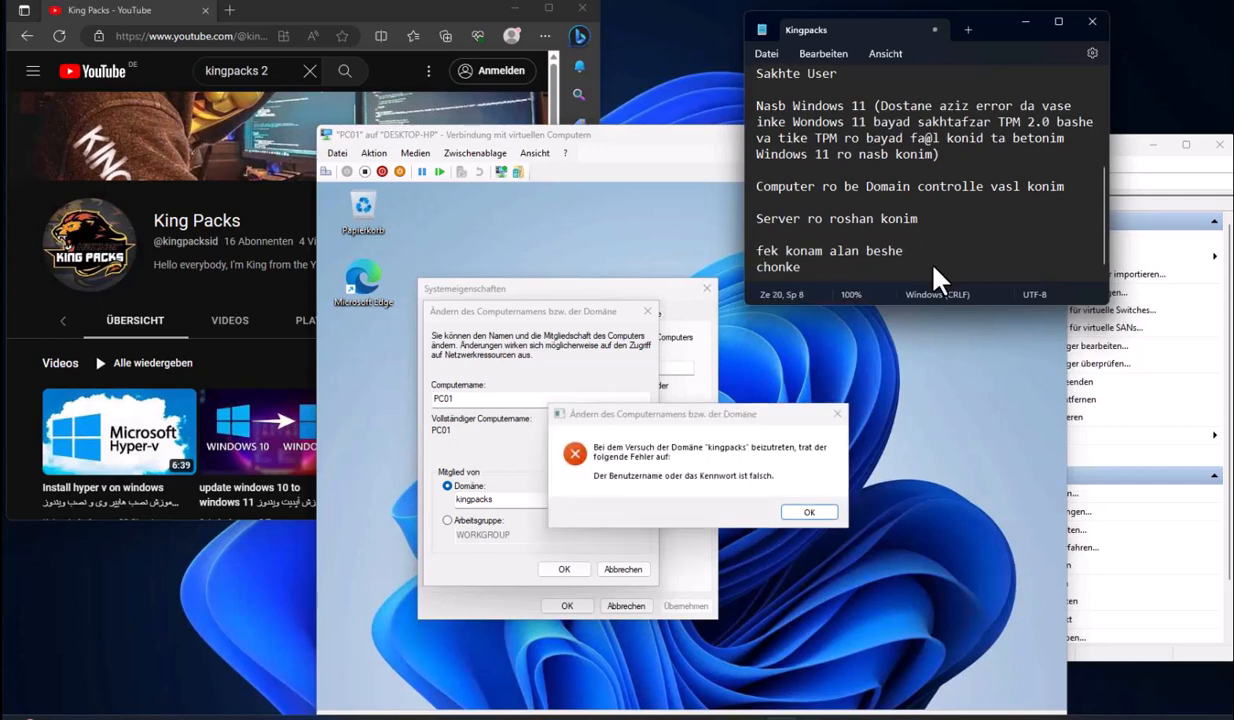
Dismiss the wrong-credentials error and resubmit the domain credentials
left_click(809, 512)
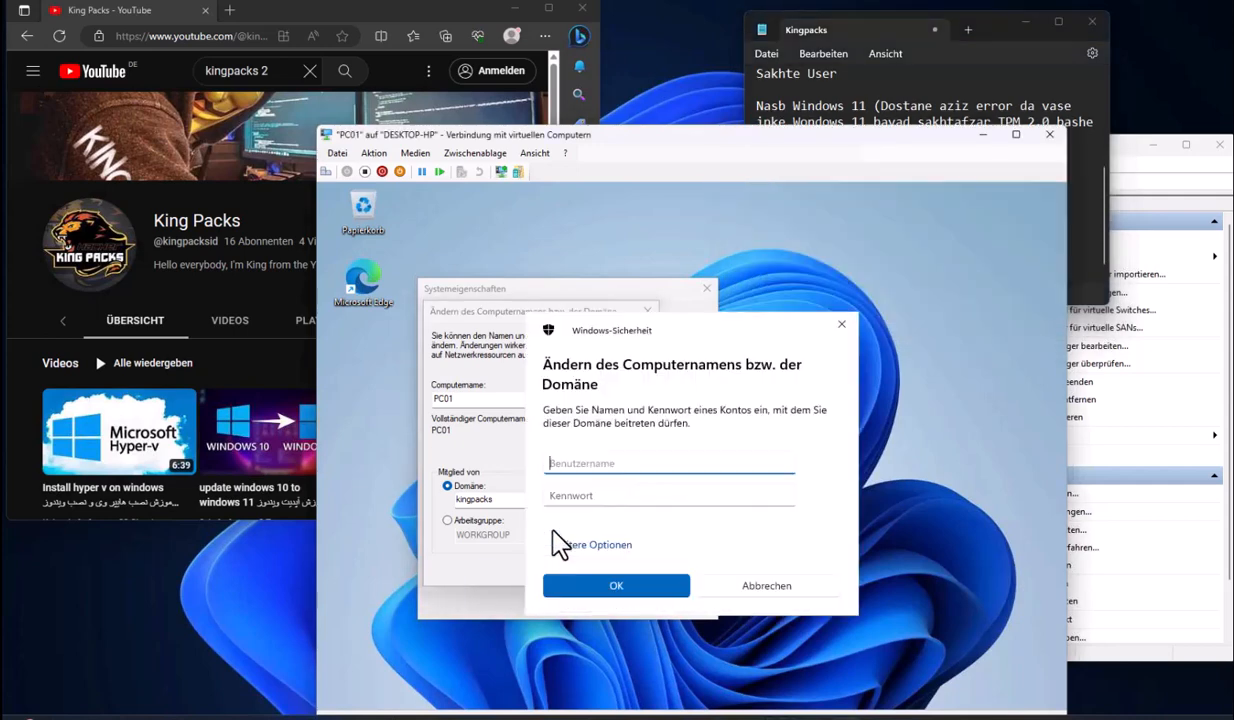
type("user2")
key("Tab")
type("•••••••••")
key("Return")
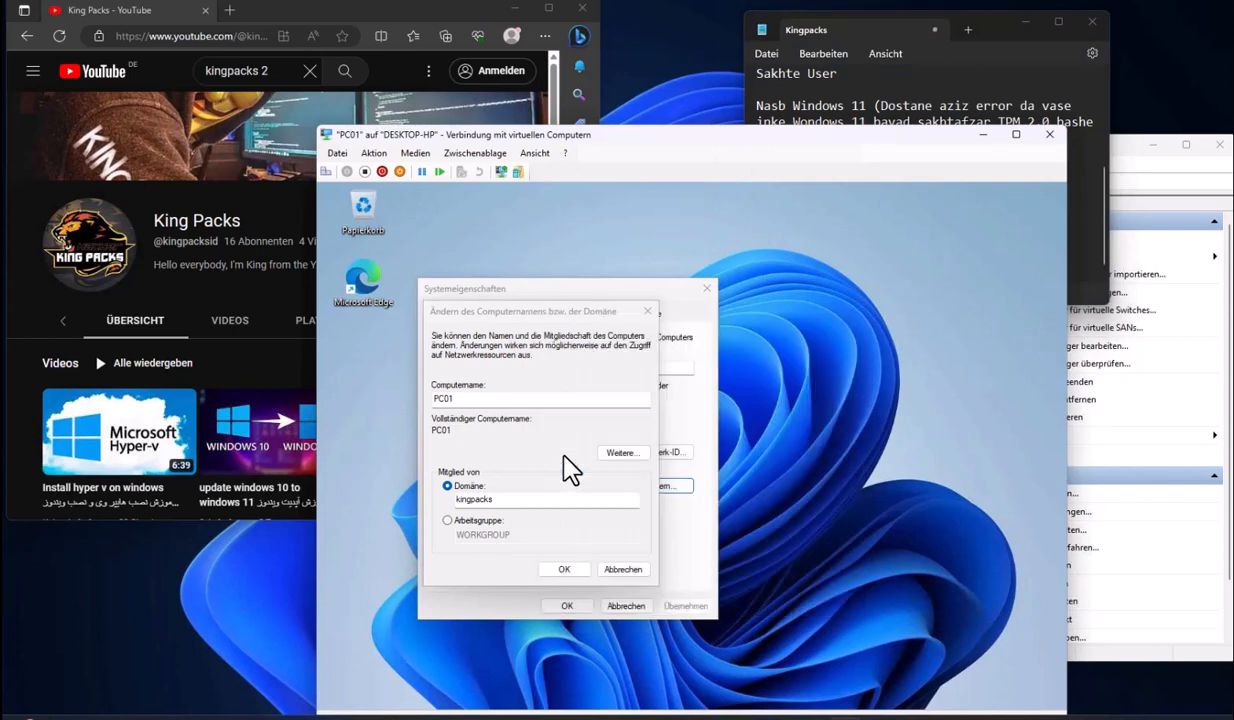
Note 'DNS ro bayad IP server ro bezarid', 'alanam error user va pass ro eshtebah zadam', 'ba har user va pass'
left_click(937, 260)
type("DNS ro bayad ")
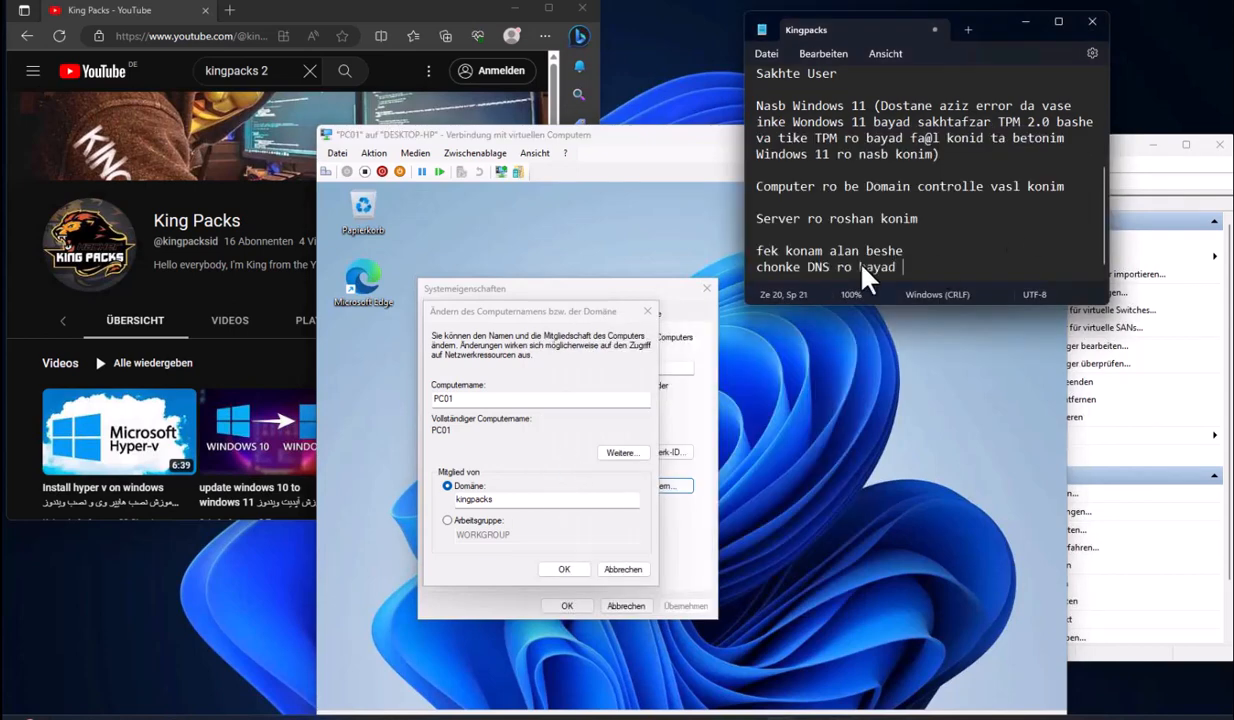
type("IP server ro bezarid")
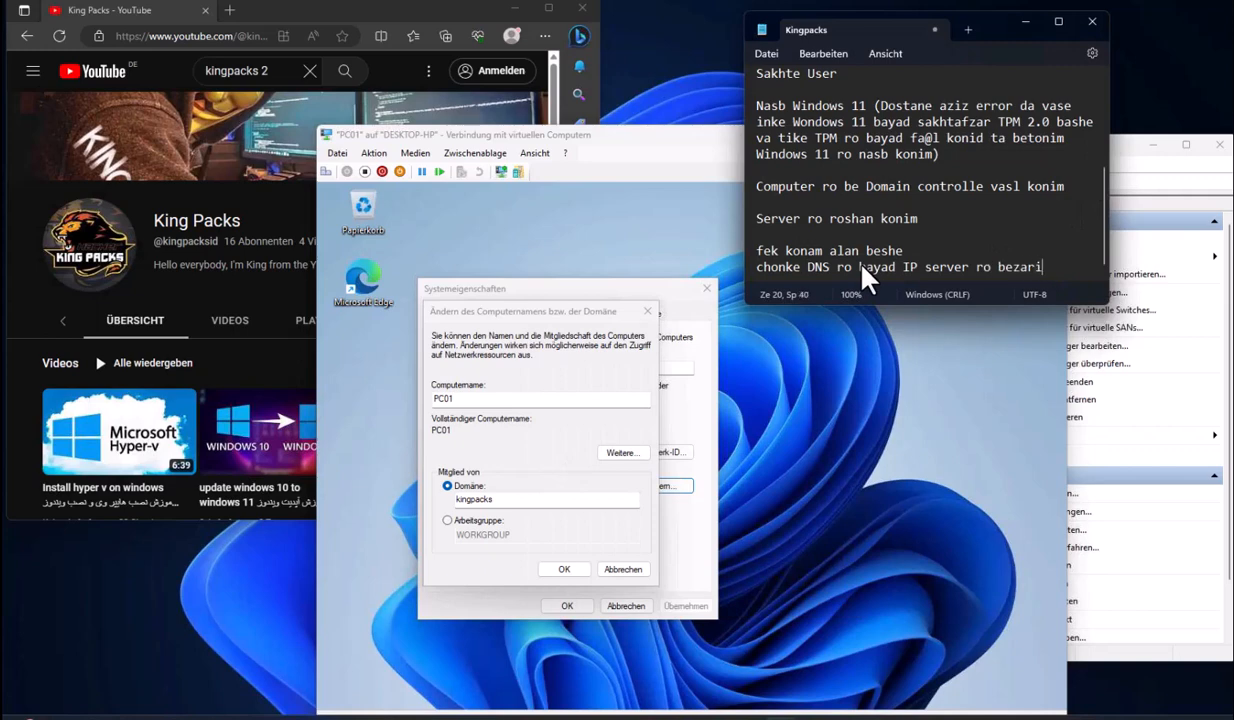
key("Return")
key("Return")
type("al")
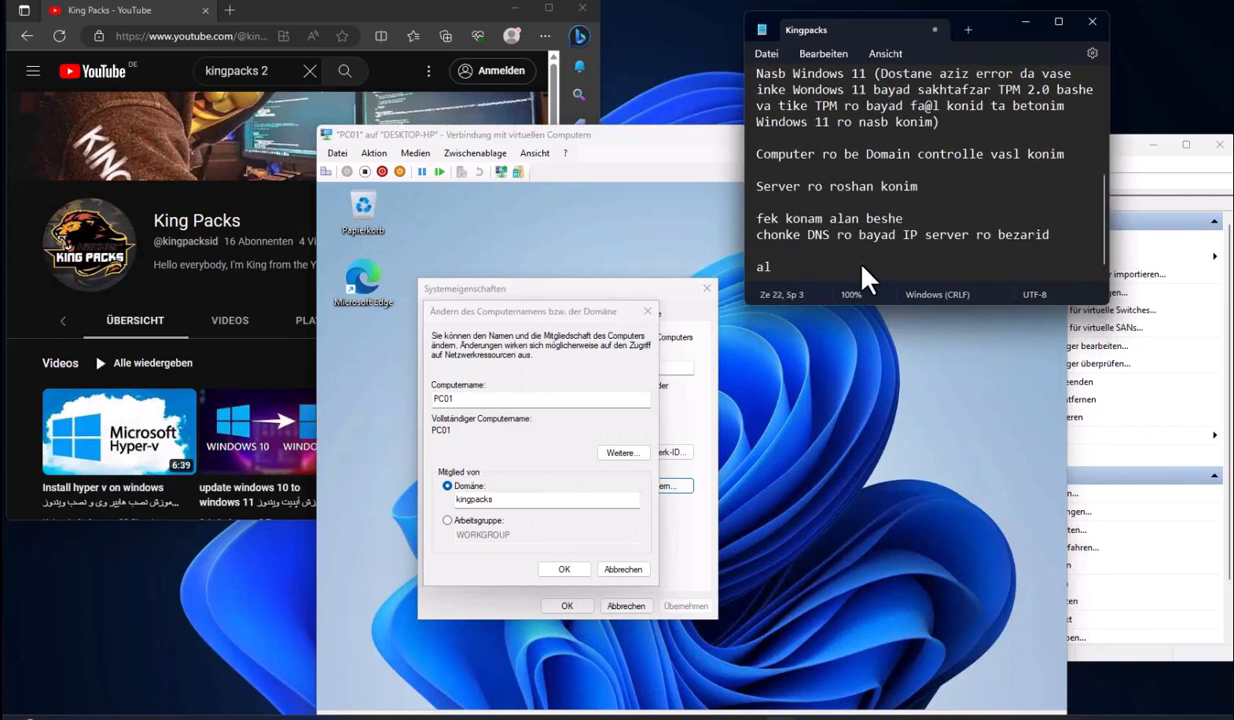
type("anam error user va pass ro eshtebah zadam")
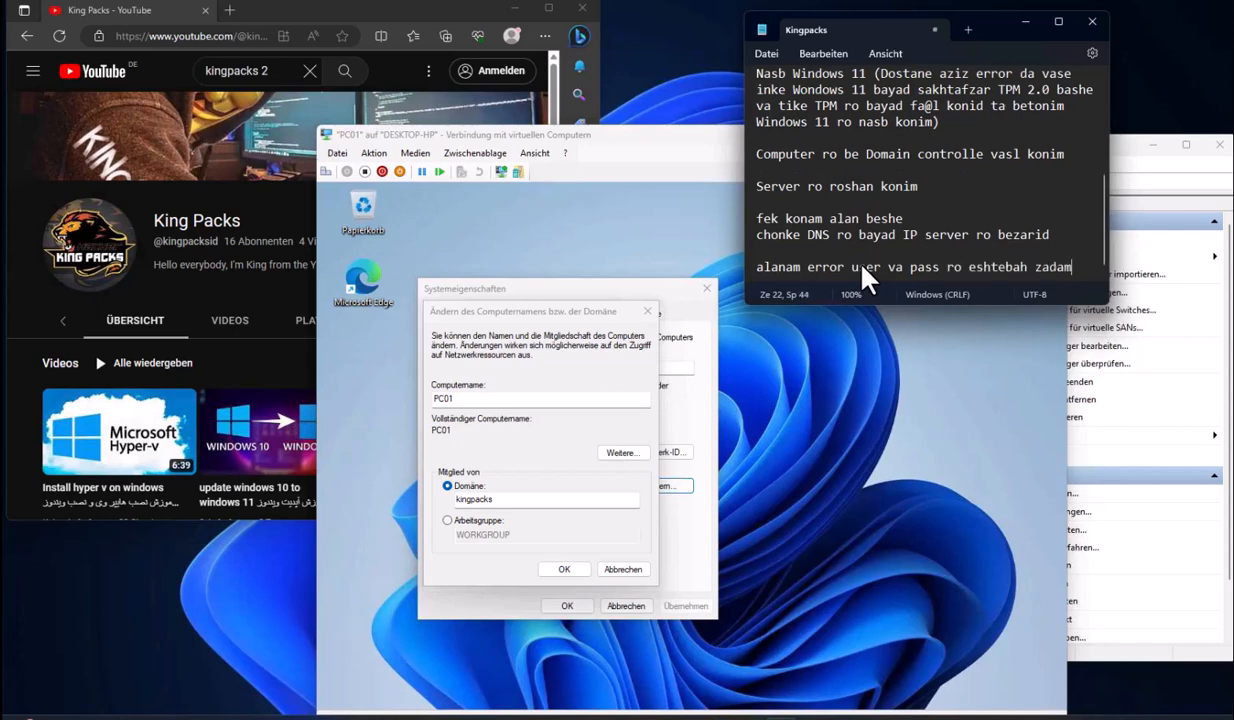
key("Return")
type("ba har user")
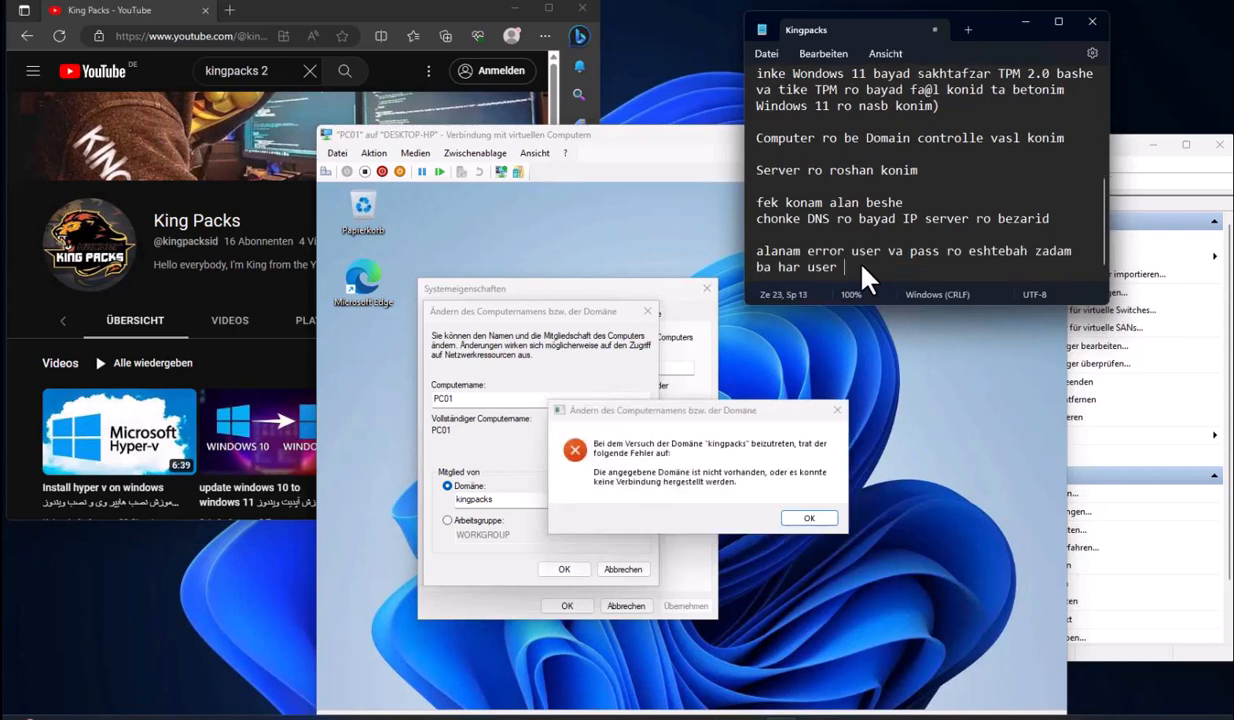
type(" va pass")
left_click(821, 655)
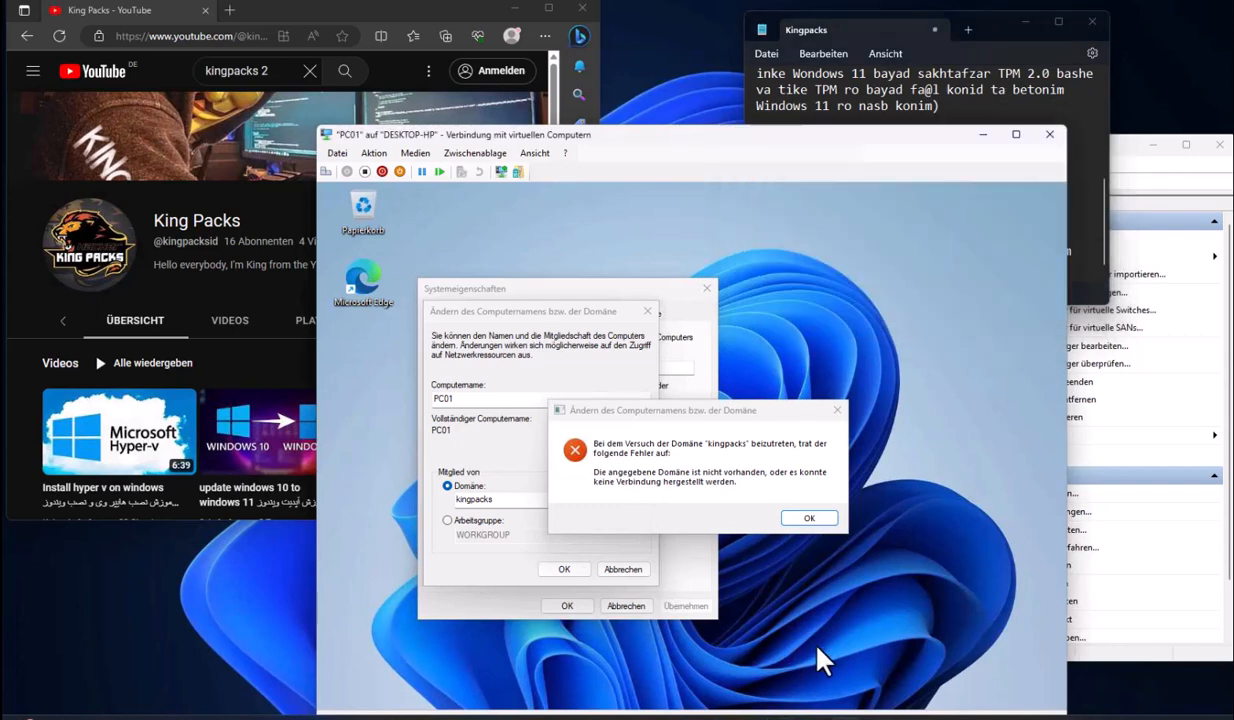
Dismiss the domain join errors after retrying to join PC01 to kingpacks
key("alt+Tab")
key("Tab")
left_click(815, 515)
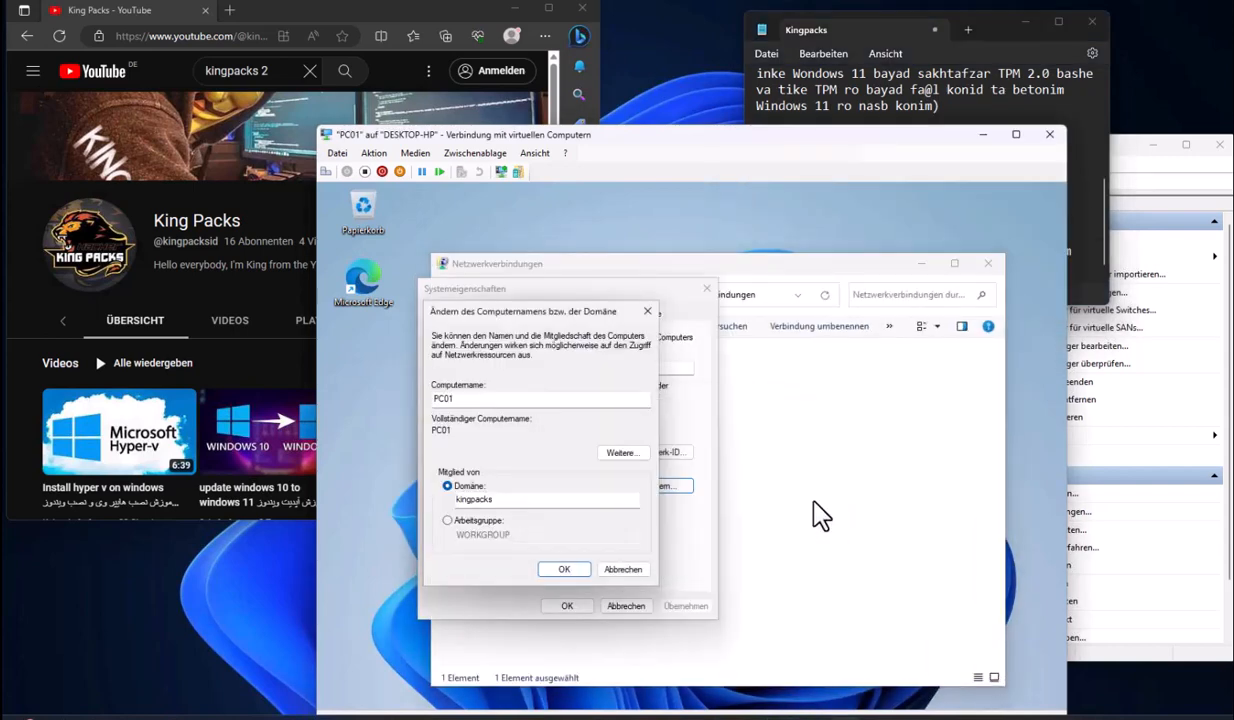
left_click(922, 262)
left_click(579, 565)
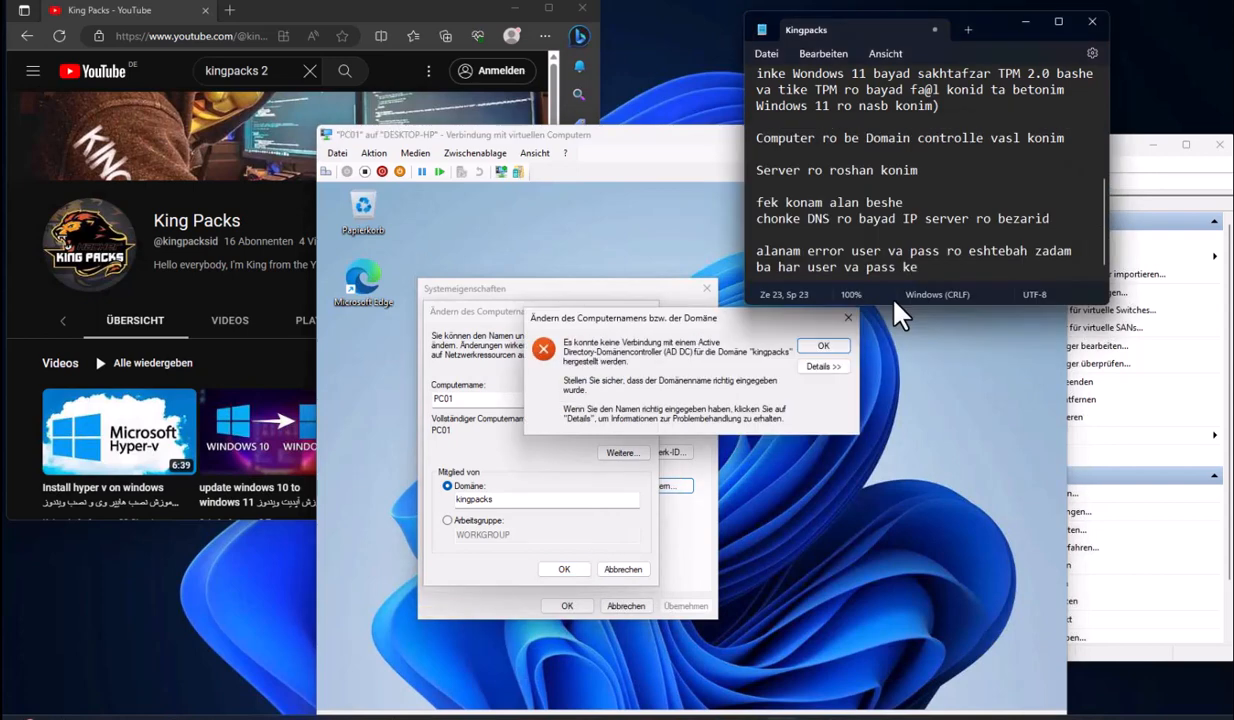
left_click(821, 346)
Add the note lines 'inkaro kar' and 'man system ro' to the notes
key("BackSpace")
key("BackSpace")
type("inkaro kar")
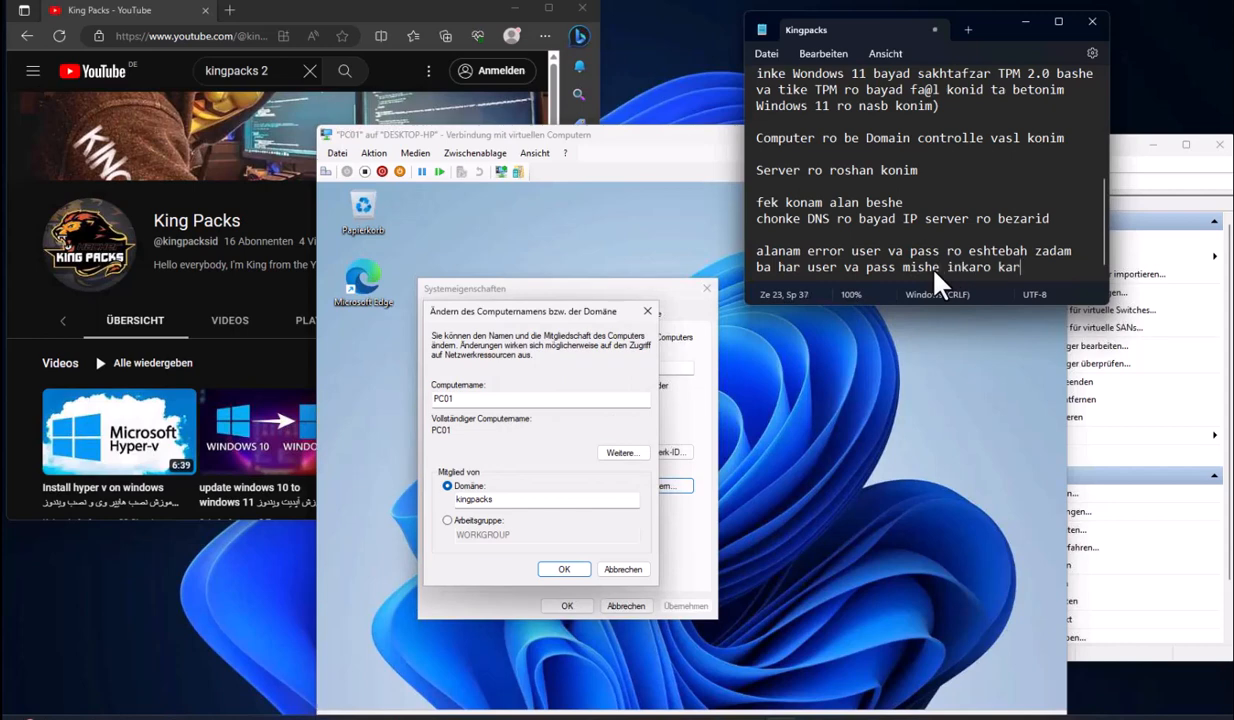
key("Return")
key("Return")
type("man system ro")
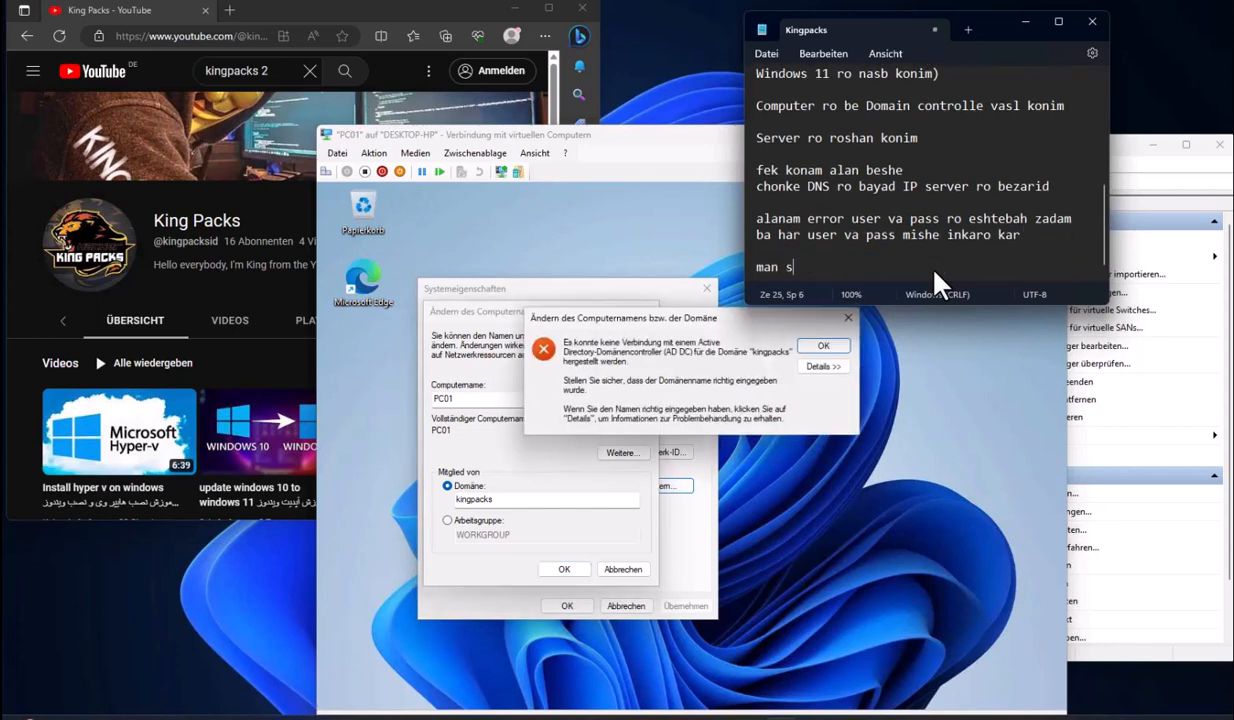
Dismiss the remaining error, cancel the name change, and restart PC01 from Start > Power
left_click(823, 346)
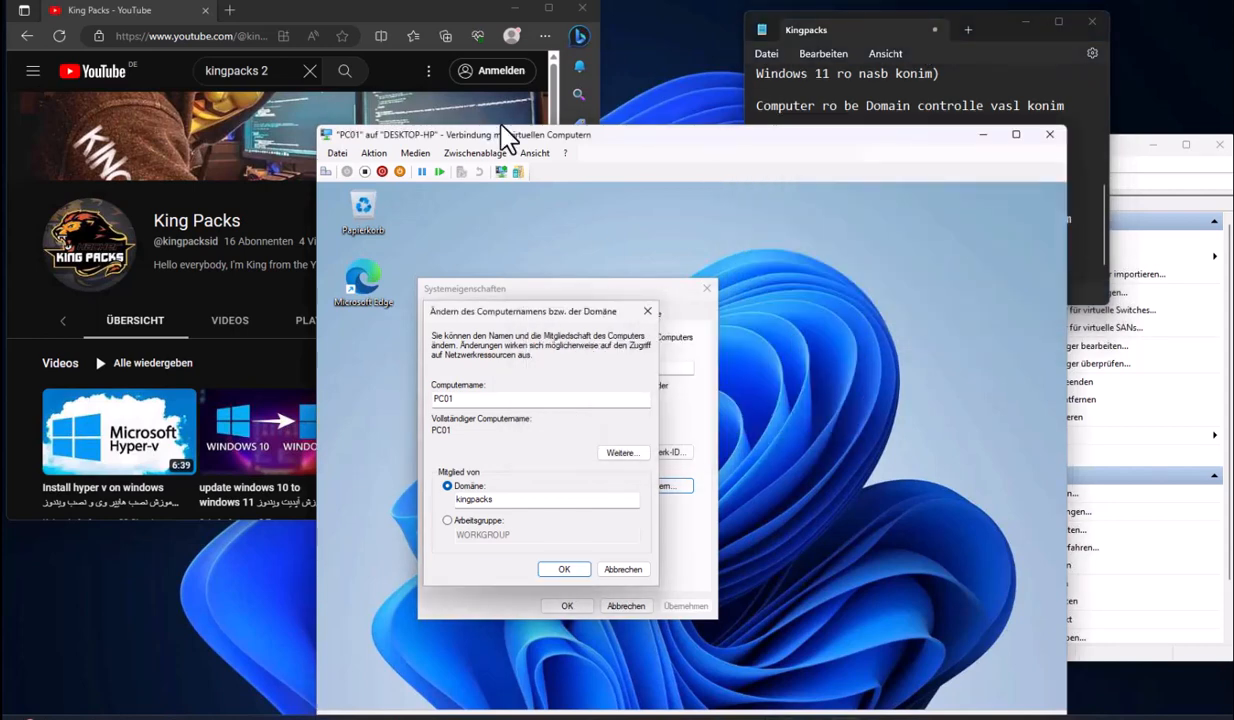
left_click(619, 490)
left_click(514, 652)
left_click(471, 651)
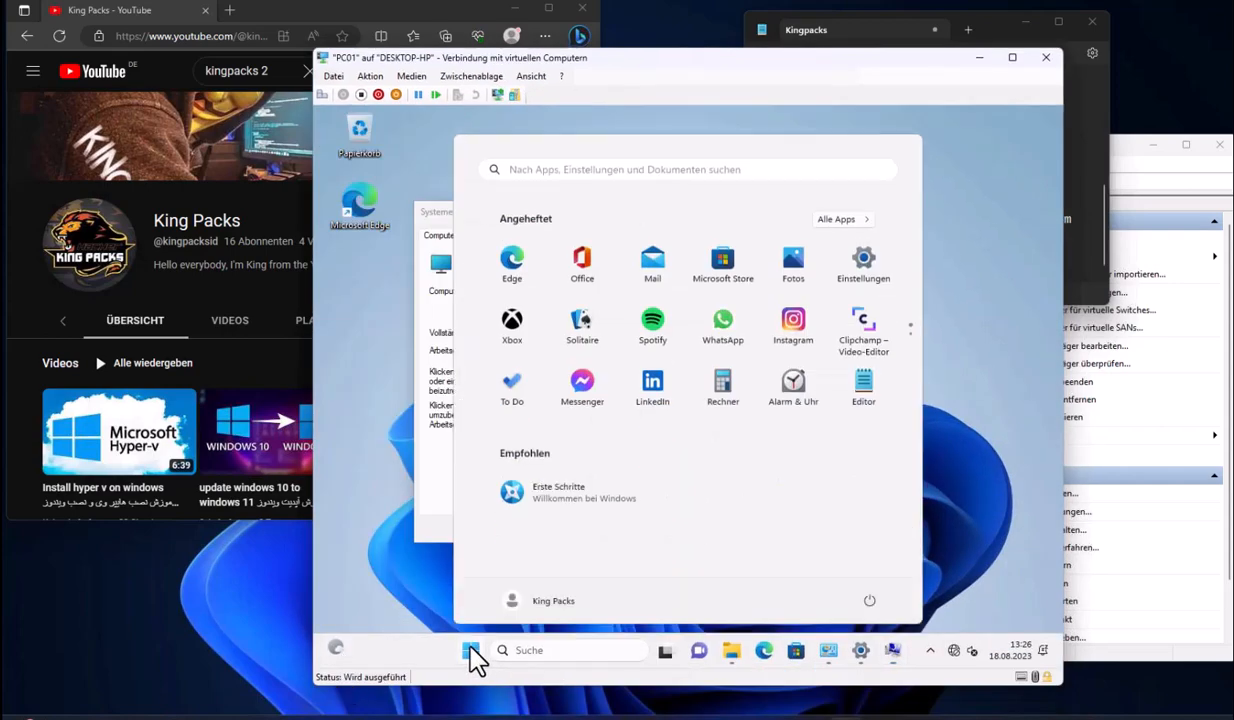
left_click(867, 599)
left_click(872, 565)
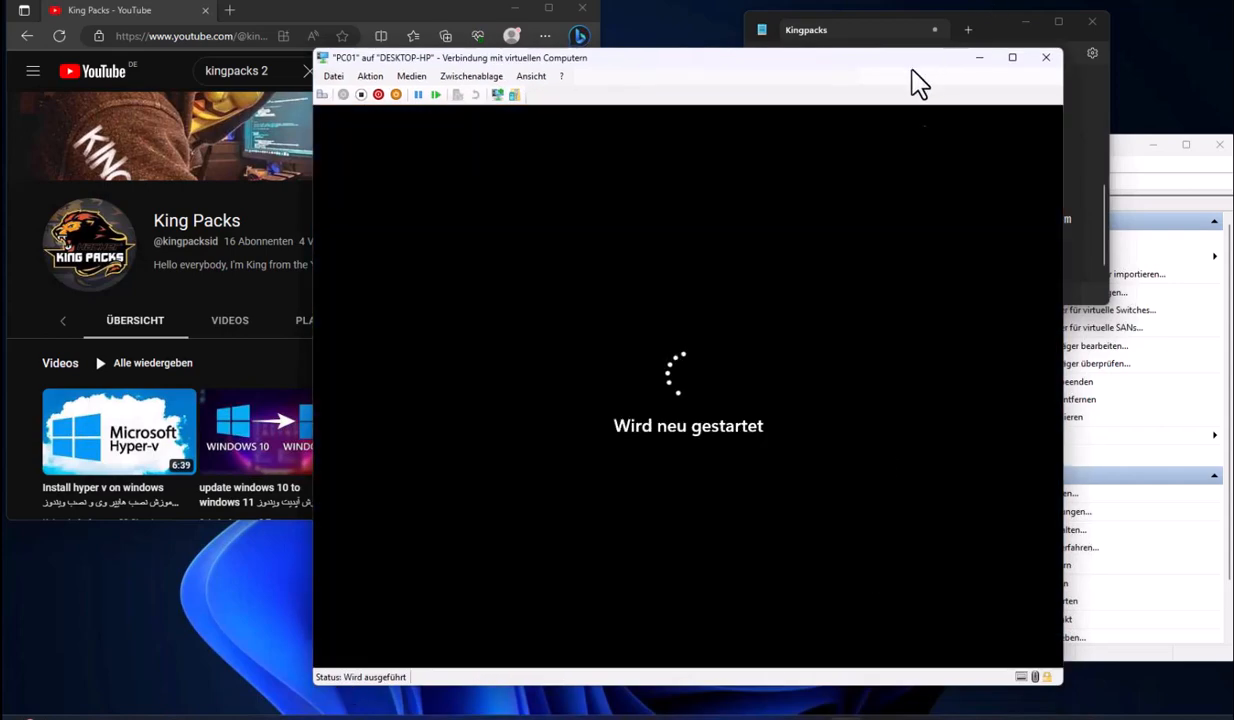
Note 'restart mikonam bibinam moshkel hal m', then open PC01's system Info page
left_click(909, 32)
type("restart mikonam bibinam moshkel hal m")
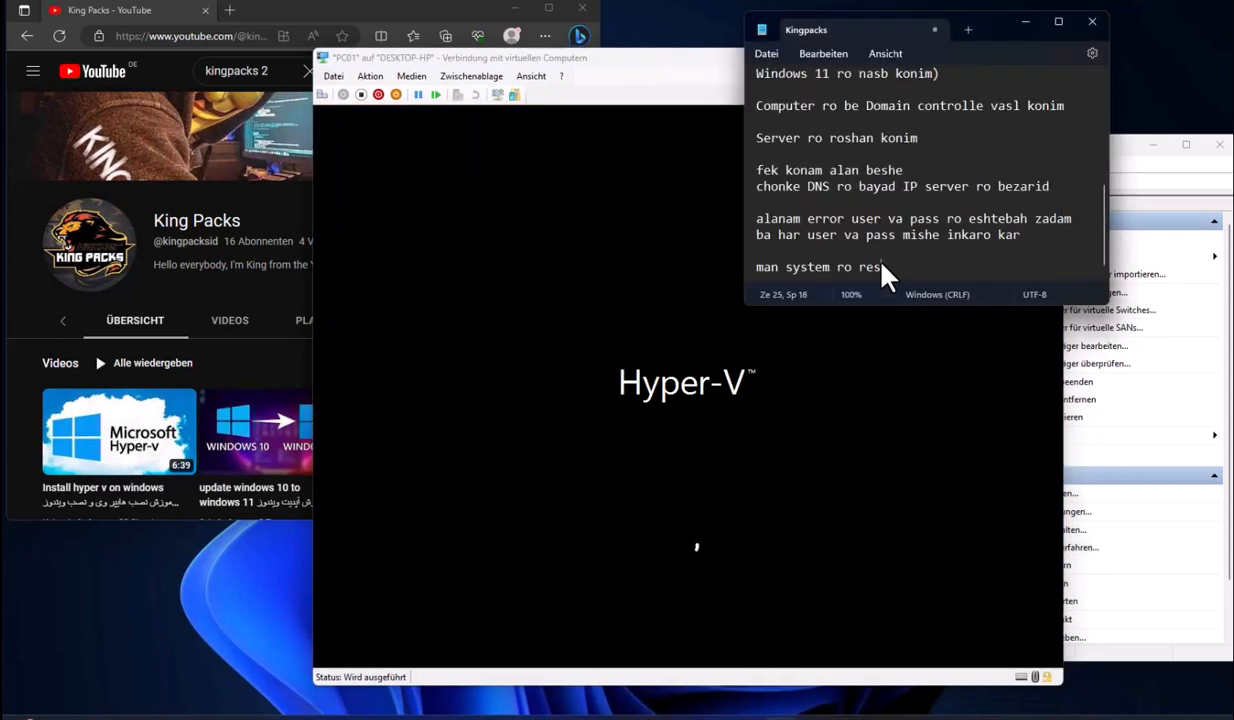
left_click(563, 495)
key("Return")
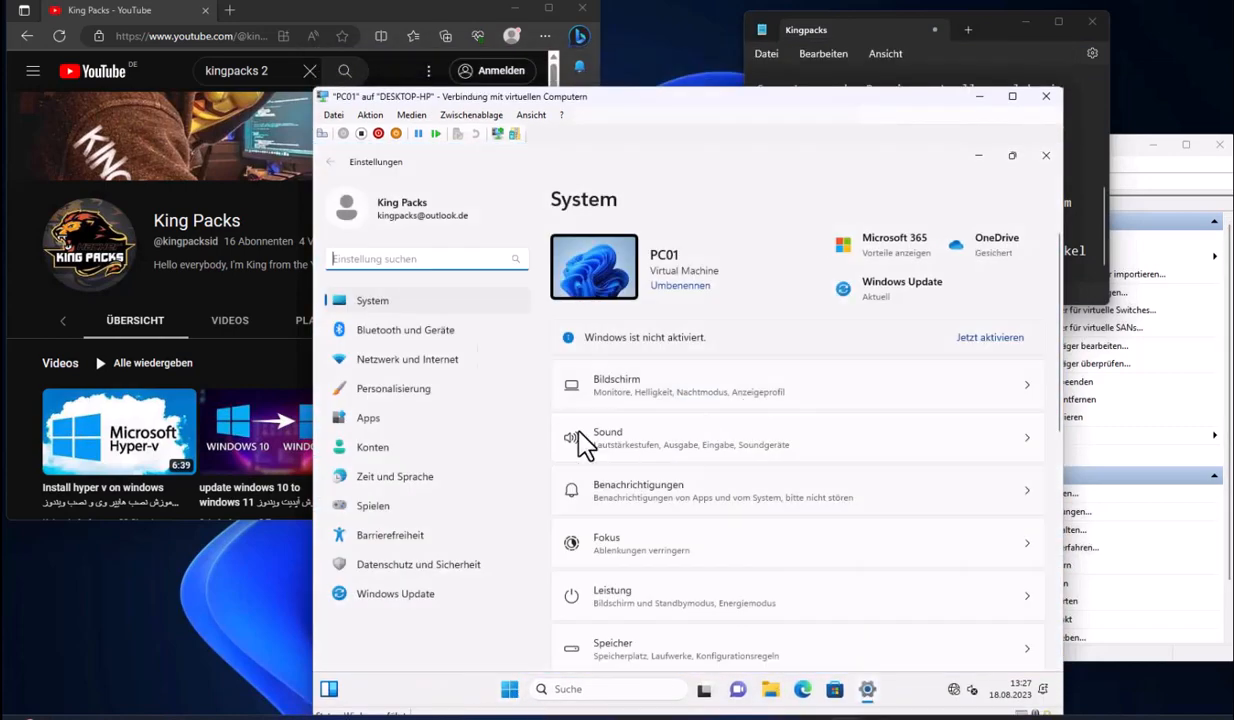
scroll(581, 446, "down", 5)
left_click(655, 686)
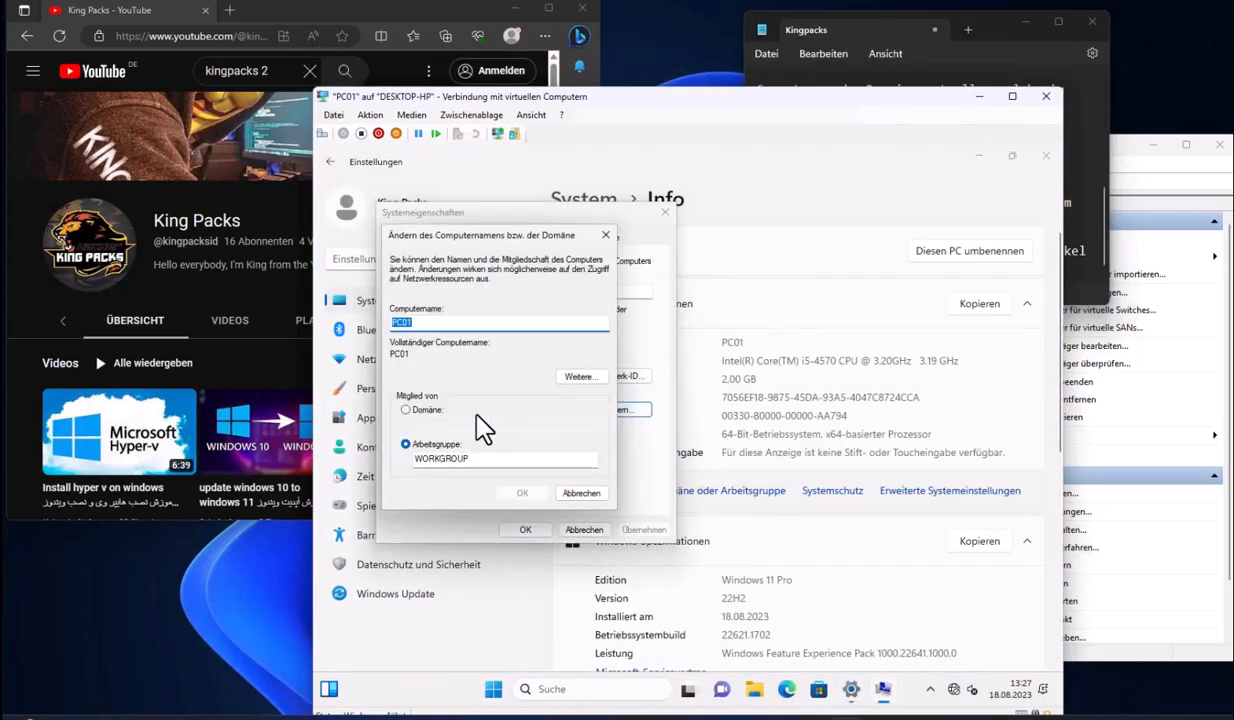
Switch PC01 to Domain 'king(packs)' and authenticate with the user02 account and its password
left_click(427, 410)
type("kingpacks")
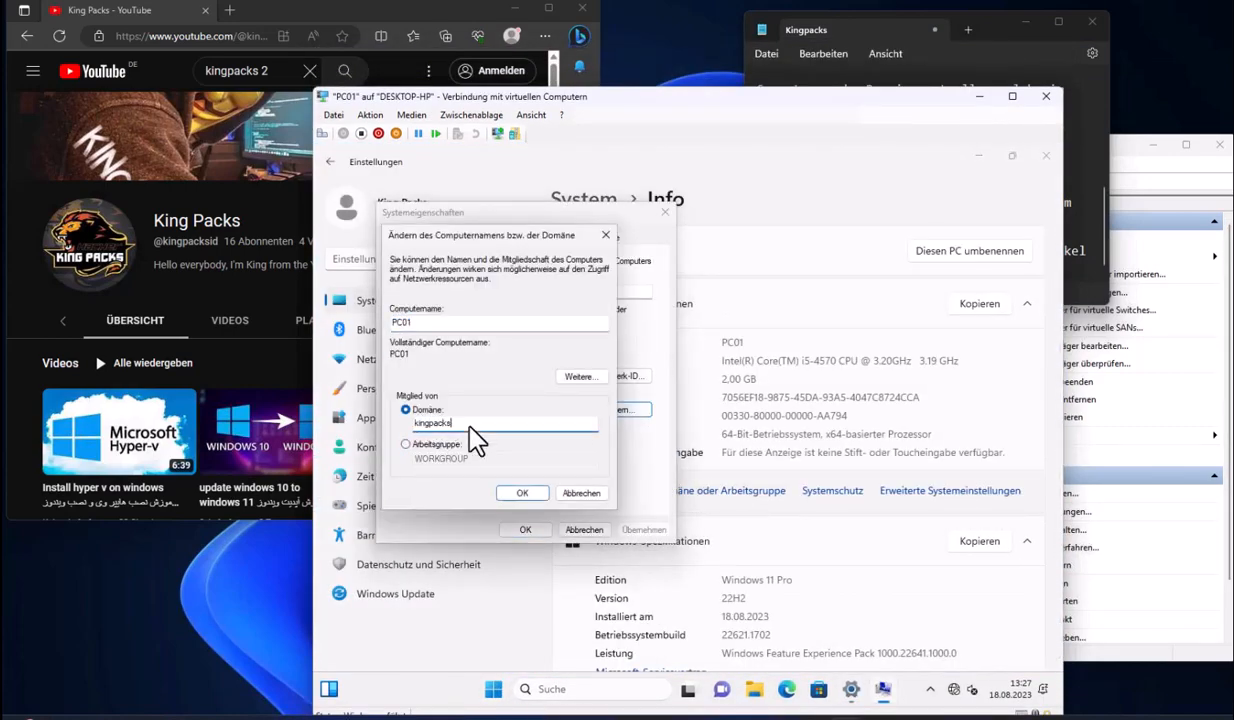
key("Return")
type("user02")
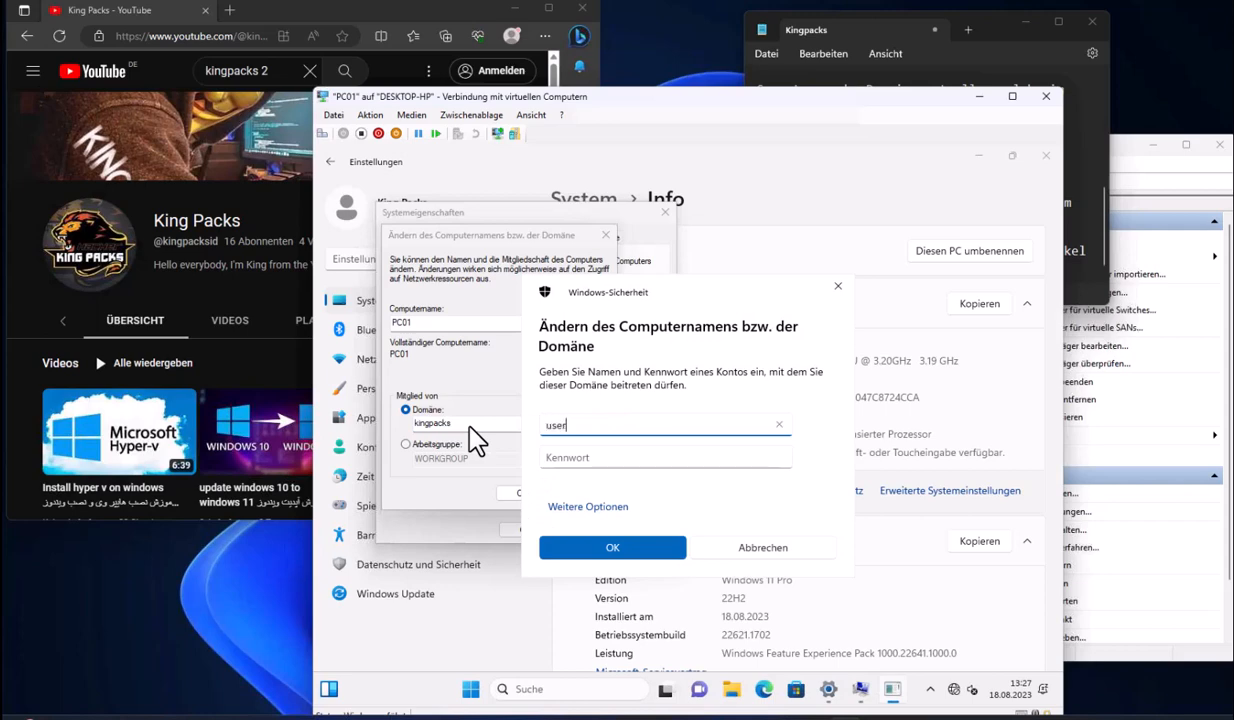
key("Tab")
type("*******")
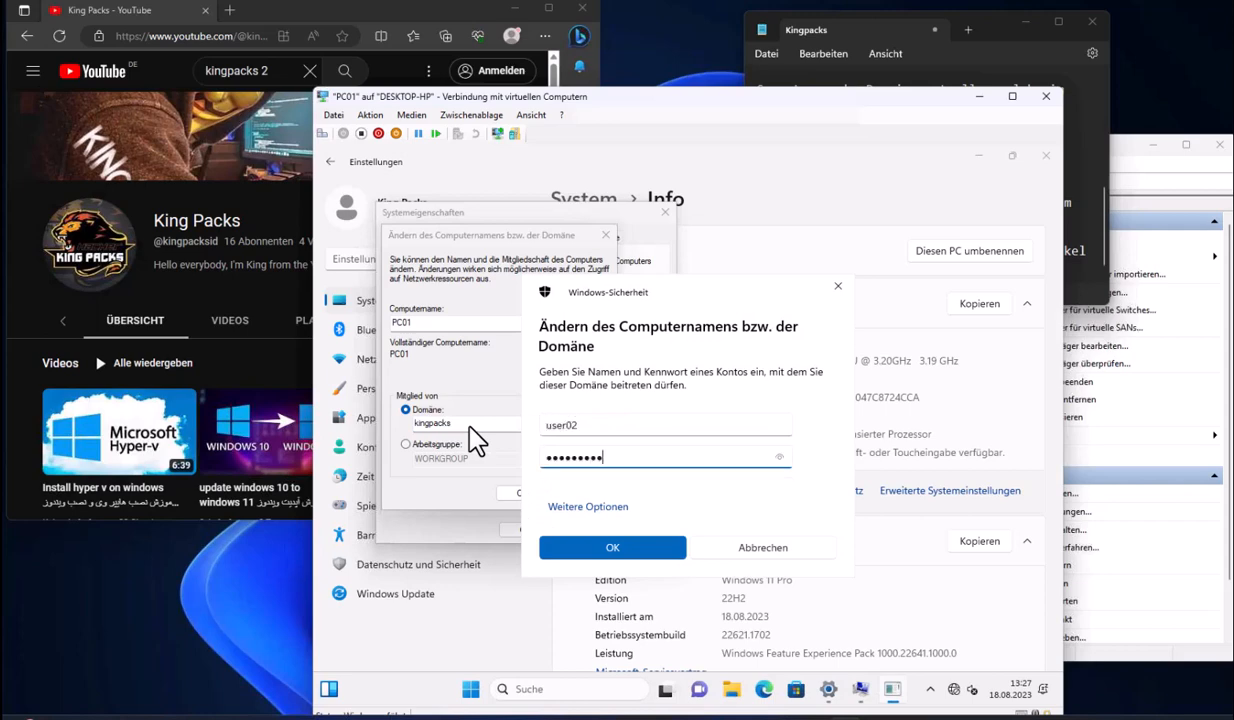
key("Return")
Add notes about needing patience in networking and the successful domain join
left_click(972, 282)
key("Return")
key("Return")
type("To ")
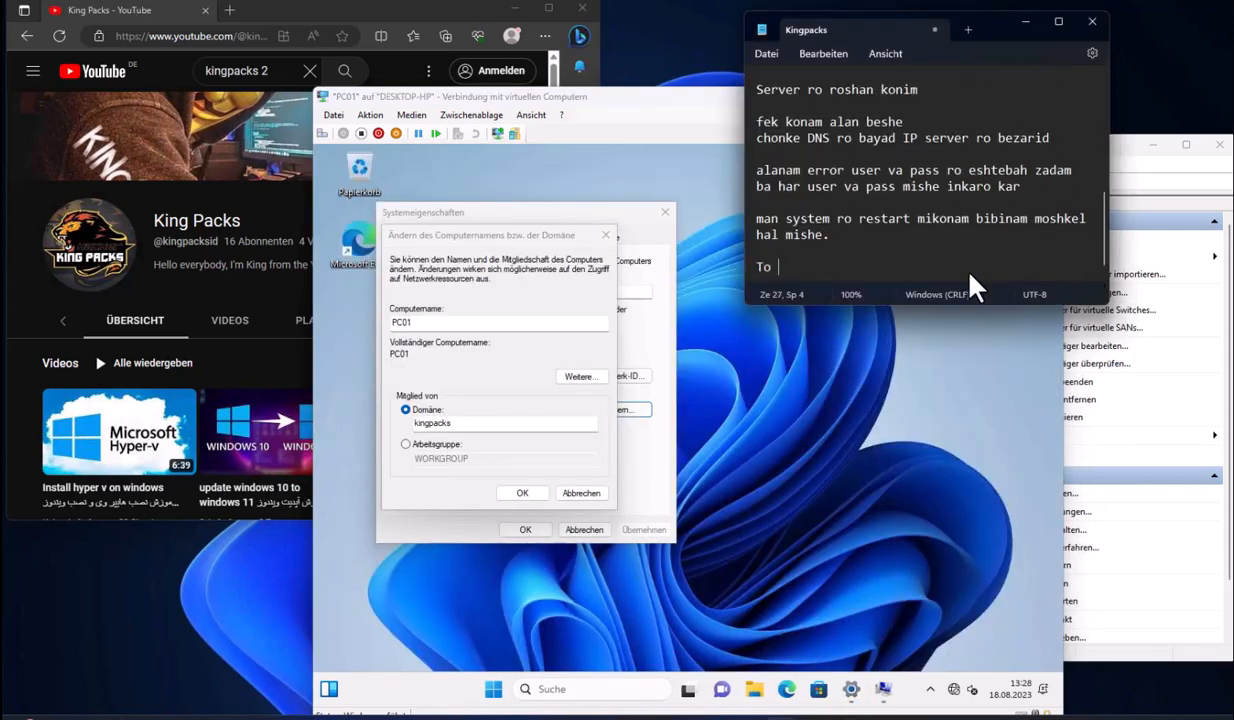
type("kare shabake bayad sabr va ")
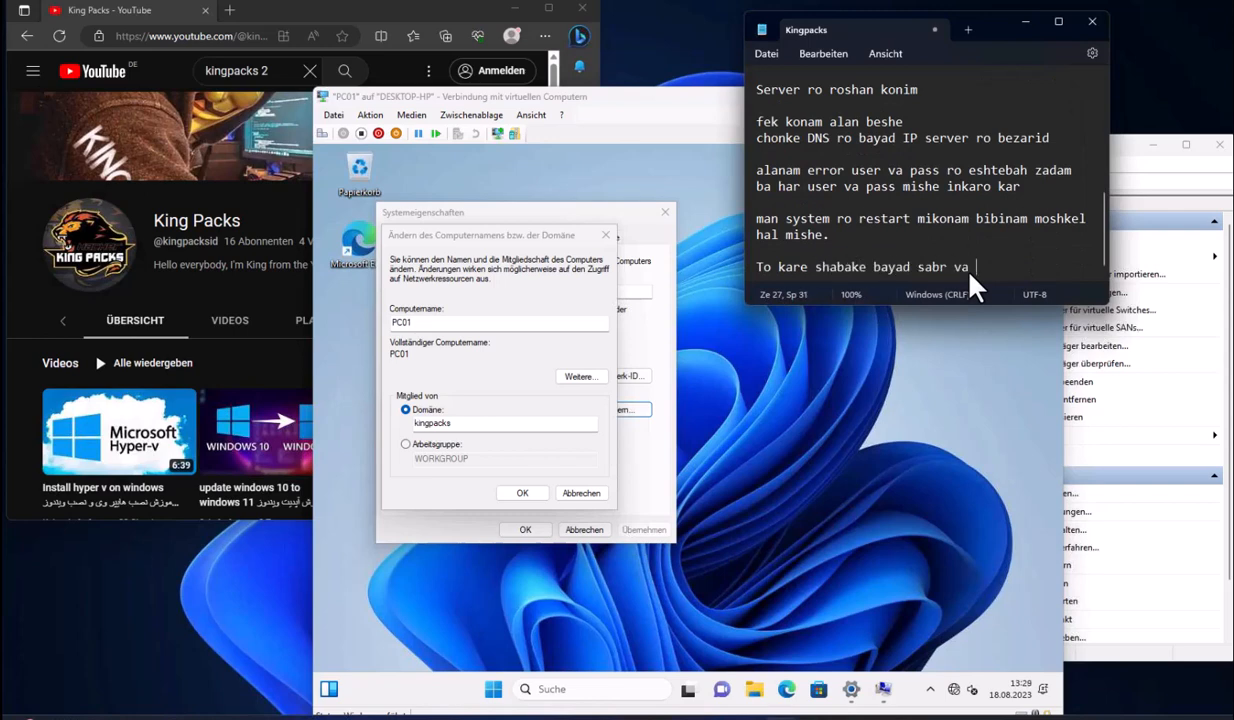
type("hosele dashte bashid")
key("Return")
type("mibinim")
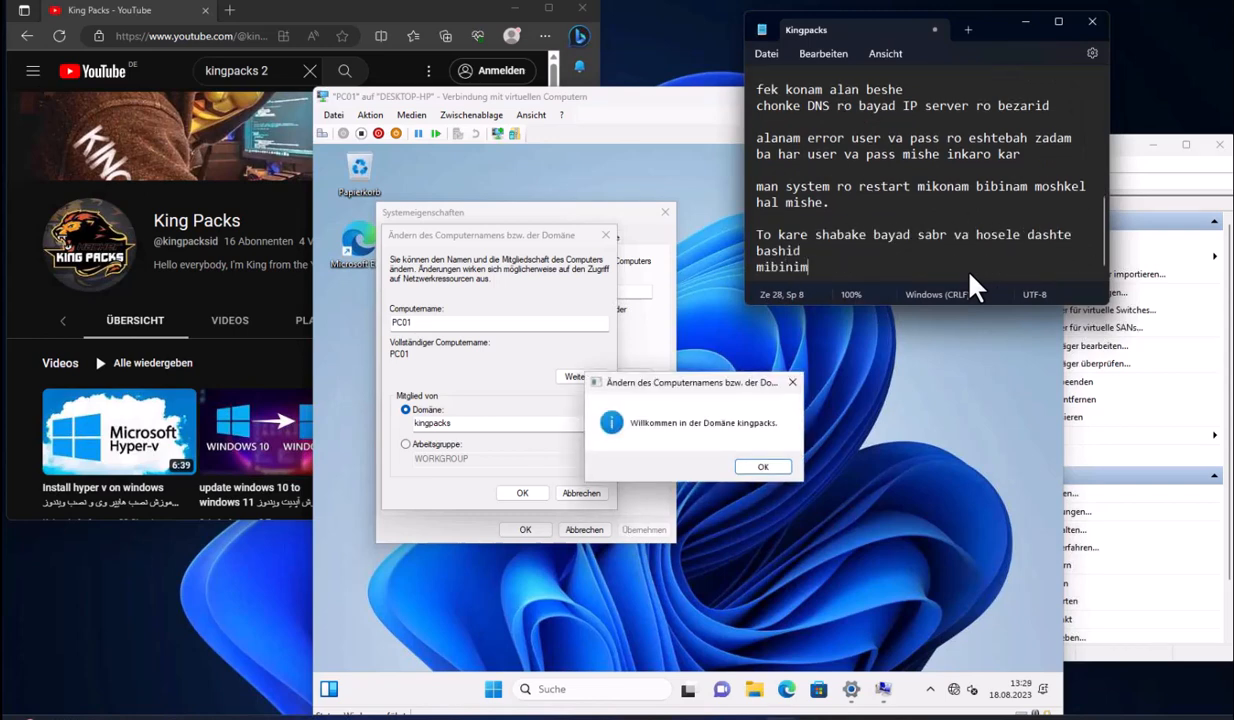
type(" ke ba movafighiyad in com")
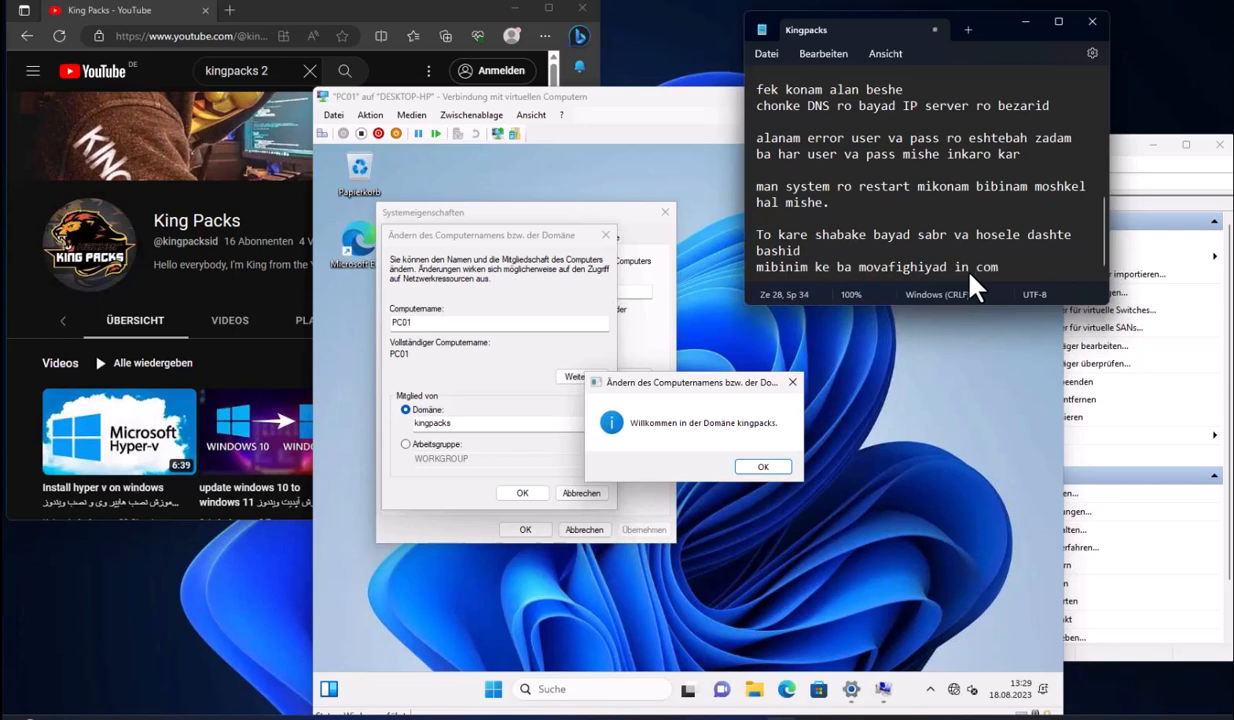
type("puter ro be domain vasl kardim")
Acknowledge the kingpacks welcome and restart notices, then restart PC01
key("Return")
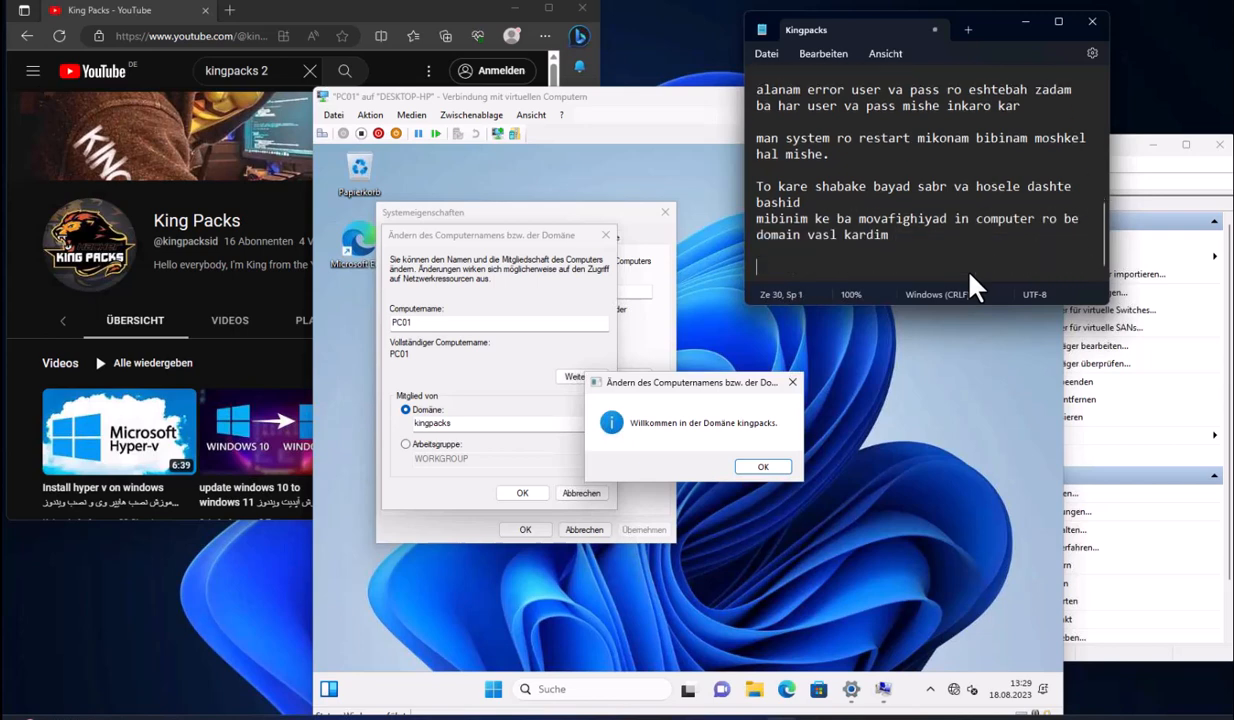
left_click(762, 466)
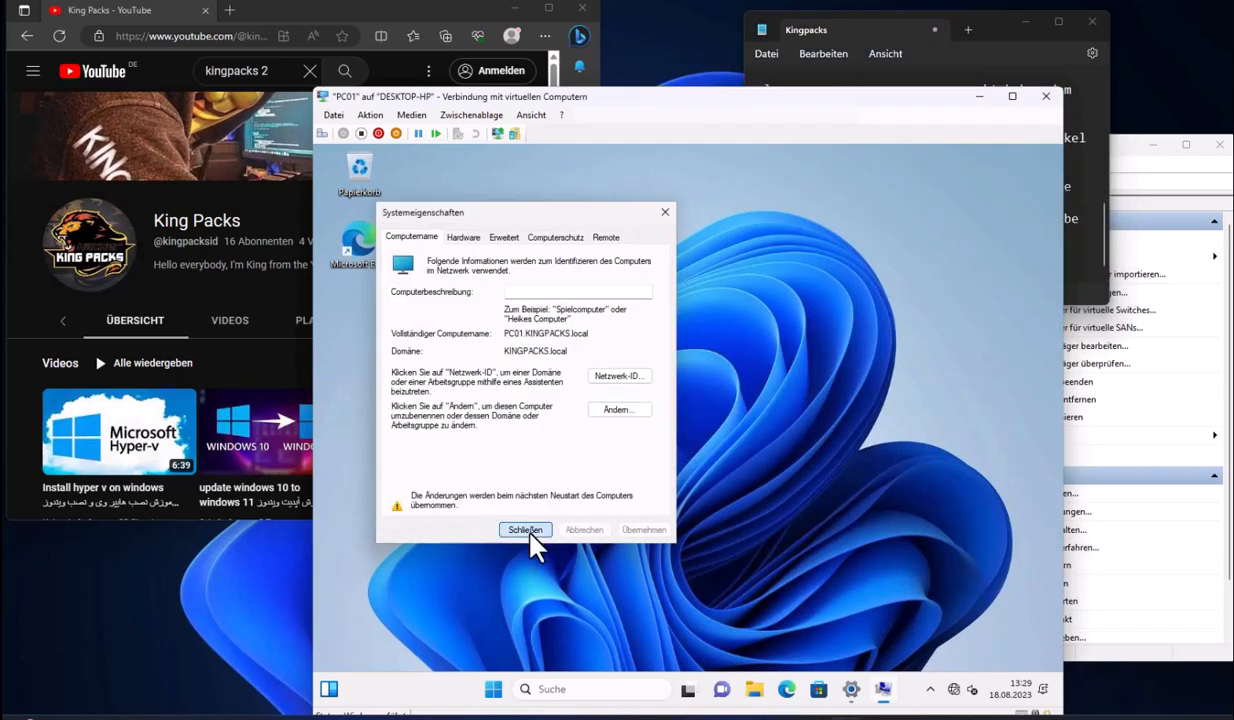
left_click(540, 543)
left_click(1005, 267)
Add a note about logging in with one of the domain users
type("Be")
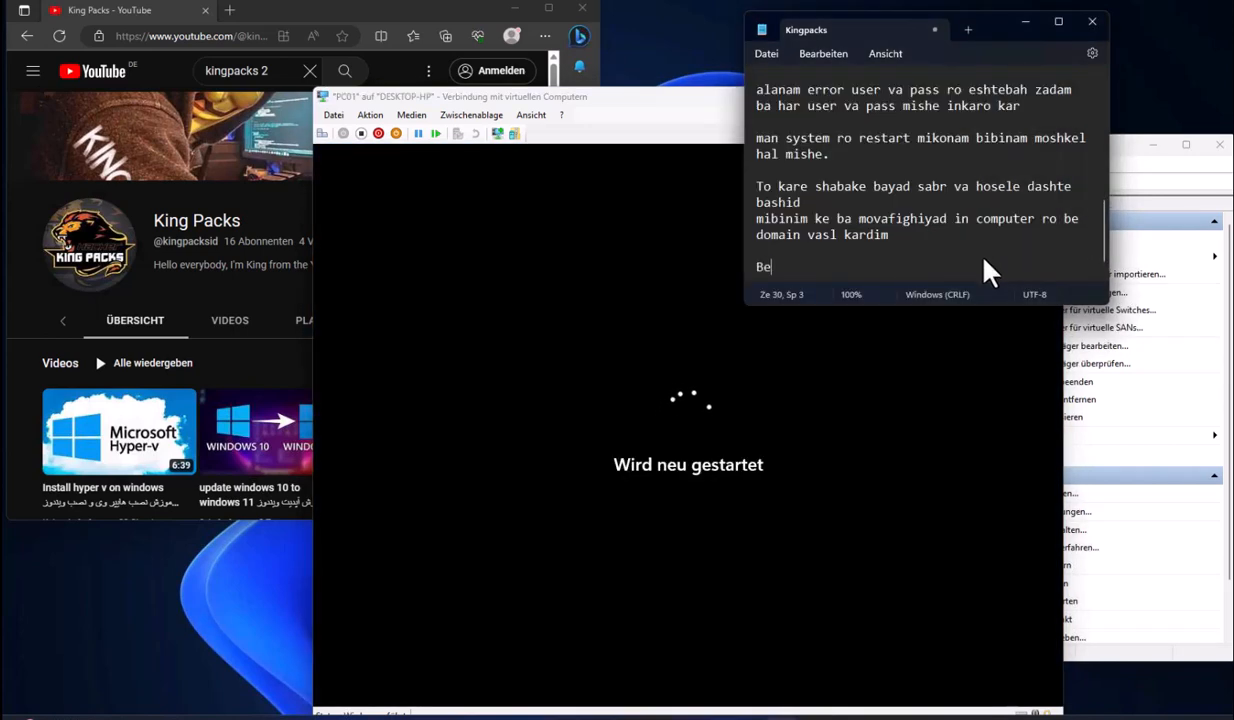
type("rim ke ba yeki az usre")
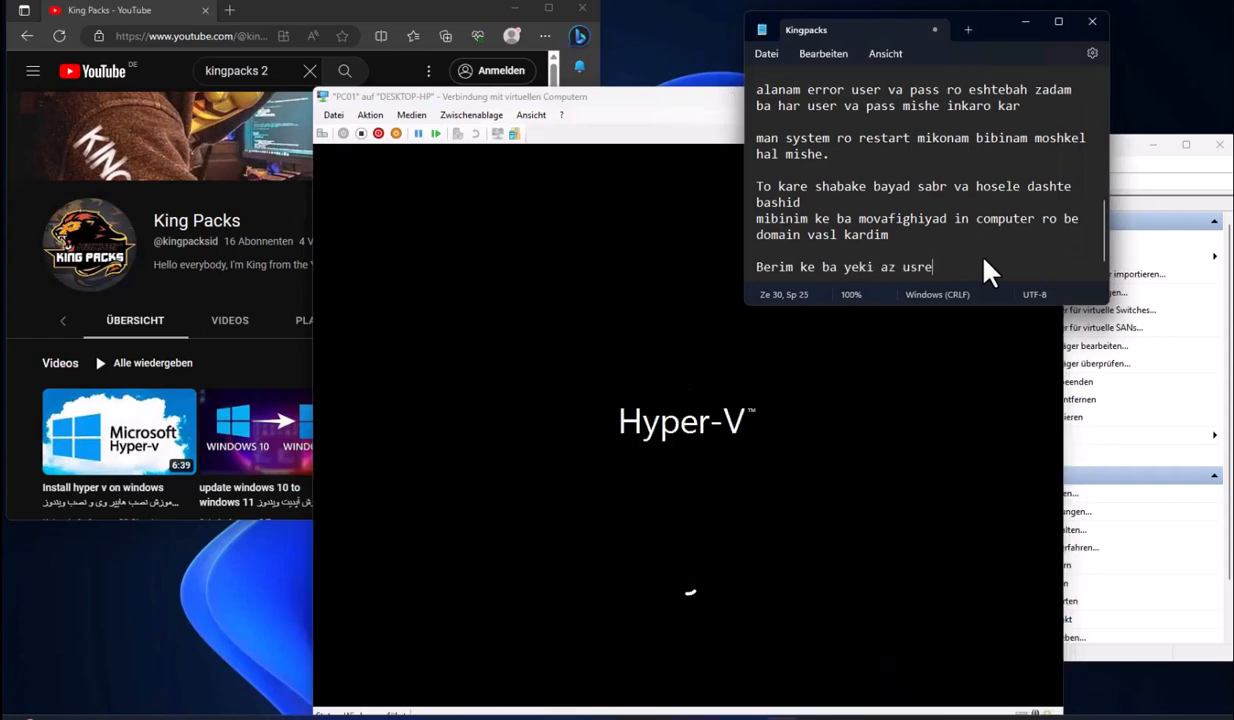
key("BackSpace")
key("BackSpace")
type("er behesh login ")
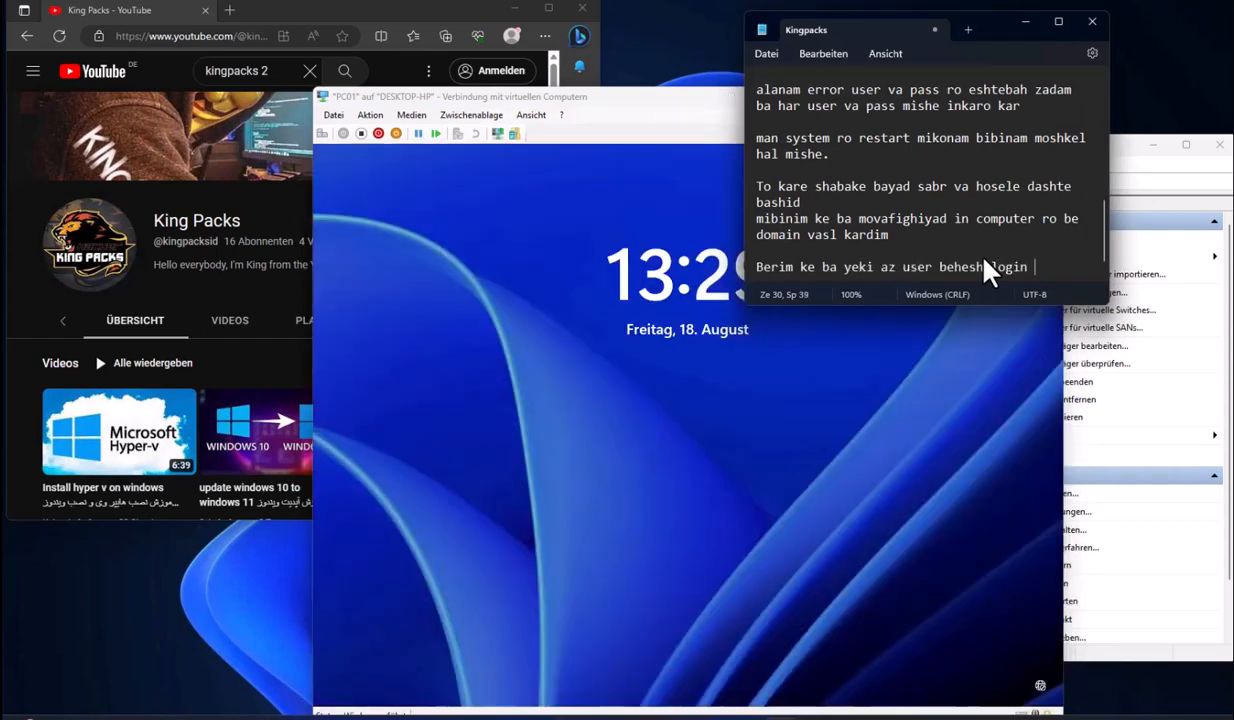
type("konim")
left_click(774, 493)
Sign in to PC01 as another user with the user01 domain account and its password
left_click(420, 666)
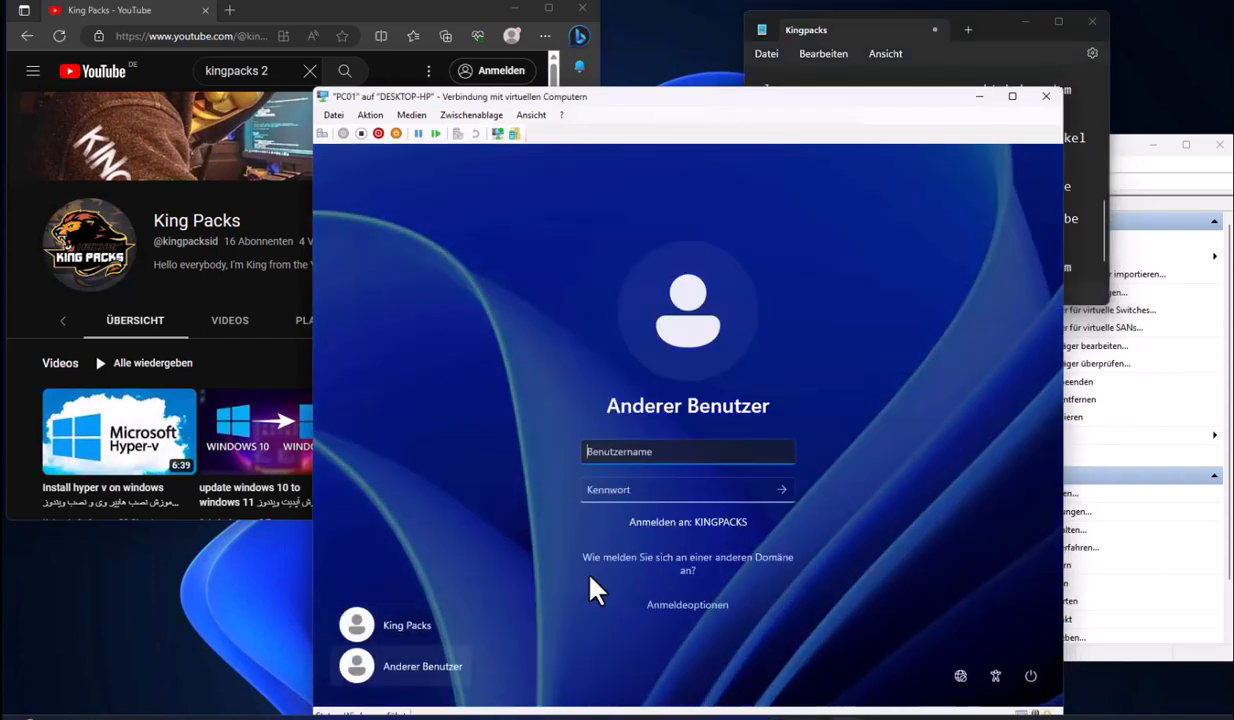
type("user01")
key("Tab")
type("•••••••••••")
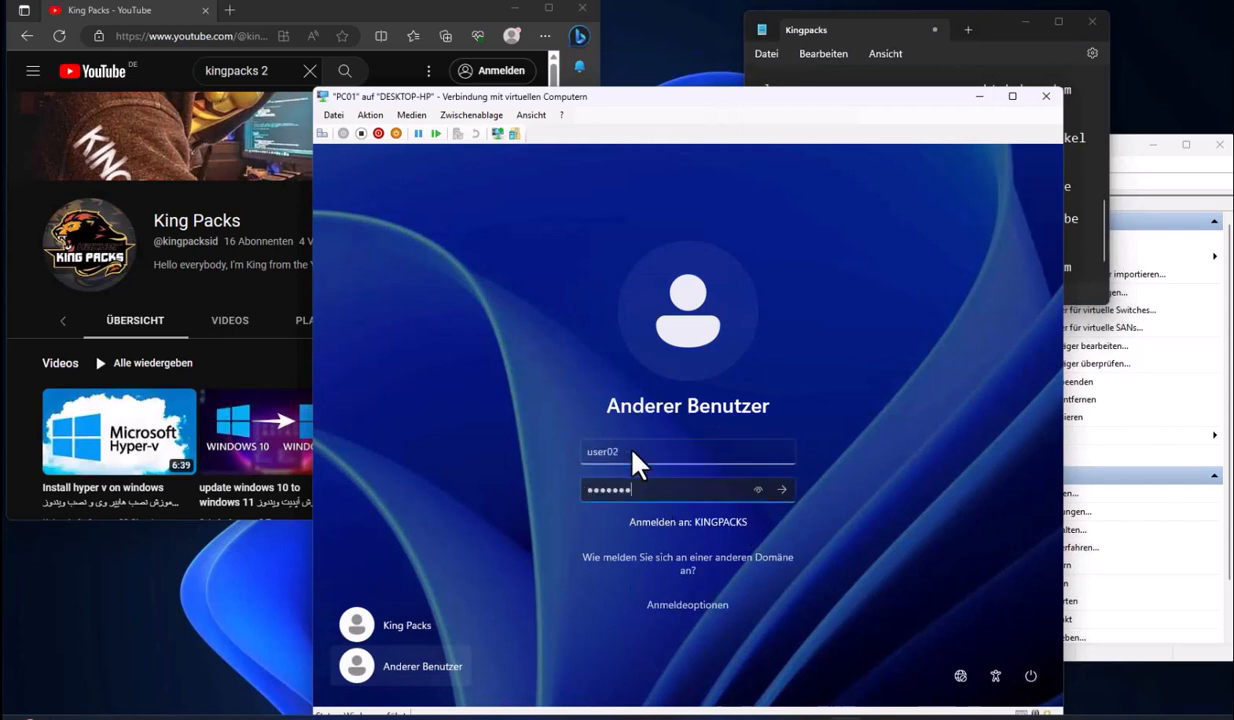
key("Return")
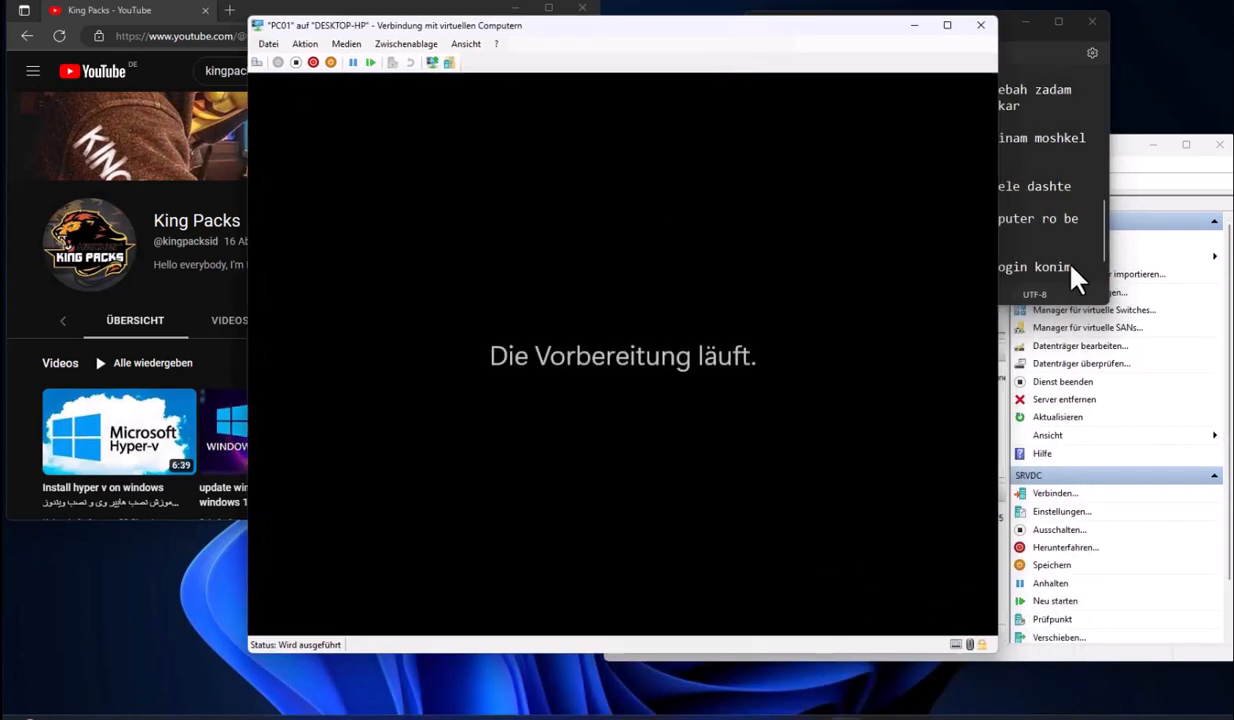
Add the note 'Okay shod user02 roye PC01 login kardim'
left_click(1074, 280)
type("Okay sho")
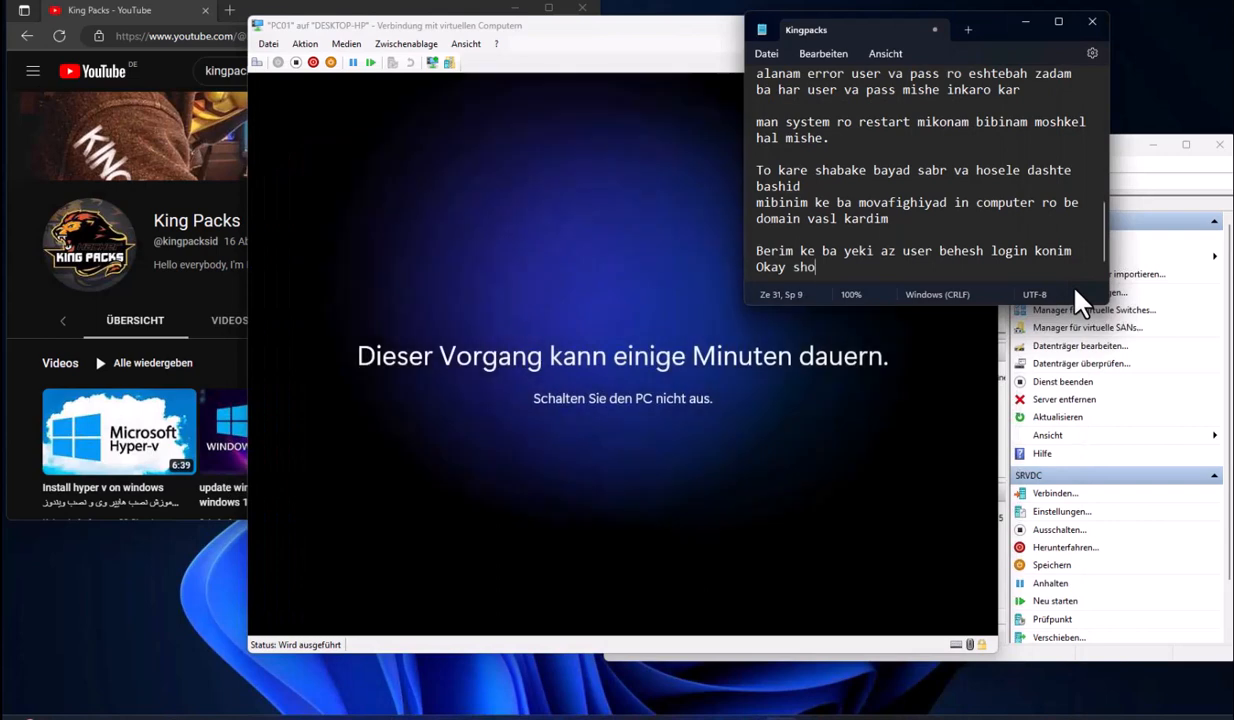
type("d user02 roye PC0")
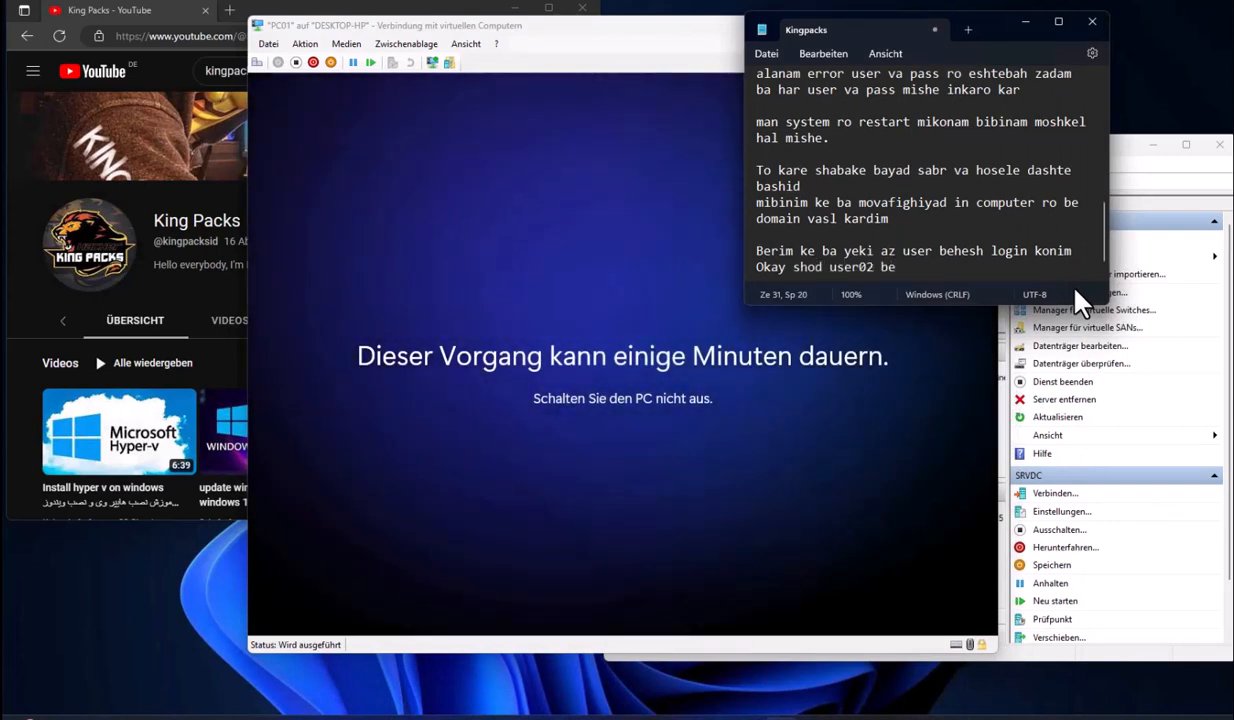
type("1 login kardim")
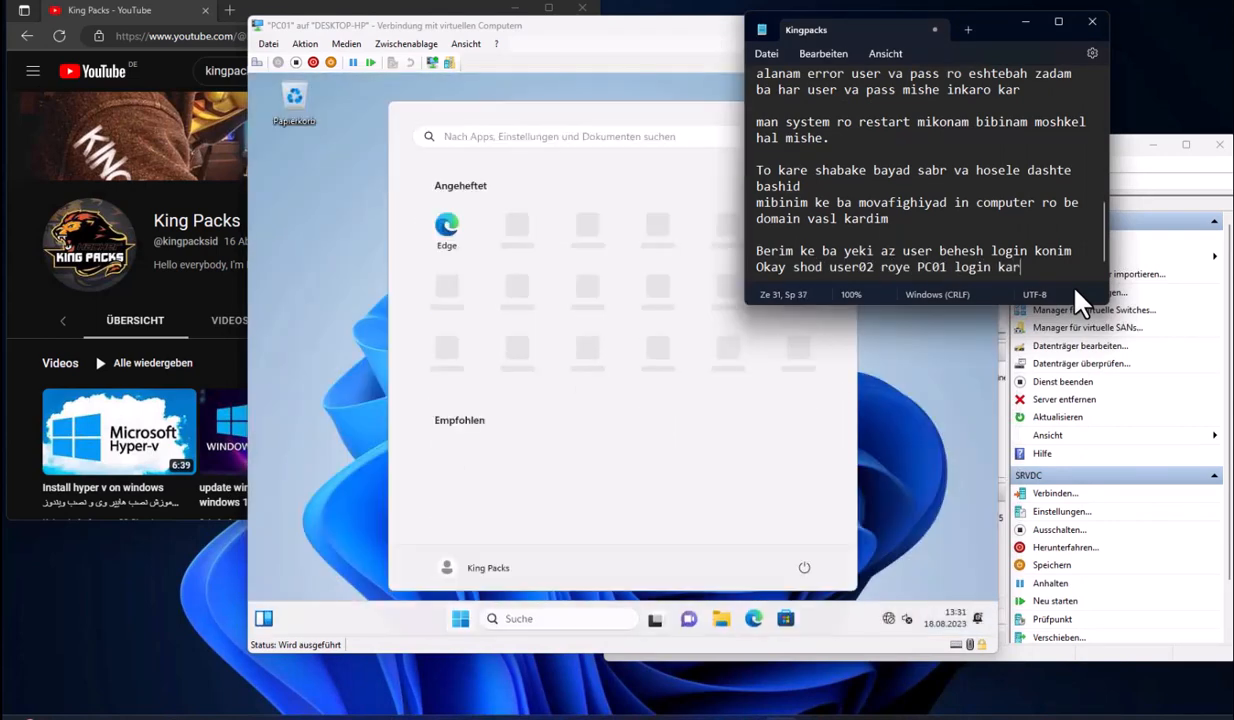
key("Return")
Open PC01's Settings from the Start menu
left_click(528, 467)
left_click(460, 618)
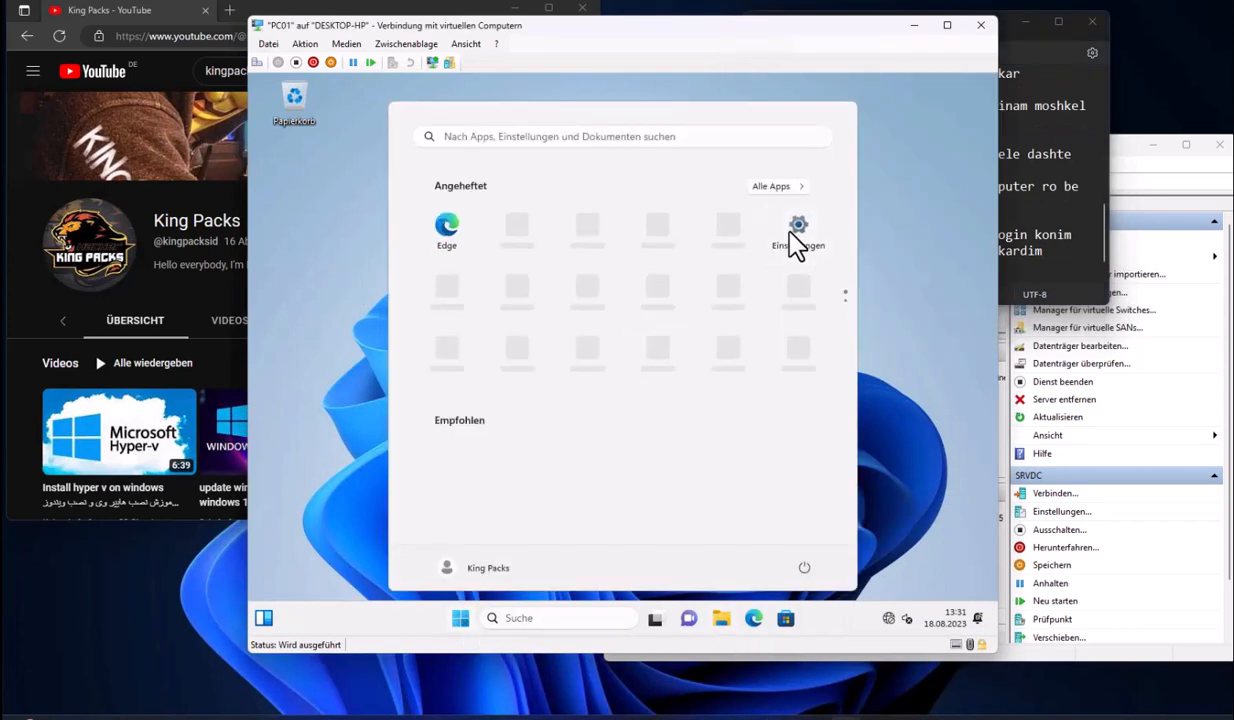
left_click(794, 238)
scroll(680, 405, "down", 3)
Check PC01's system Info, then run whoami in Command Prompt to confirm the domain user
scroll(680, 410, "down", 5)
left_click(610, 440)
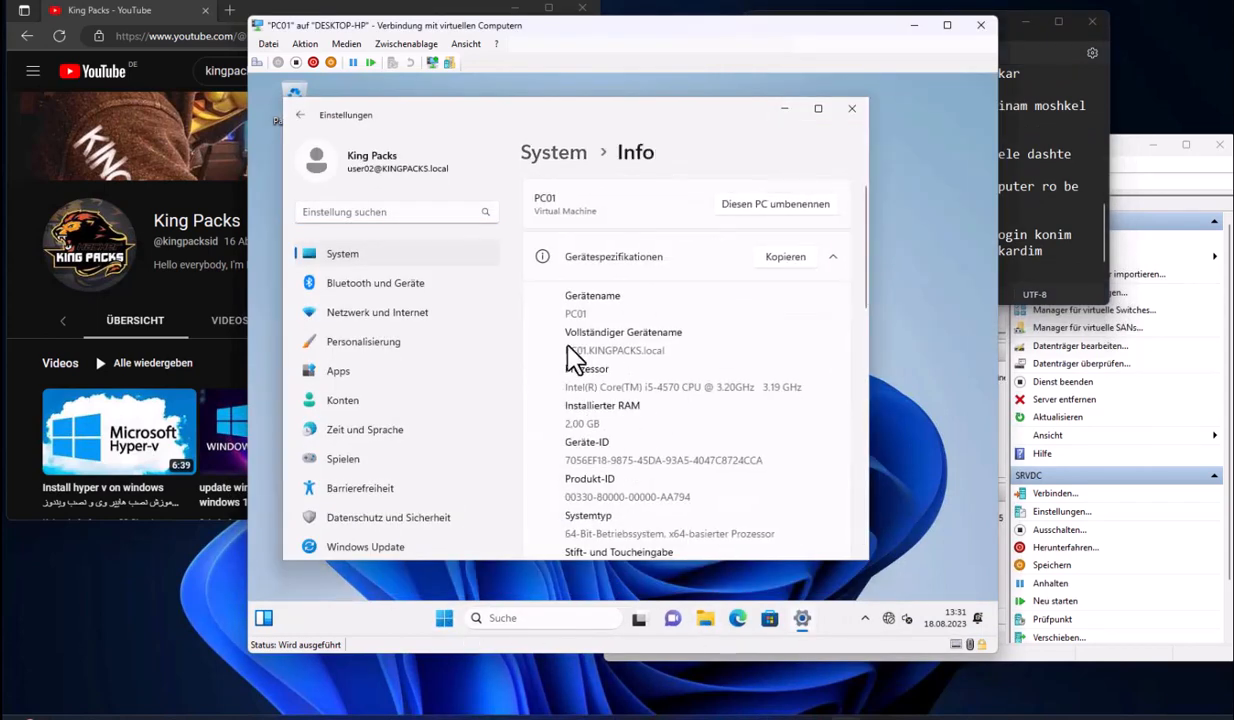
left_click(446, 620)
type("cmd")
key("Return")
type("whoami")
key("Return")
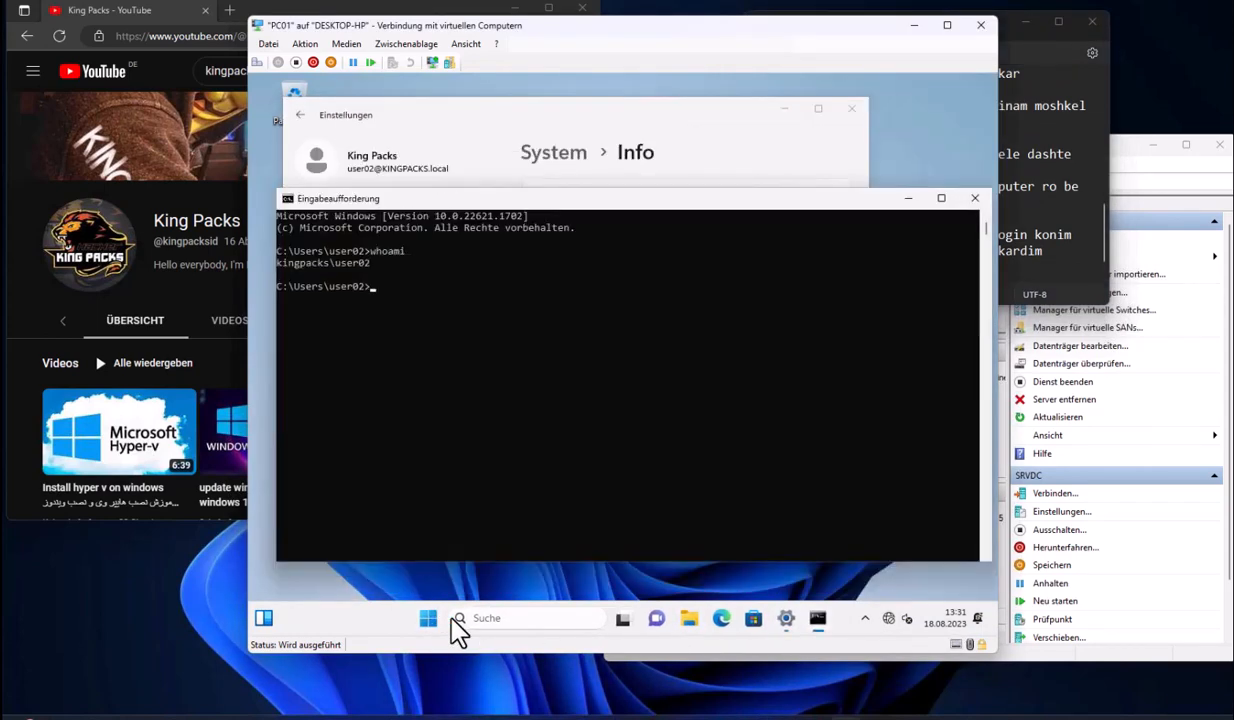
left_click_drag(372, 264, 285, 264)
left_click(384, 287)
Type the whoami explanation in the console and add 'berim ro server nega konim' to the notes
type("esme avali Domain hast \\ esme dovomi user")
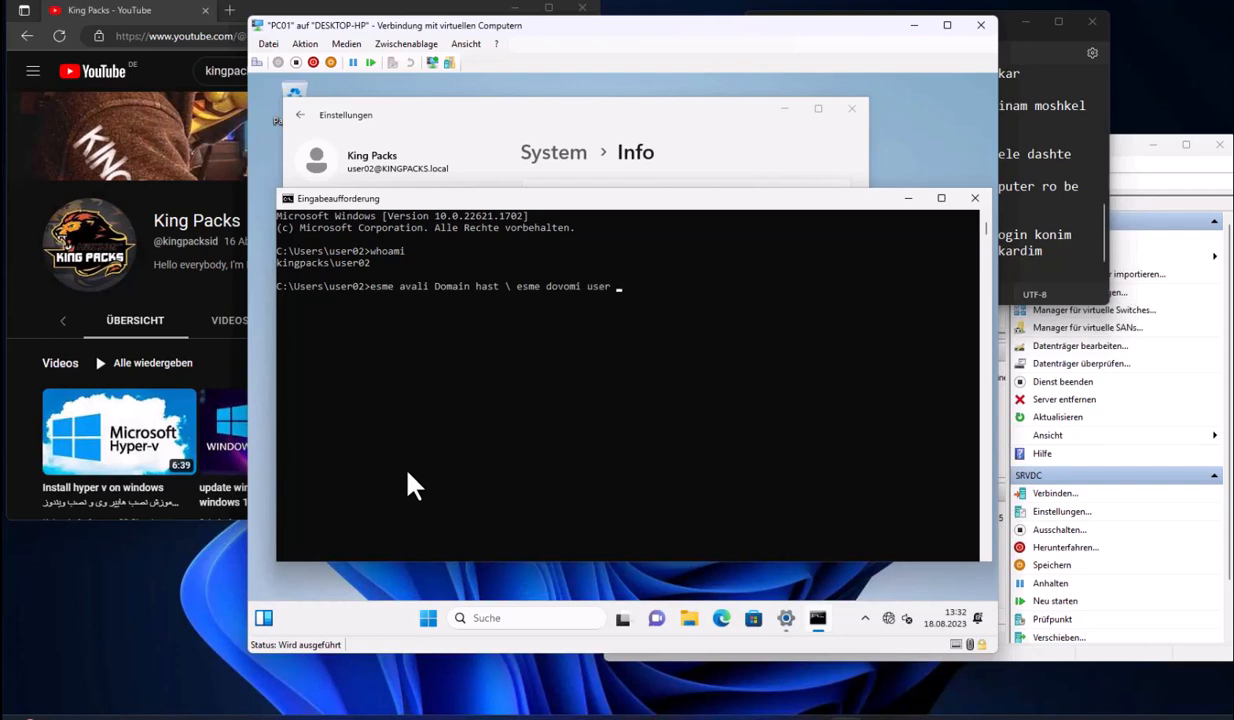
type(" ma hastesh")
key("Return")
left_click(1043, 263)
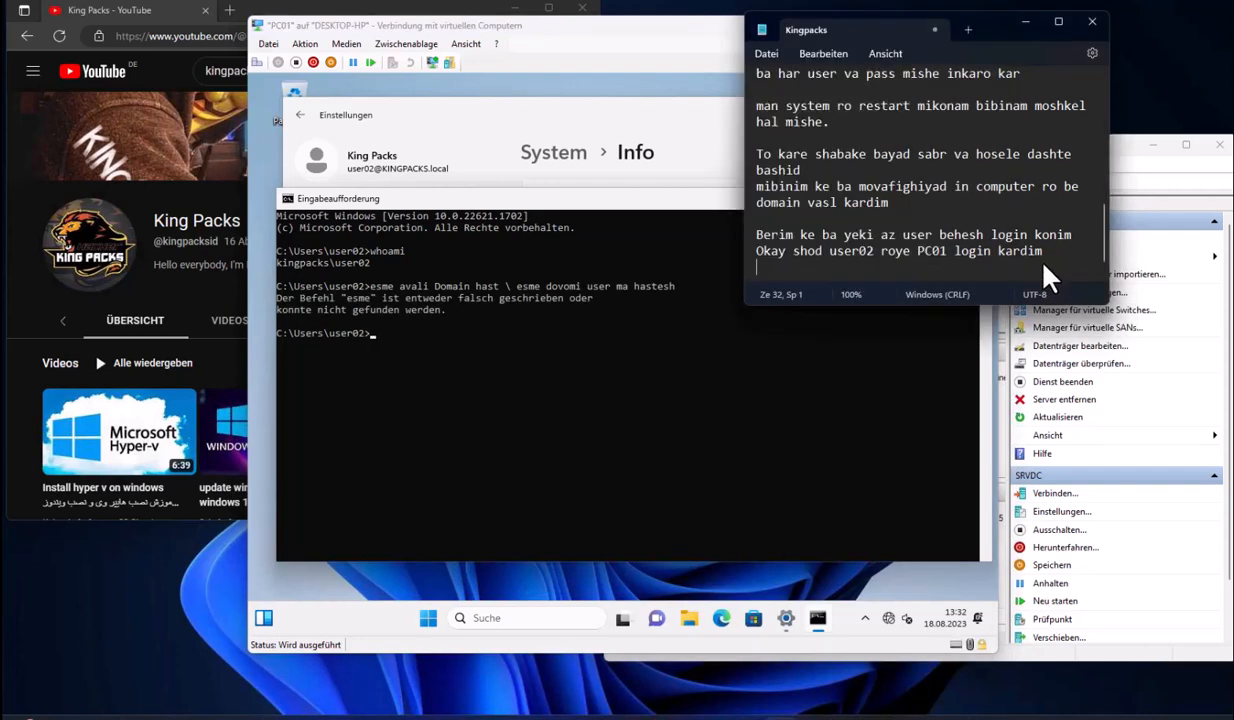
key("Return")
key("Return")
type("berim ro server nega")
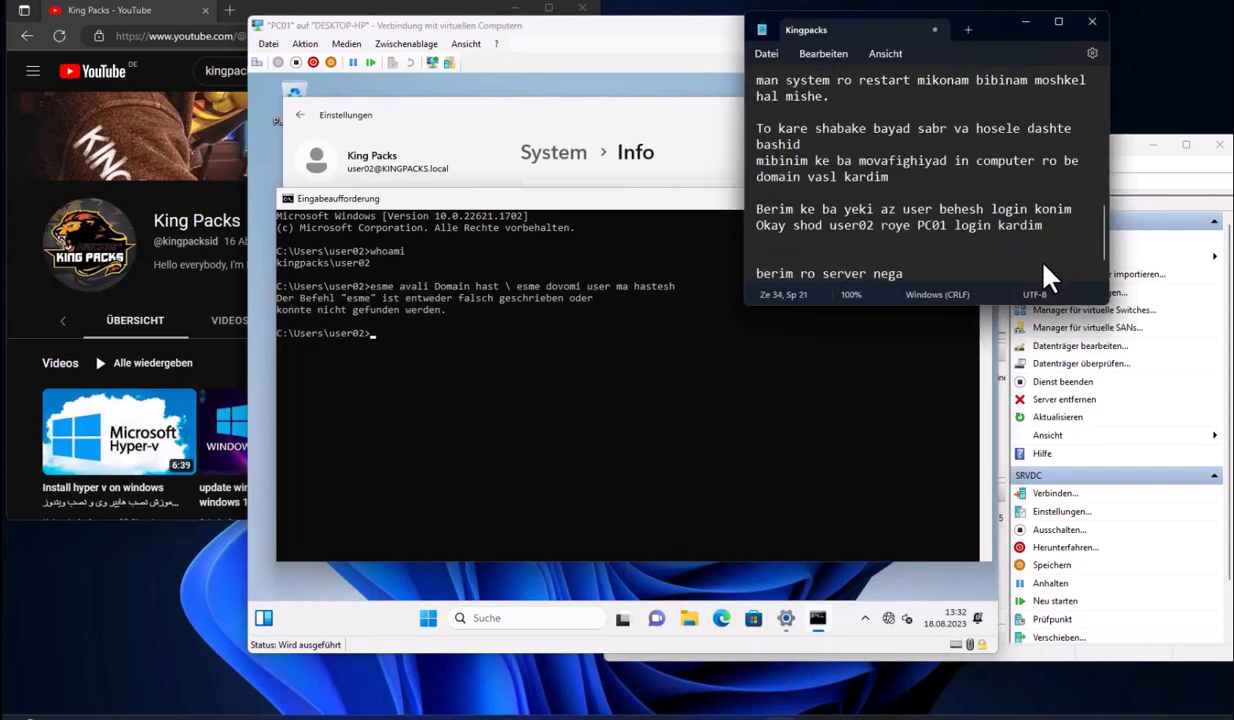
type(" konim")
Switch to SRVDC, expand KINGPACKS.local and Company, and locate PC01 in the default Computers container
mouse_move(805, 708)
left_click(895, 670)
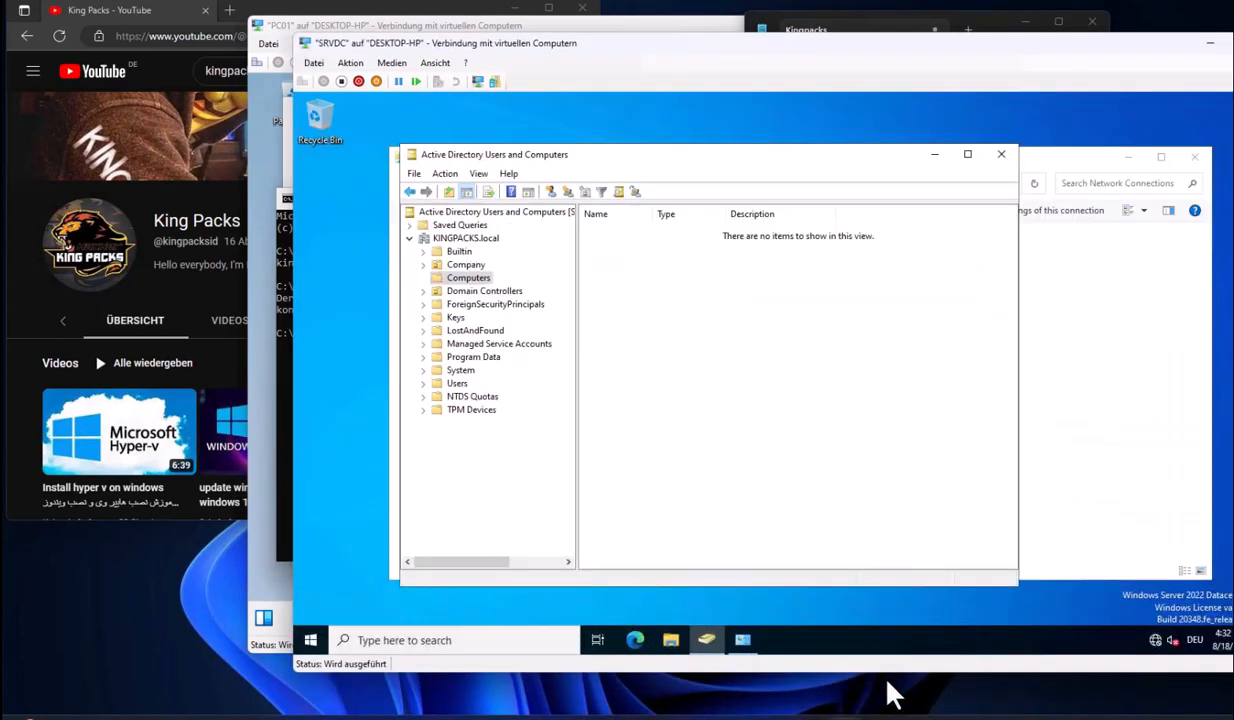
left_click(460, 238)
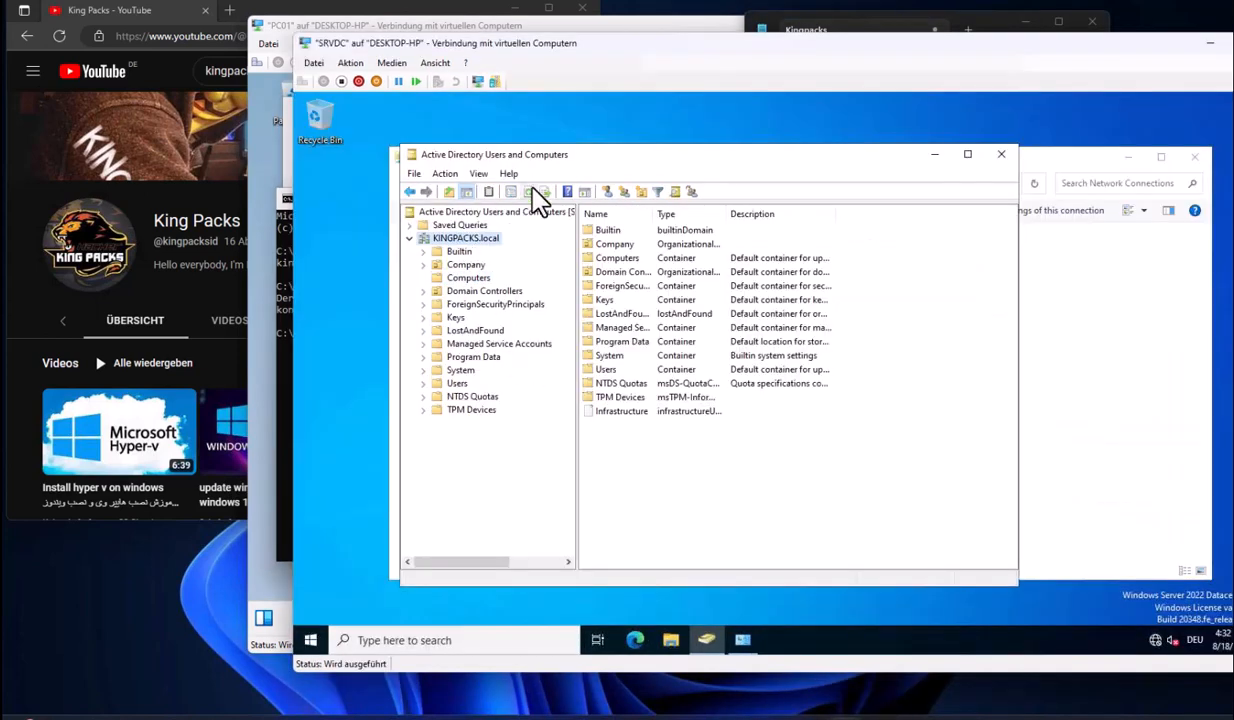
double_click(465, 265)
left_click(468, 304)
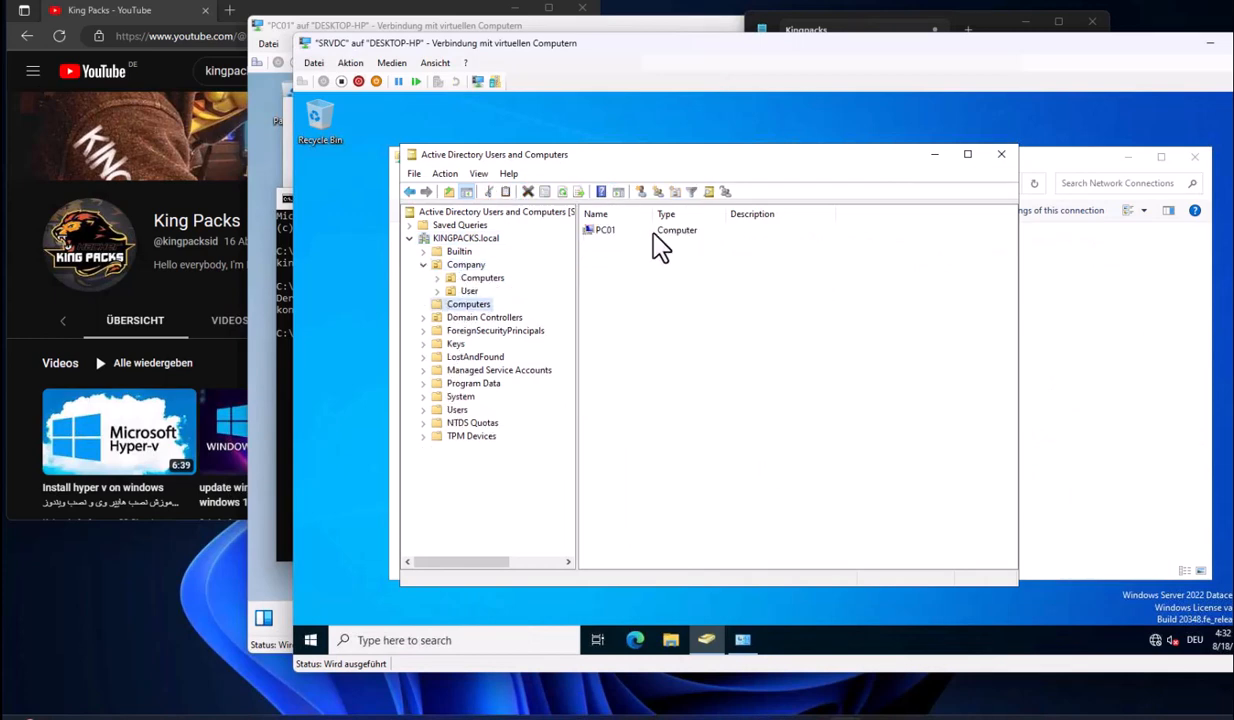
left_click(620, 234)
Review the first user account's properties in the Company User OU, then cancel and return to Computers
left_click(469, 290)
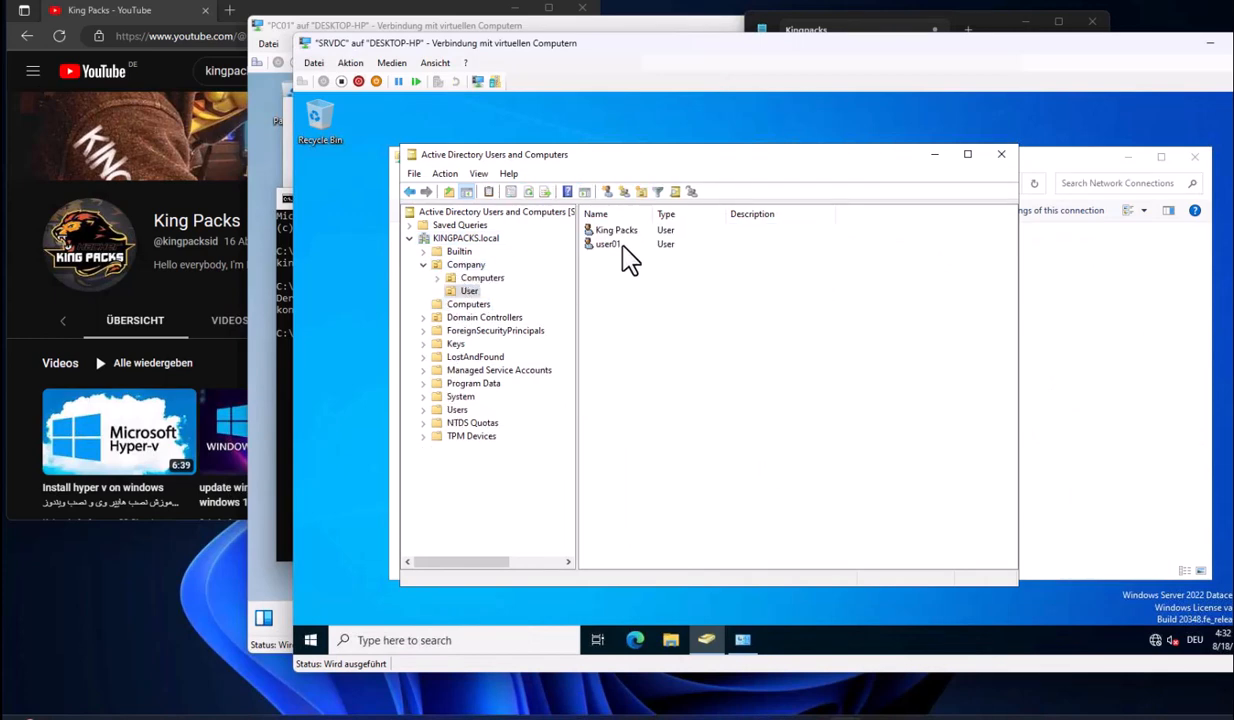
left_click(632, 236)
double_click(632, 236)
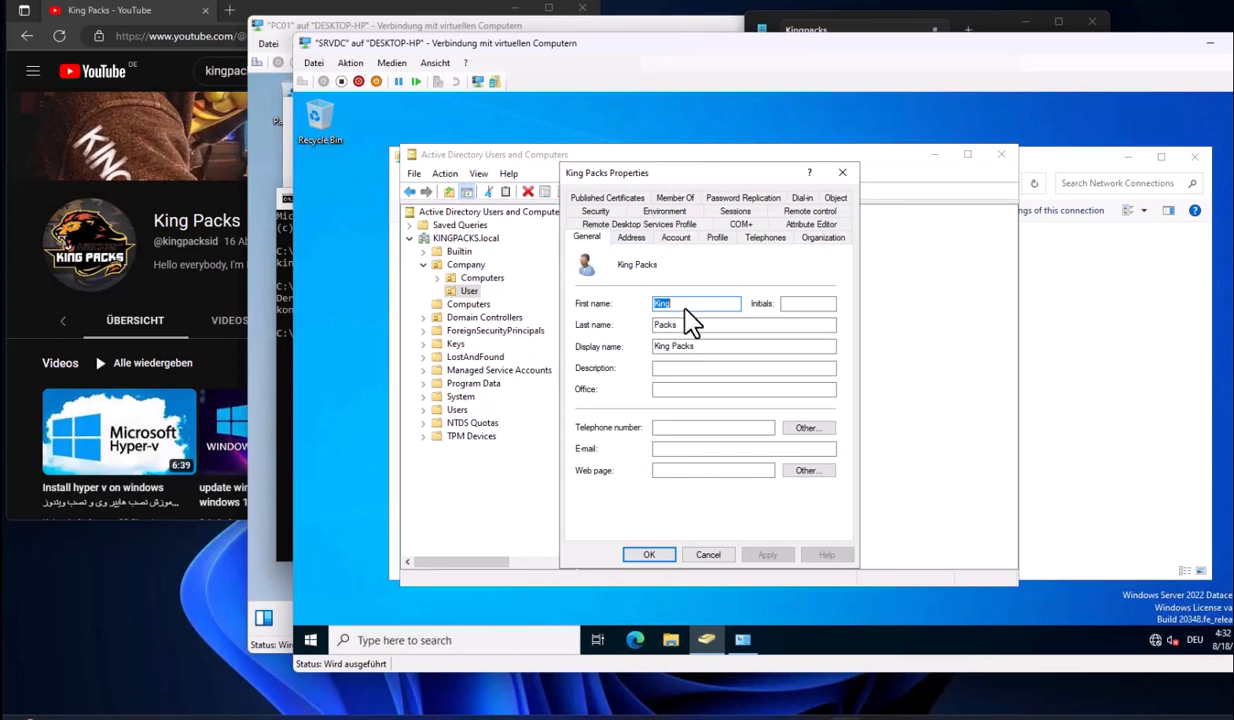
left_click(677, 305)
left_click(673, 239)
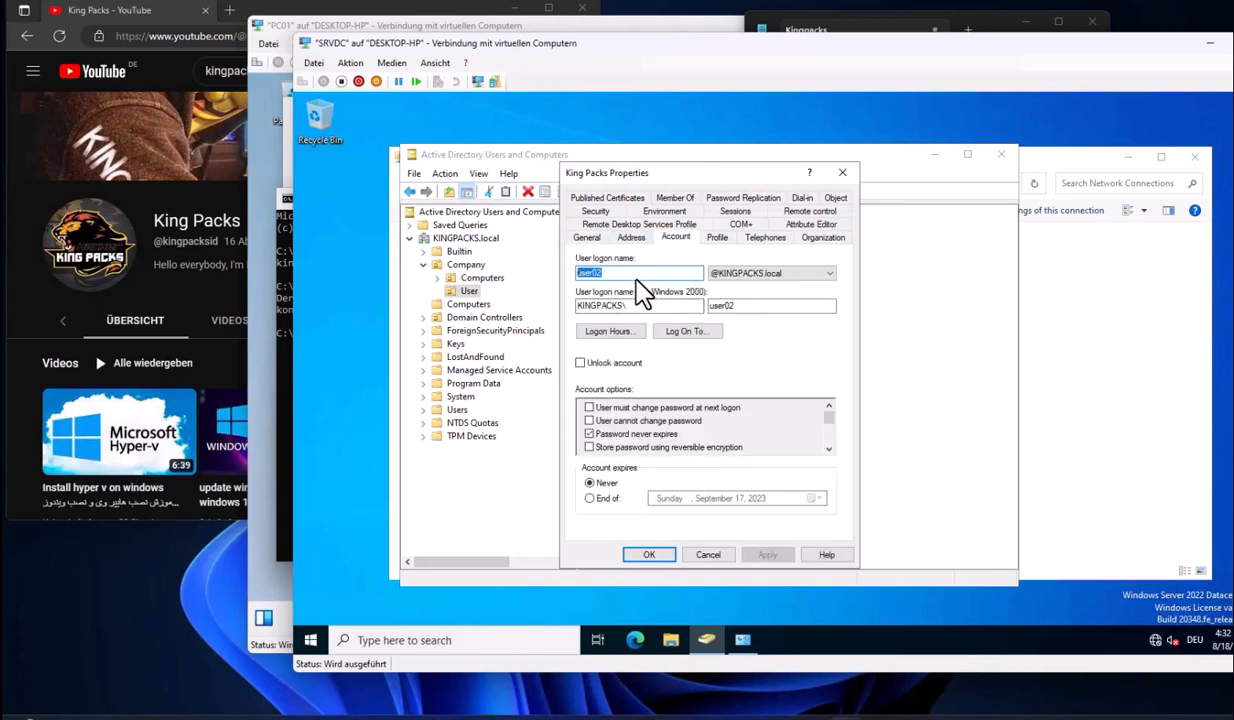
left_click(716, 237)
left_click(587, 237)
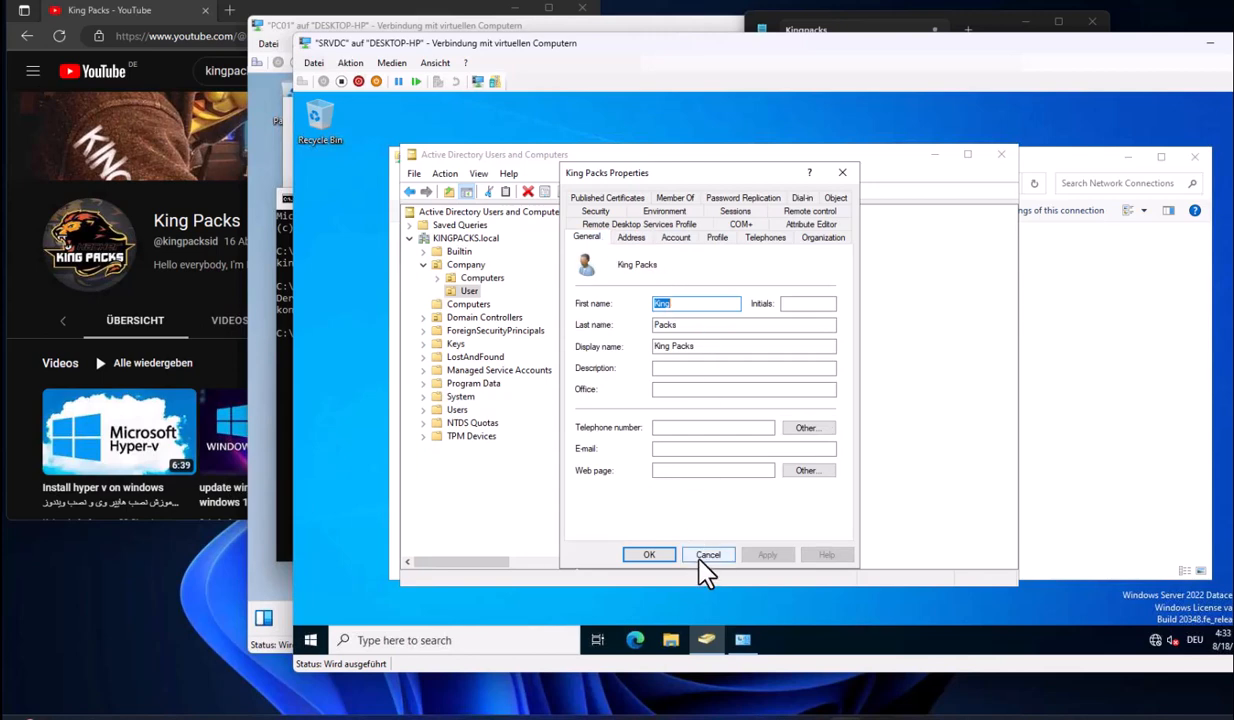
left_click(700, 554)
left_click(470, 304)
Inspect PC01's properties — Domain Computers membership, canonical name and creation time — then close them
double_click(630, 232)
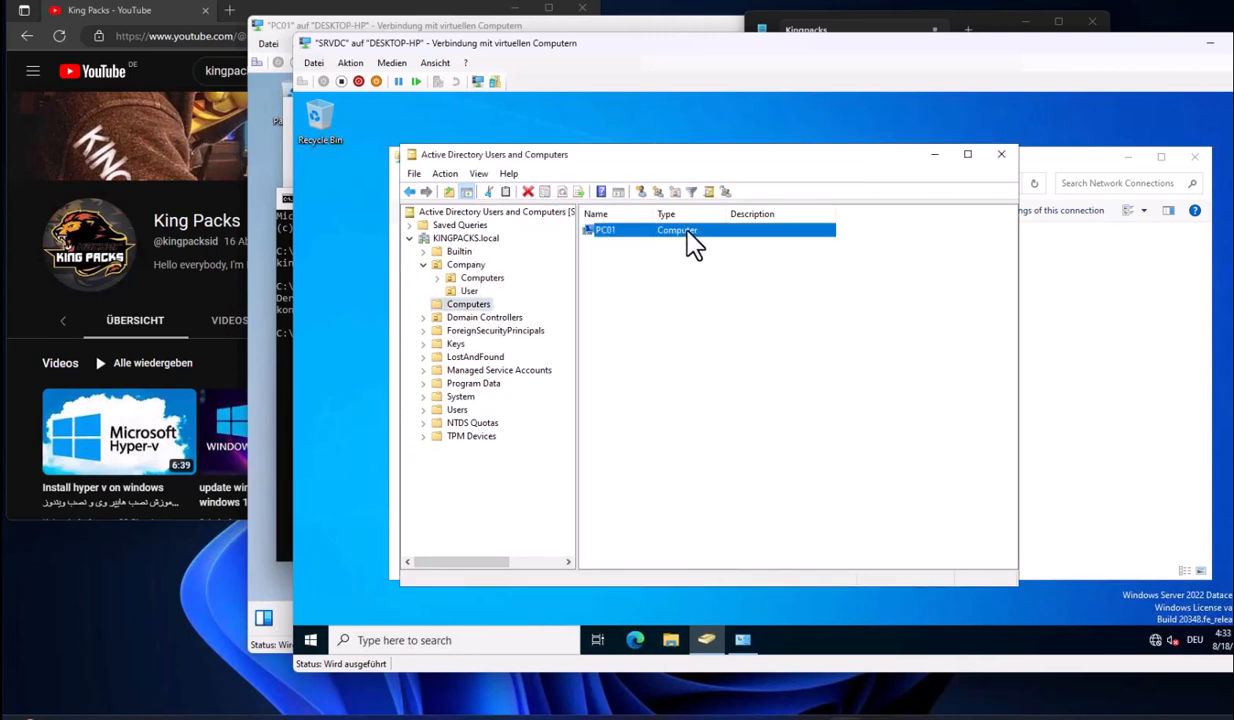
left_click(716, 211)
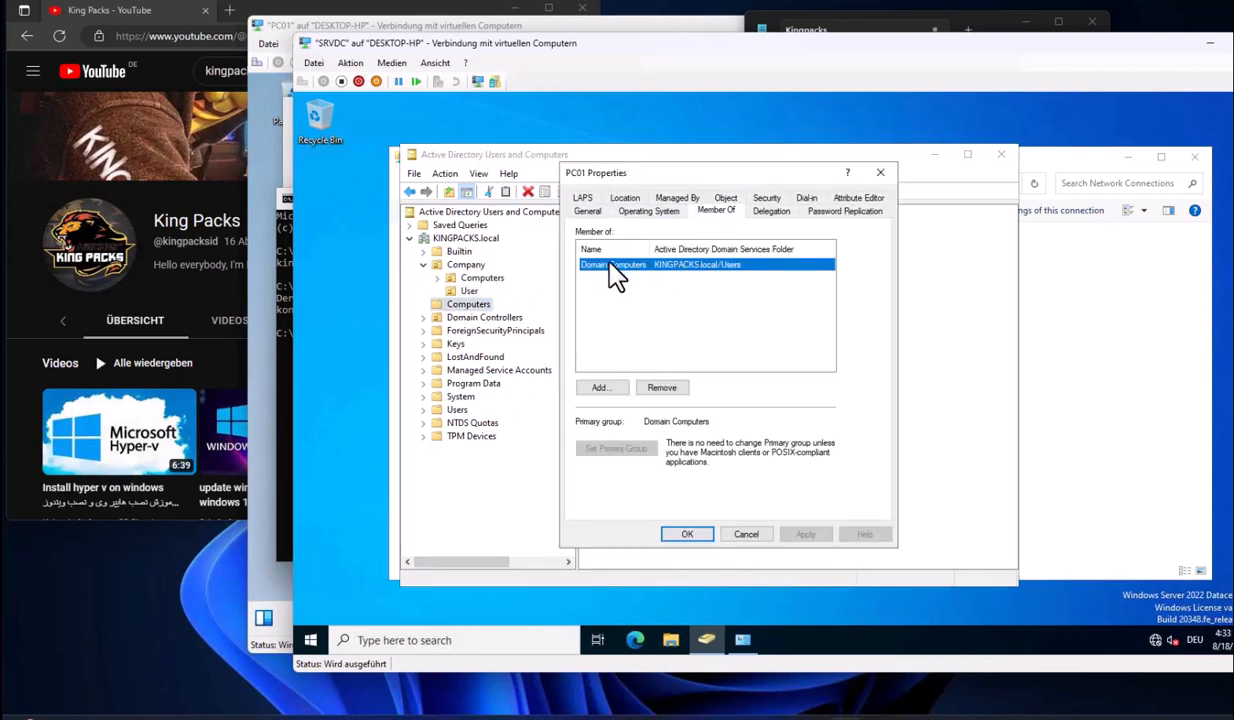
left_click(725, 198)
left_click_drag(720, 291, 639, 297)
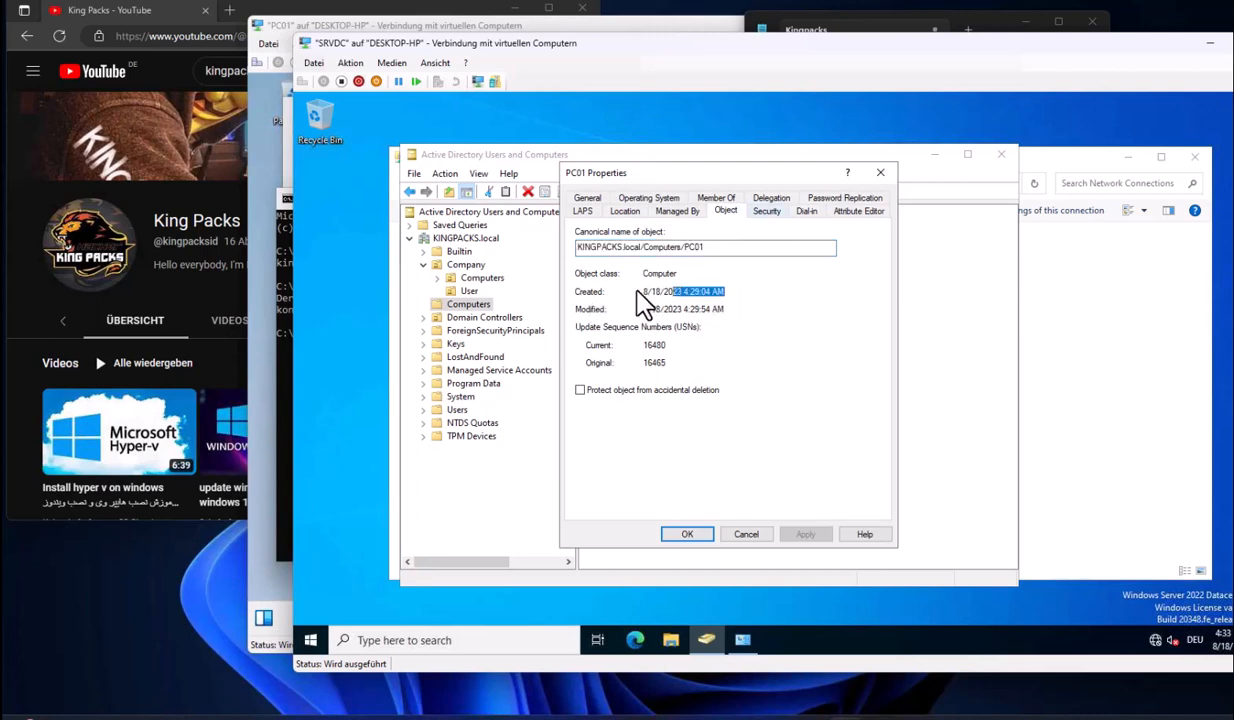
left_click(738, 536)
left_click_drag(590, 48, 616, 49)
Move PC01 from the default Computers container into Company\Computers and verify it is listed there
left_click(465, 301)
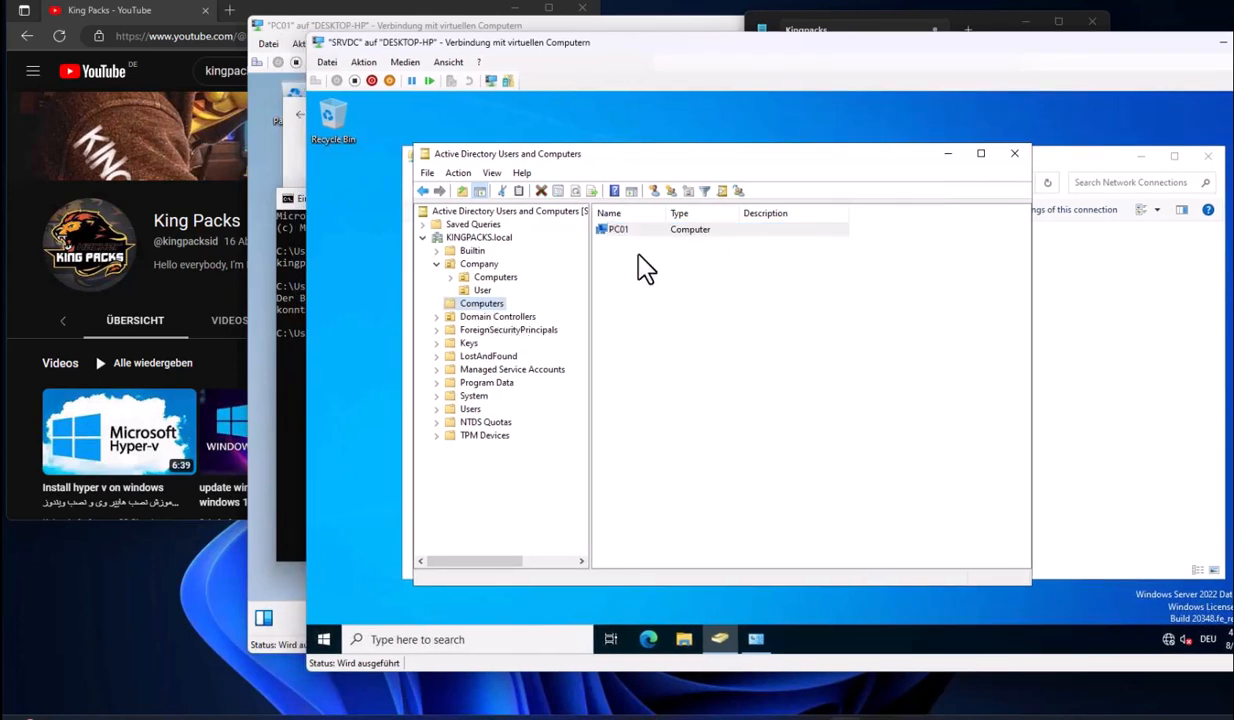
left_click(641, 233)
left_click_drag(641, 233, 494, 277)
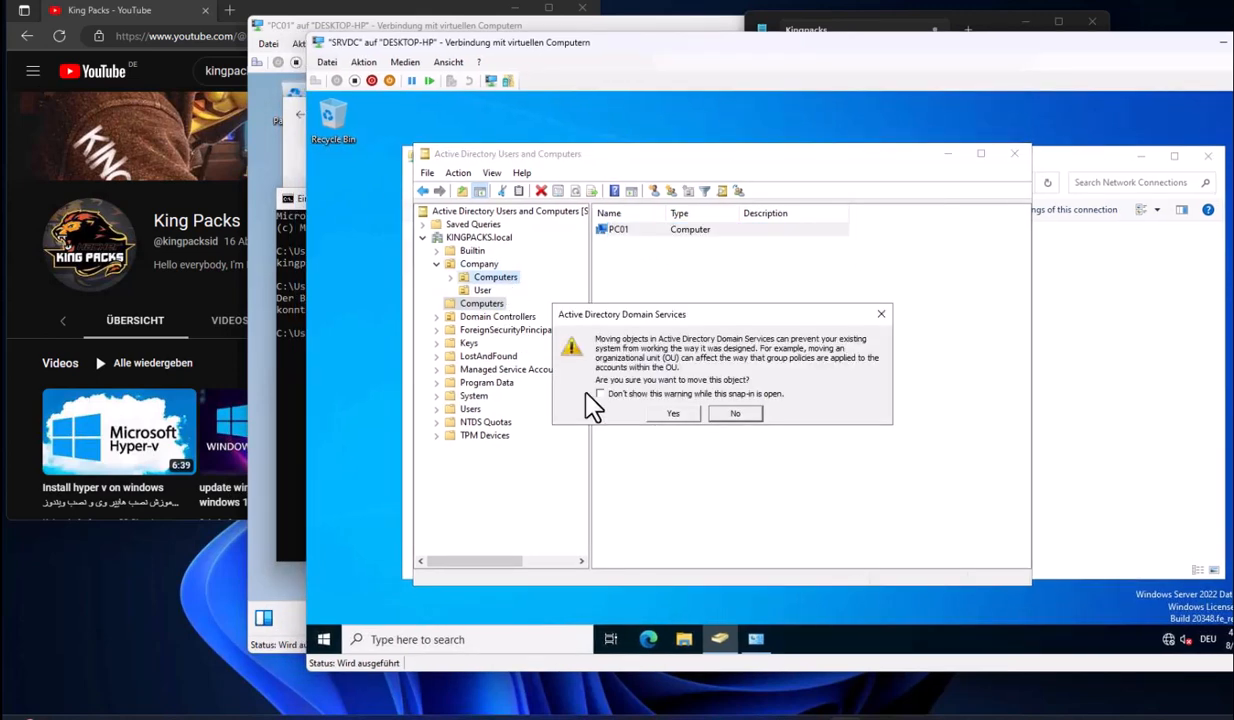
key("Return")
left_click(490, 277)
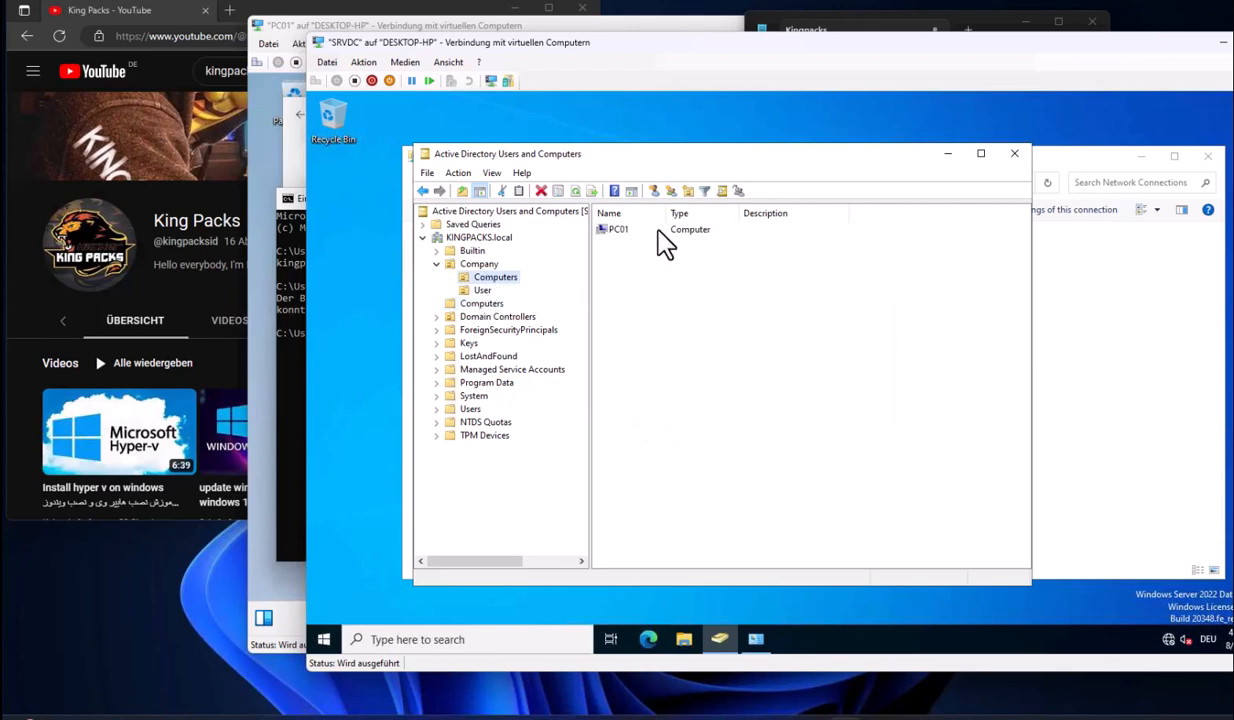
left_click(625, 230)
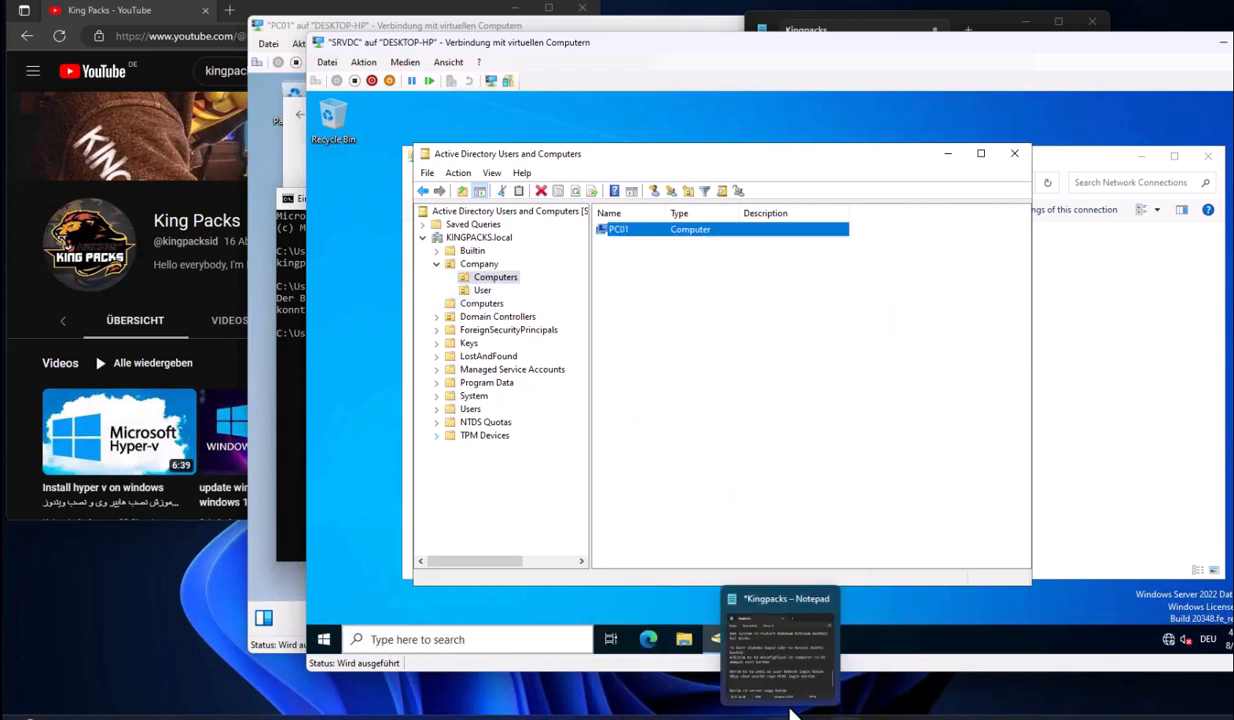
left_click(765, 668)
Add closing notes about moving the PC into Company, hoping it helped, and 'ta amozesh bad By By'
key("Return")
key("Return")
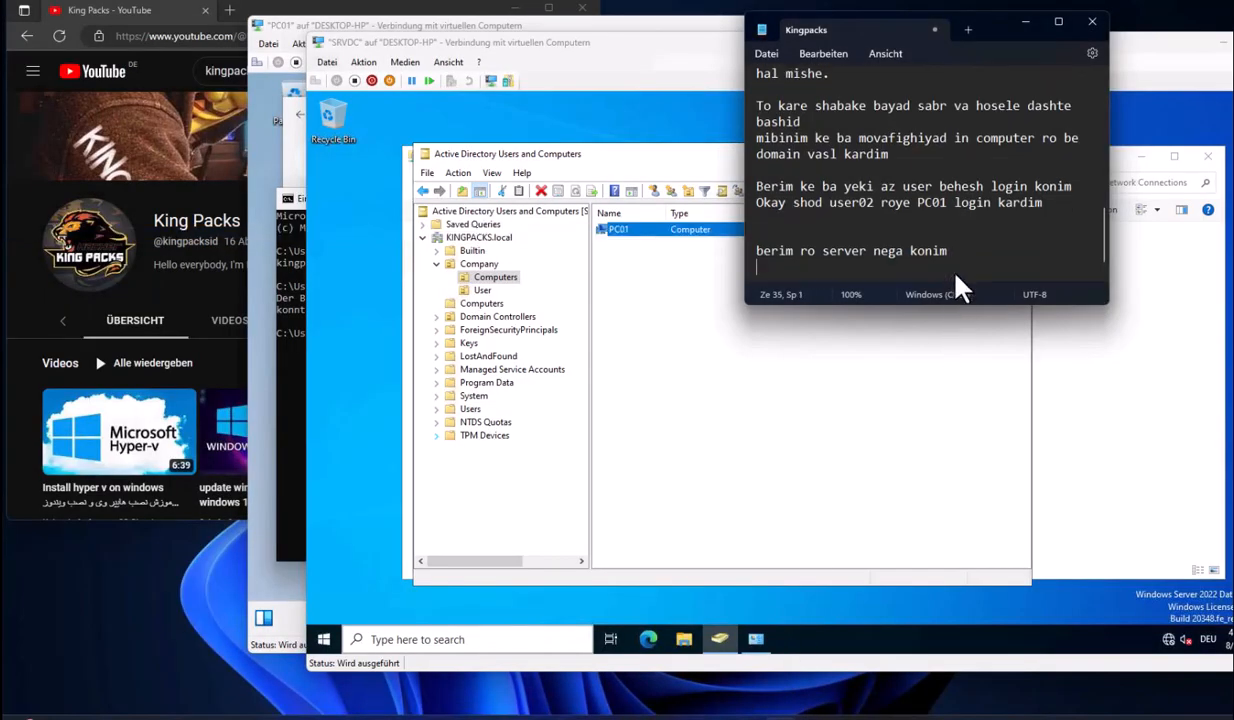
type("mitonim in")
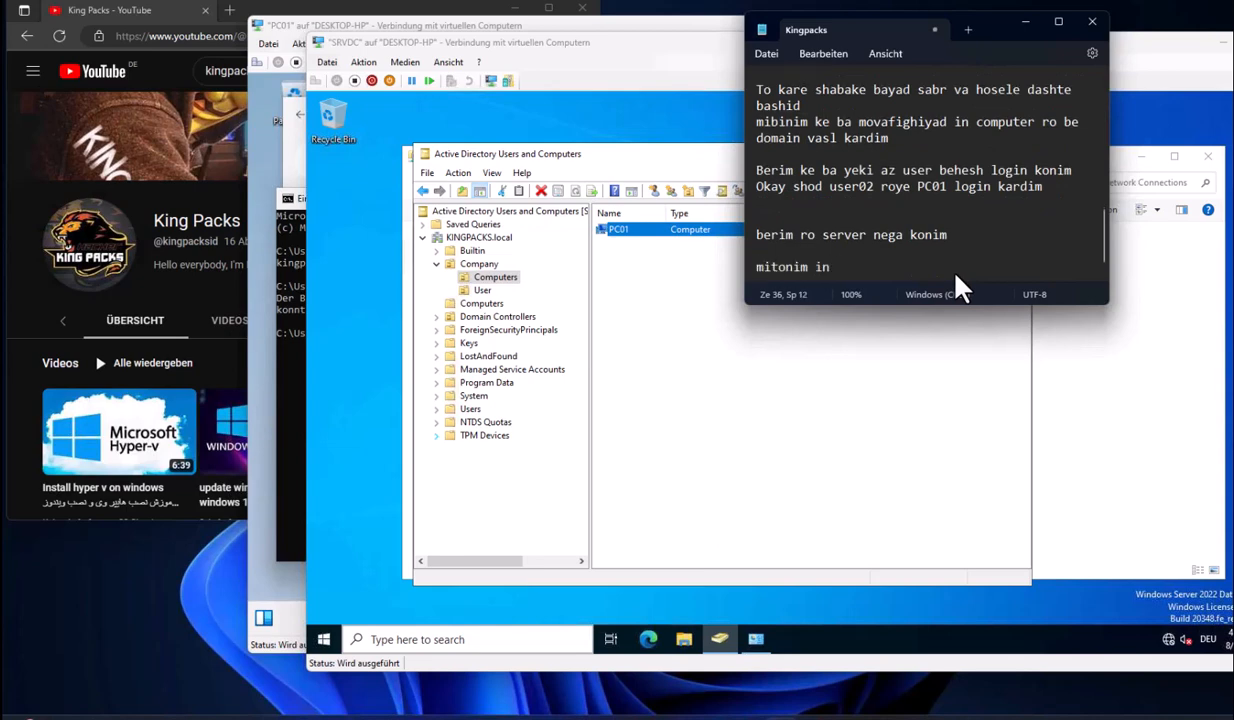
type(" PC ro dar zirshakhe sherkat ya Company bebarim")
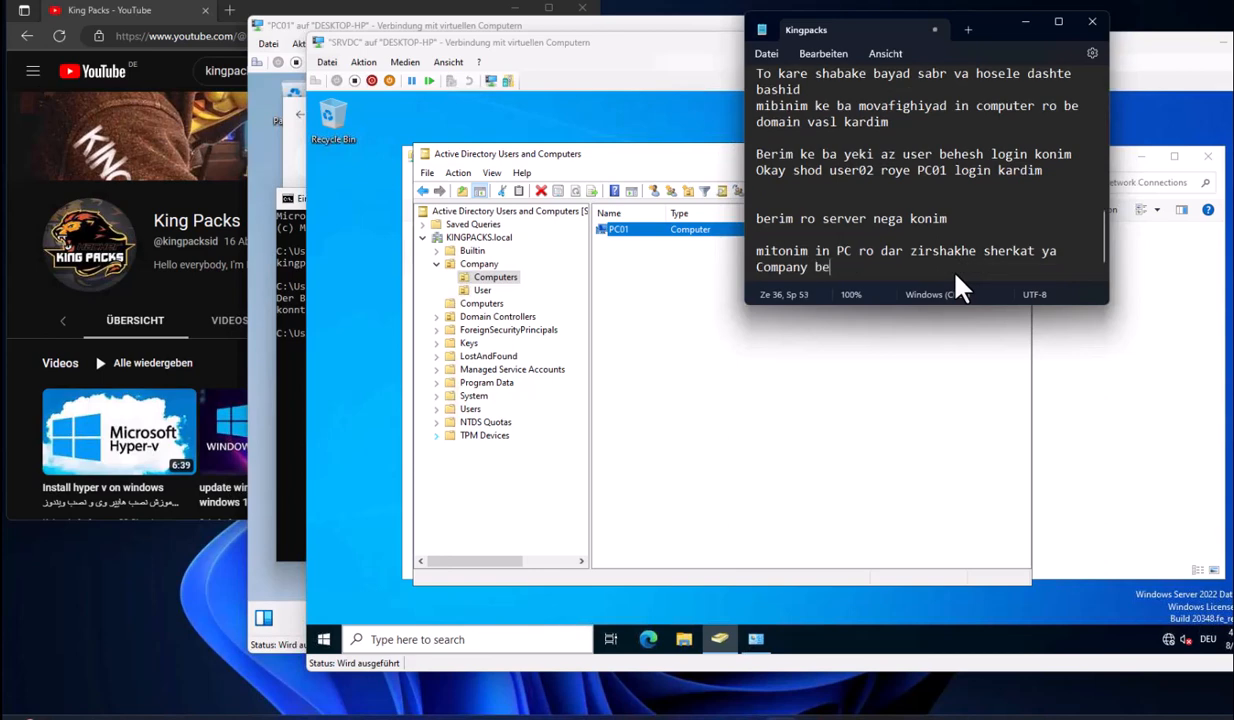
key("Return")
key("Return")
key("Return")
type("omidvara")
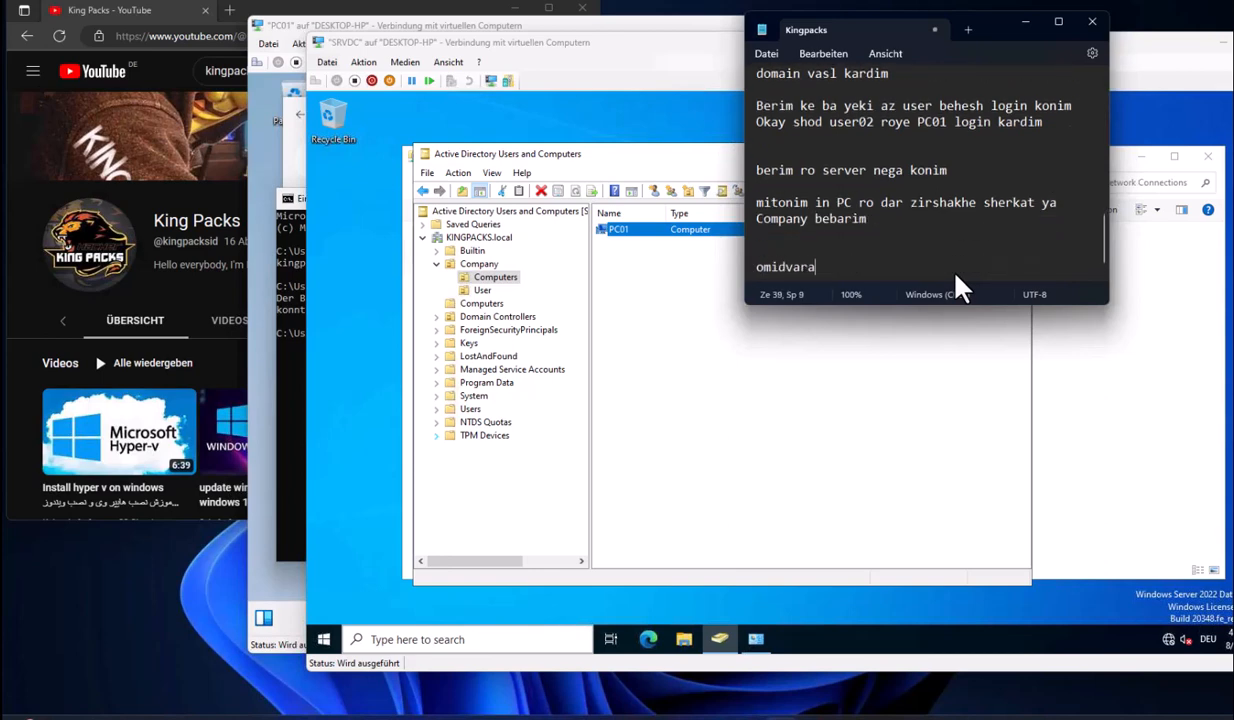
type("m estfadeh lazem ro")
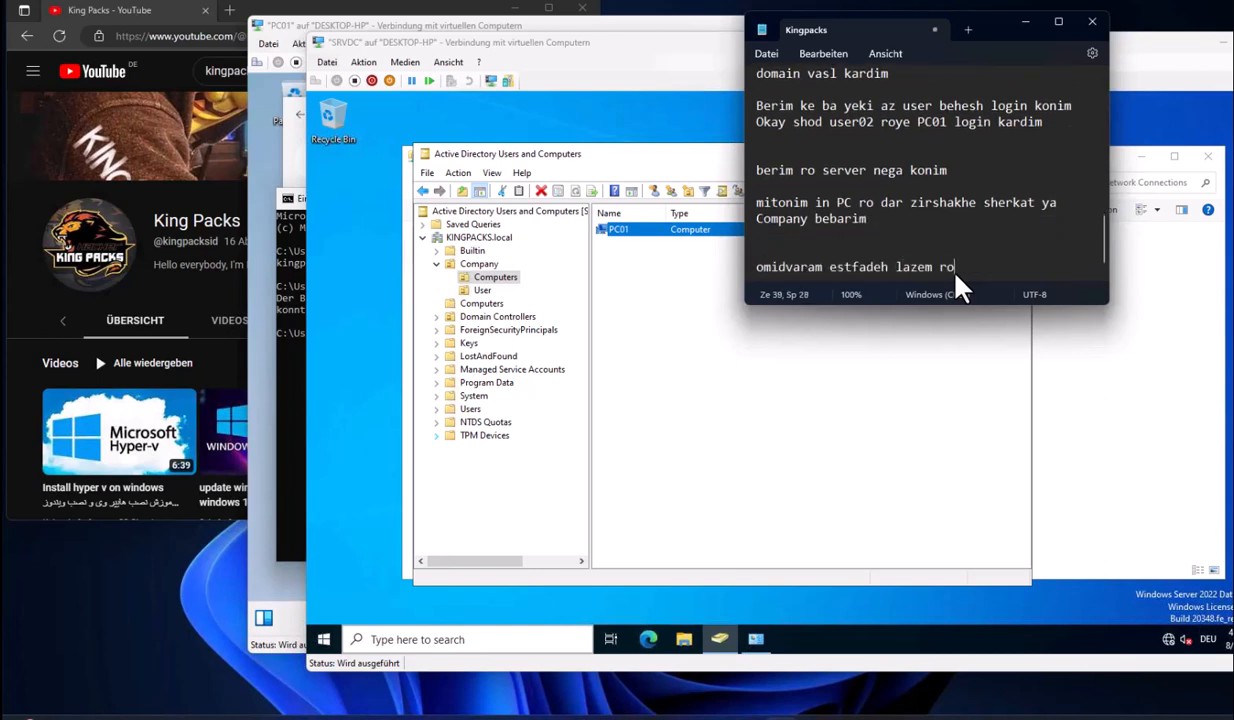
type(" az in amozesh dideh bashid.")
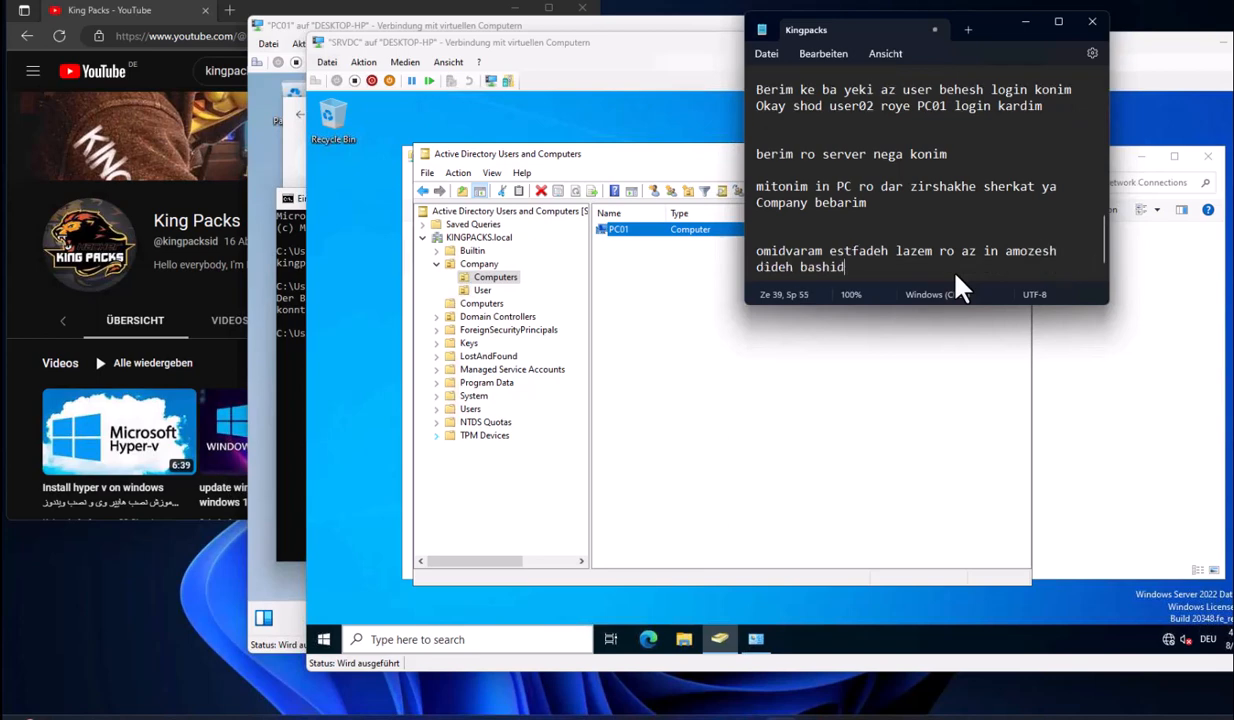
key("Return")
key("Return")
type("ta amozesh bad By By")
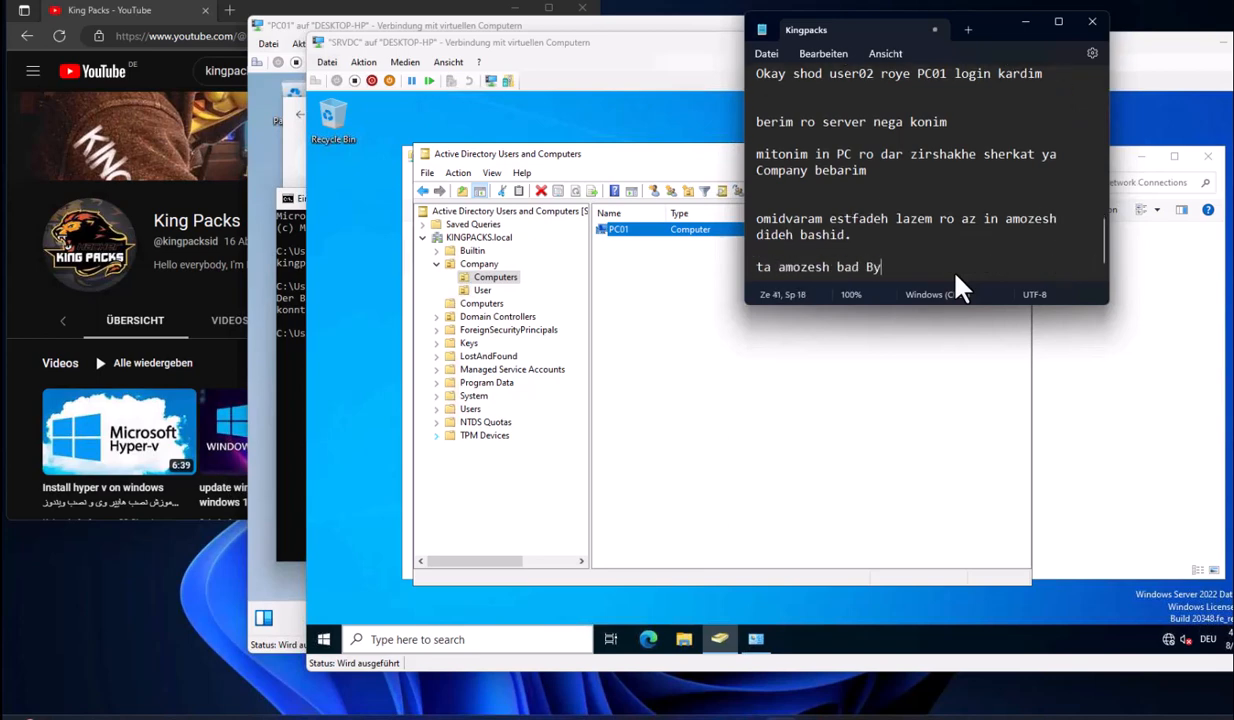